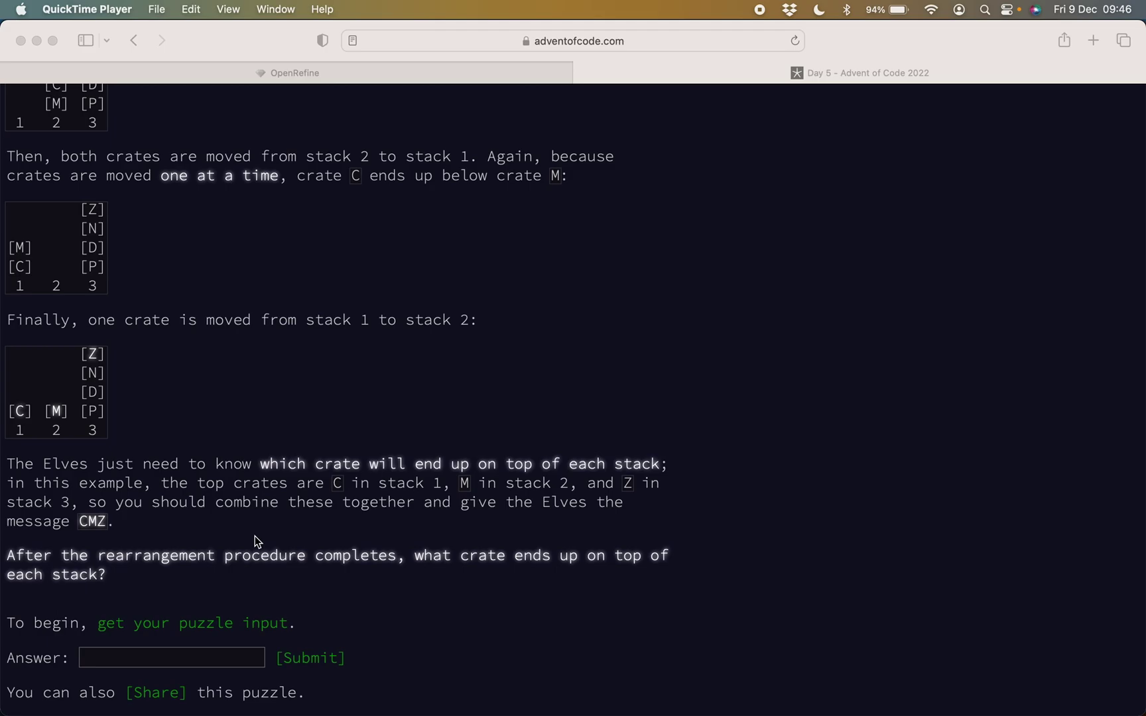
# Review the Day 5 puzzle text, examining the example crate stacks, the move instructions and the final question
pyautogui.scroll(15, 254, 537)
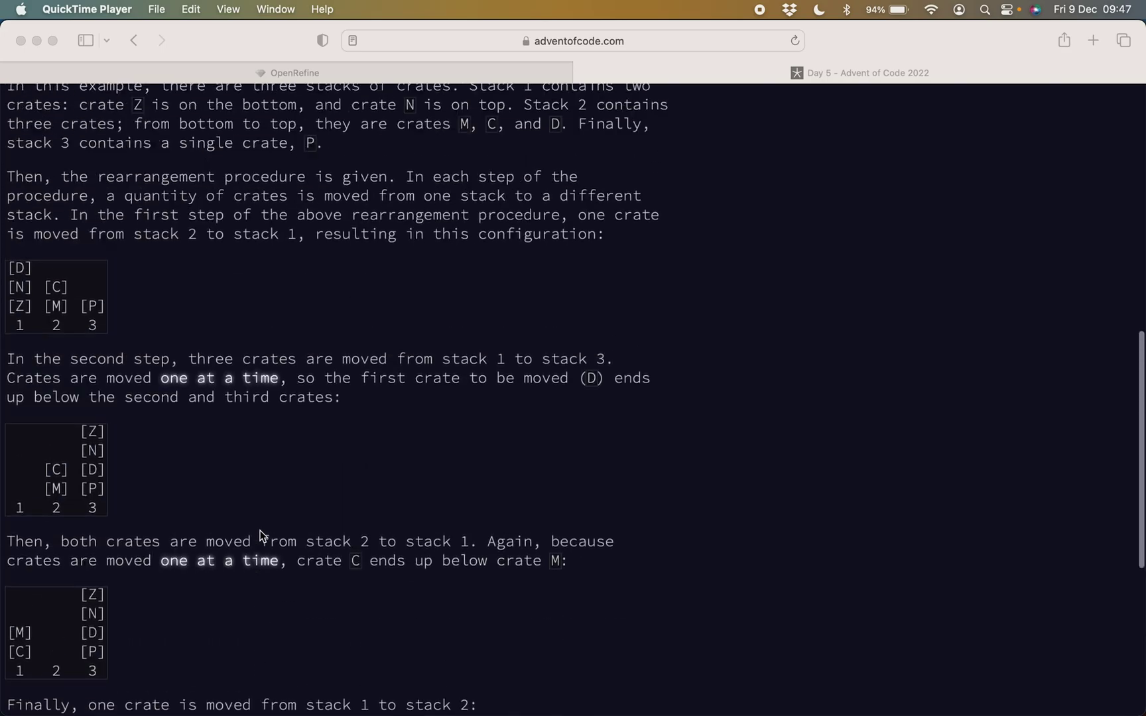
pyautogui.scroll(1, 260, 530)
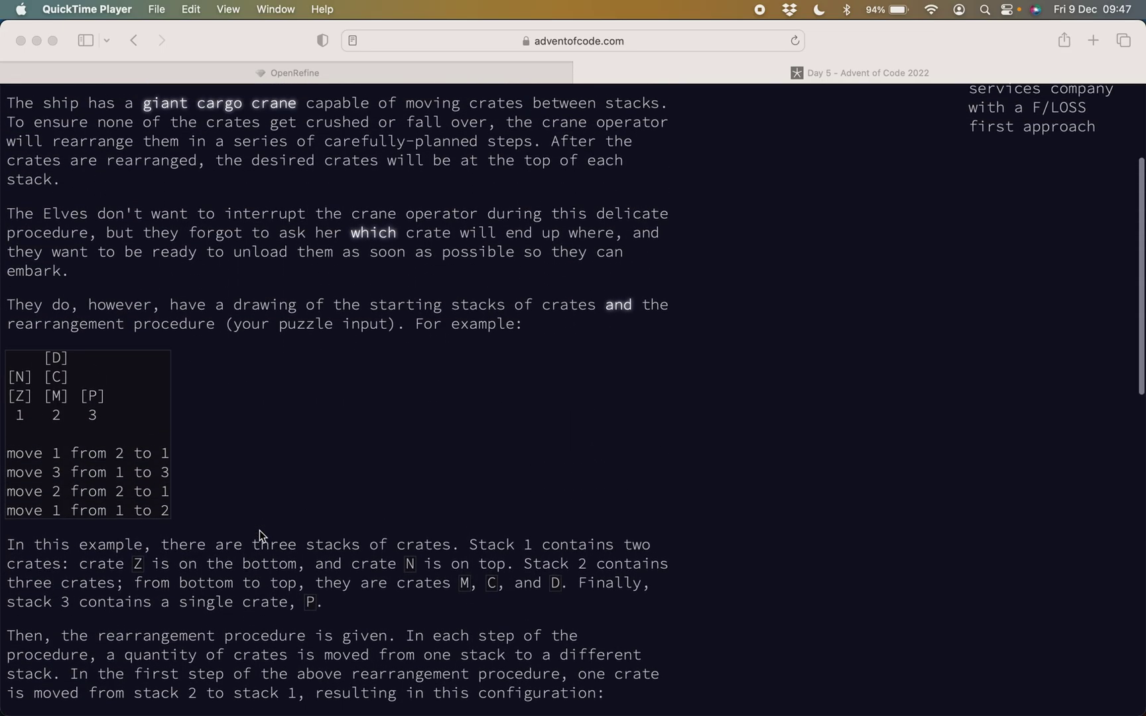
pyautogui.scroll(-1, 260, 534)
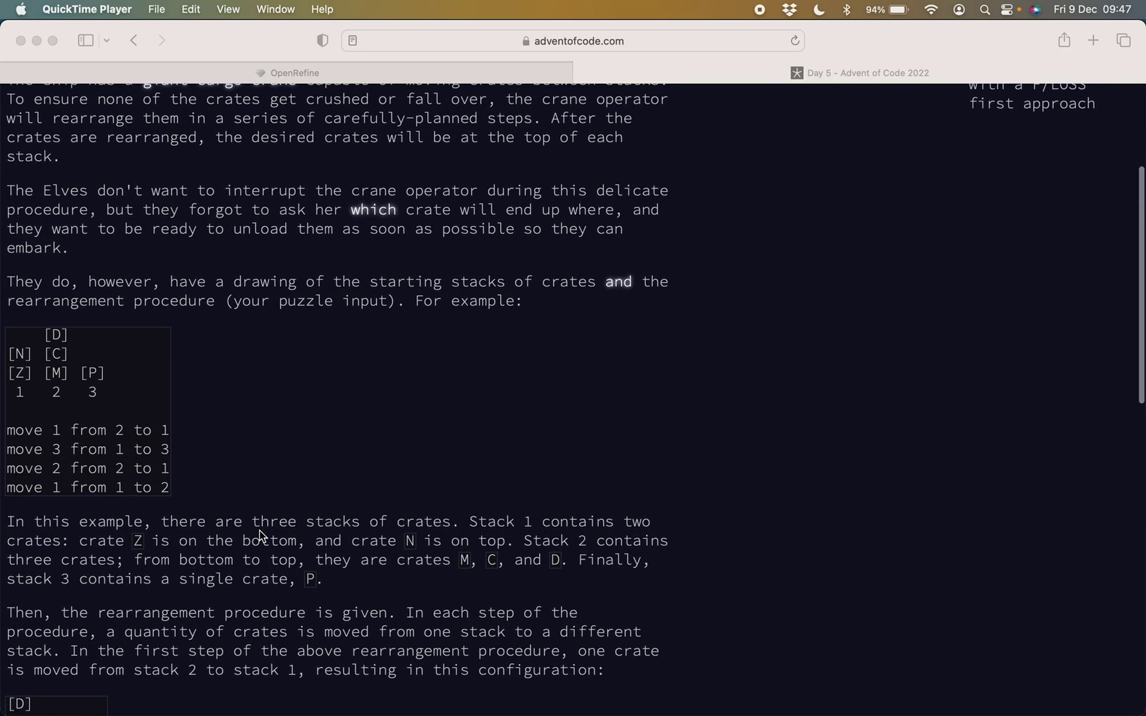
pyautogui.scroll(-3, 260, 529)
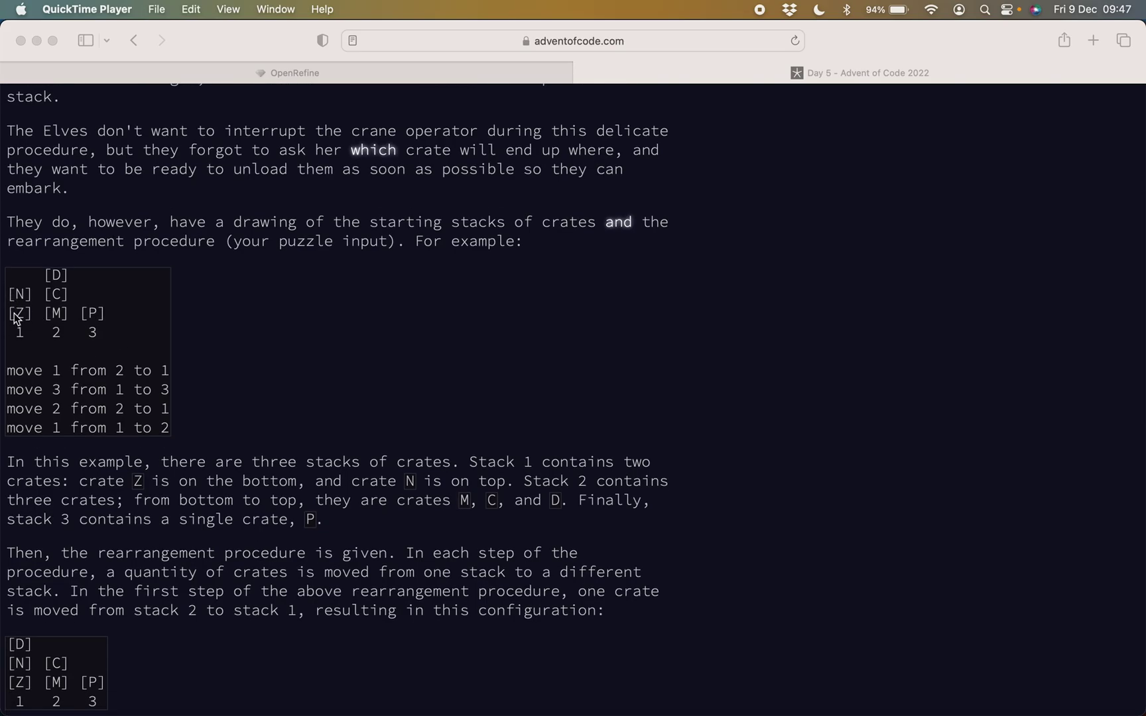
pyautogui.scroll(-1, 41, 354)
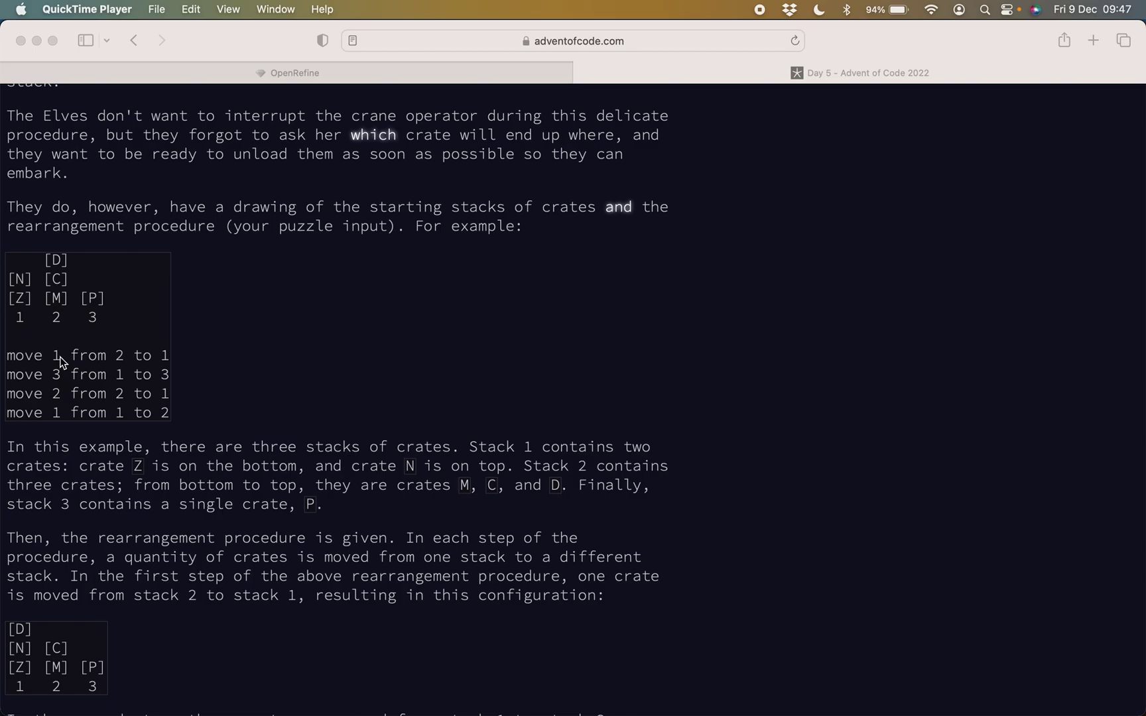
pyautogui.scroll(-2, 59, 357)
pyautogui.scroll(-10, 59, 356)
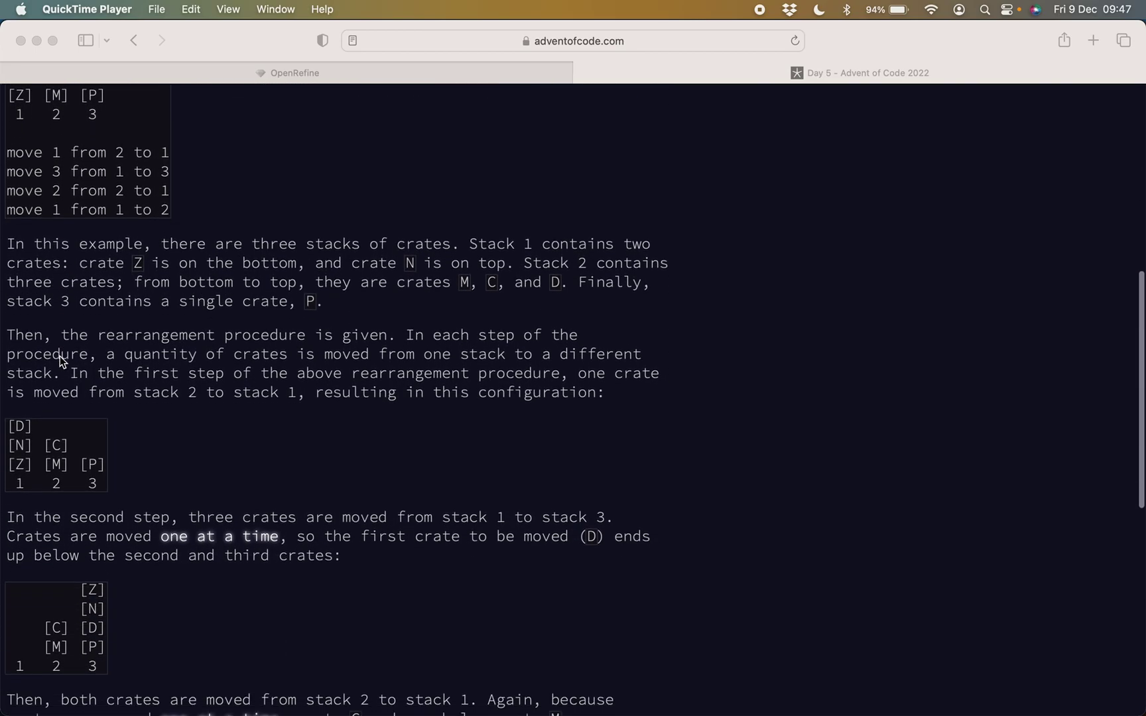
pyautogui.scroll(9, 60, 356)
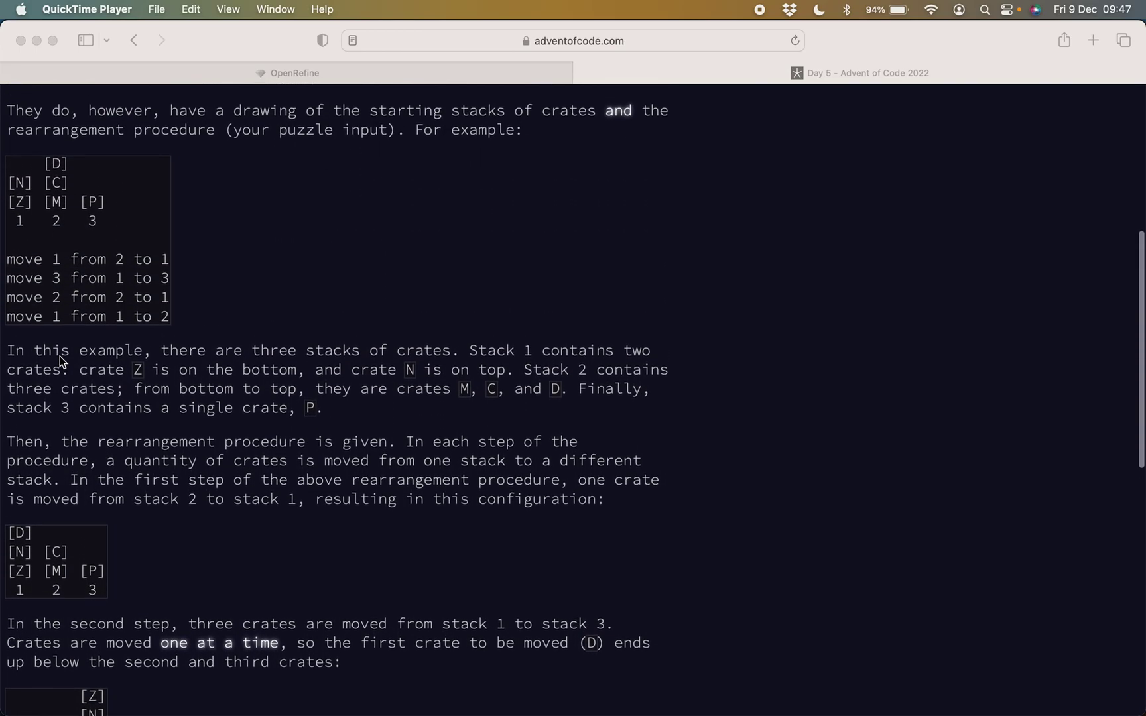
pyautogui.click(110, 240)
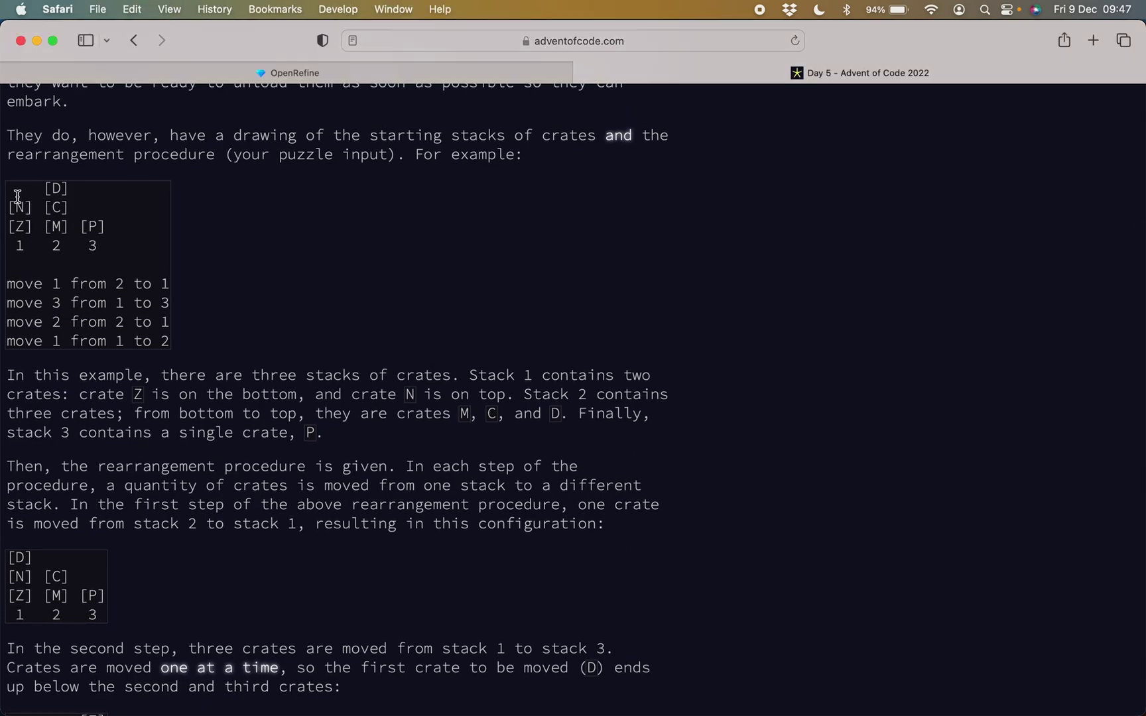
pyautogui.moveTo(9, 287); pyautogui.dragTo(175, 342)
pyautogui.click(176, 343)
pyautogui.scroll(-2, 183, 358)
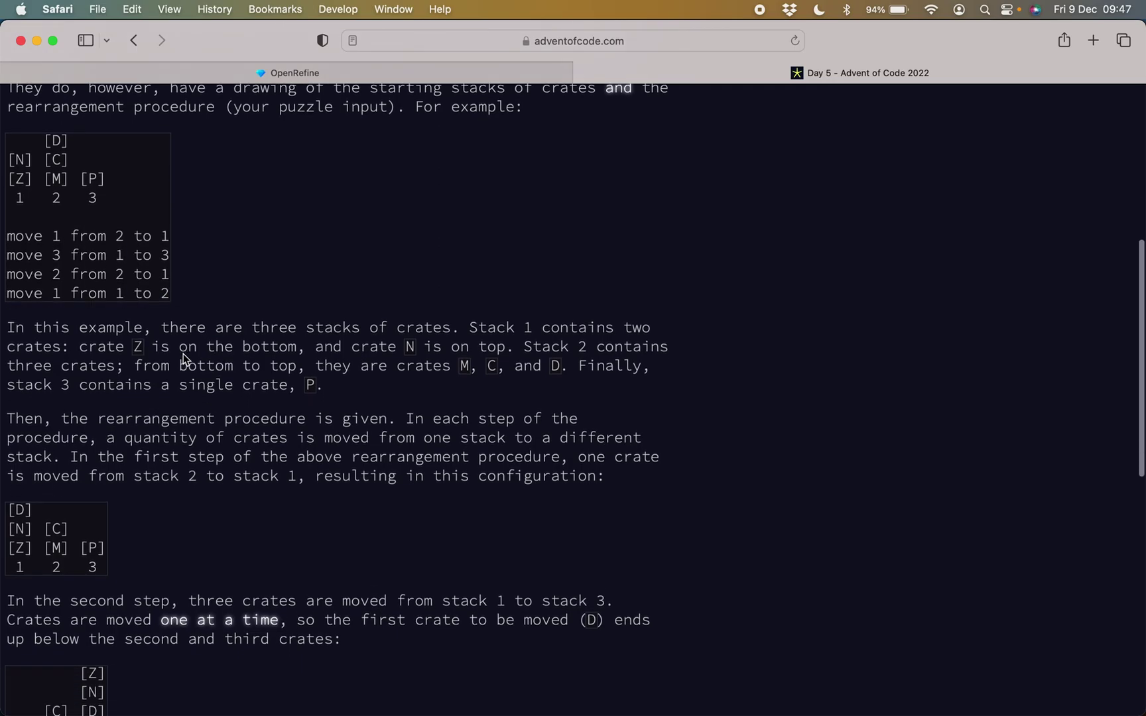
pyautogui.scroll(-6, 184, 359)
pyautogui.scroll(-12, 184, 359)
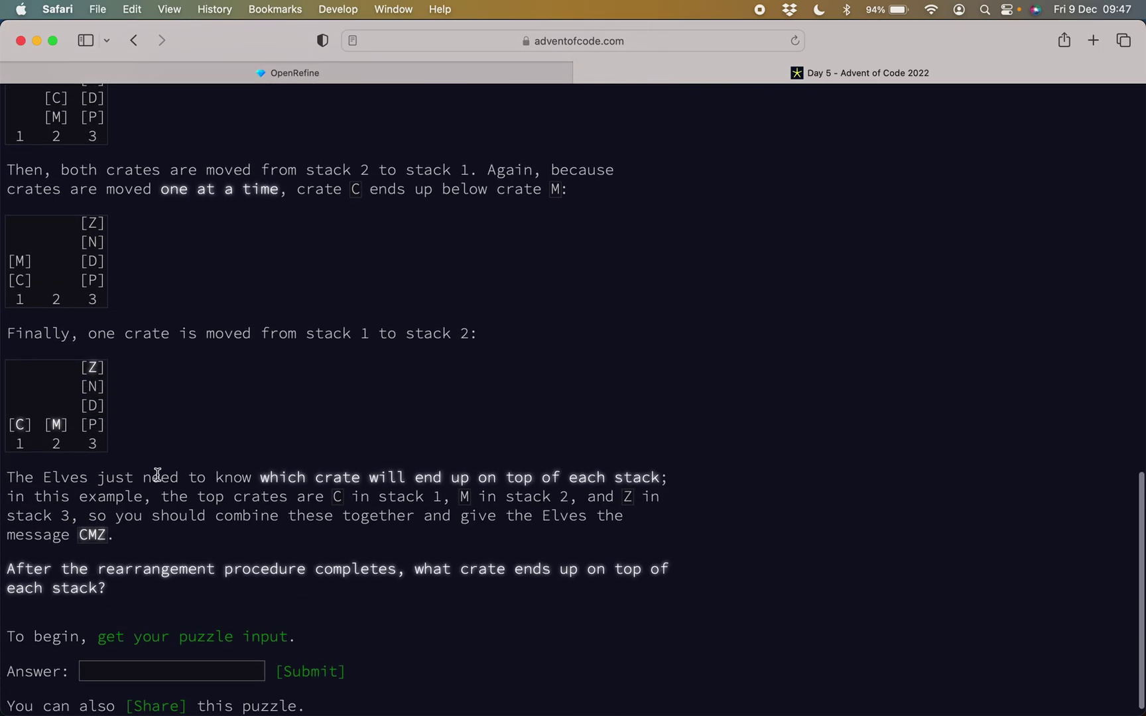
pyautogui.moveTo(11, 570); pyautogui.dragTo(111, 586)
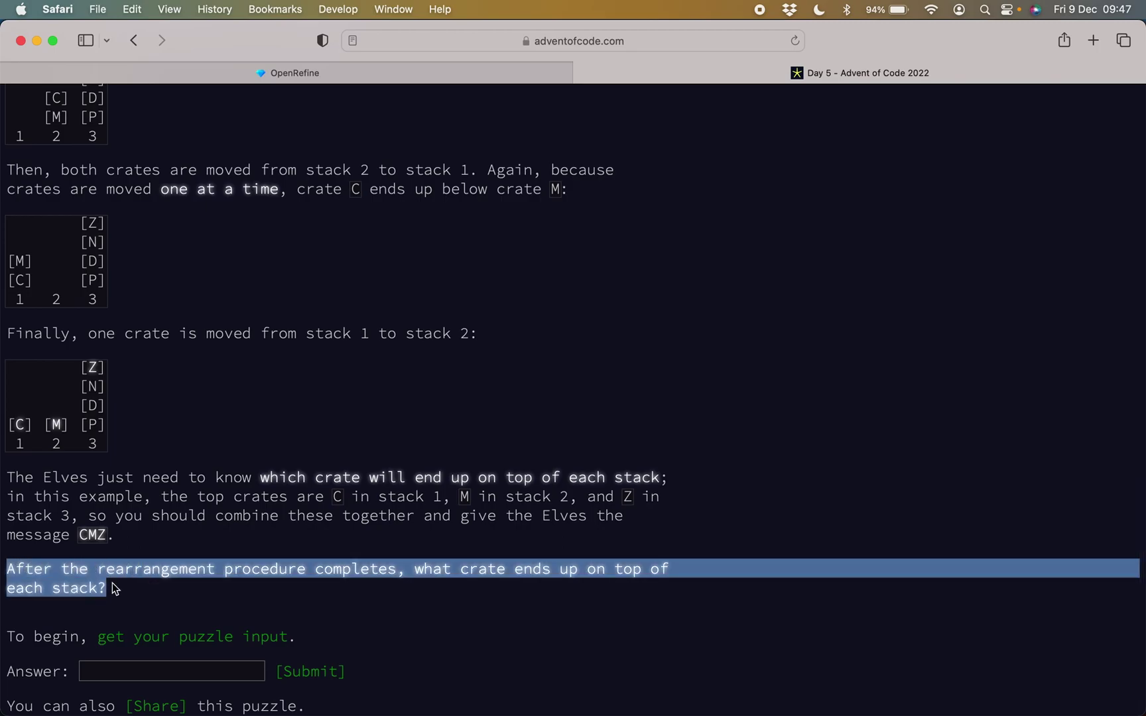
pyautogui.scroll(1, 112, 582)
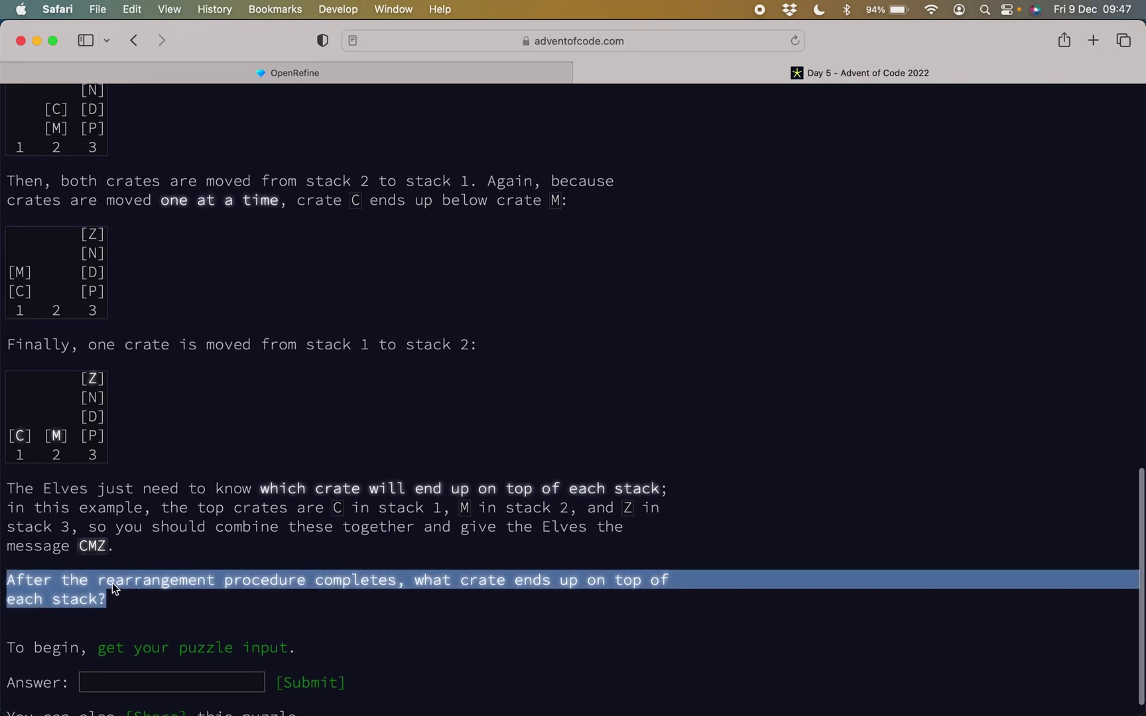
pyautogui.scroll(-2, 112, 583)
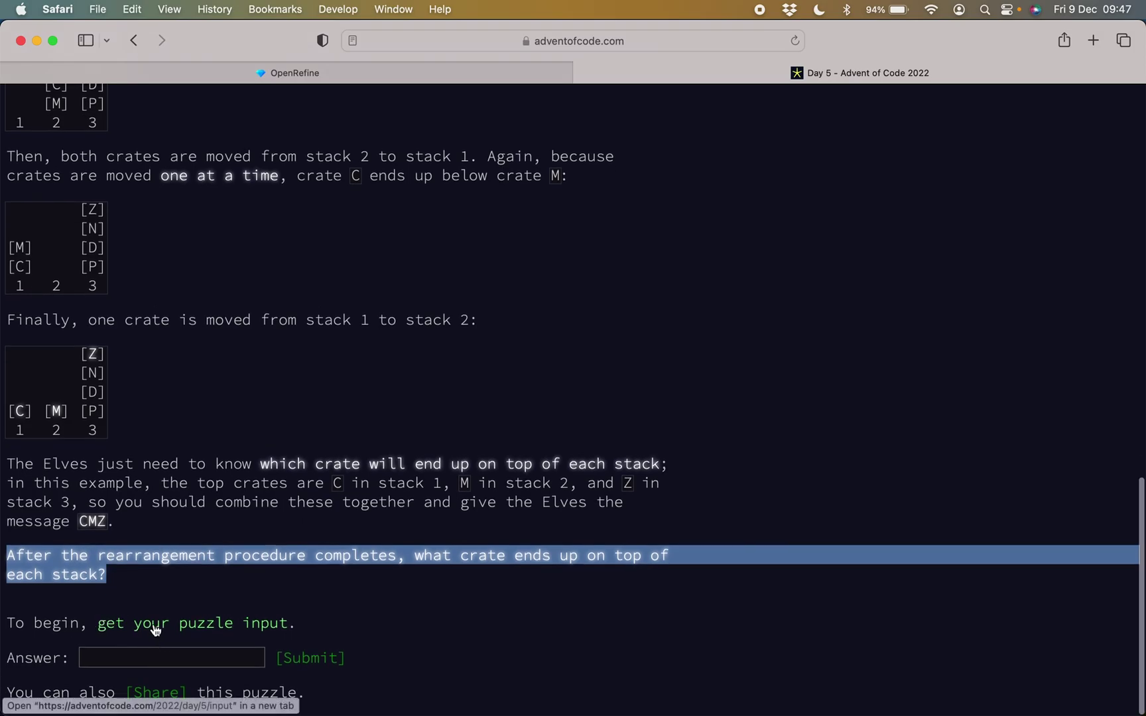
# Open the Day 5 puzzle input in a new tab and copy its entire text
pyautogui.keyDown('super'); pyautogui.click(154, 629); pyautogui.keyUp('super')
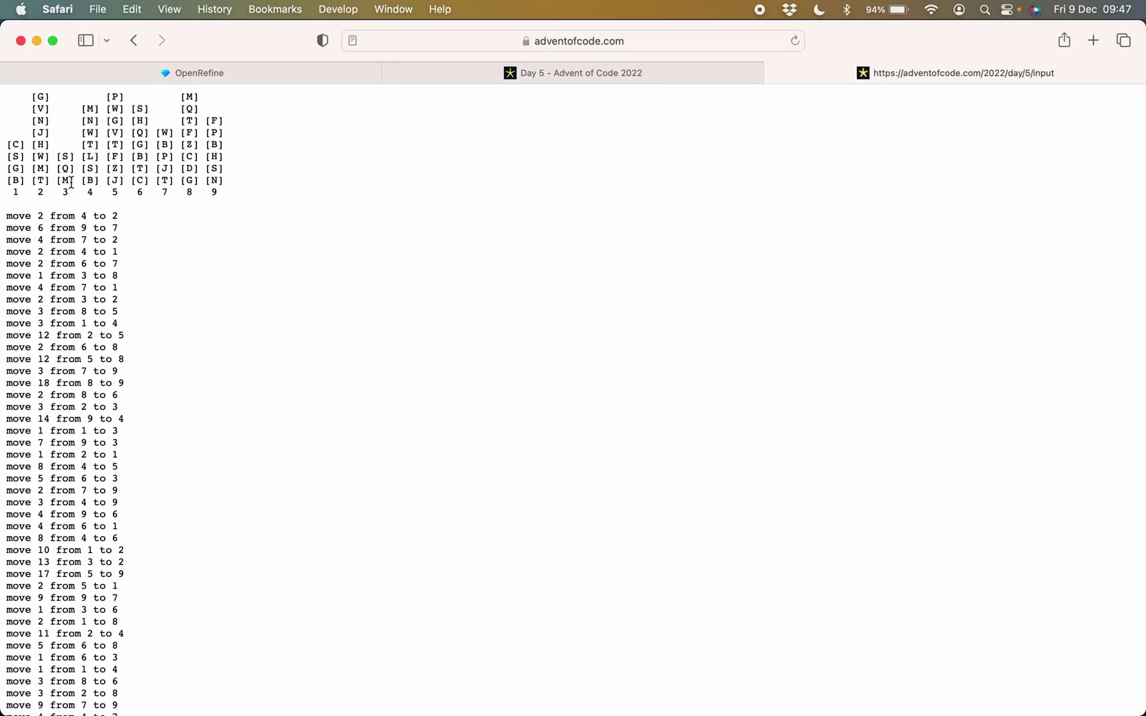
pyautogui.moveTo(10, 98)
pyautogui.mouseDown()
pyautogui.moveTo(89, 124)
pyautogui.moveTo(160, 179)
pyautogui.moveTo(220, 192)
pyautogui.mouseUp()
pyautogui.moveTo(6, 217); pyautogui.dragTo(109, 258)
pyautogui.click(108, 194)
pyautogui.press('super+a')
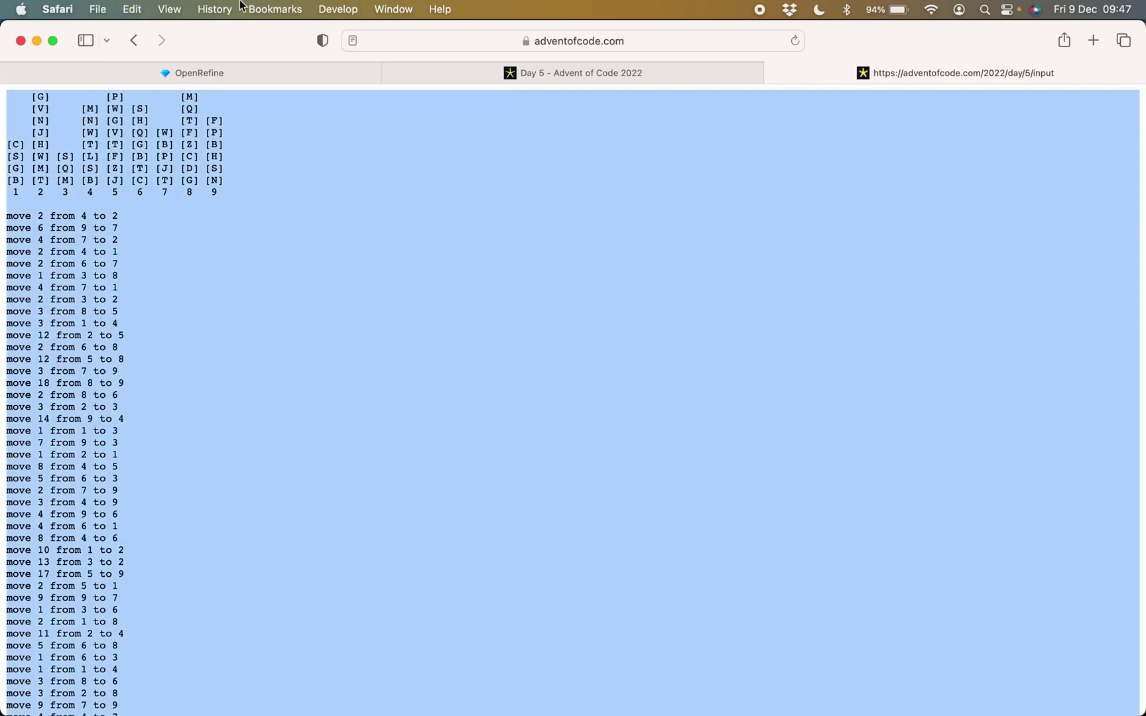
# Switch to OpenRefine, paste the puzzle input as clipboard data for a new project and continue to the parsing options
pyautogui.click(249, 77)
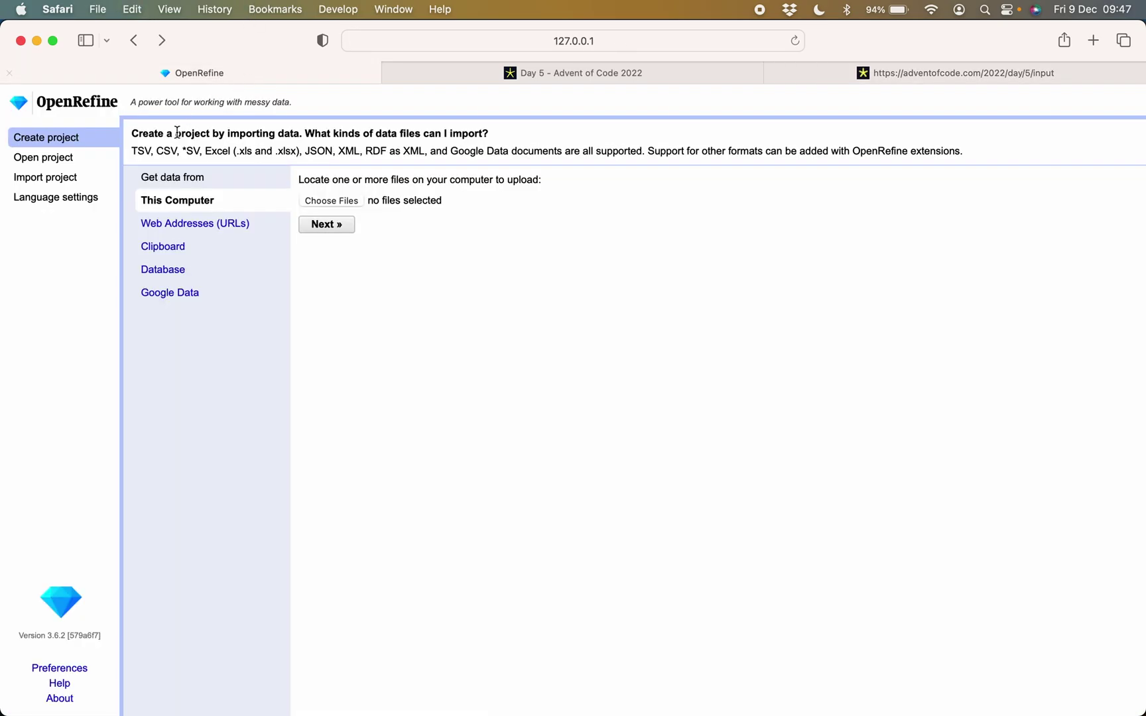
pyautogui.click(169, 248)
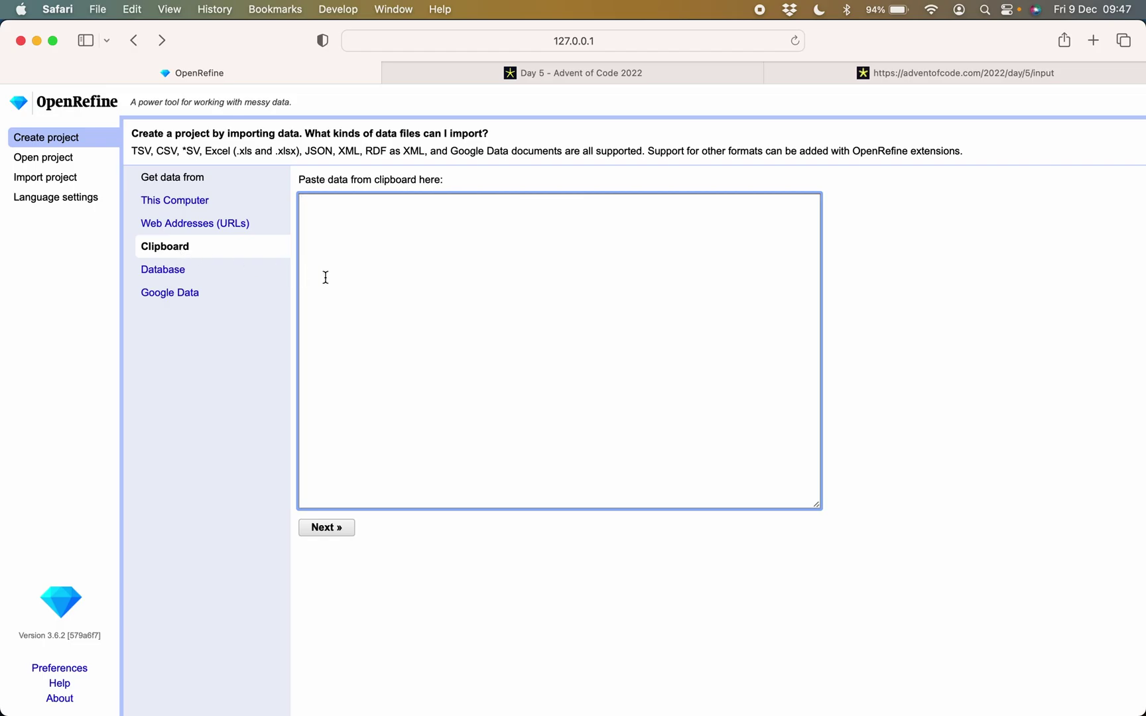
pyautogui.press('super+v')
pyautogui.scroll(20, 339, 324)
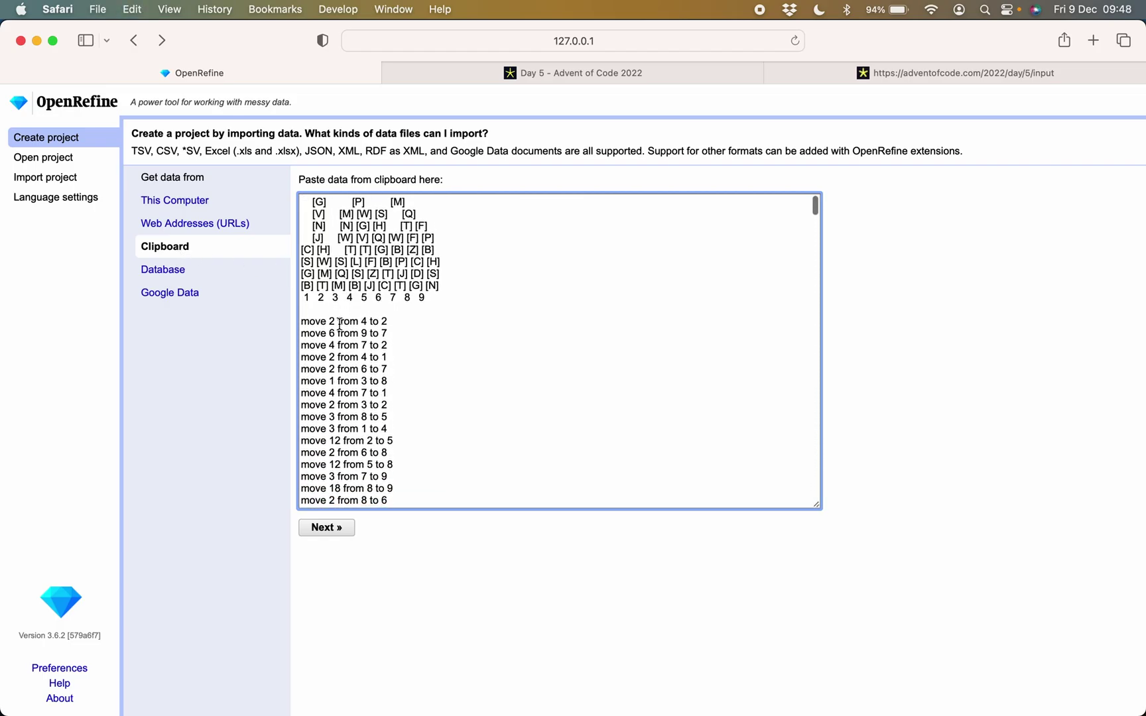
pyautogui.click(326, 528)
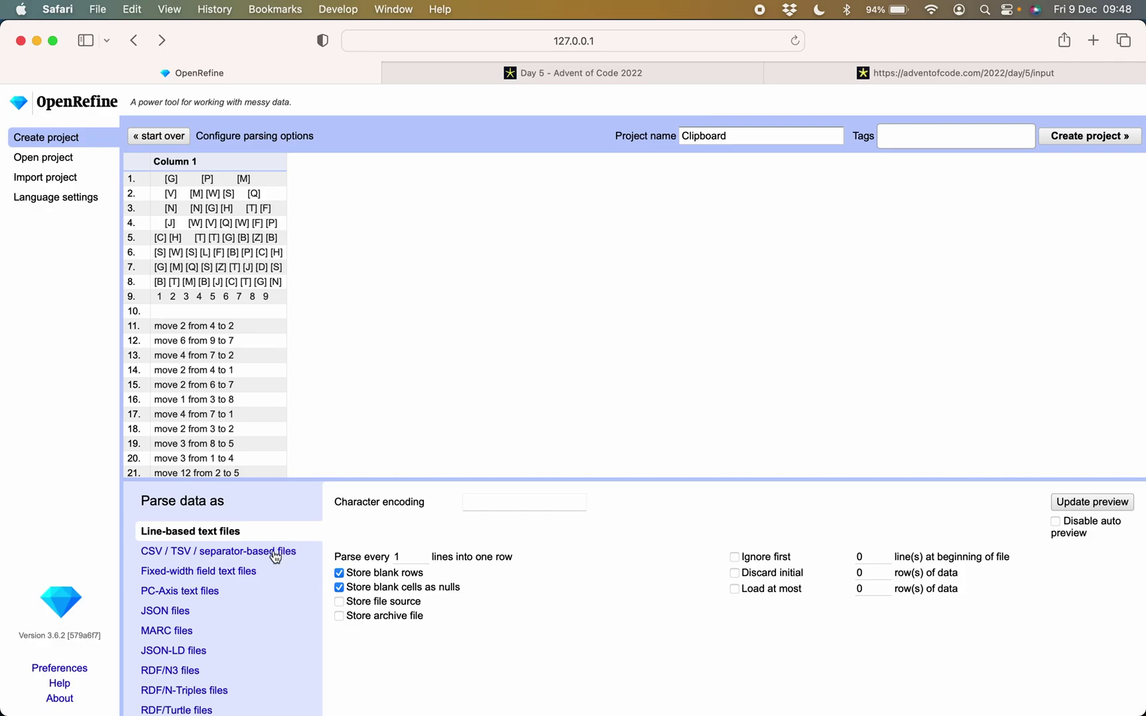
# Parse the data as fixed-width field text with column breaks every four characters, giving widths 4,4,4,4,4,4,4,4
pyautogui.click(249, 572)
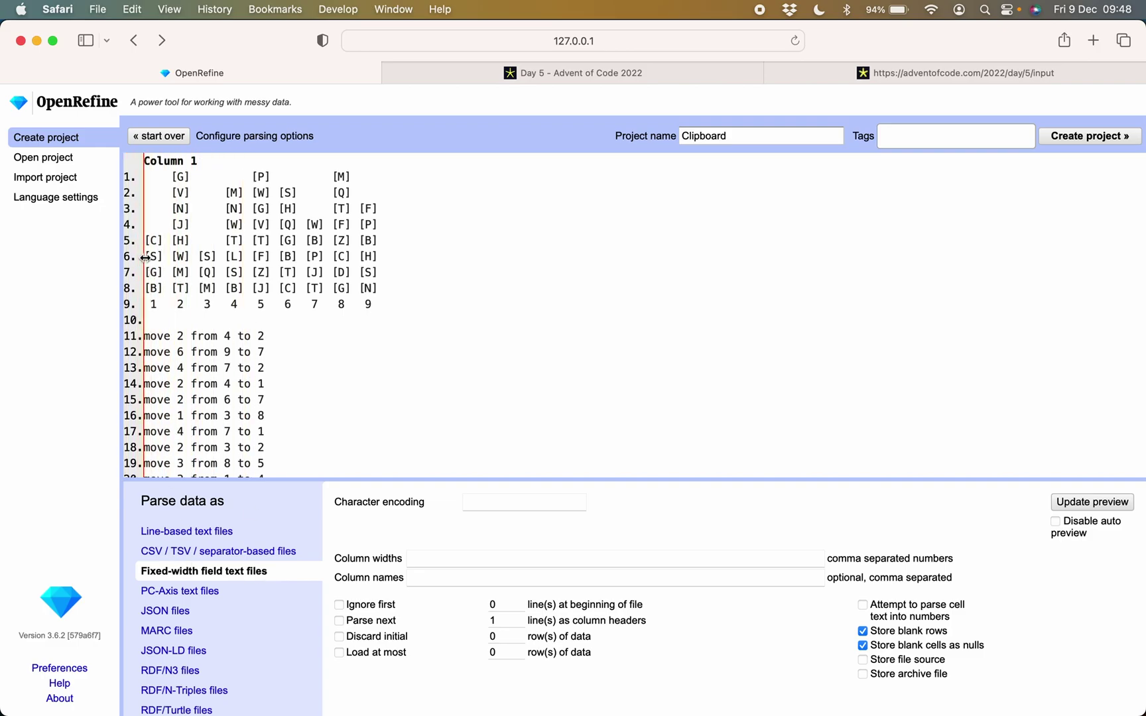
pyautogui.click(171, 259)
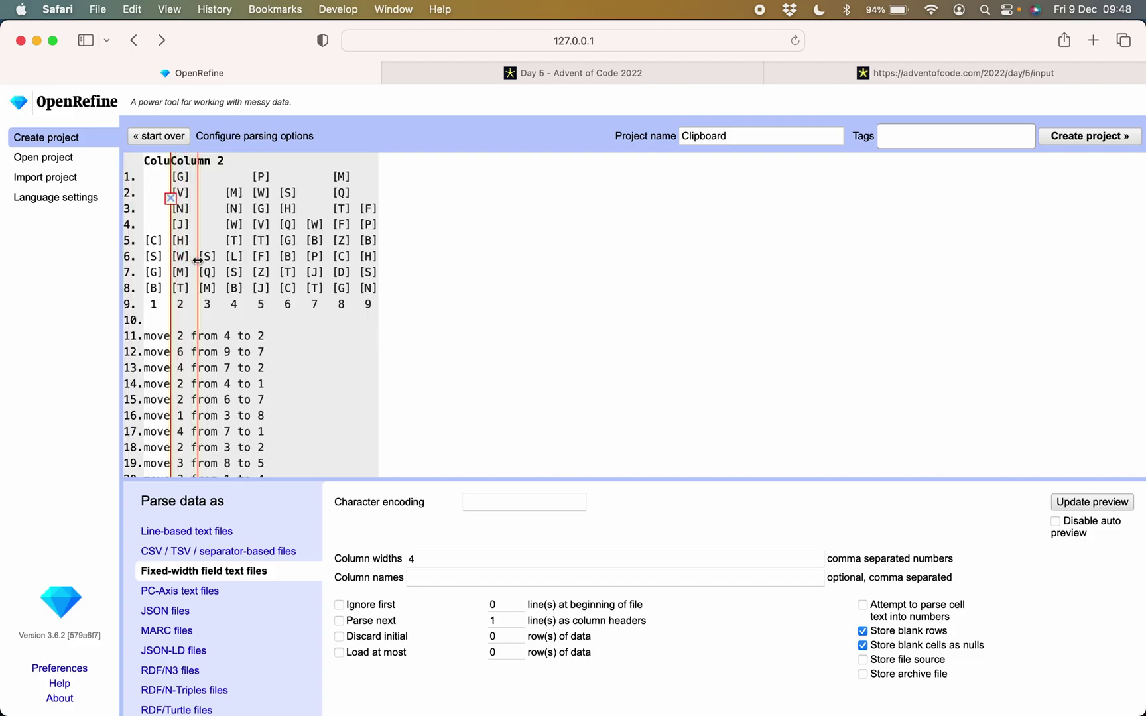
pyautogui.click(197, 260)
pyautogui.click(224, 258)
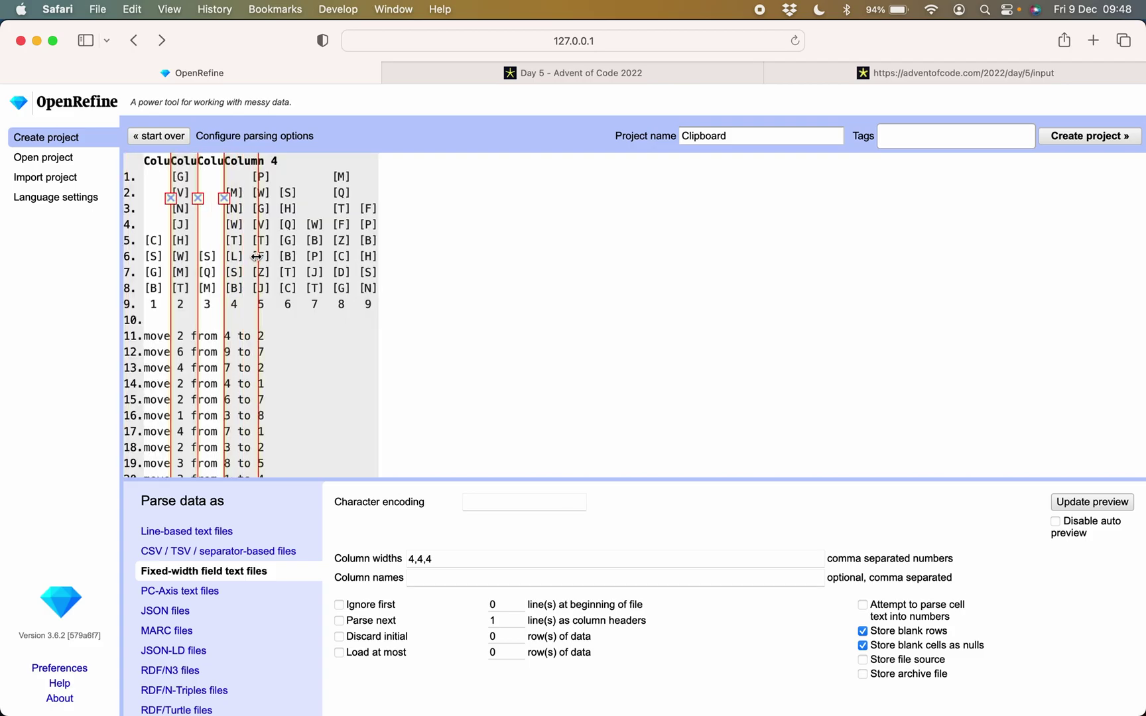
pyautogui.click(251, 256)
pyautogui.click(278, 257)
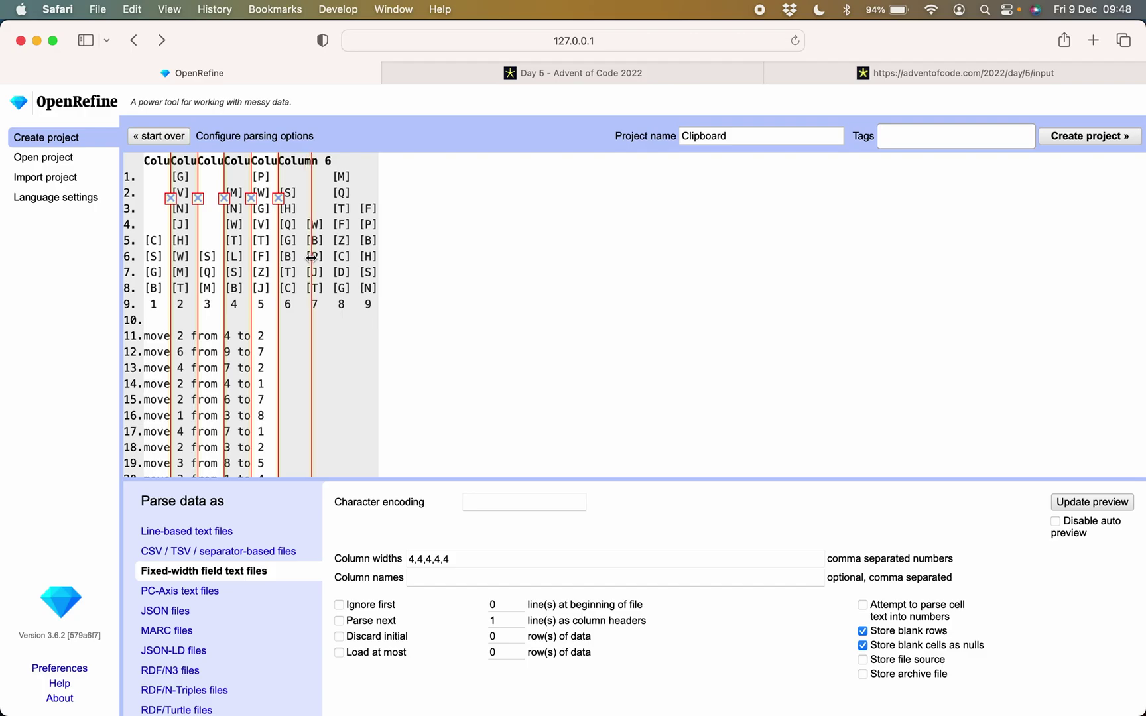
pyautogui.click(307, 259)
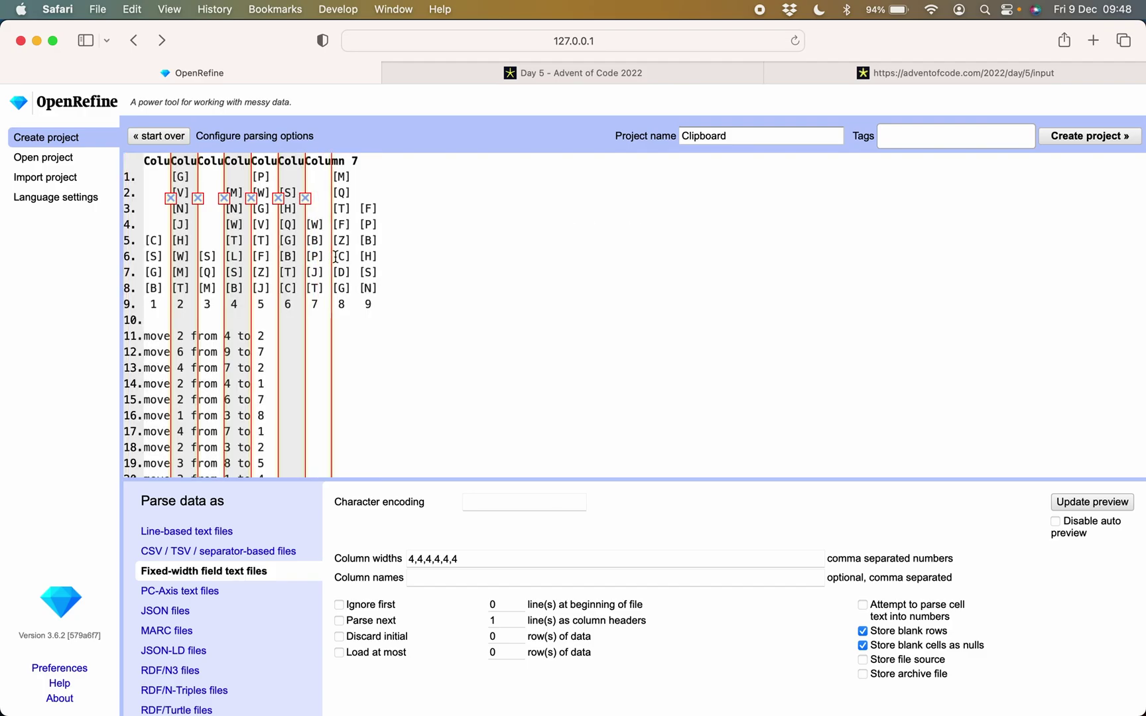
pyautogui.click(331, 257)
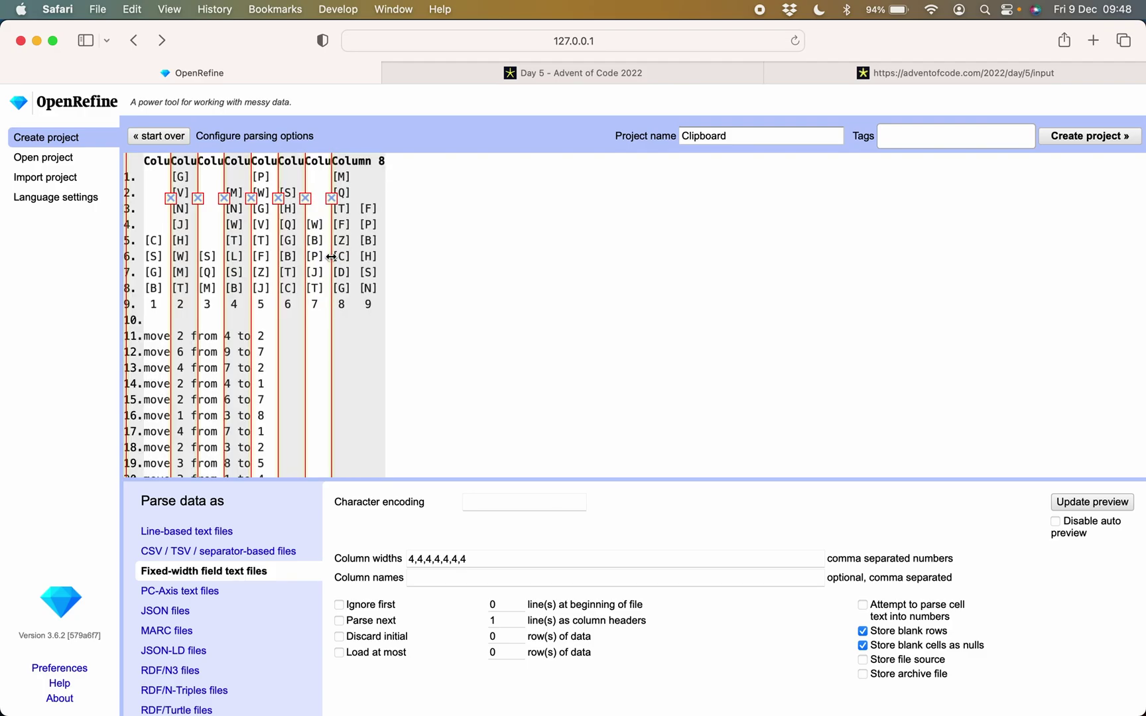
pyautogui.click(358, 258)
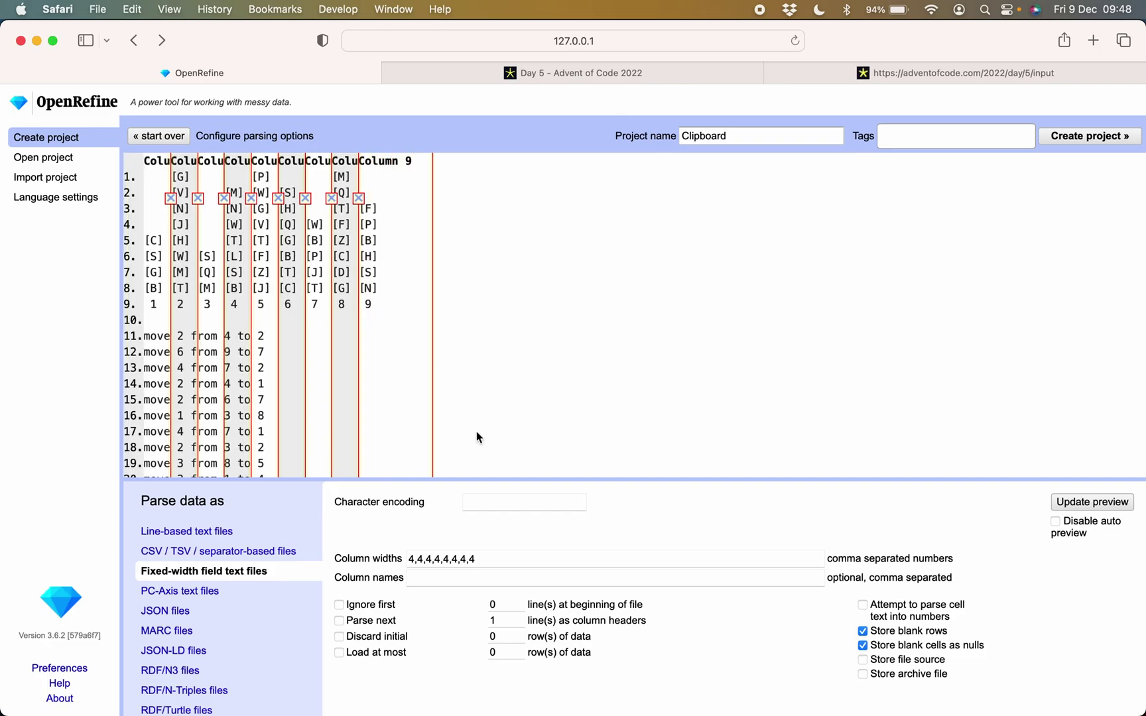
# Set the column names to 1,2,3,4,5,6,7,8,9
pyautogui.click(498, 579)
pyautogui.write('1,2,3,4,5,6,7,8,9')
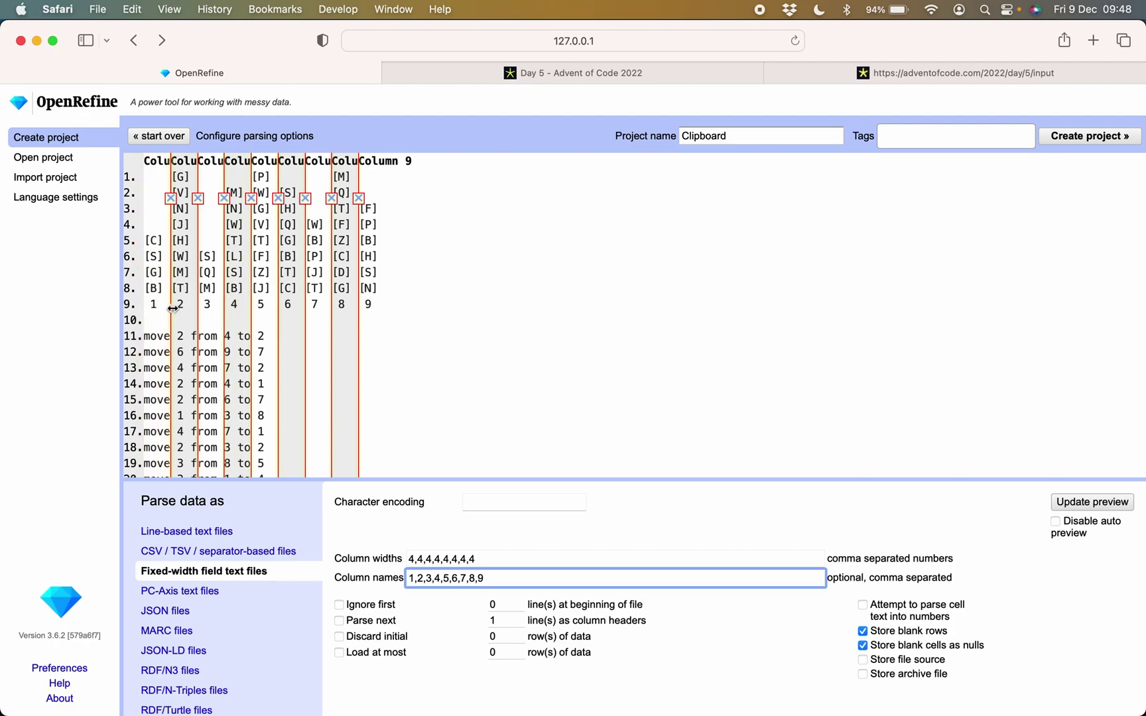
pyautogui.click(393, 315)
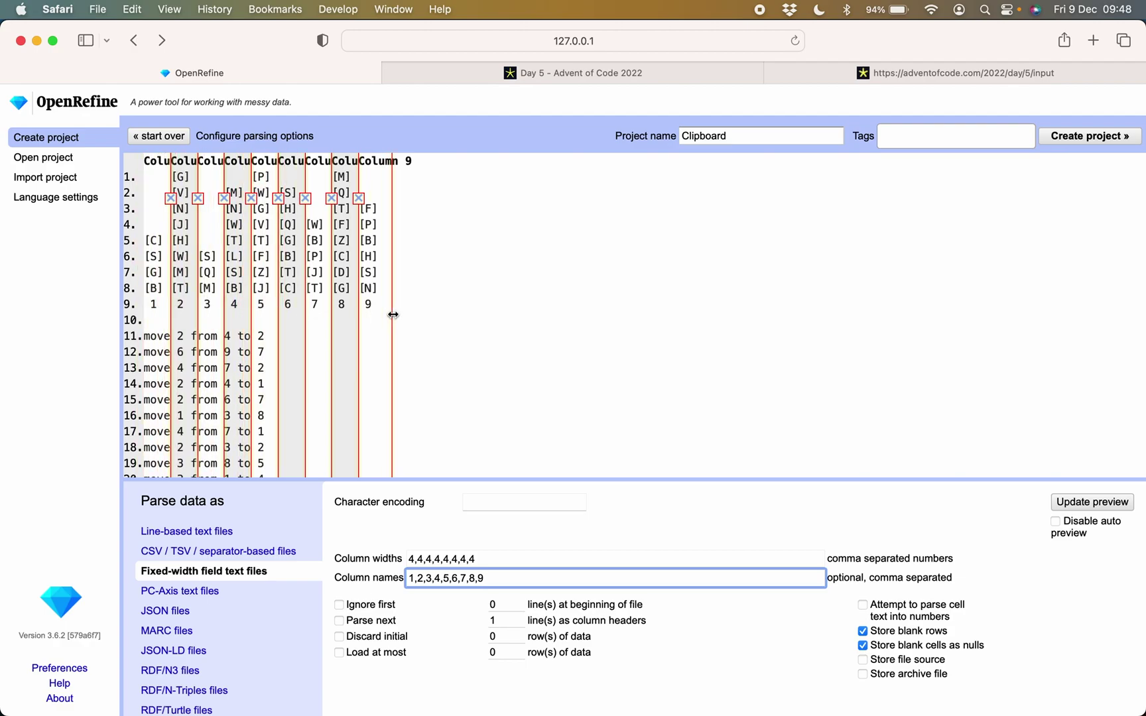
pyautogui.moveTo(393, 314); pyautogui.dragTo(345, 501)
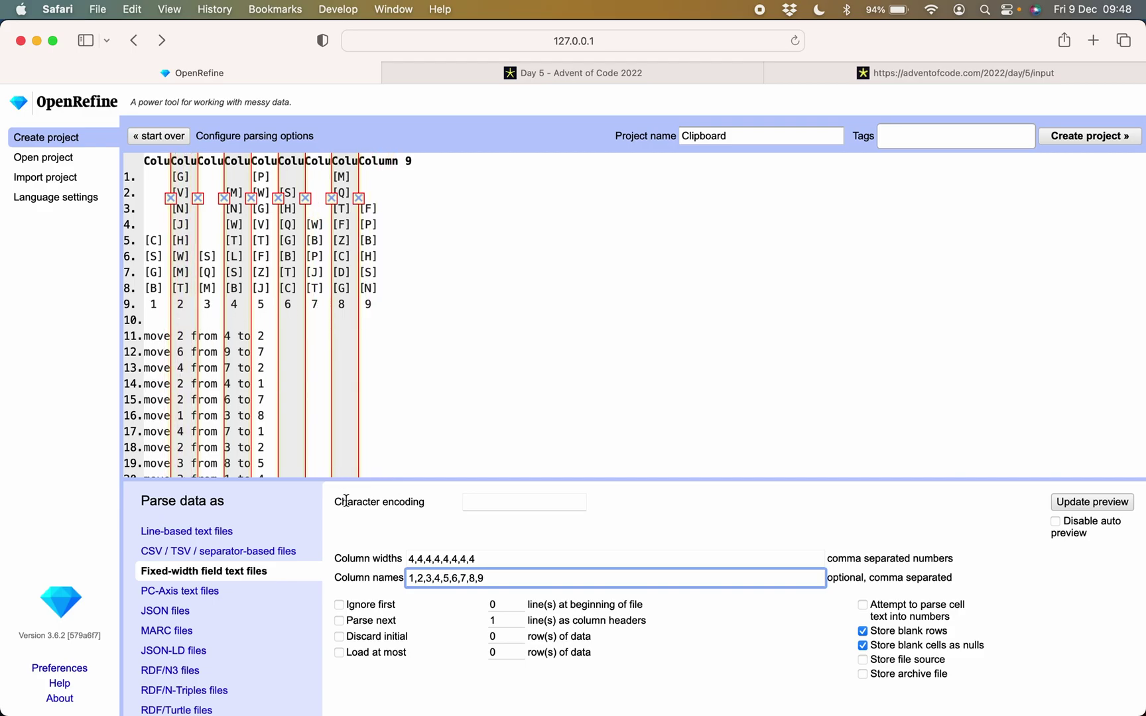
# Enable the row limit for the import and set it to load at most 9 rows of data
pyautogui.click(338, 652)
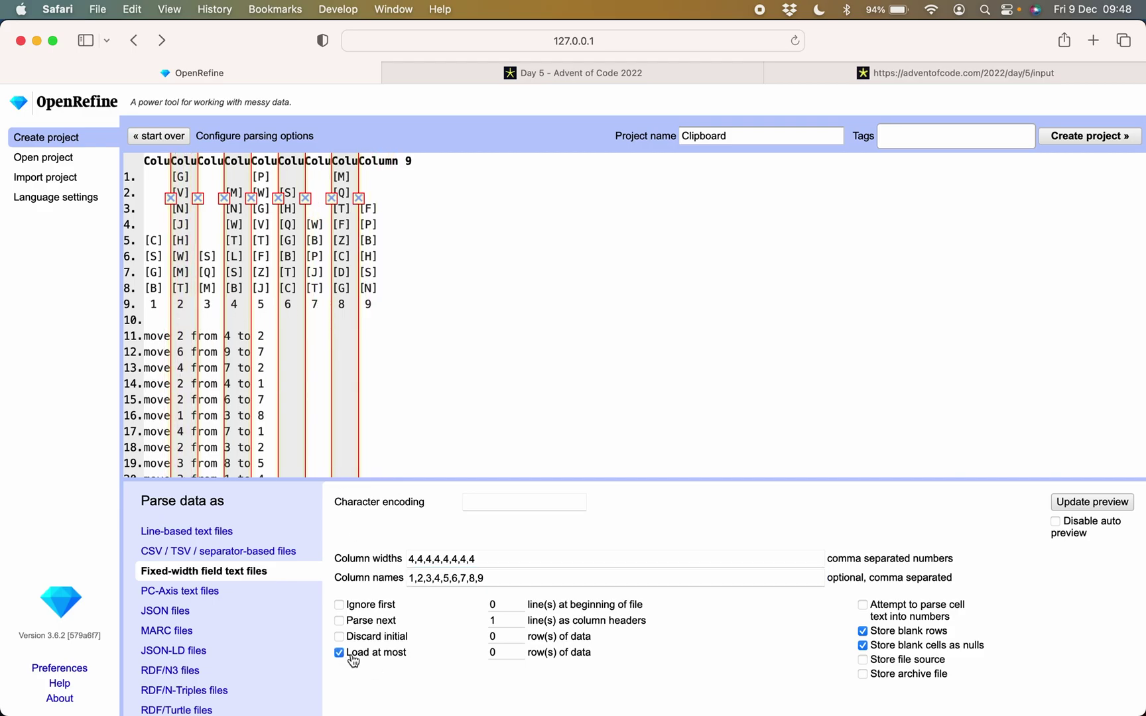
pyautogui.click(497, 652)
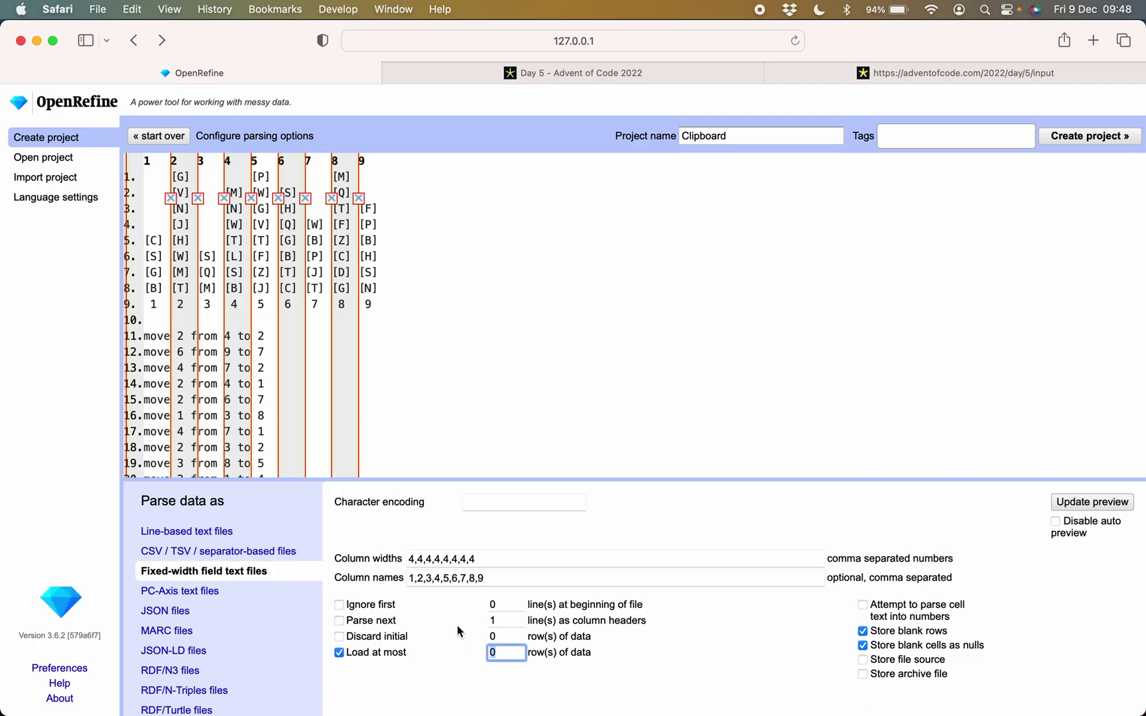
pyautogui.write('9')
pyautogui.press('super+l')
pyautogui.click(859, 450)
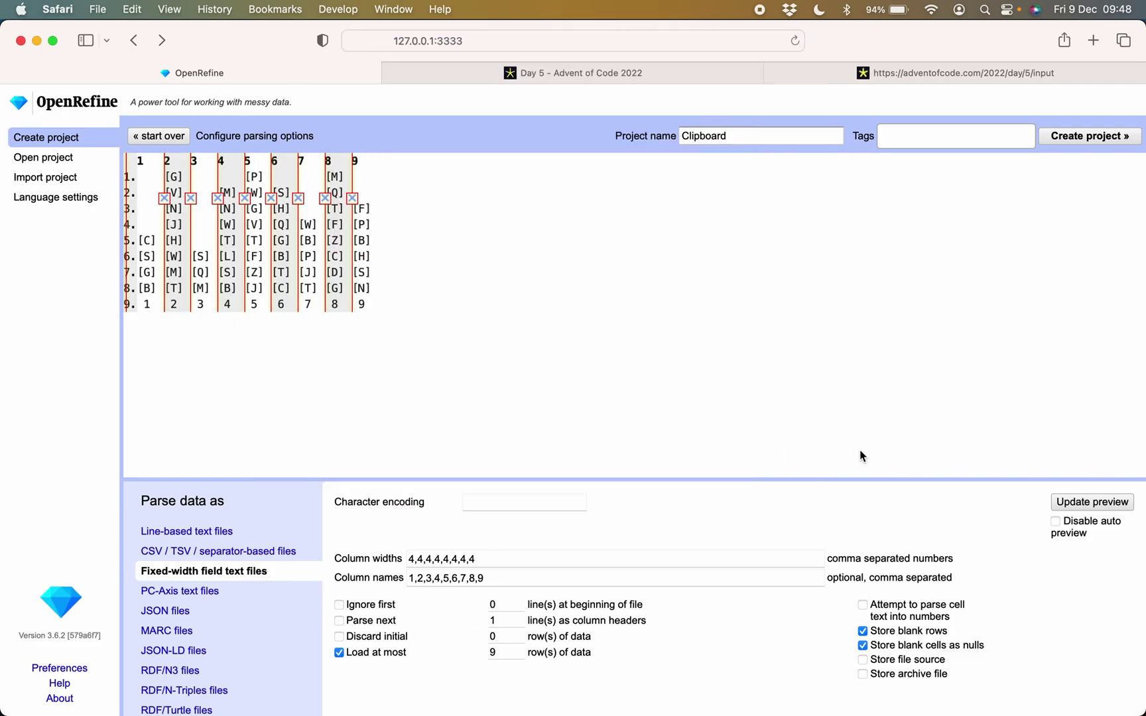
# Change the import limit to at most 8 rows of data and refresh the preview
pyautogui.click(502, 653)
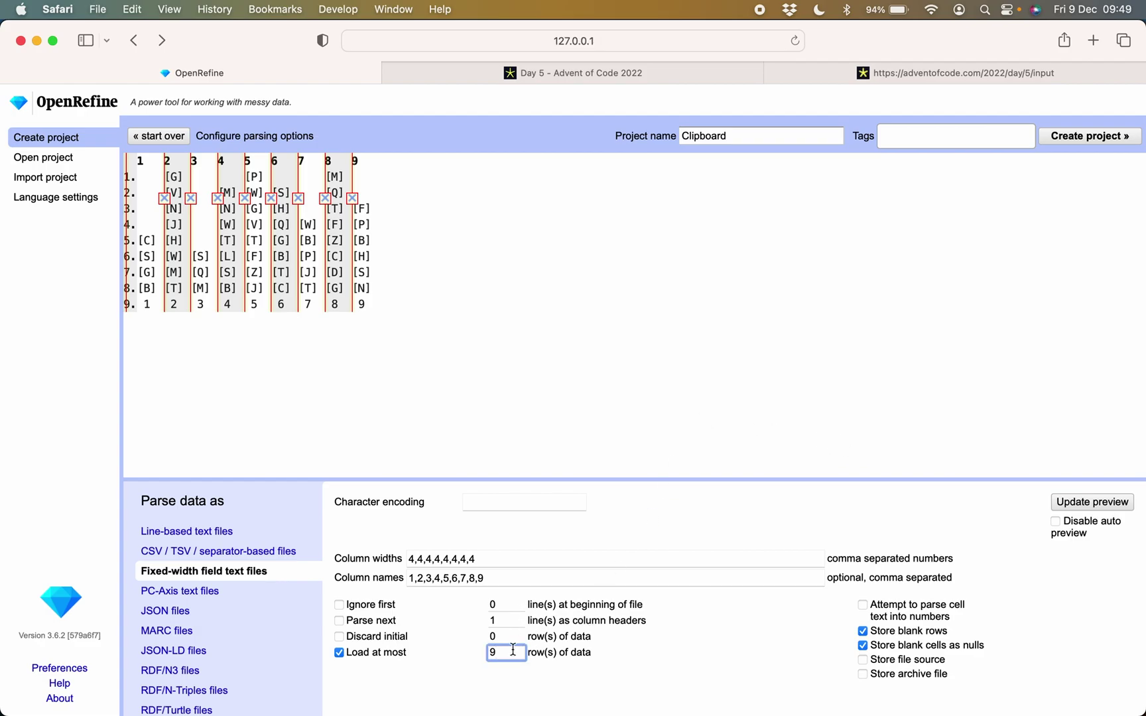
pyautogui.press('BackSpace')
pyautogui.write('8')
pyautogui.click(582, 652)
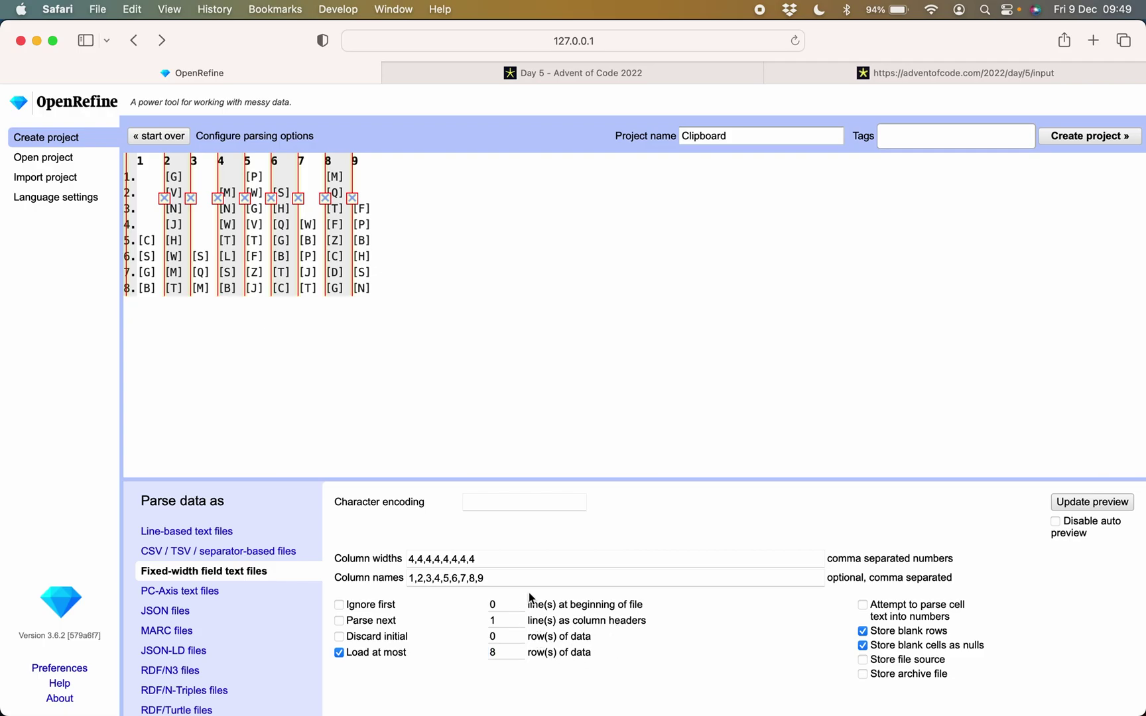
# Name the project Advent of Code Day 5 and create it
pyautogui.doubleClick(743, 138)
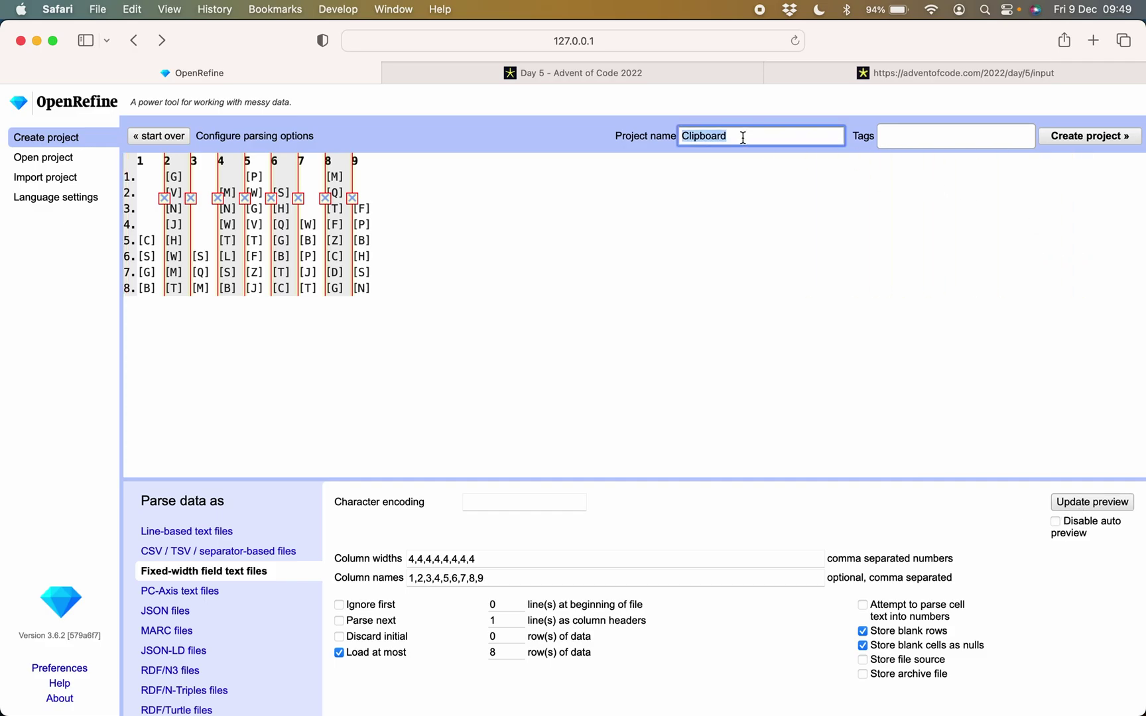
pyautogui.write('Adve')
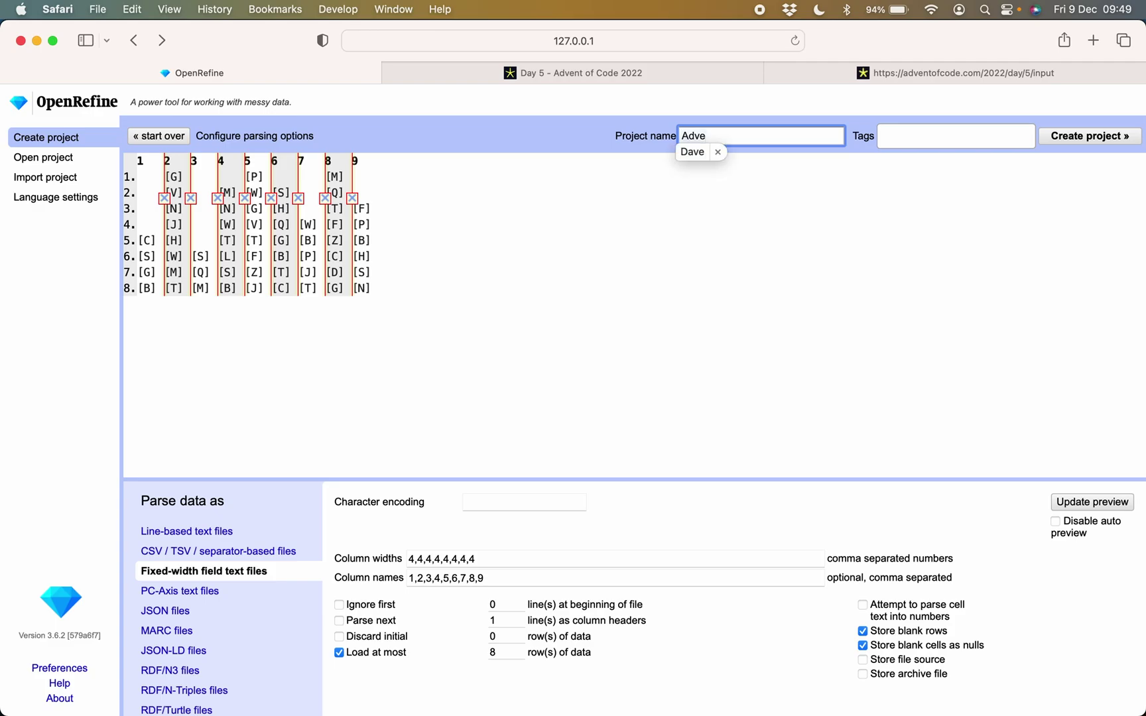
pyautogui.write('nt of Code Day 5')
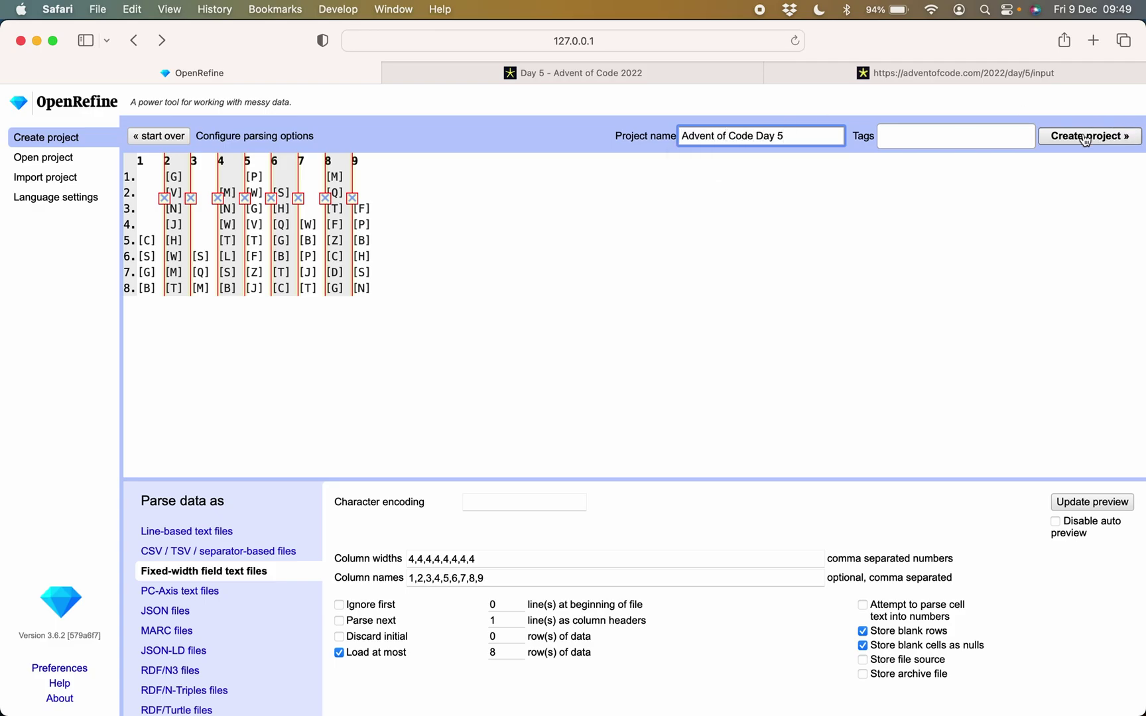
pyautogui.click(1084, 136)
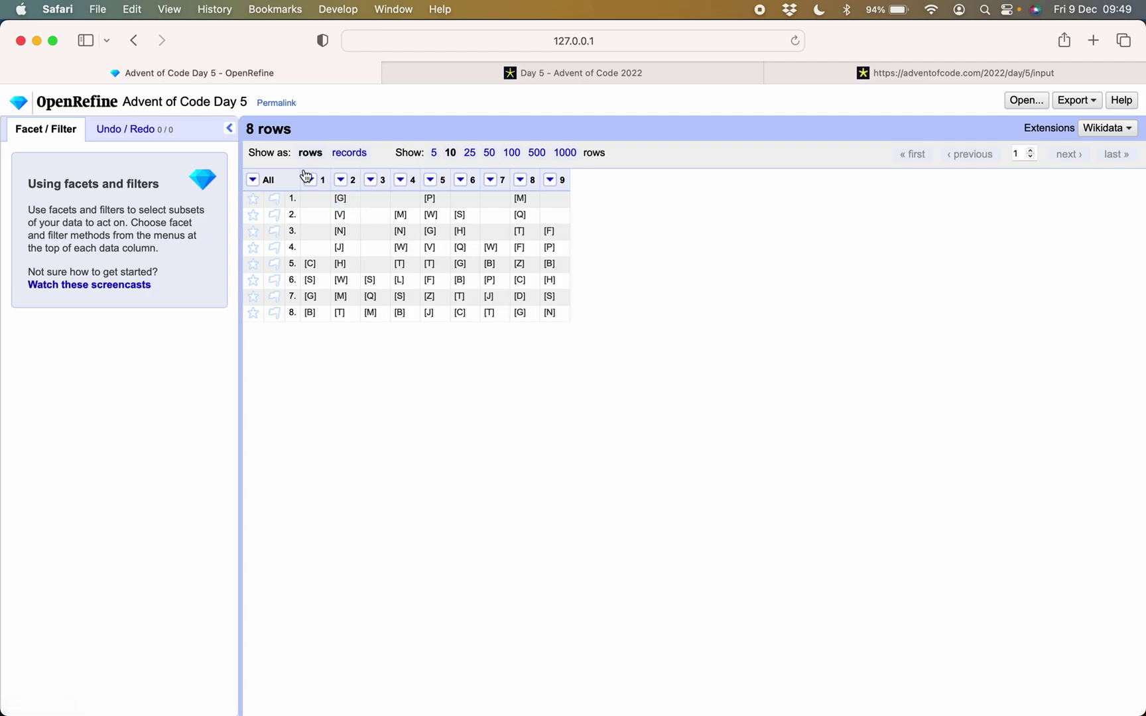
# Transform all nine columns with the GREL expression value.find(/[A-Z]/)[0] to keep only the crate letters
pyautogui.click(253, 179)
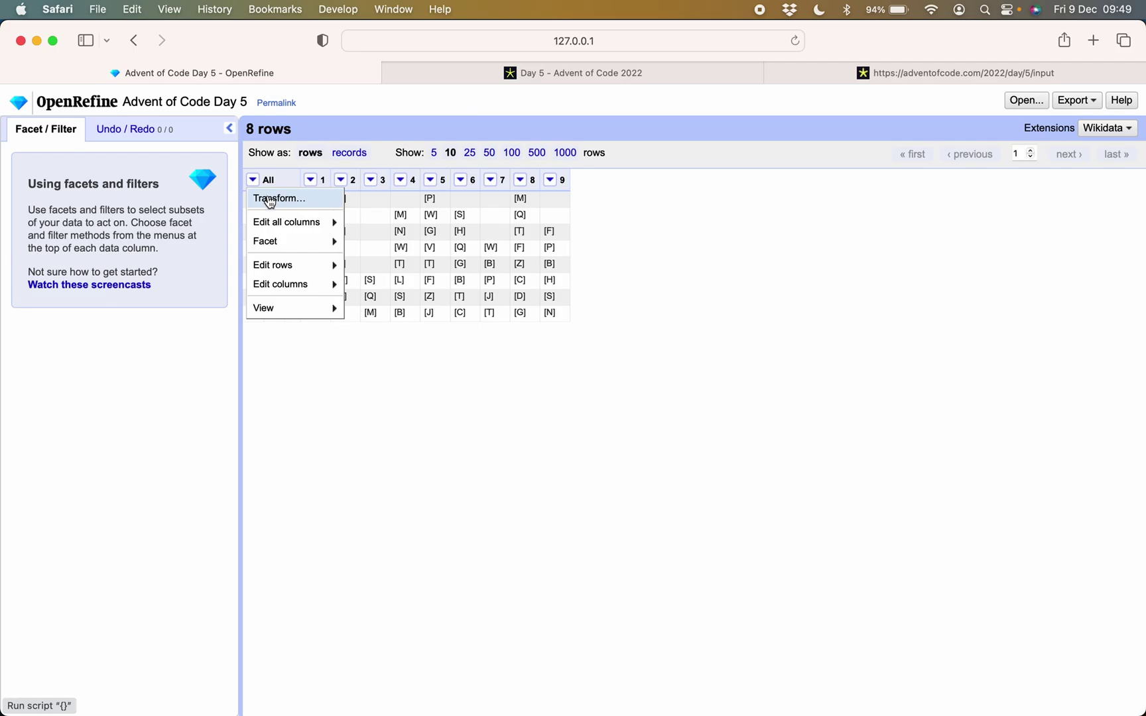
pyautogui.click(268, 199)
pyautogui.click(400, 220)
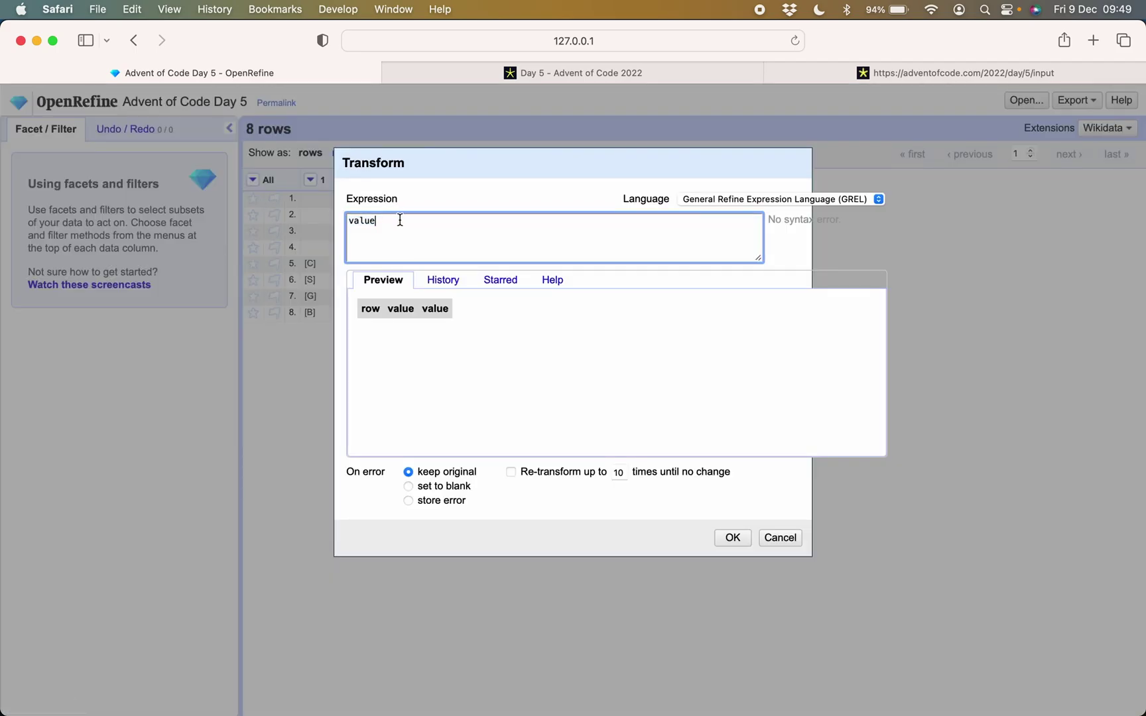
pyautogui.write('.')
pyautogui.press('BackSpace')
pyautogui.write('find(/[A-Z]/')
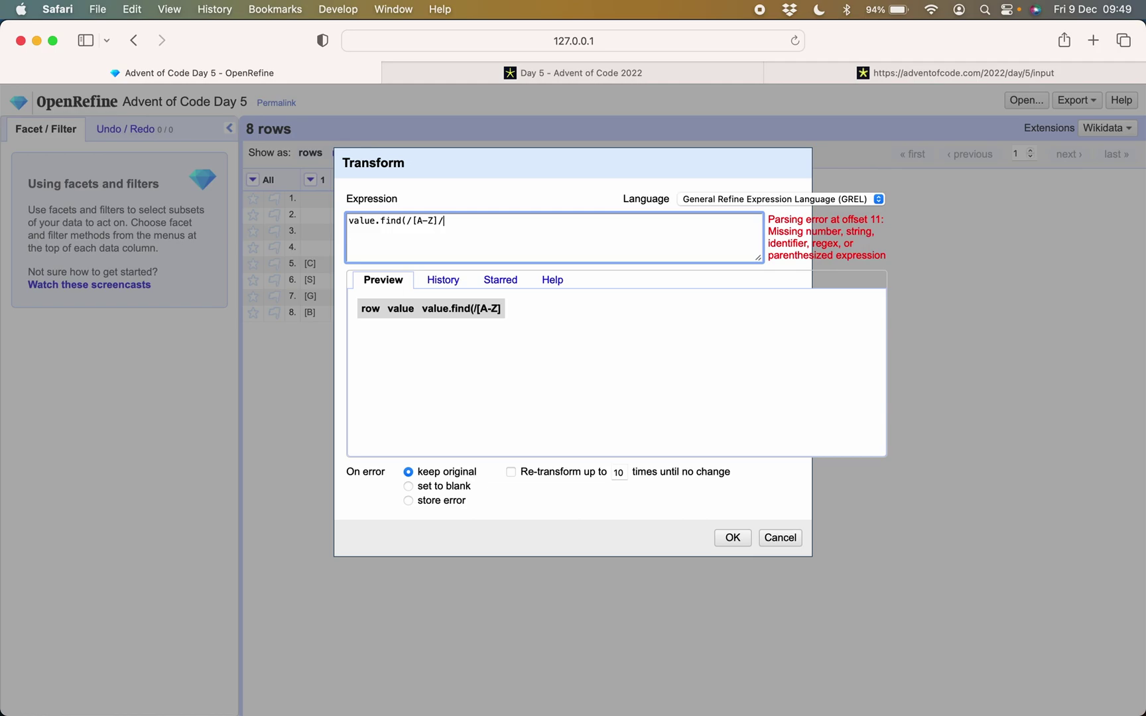
pyautogui.write(')')
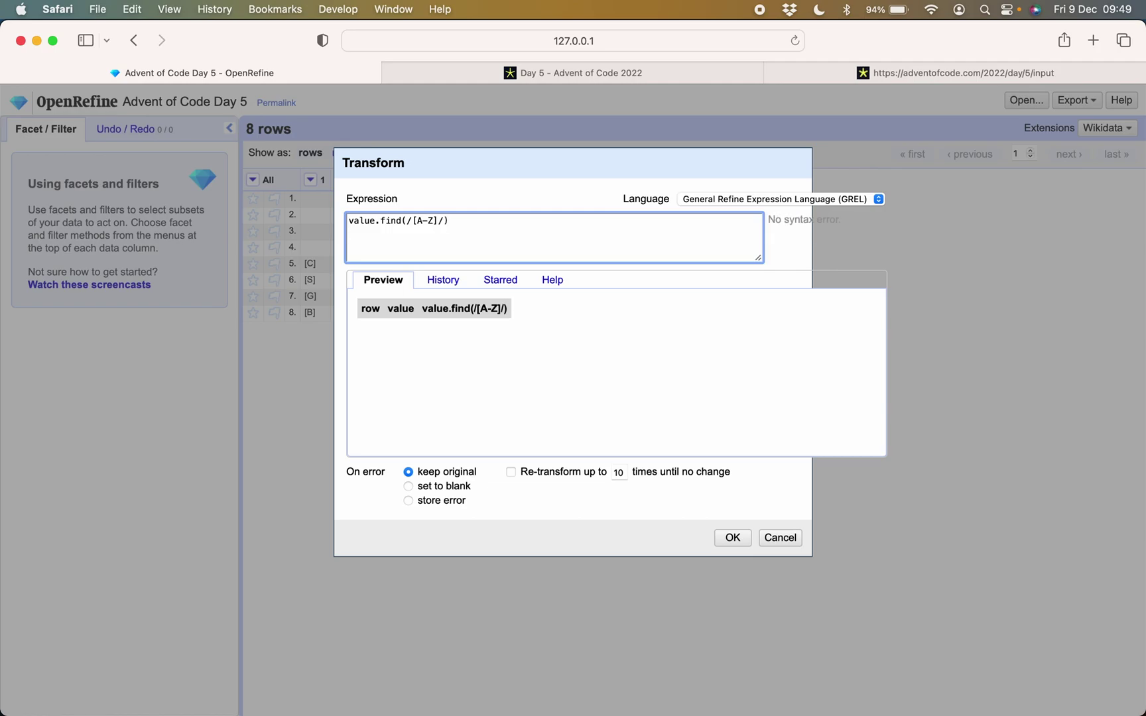
pyautogui.write('[0]')
pyautogui.moveTo(504, 174); pyautogui.dragTo(649, 169)
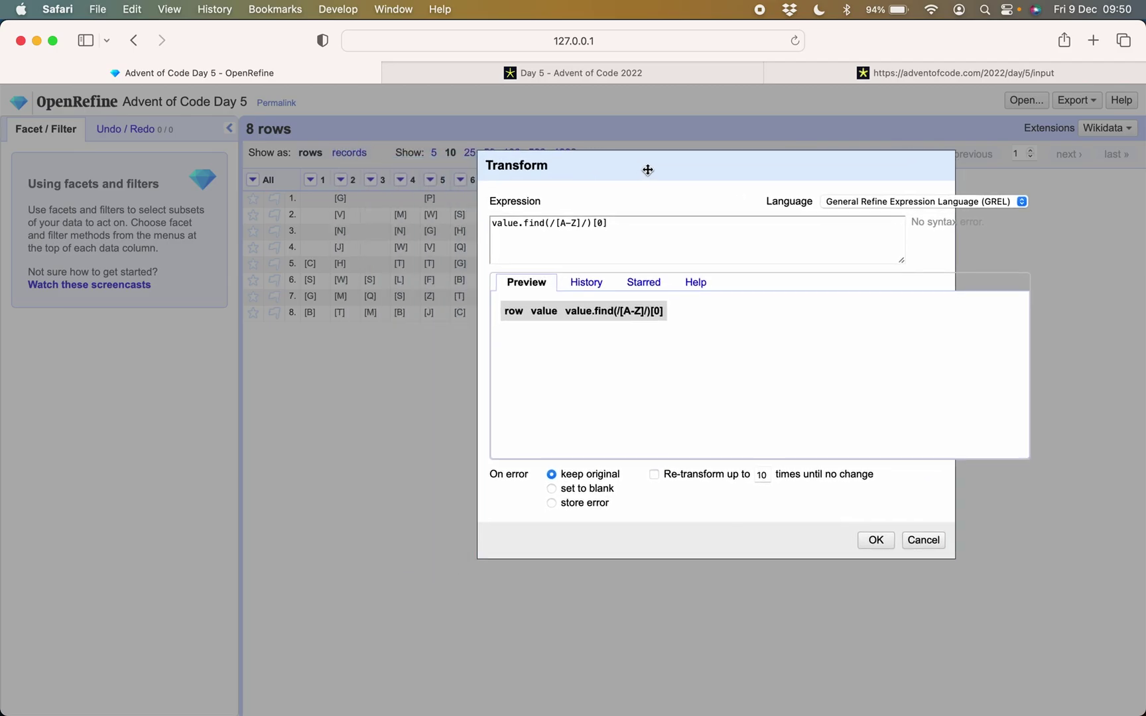
pyautogui.click(875, 541)
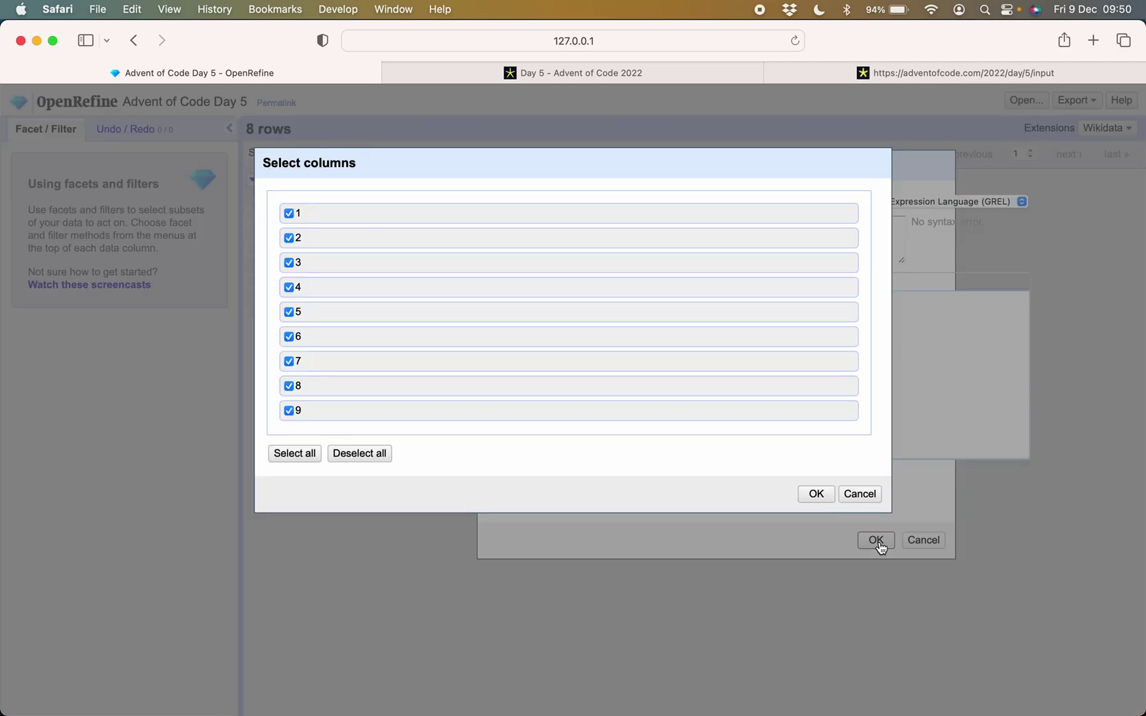
pyautogui.click(815, 494)
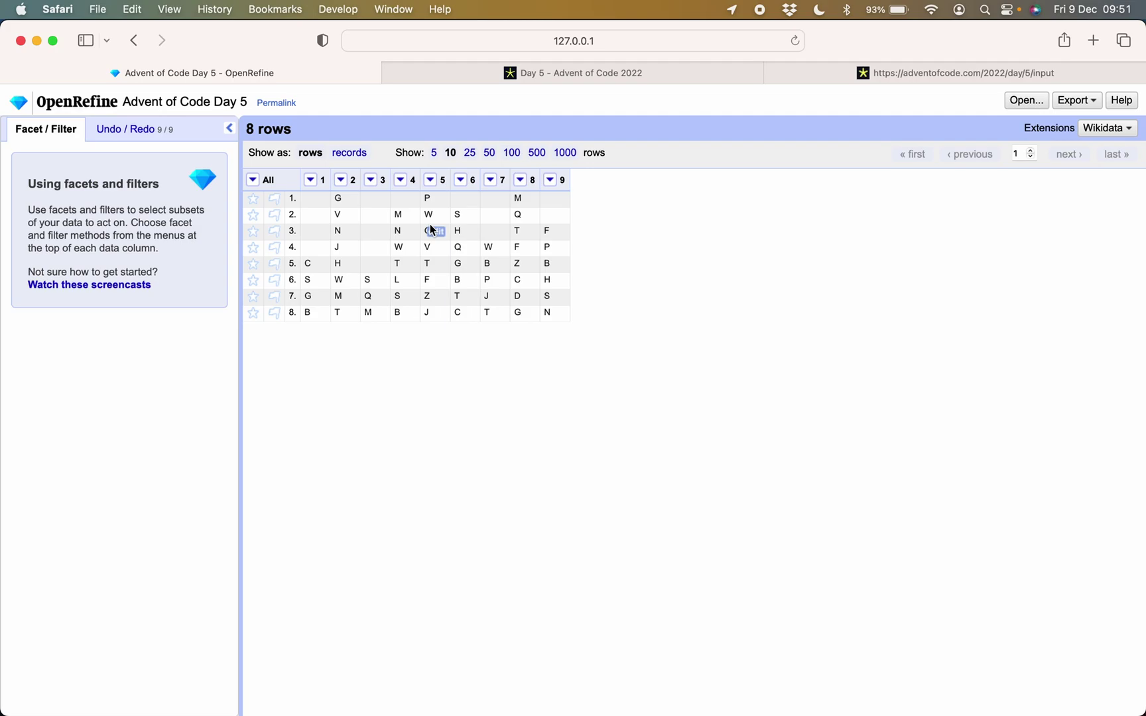
pyautogui.click(309, 180)
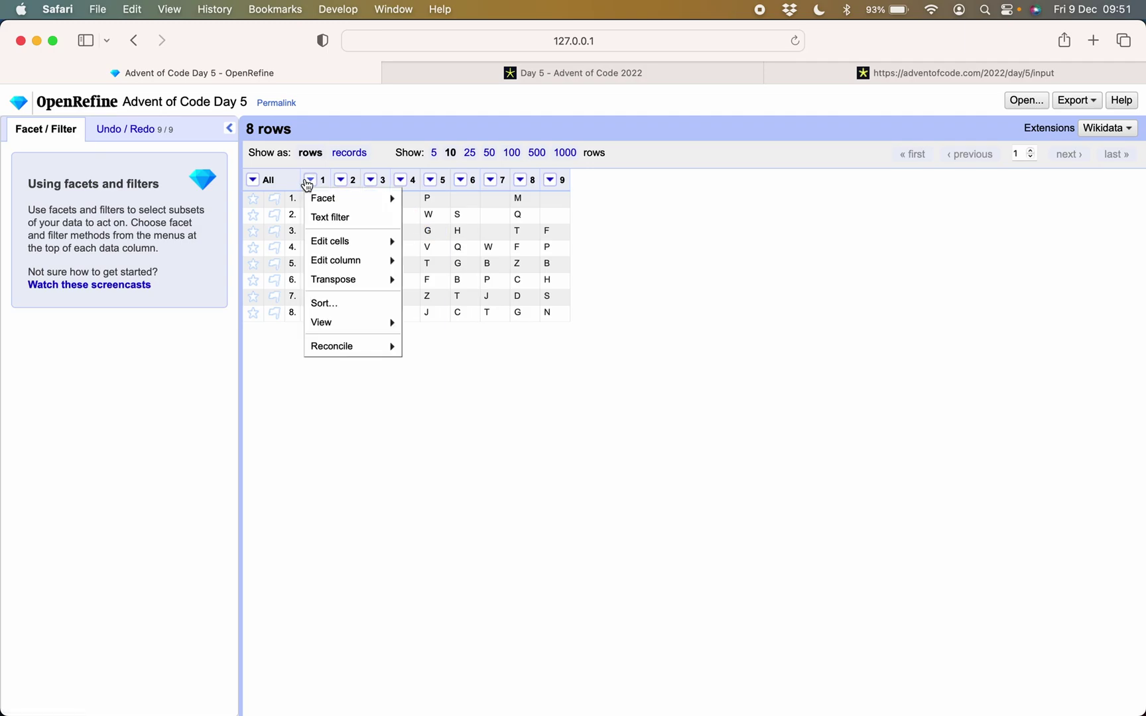
pyautogui.moveTo(384, 280)
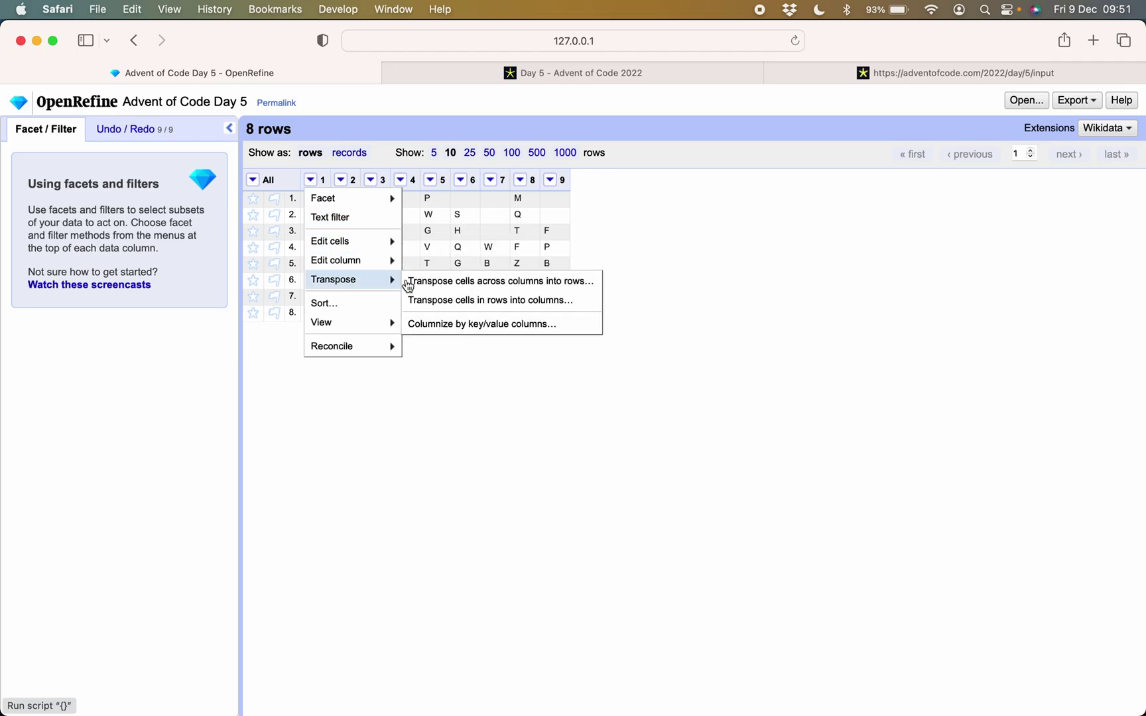
pyautogui.click(491, 324)
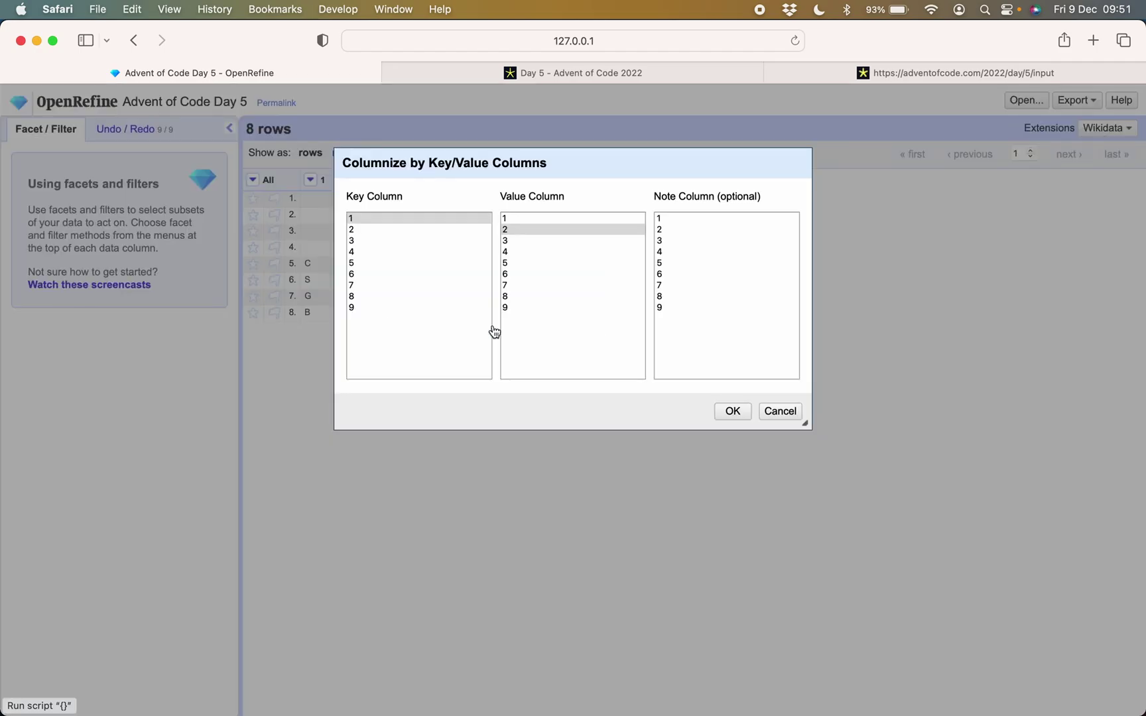
pyautogui.click(778, 411)
# Transpose cells from column 1 through the last column into rows, with key column stack and value column items
pyautogui.click(310, 179)
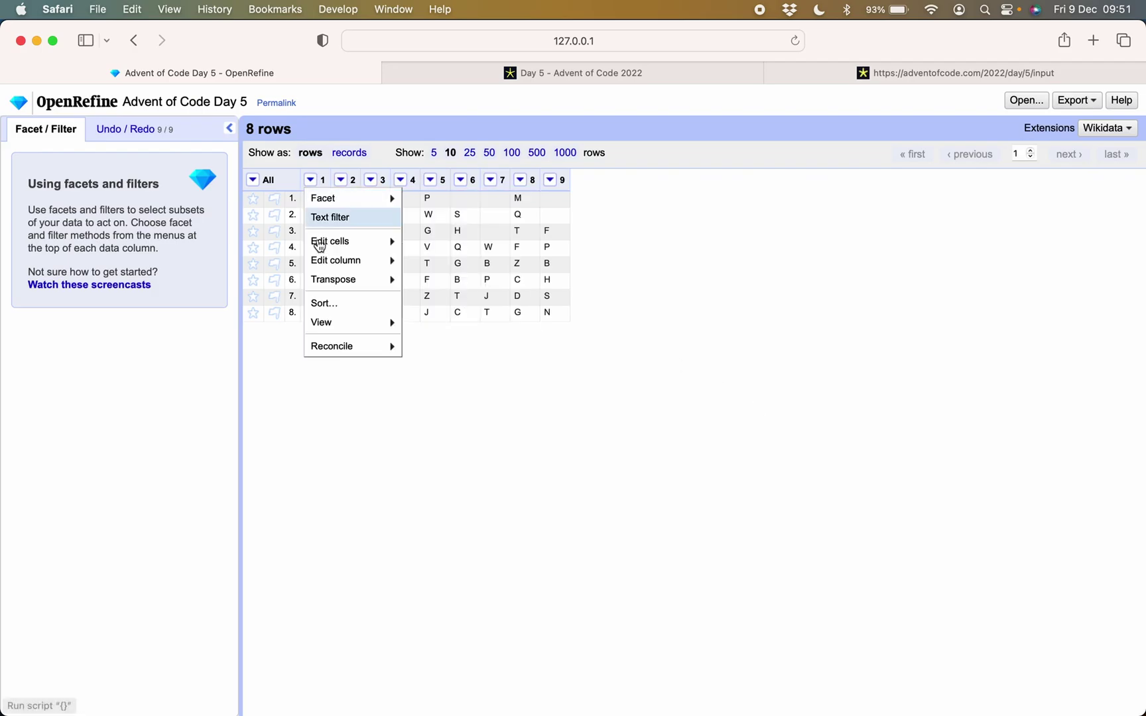
pyautogui.moveTo(335, 280)
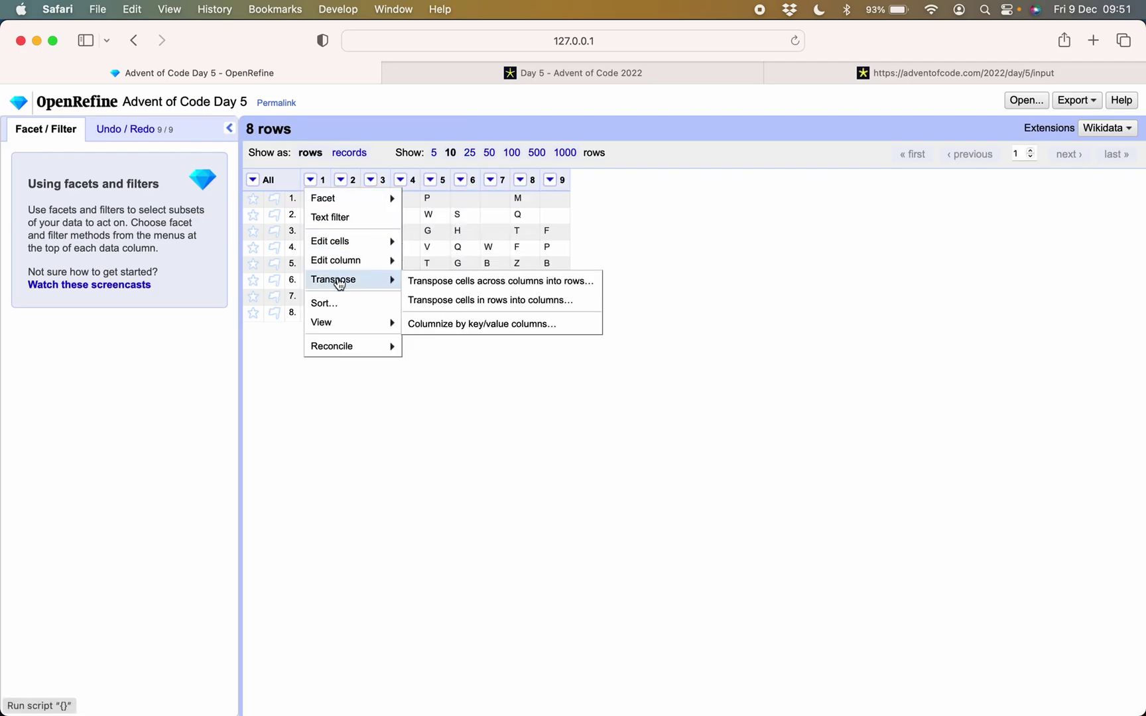
pyautogui.click(447, 287)
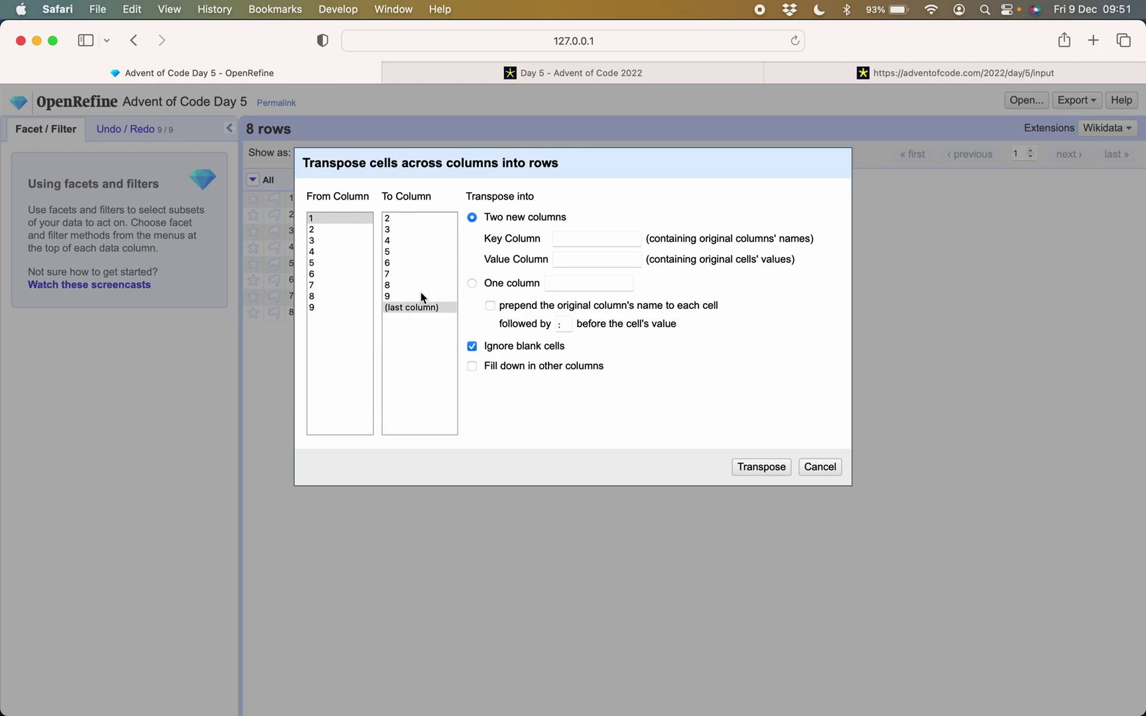
pyautogui.click(562, 239)
pyautogui.write('stack')
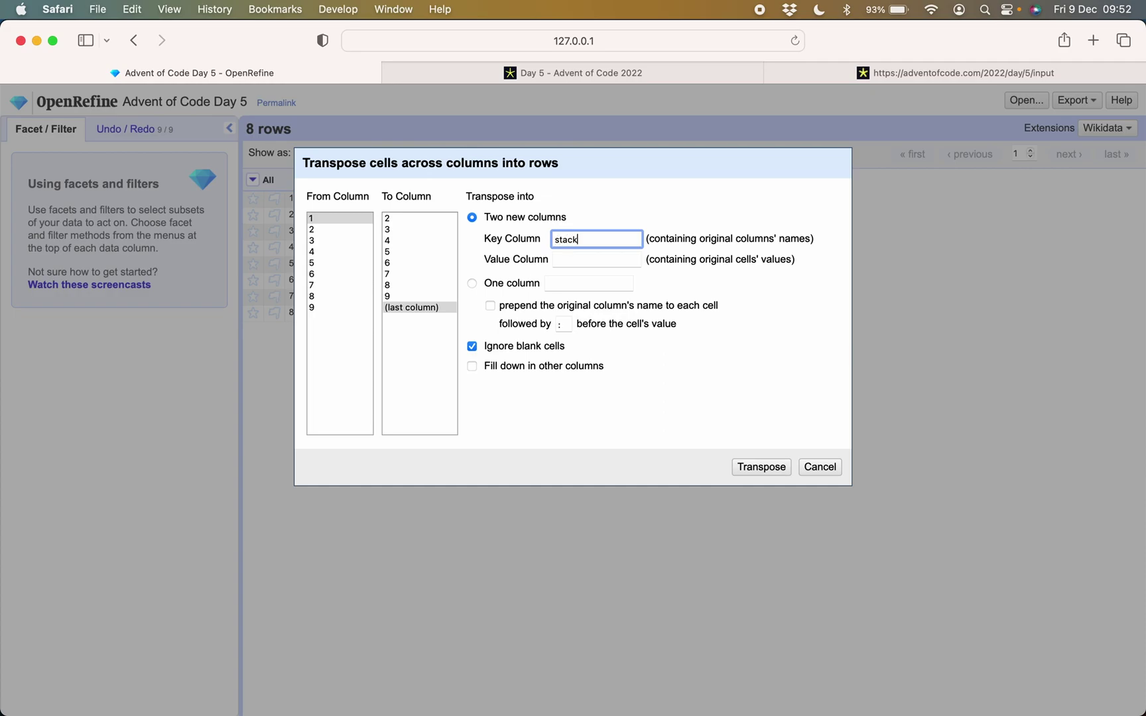
pyautogui.press('Tab')
pyautogui.write('items')
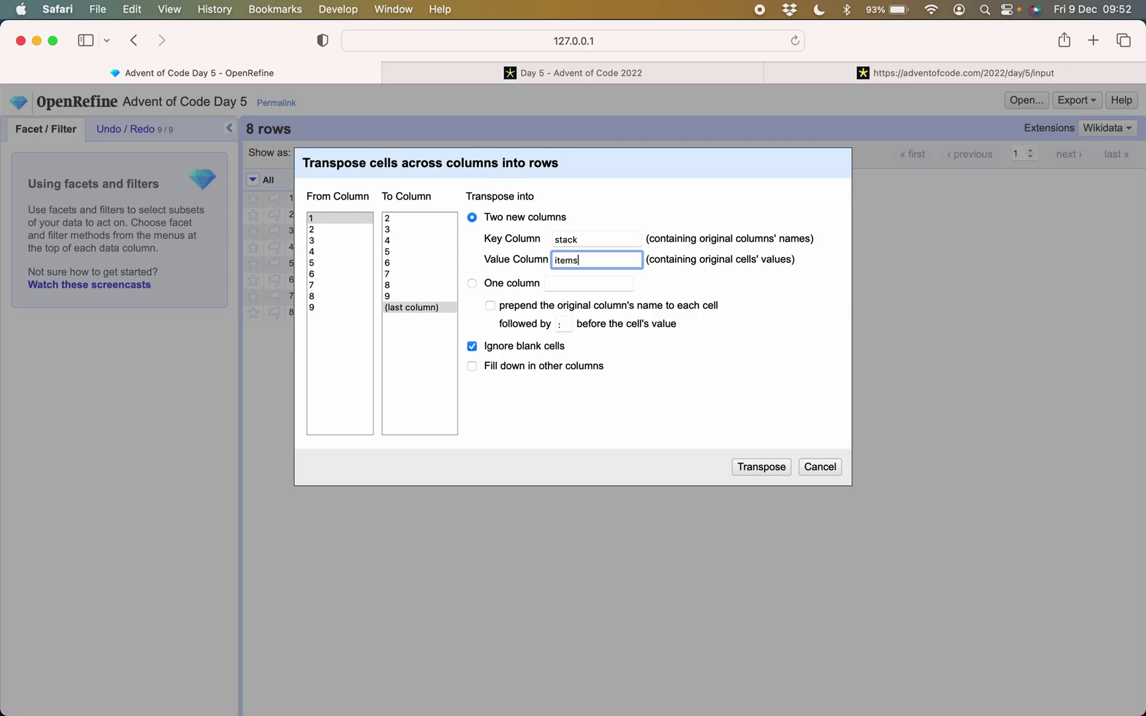
pyautogui.click(761, 467)
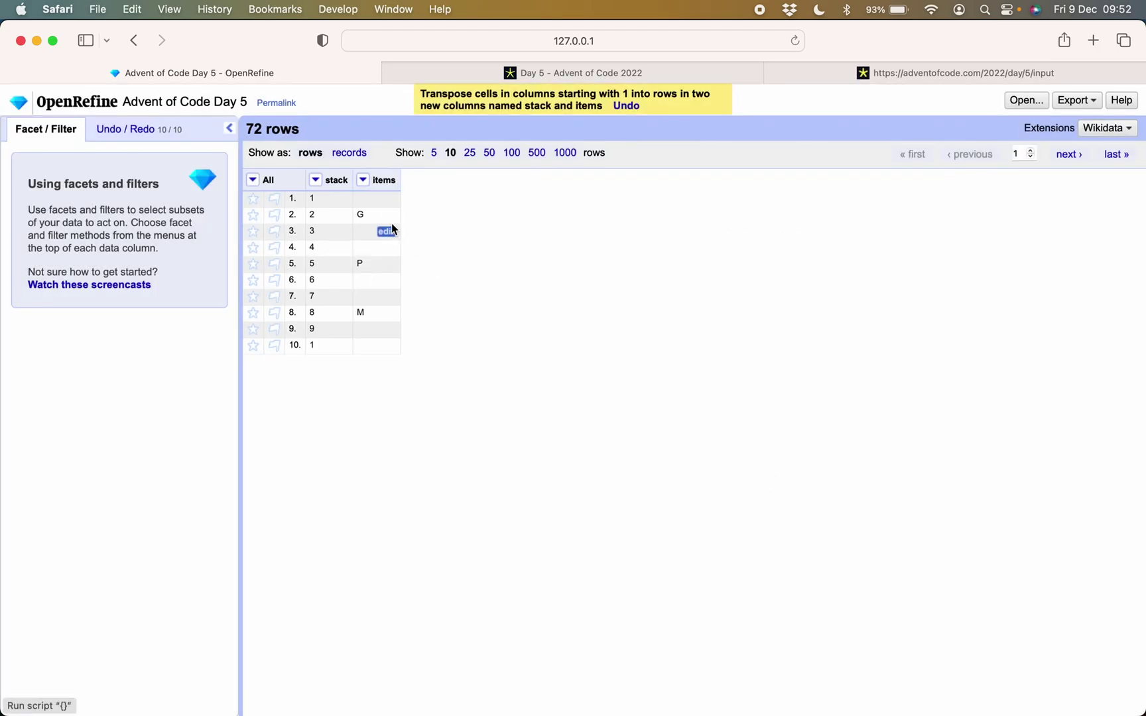
# Convert the stack column's values to numbers
pyautogui.click(315, 181)
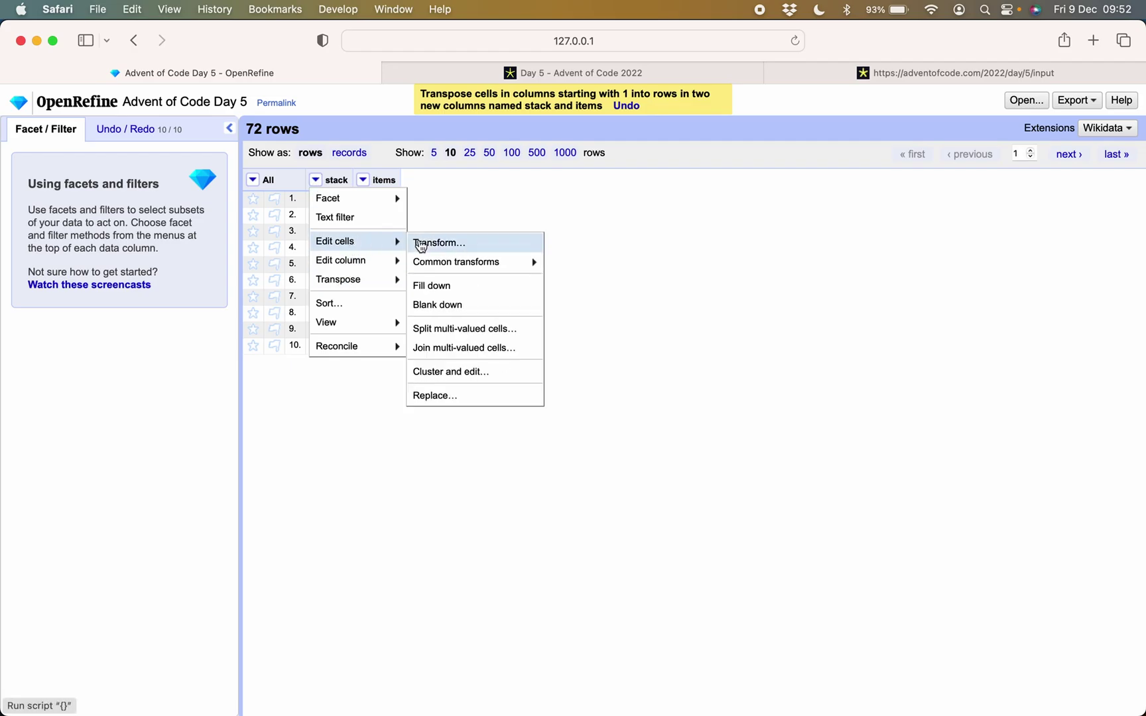
pyautogui.moveTo(456, 262)
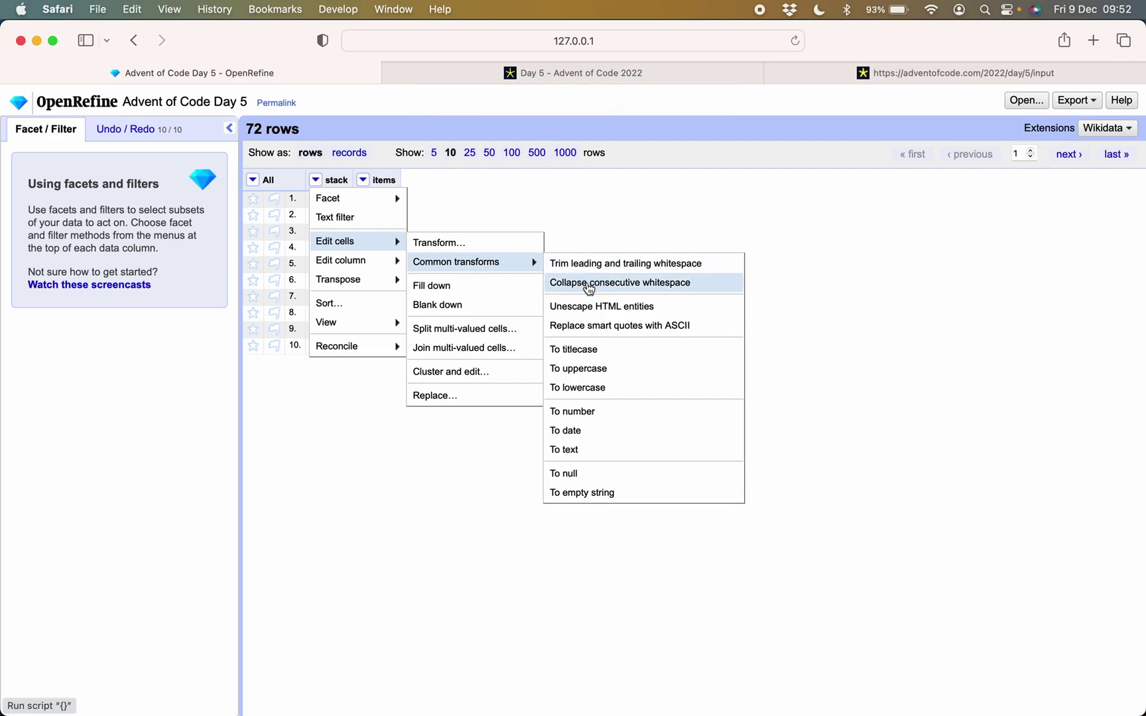
pyautogui.moveTo(524, 261)
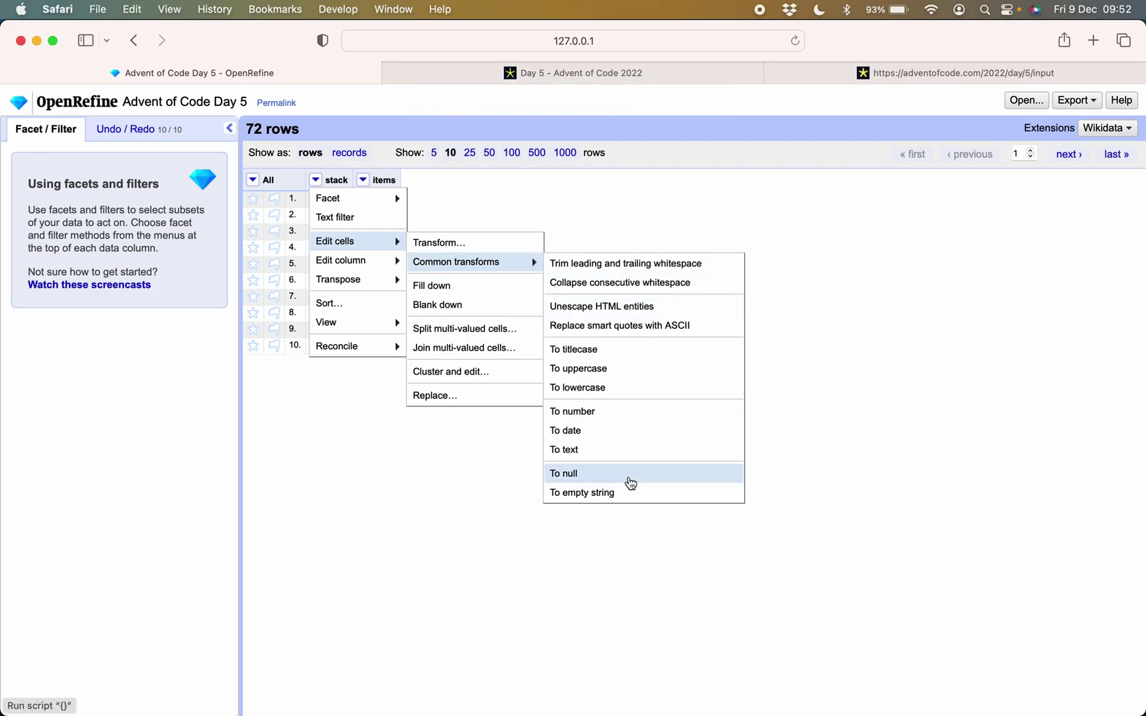
pyautogui.click(625, 412)
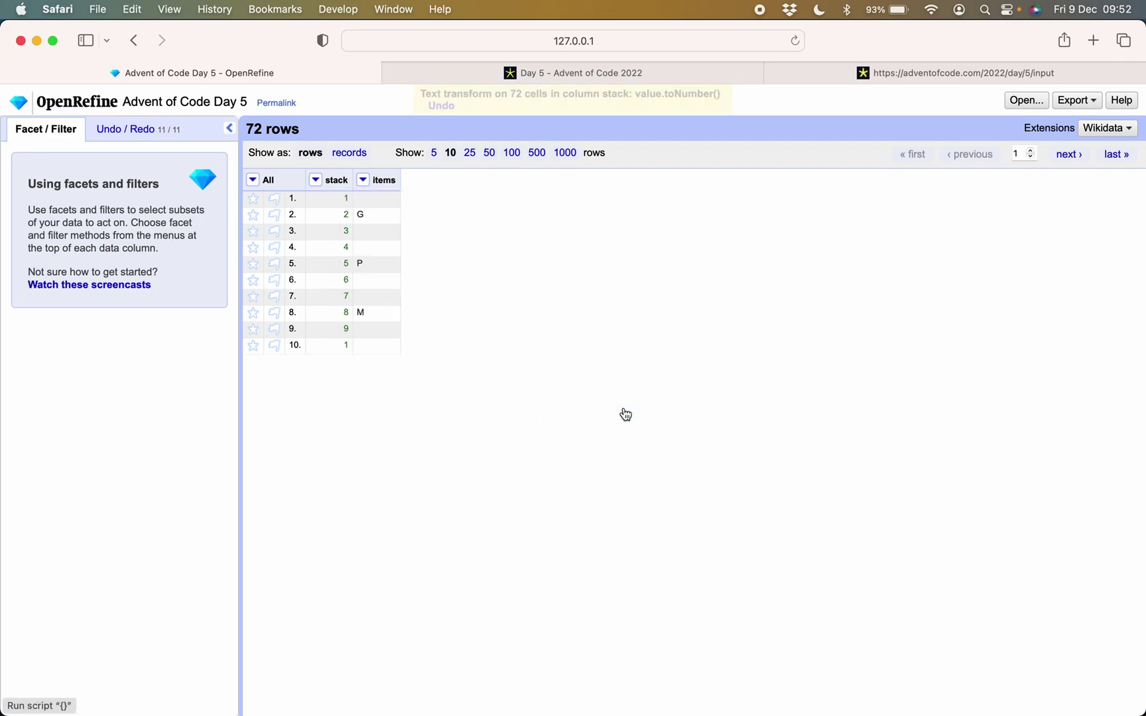
# Sort the rows by the stack column as numbers in ascending order and make the reordering permanent
pyautogui.click(315, 180)
pyautogui.moveTo(333, 265)
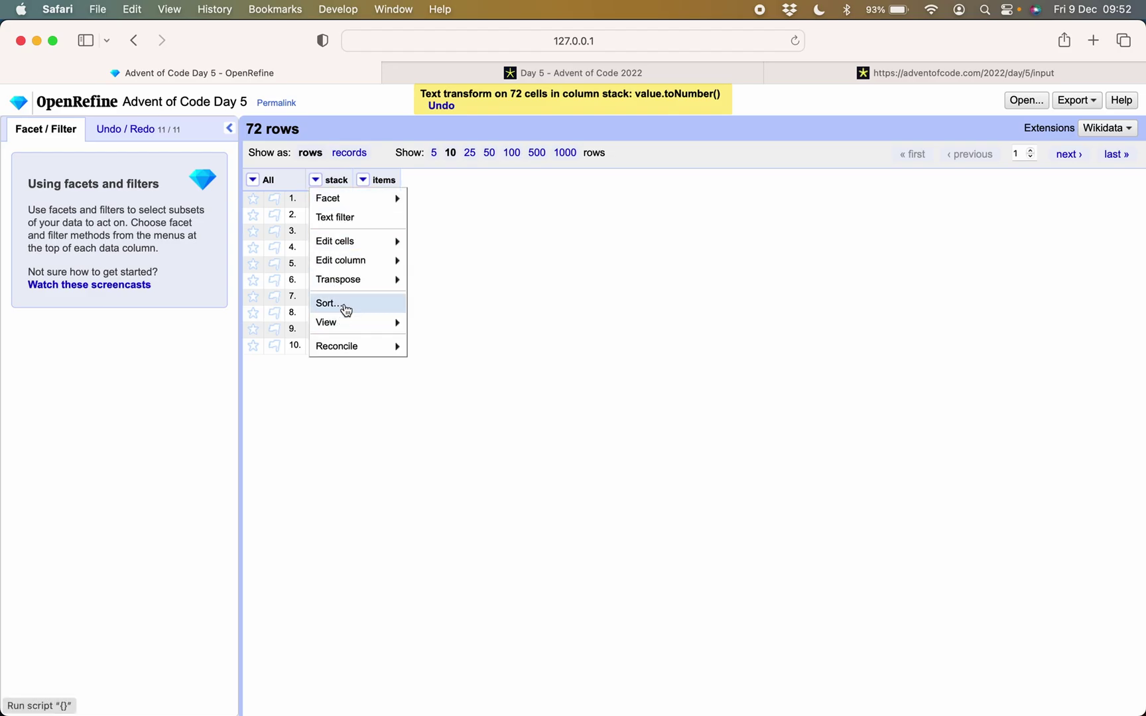
pyautogui.click(338, 305)
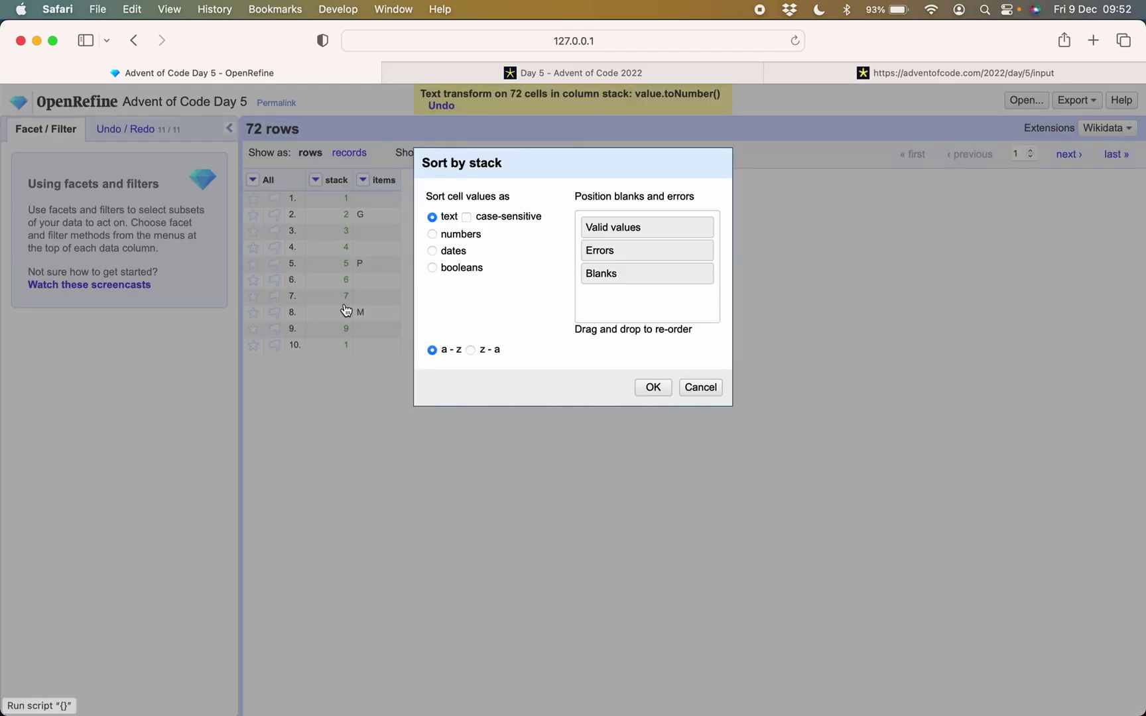
pyautogui.click(435, 236)
pyautogui.click(646, 389)
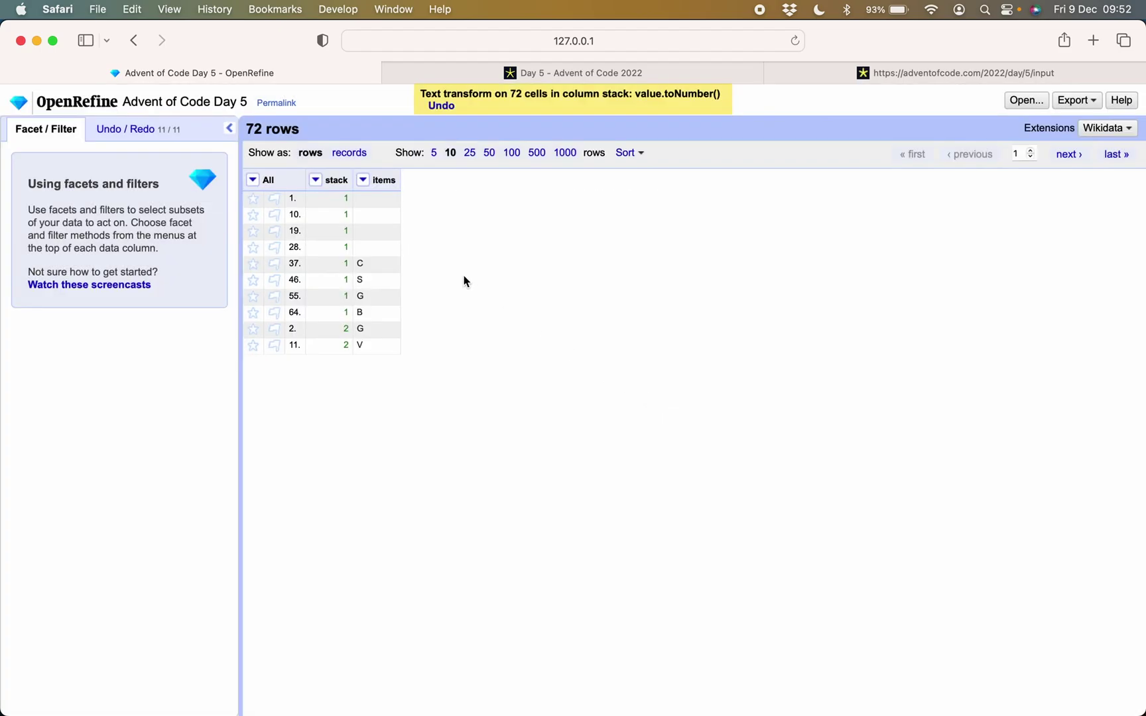
pyautogui.click(628, 153)
pyautogui.click(652, 191)
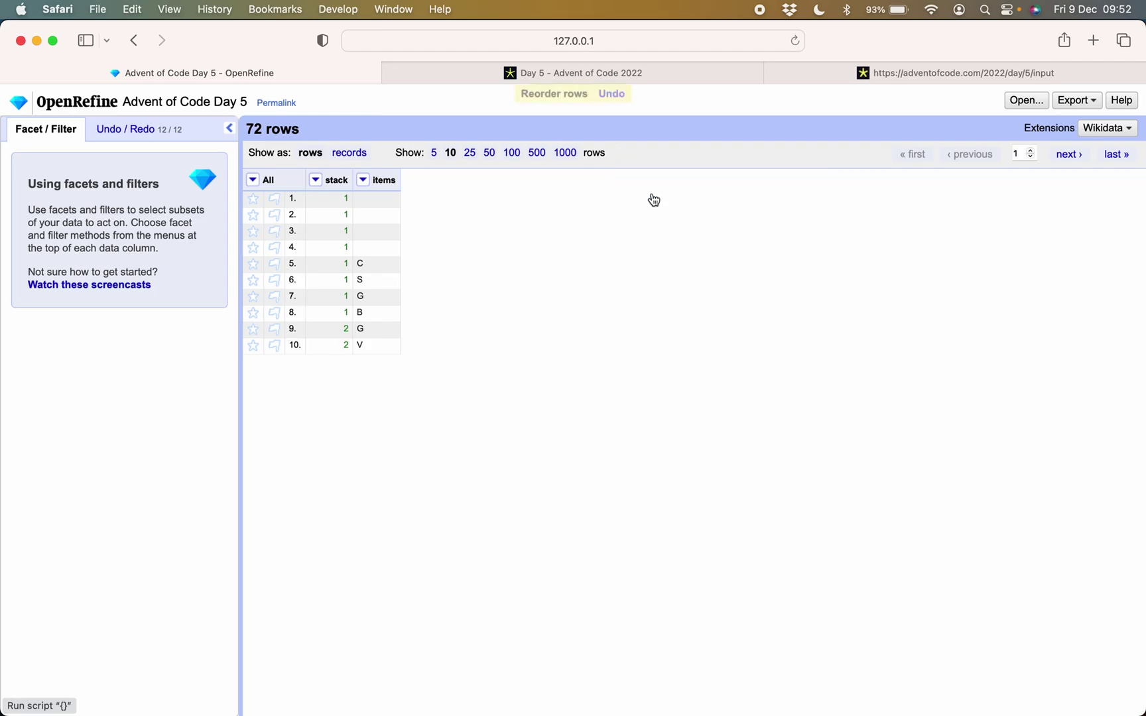
# Blank down the repeated values in the stack column
pyautogui.click(317, 179)
pyautogui.moveTo(334, 240)
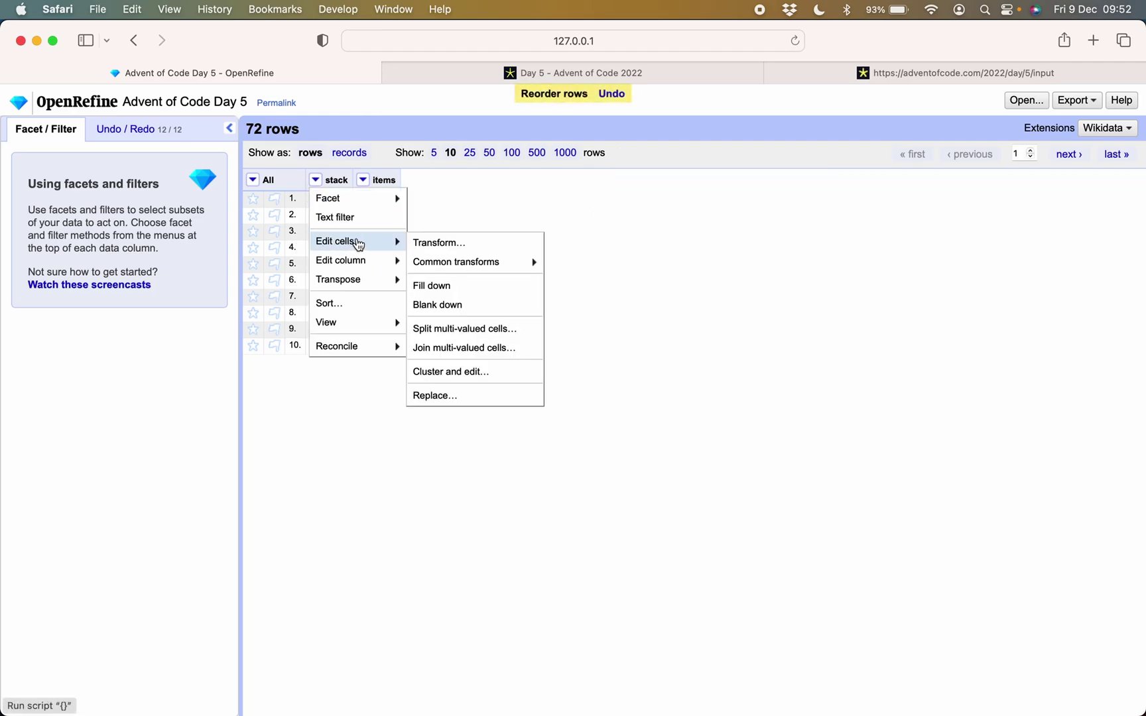
pyautogui.click(469, 303)
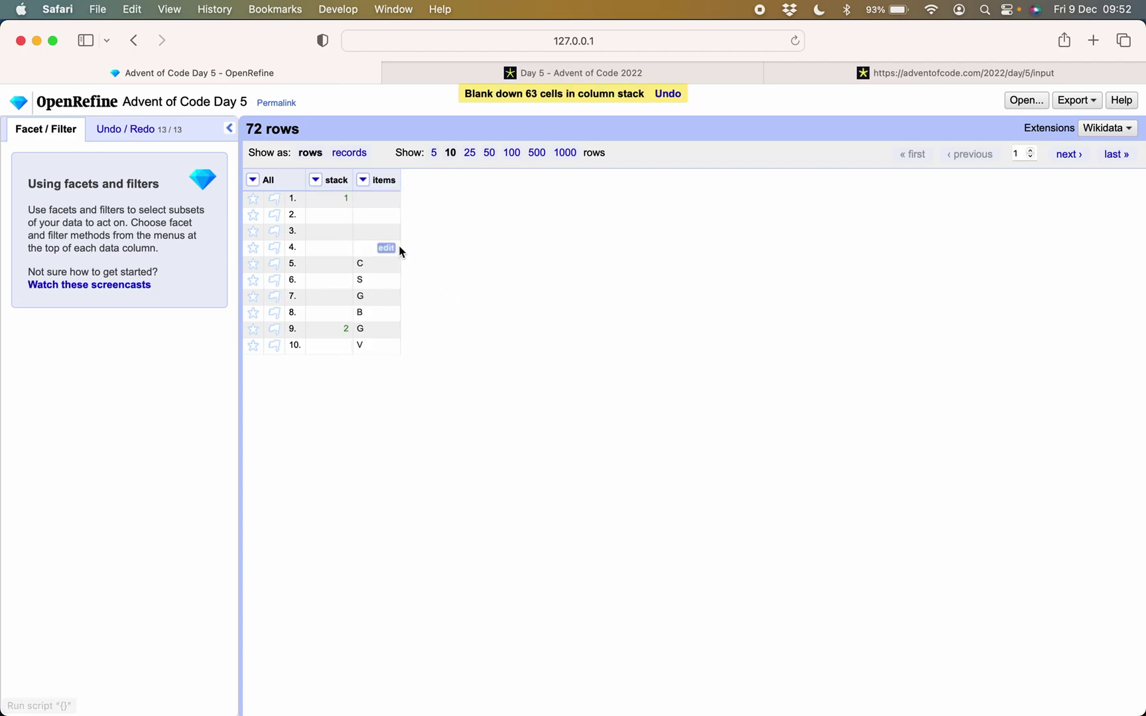
# Join the multi-valued cells in the items column using an empty separator
pyautogui.click(363, 179)
pyautogui.moveTo(380, 243)
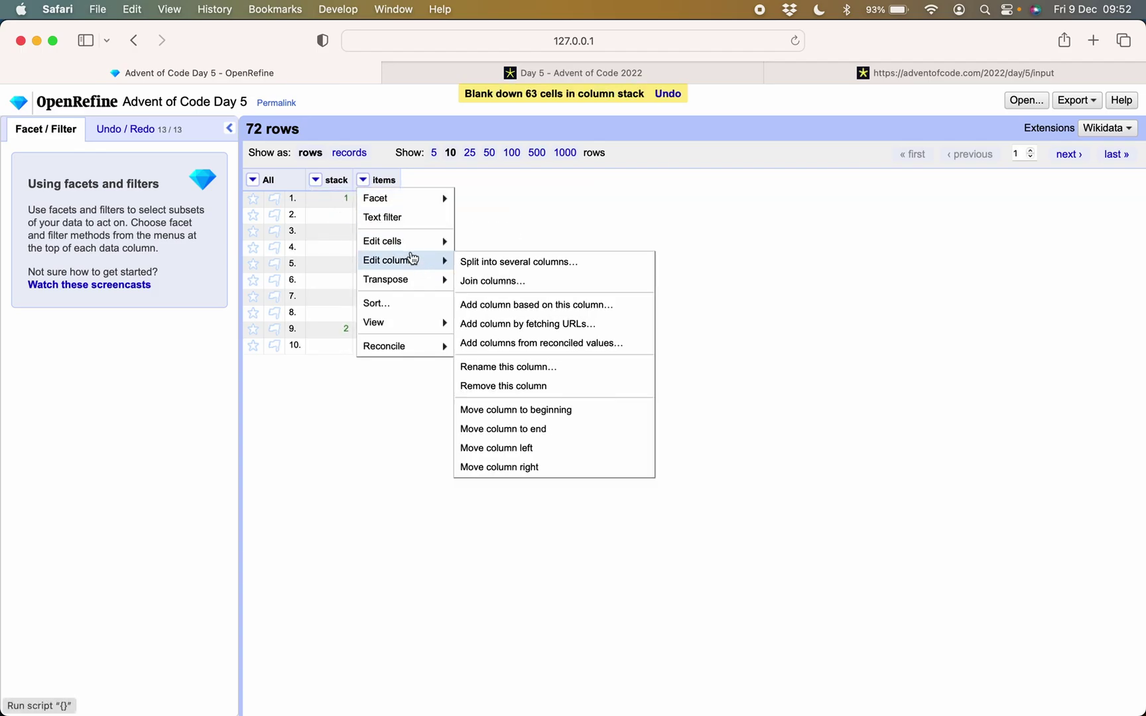
pyautogui.click(509, 348)
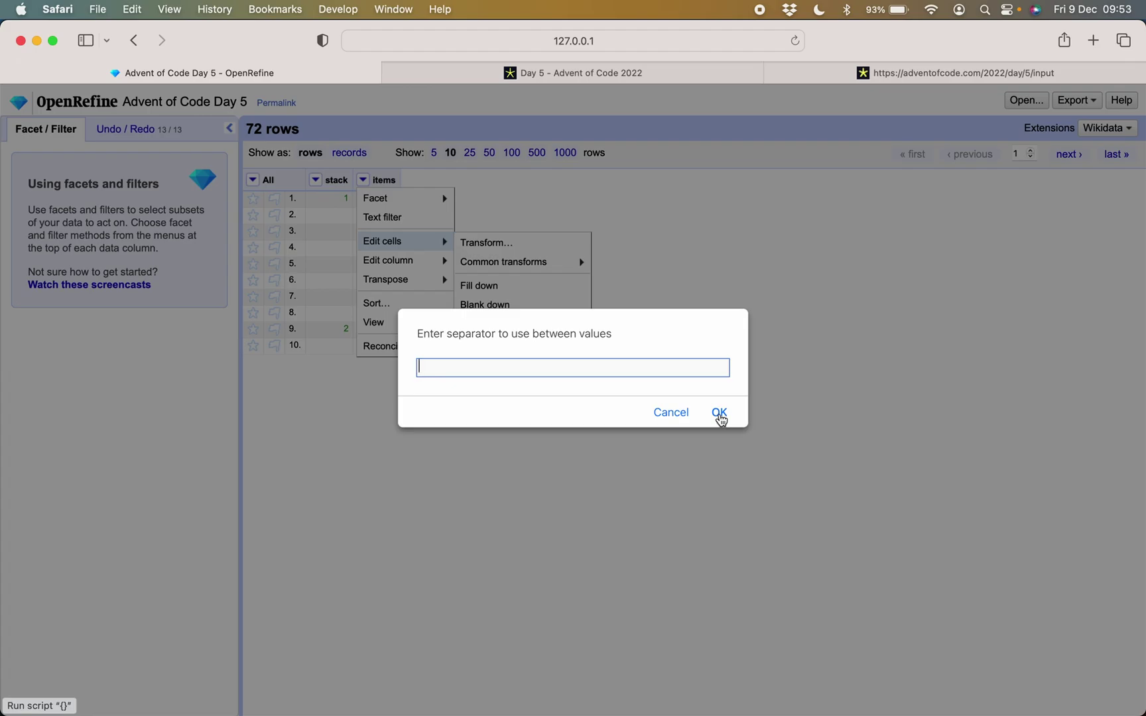
pyautogui.click(720, 413)
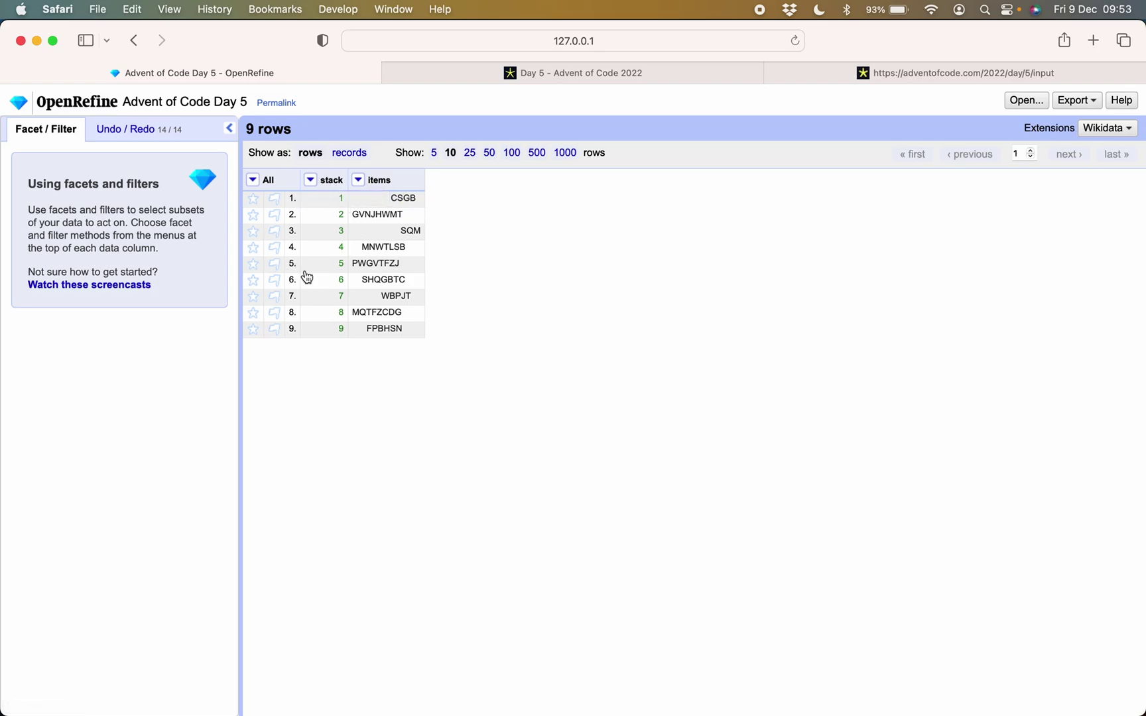
# Trim leading and trailing whitespace from the cells in the items column
pyautogui.click(358, 180)
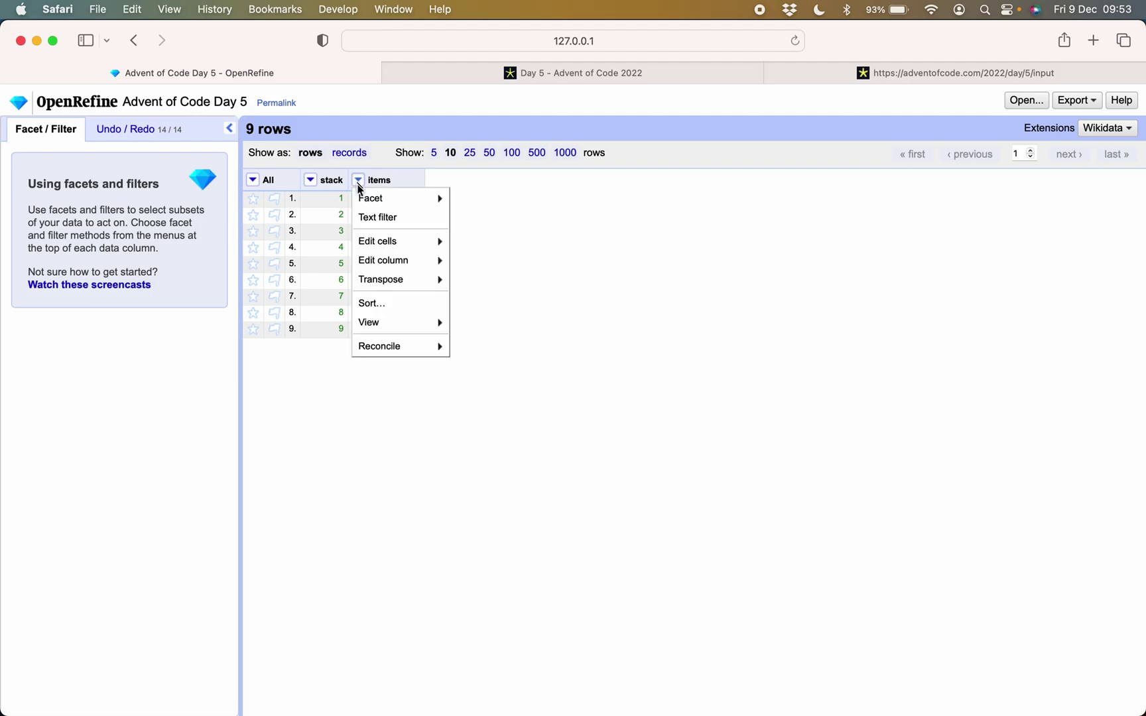
pyautogui.moveTo(388, 202)
pyautogui.moveTo(408, 240)
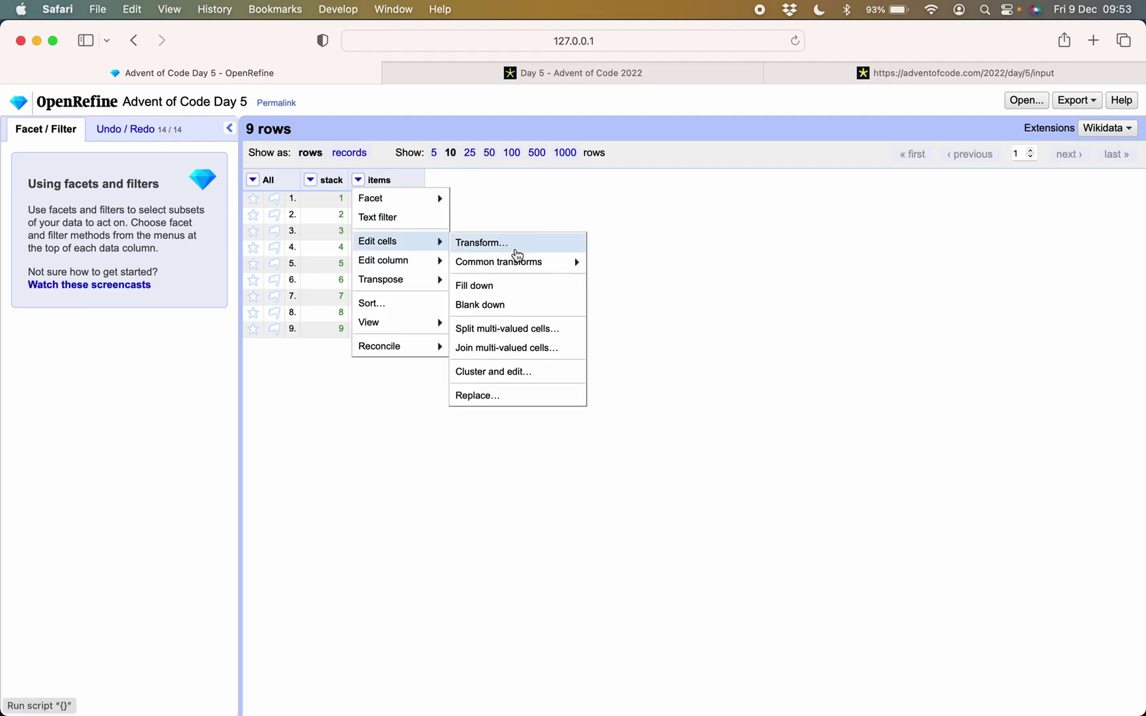
pyautogui.moveTo(520, 270)
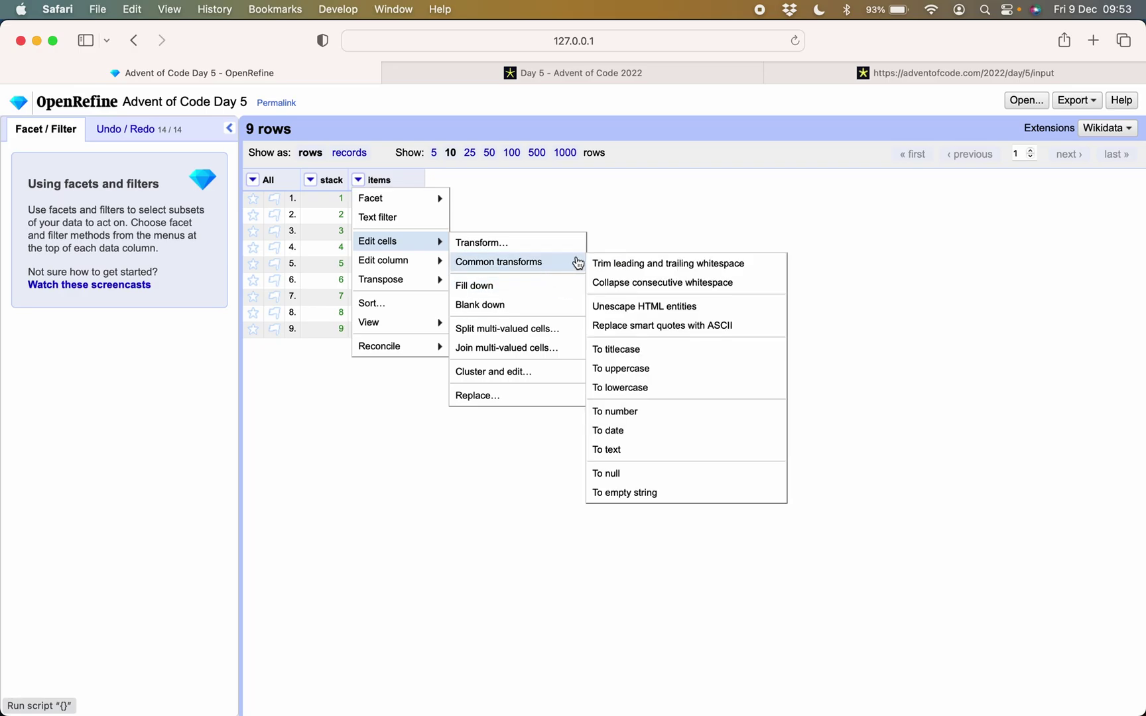
pyautogui.click(615, 264)
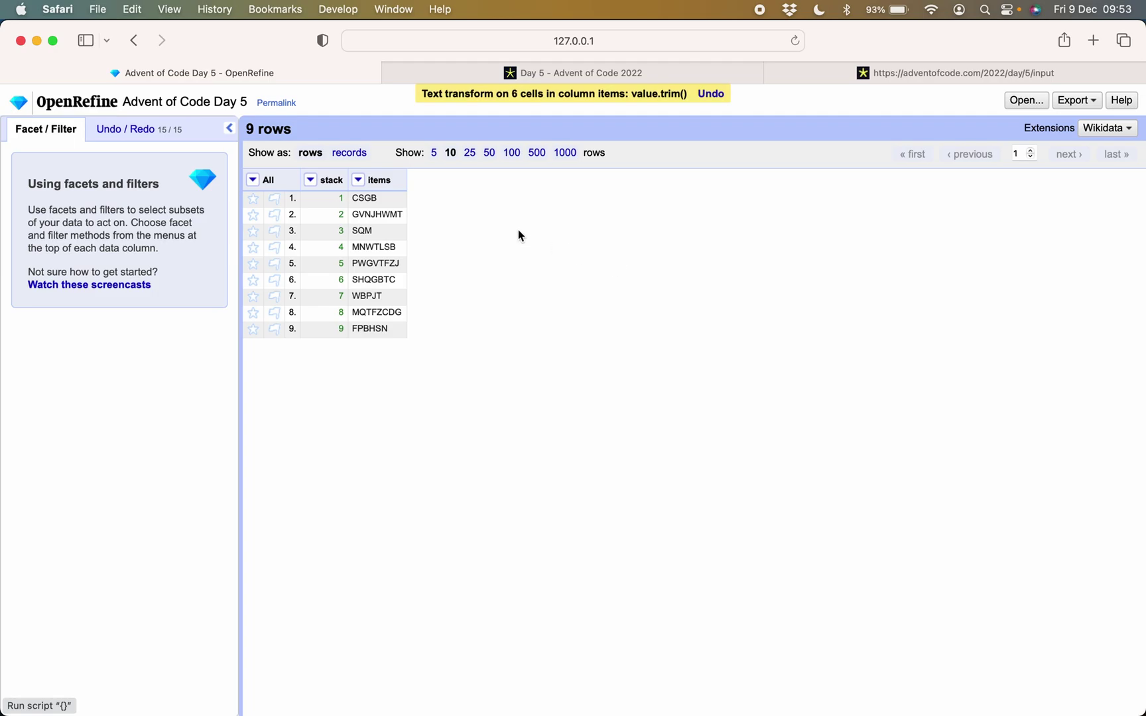
# Columnize by key/value columns, using stack as the key column and items as the value column
pyautogui.click(310, 180)
pyautogui.moveTo(327, 277)
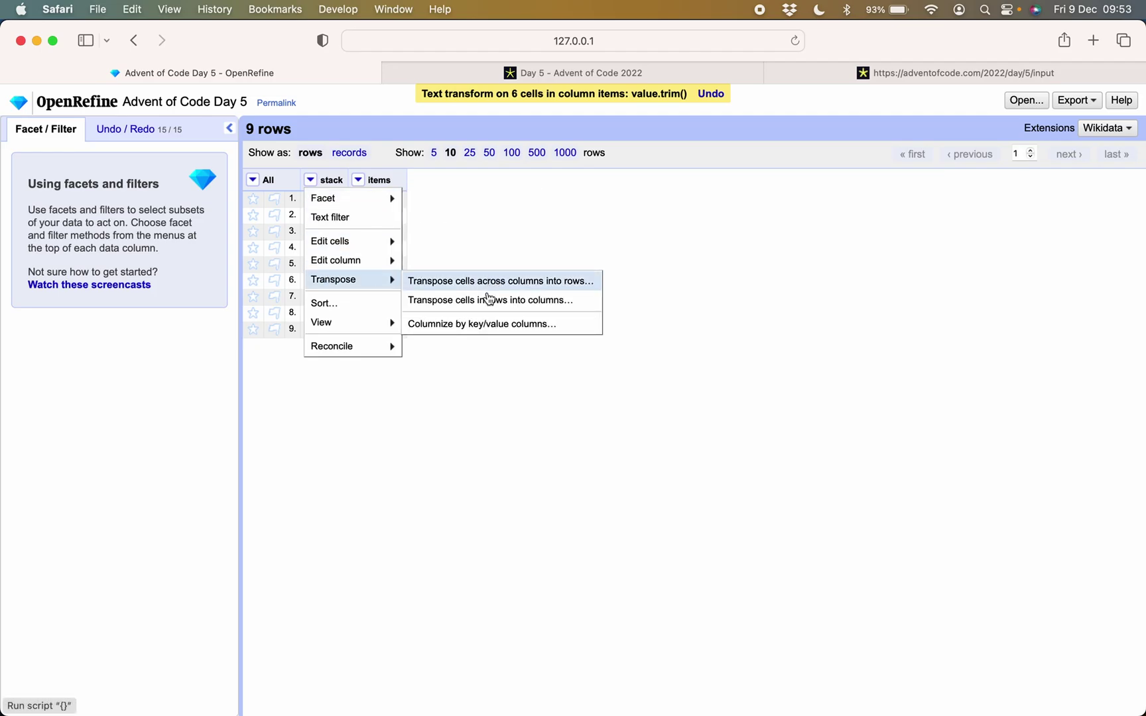
pyautogui.click(481, 324)
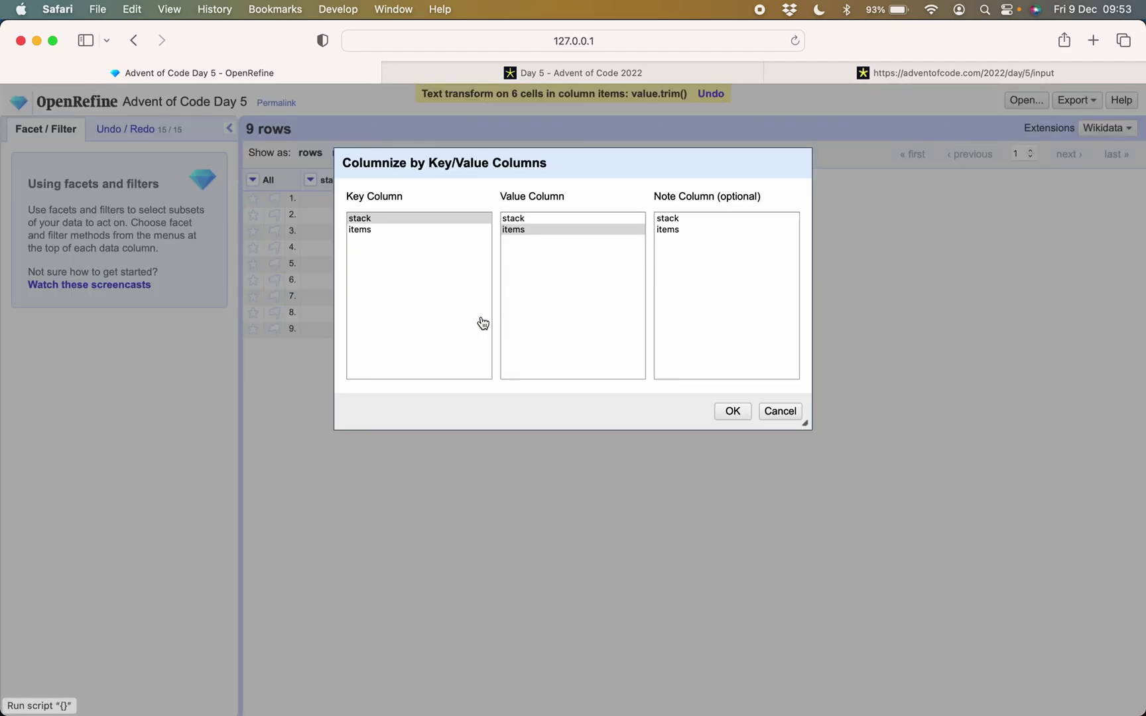
pyautogui.click(734, 413)
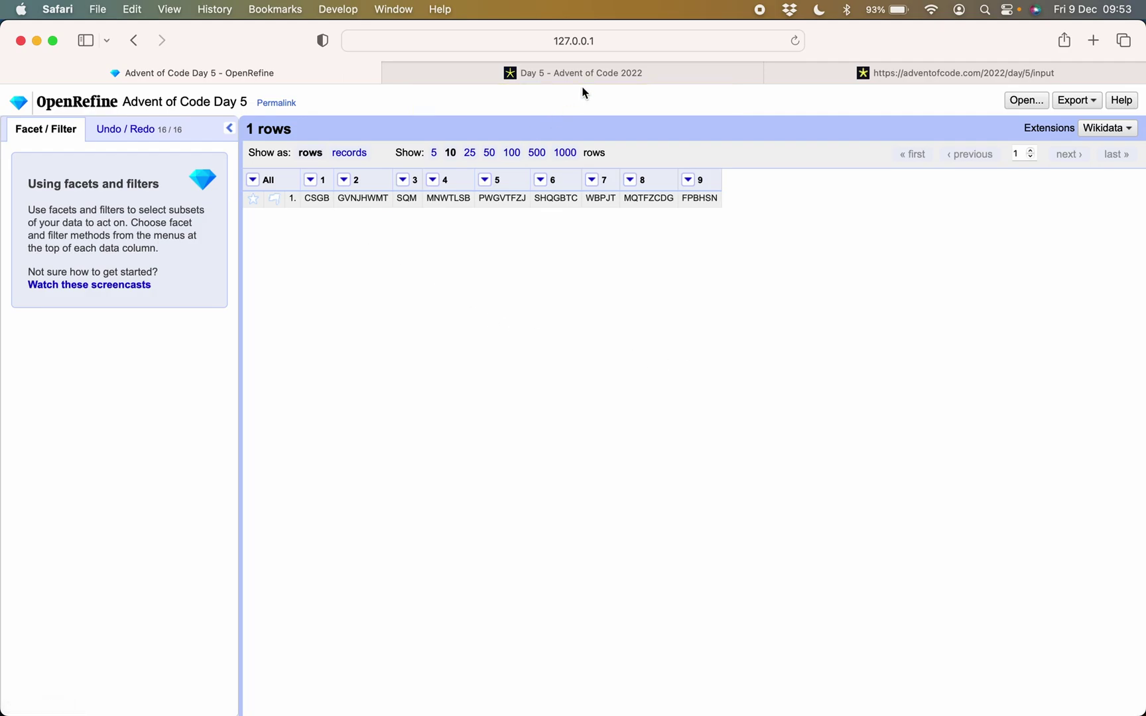
# Compare the columnized stack strings with the crate drawing in the puzzle input
pyautogui.click(847, 74)
pyautogui.click(139, 185)
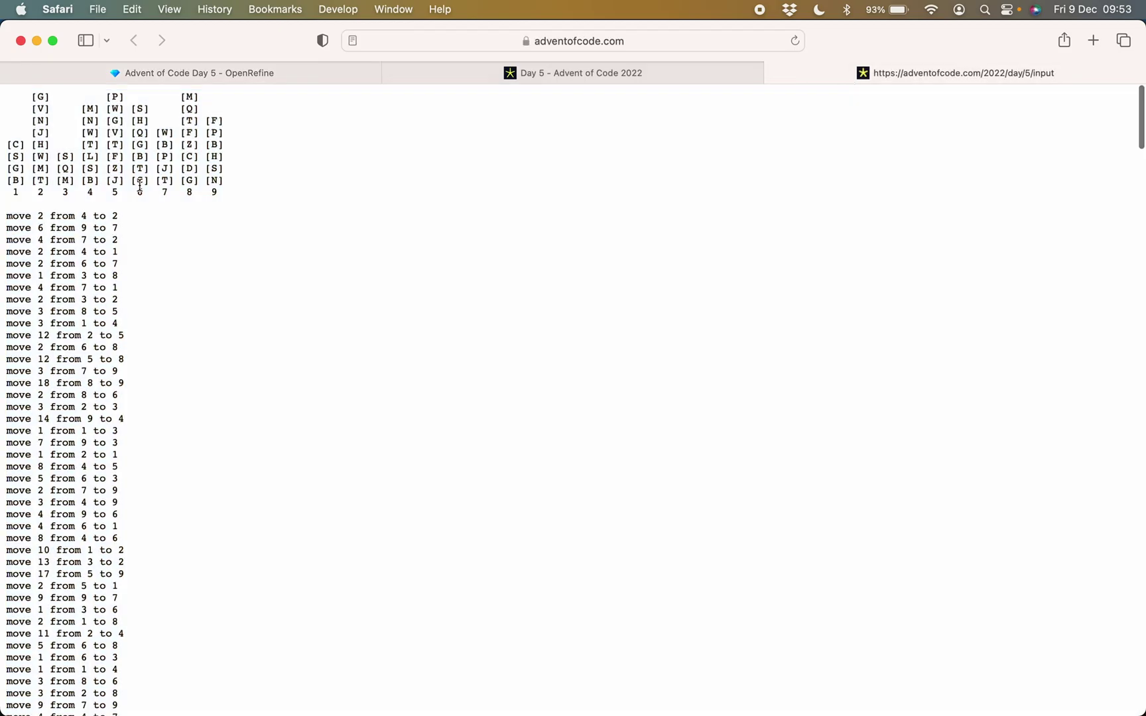
pyautogui.click(286, 73)
pyautogui.moveTo(308, 193)
pyautogui.mouseDown()
pyautogui.moveTo(371, 199)
pyautogui.moveTo(325, 204)
pyautogui.mouseUp()
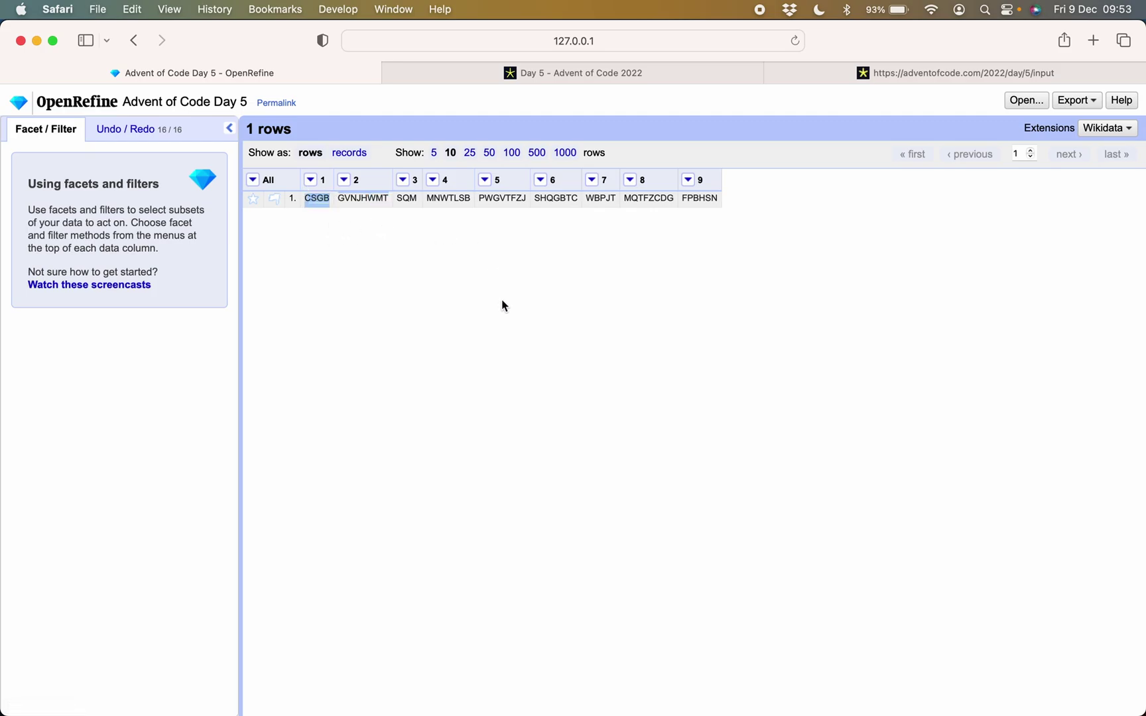
pyautogui.moveTo(703, 207)
pyautogui.click(855, 73)
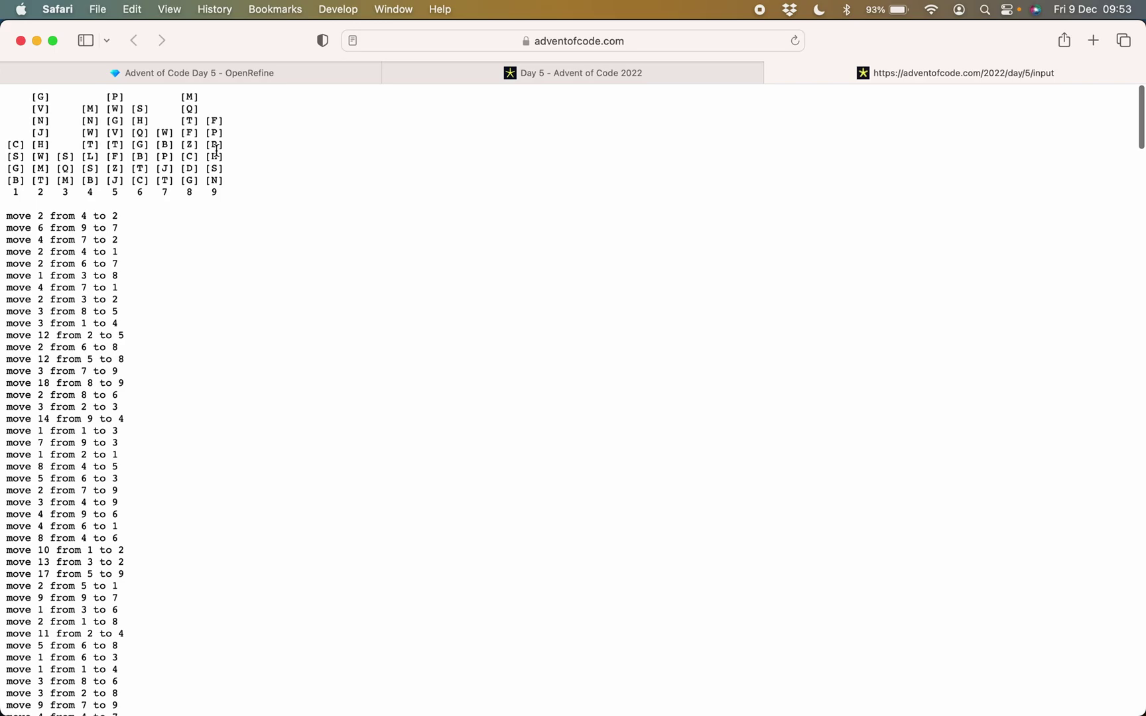
pyautogui.click(192, 78)
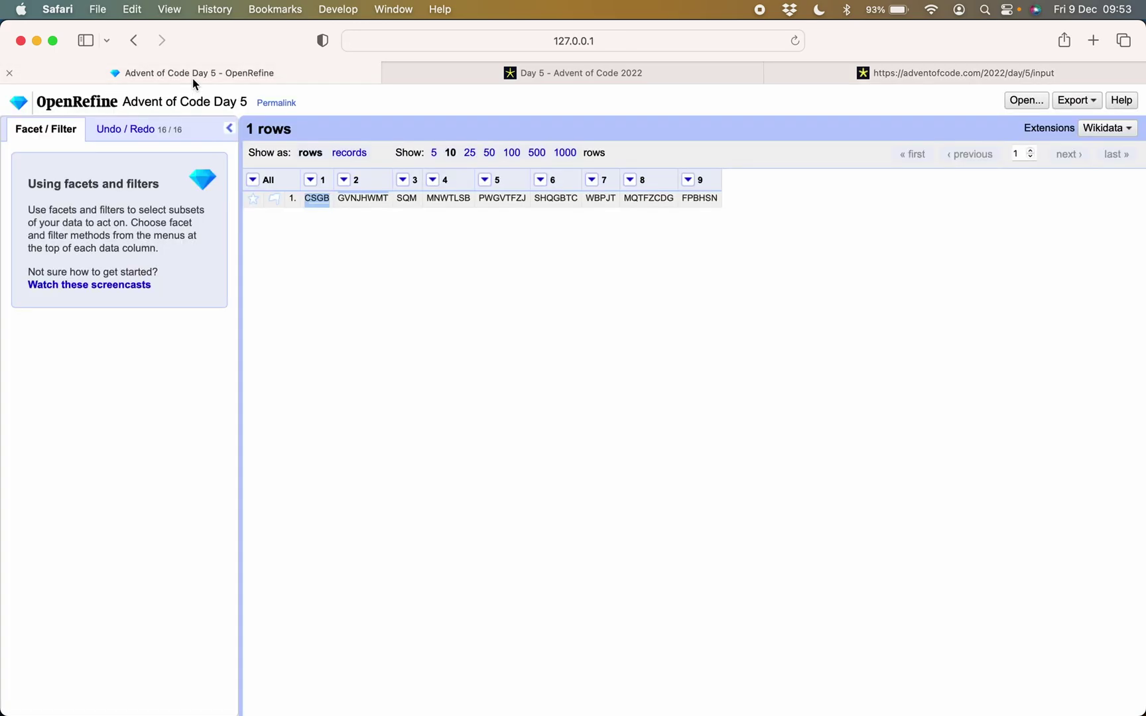
pyautogui.click(390, 284)
# Examine the first instruction, "move 2 from 4 to 2", against the crate drawing and the values in columns 4 and 2
pyautogui.click(895, 71)
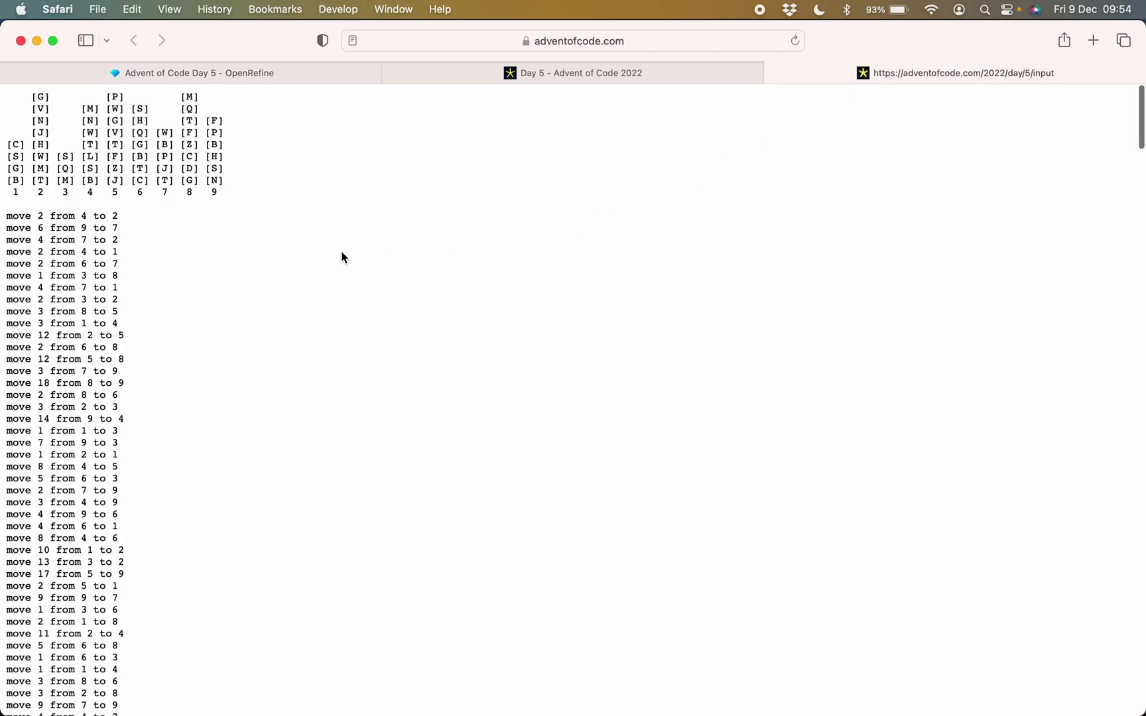
pyautogui.moveTo(5, 219); pyautogui.dragTo(124, 218)
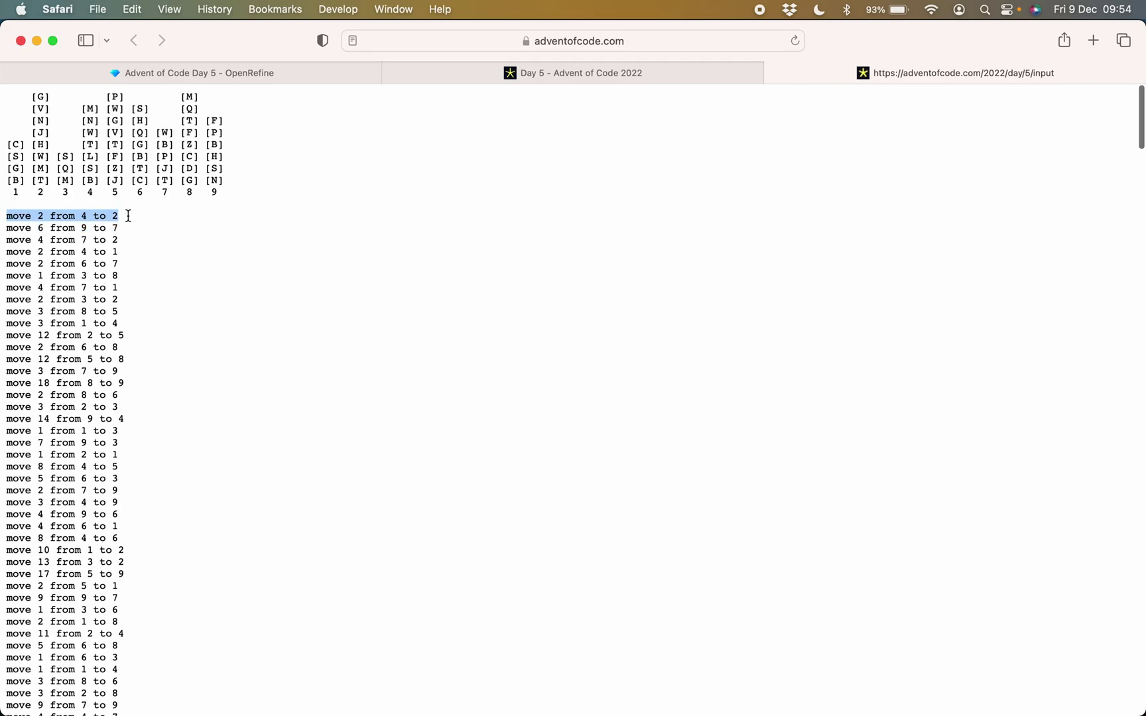
pyautogui.click(44, 218)
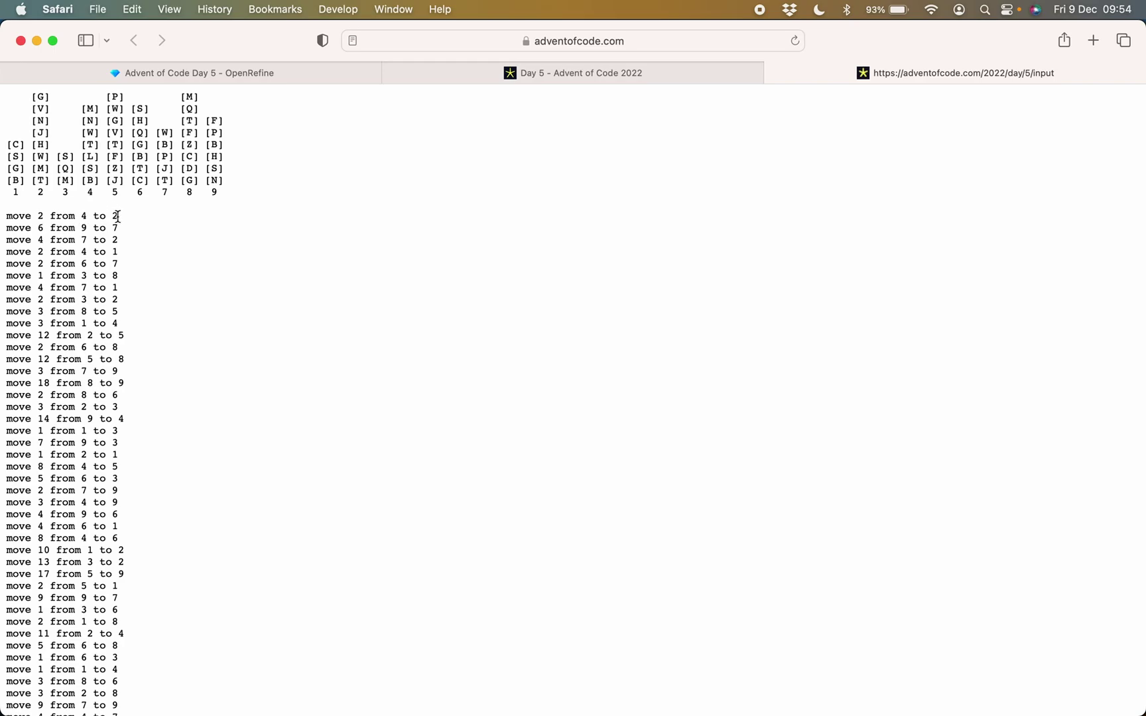
pyautogui.click(221, 71)
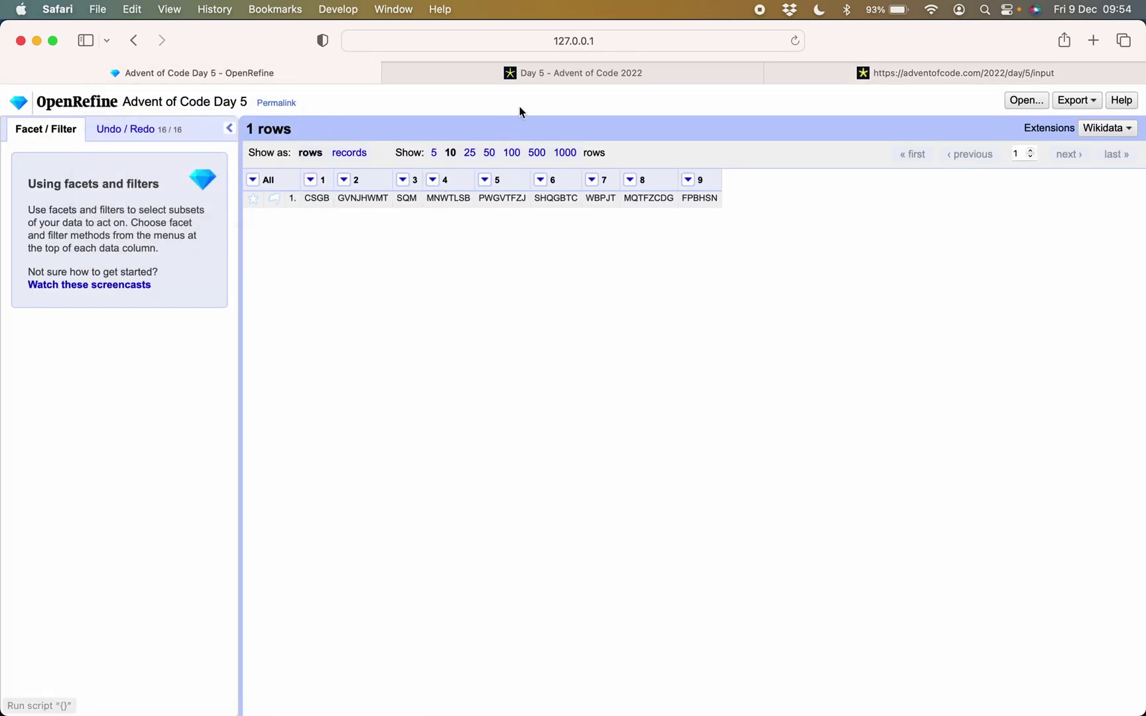
pyautogui.click(852, 72)
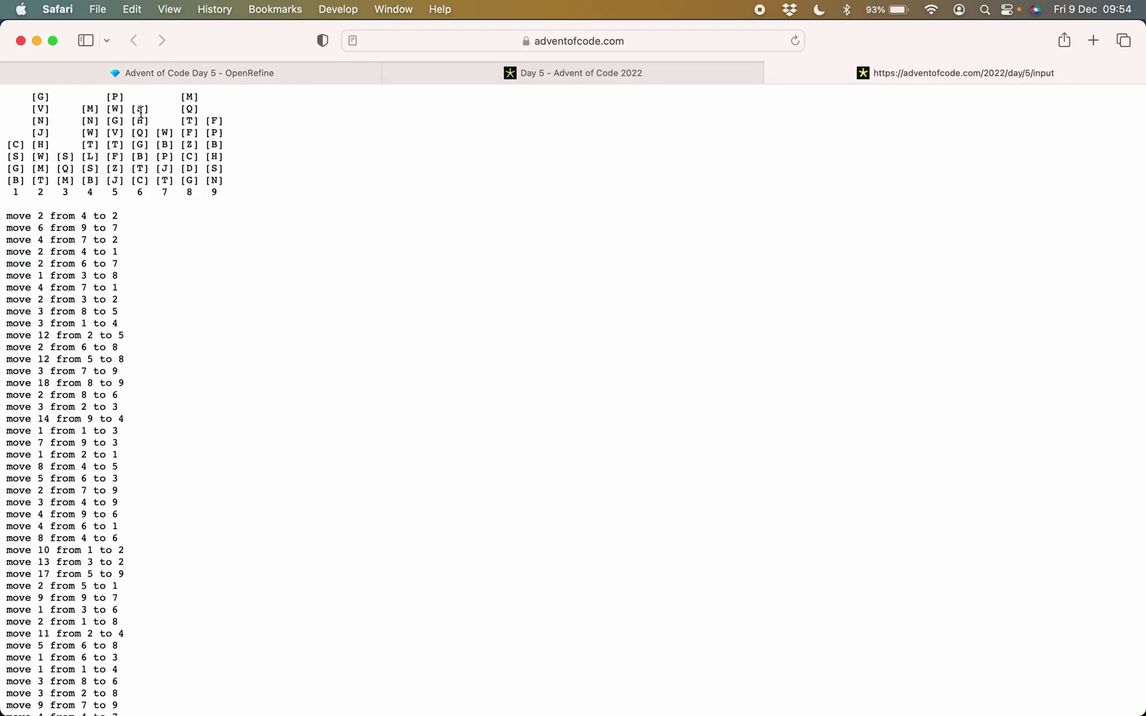
pyautogui.moveTo(92, 111)
pyautogui.mouseDown()
pyautogui.moveTo(84, 110)
pyautogui.moveTo(93, 121)
pyautogui.mouseUp()
pyautogui.doubleClick(40, 216)
pyautogui.click(141, 73)
pyautogui.moveTo(437, 202)
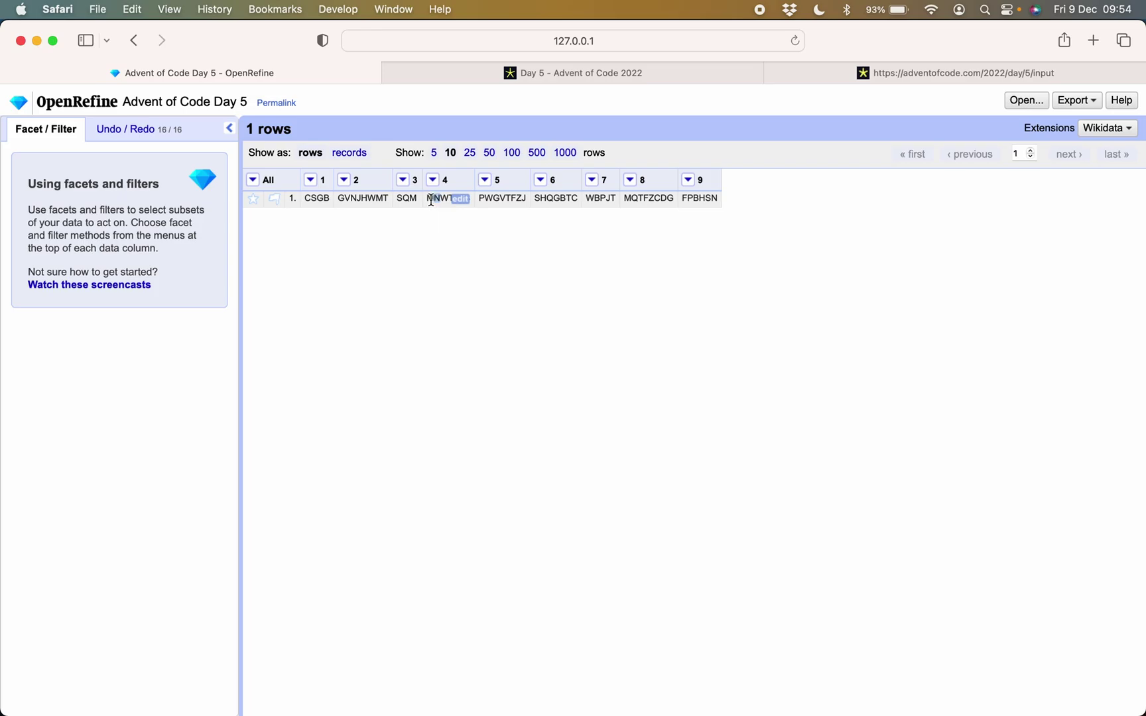
pyautogui.press('super+equal')
pyautogui.press('super+equal')
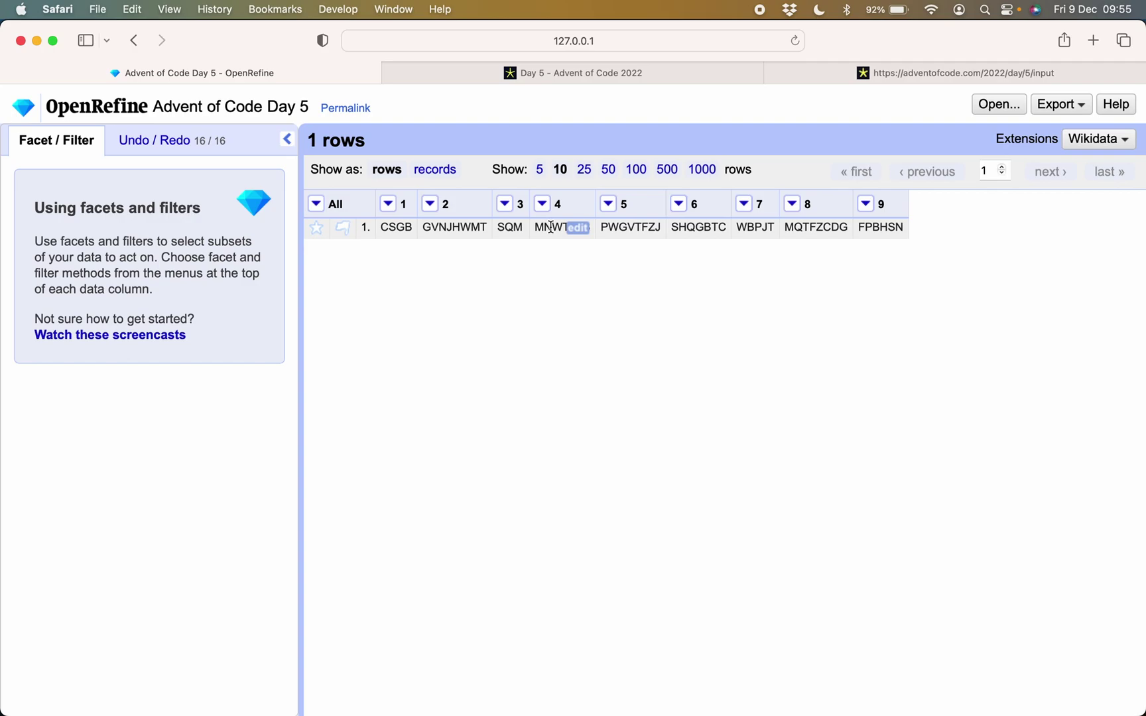
pyautogui.moveTo(551, 227); pyautogui.dragTo(531, 227)
pyautogui.click(423, 227)
# Start a custom text transform on column 2 with the GREL expression cells["4"].value
pyautogui.click(428, 205)
pyautogui.moveTo(451, 289)
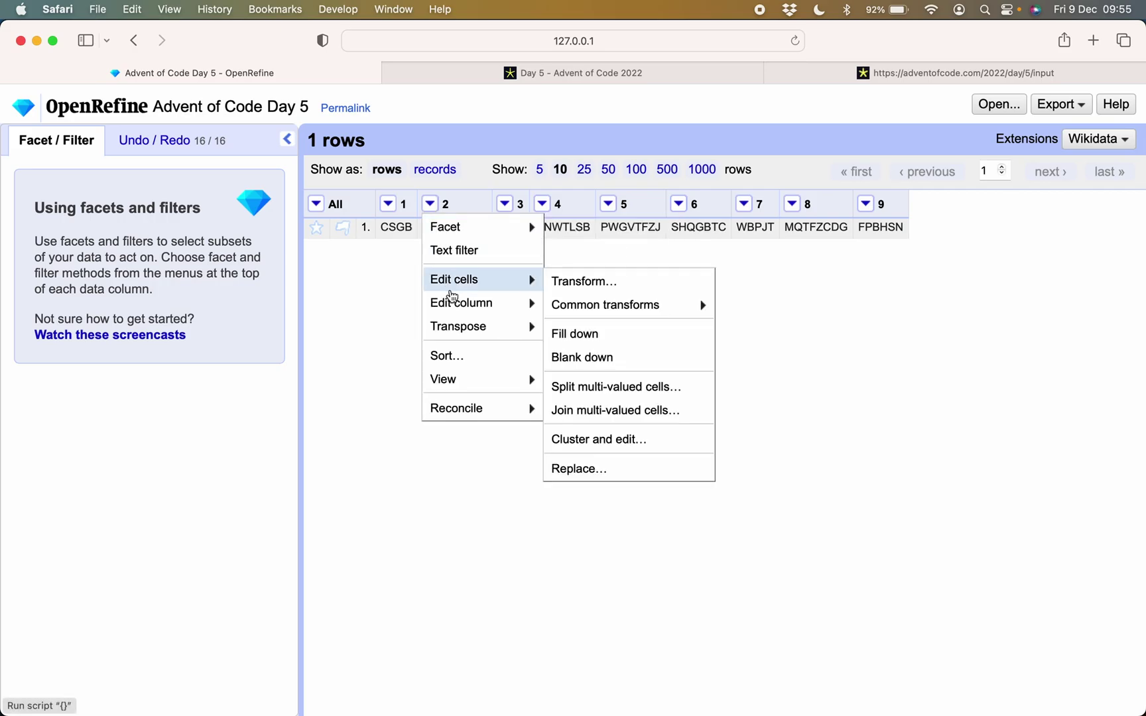
pyautogui.click(578, 285)
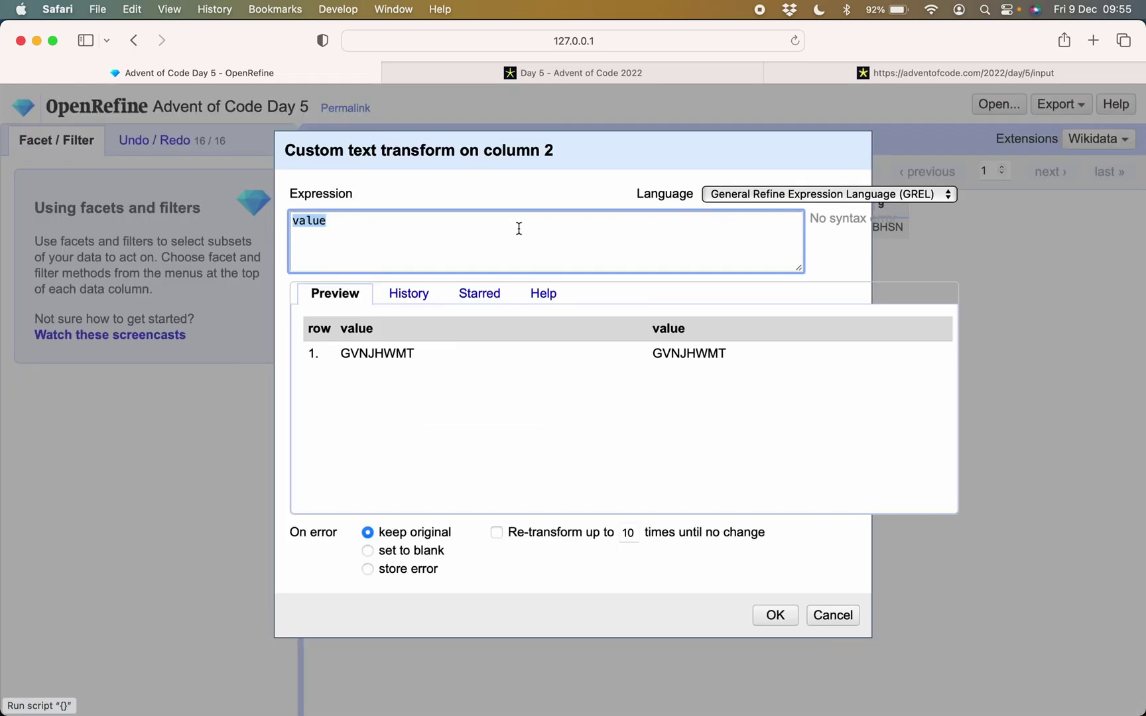
pyautogui.click(434, 230)
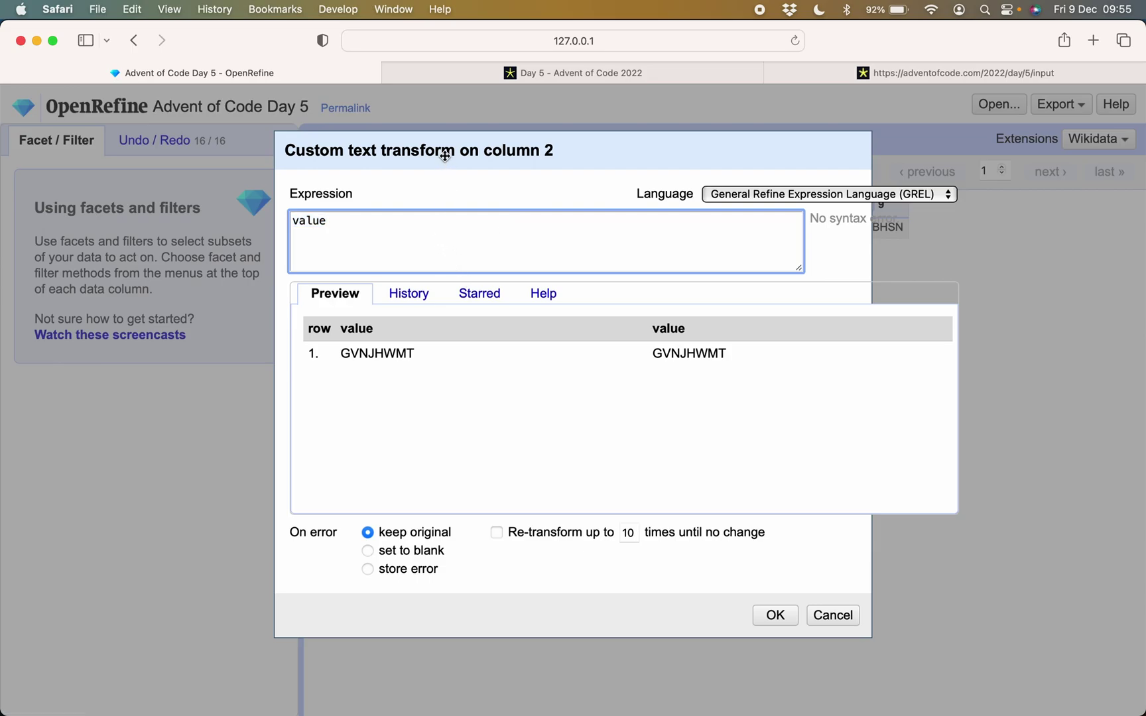
pyautogui.click(357, 345)
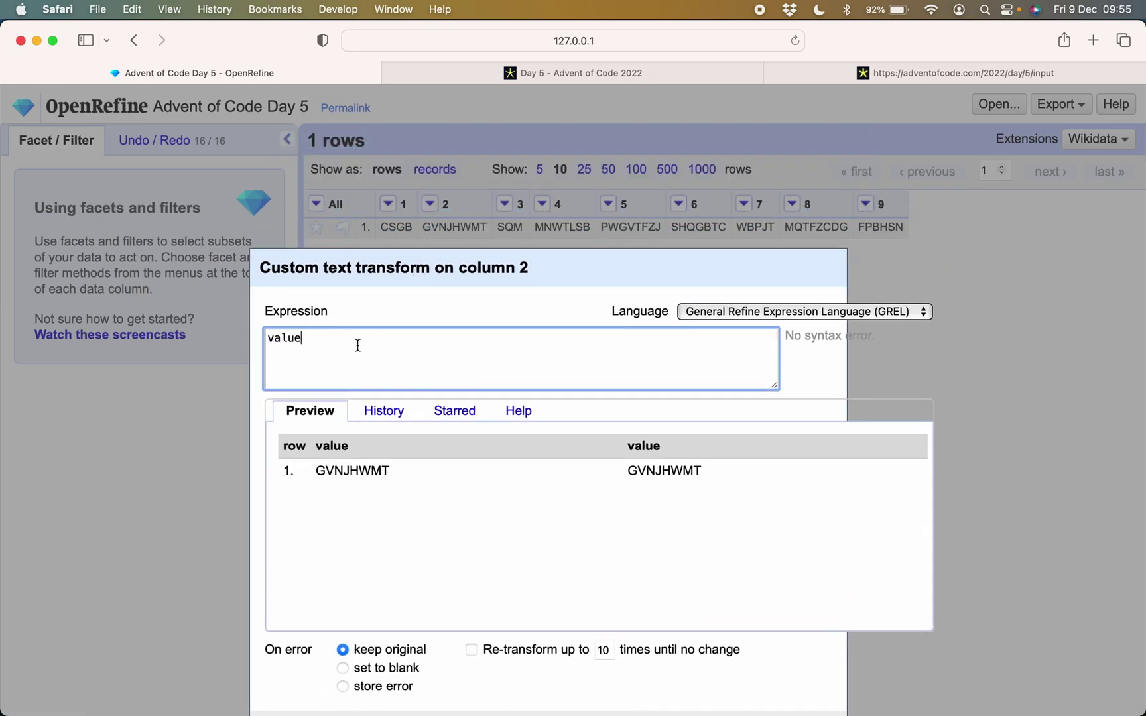
pyautogui.press('super+Left')
pyautogui.write('cells')
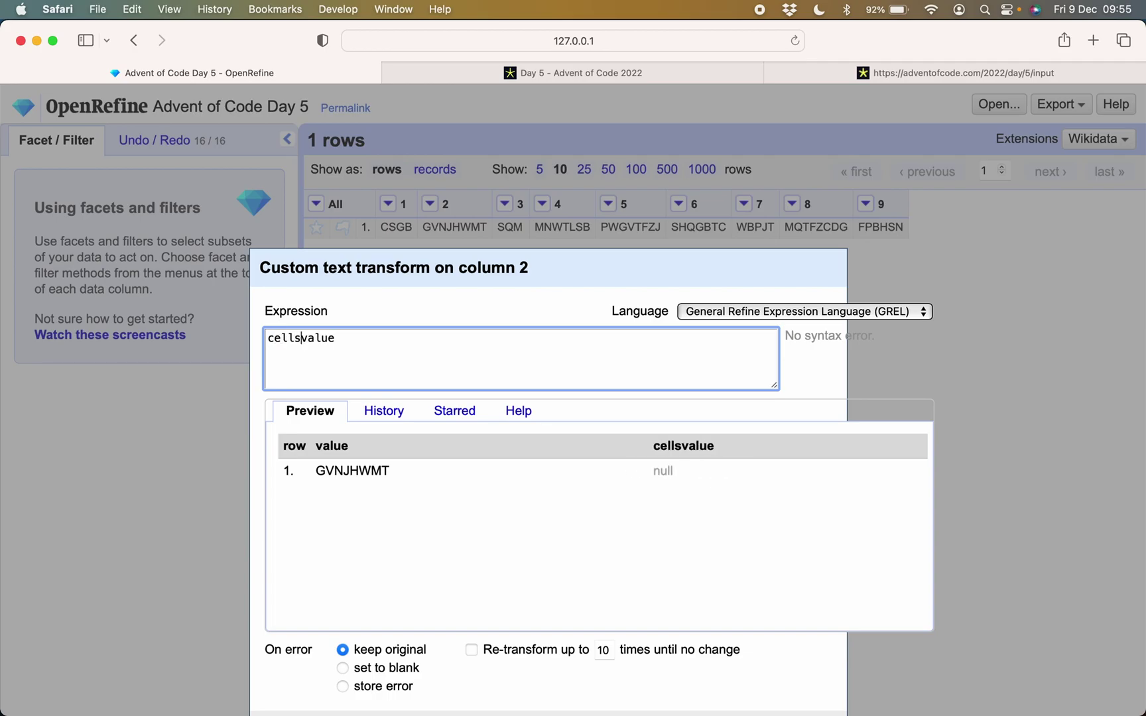
pyautogui.write('["4"].')
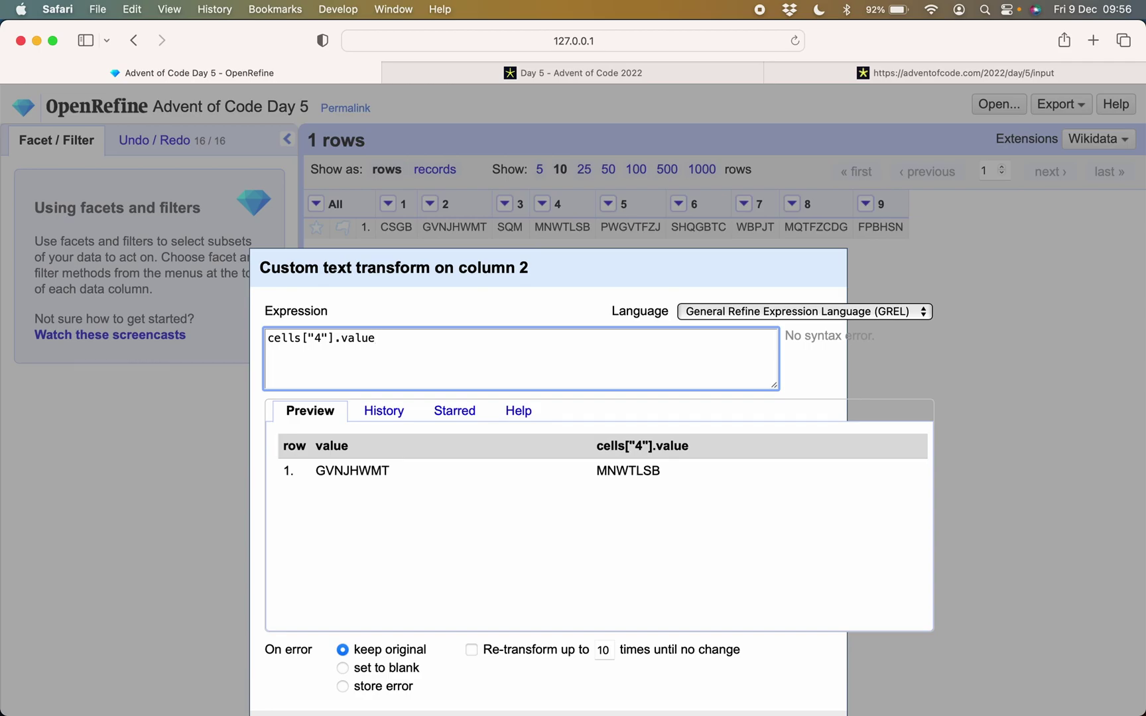
# Append .substring(0,2) to the expression to take the first two crates of stack 4
pyautogui.write('.')
pyautogui.write('subst')
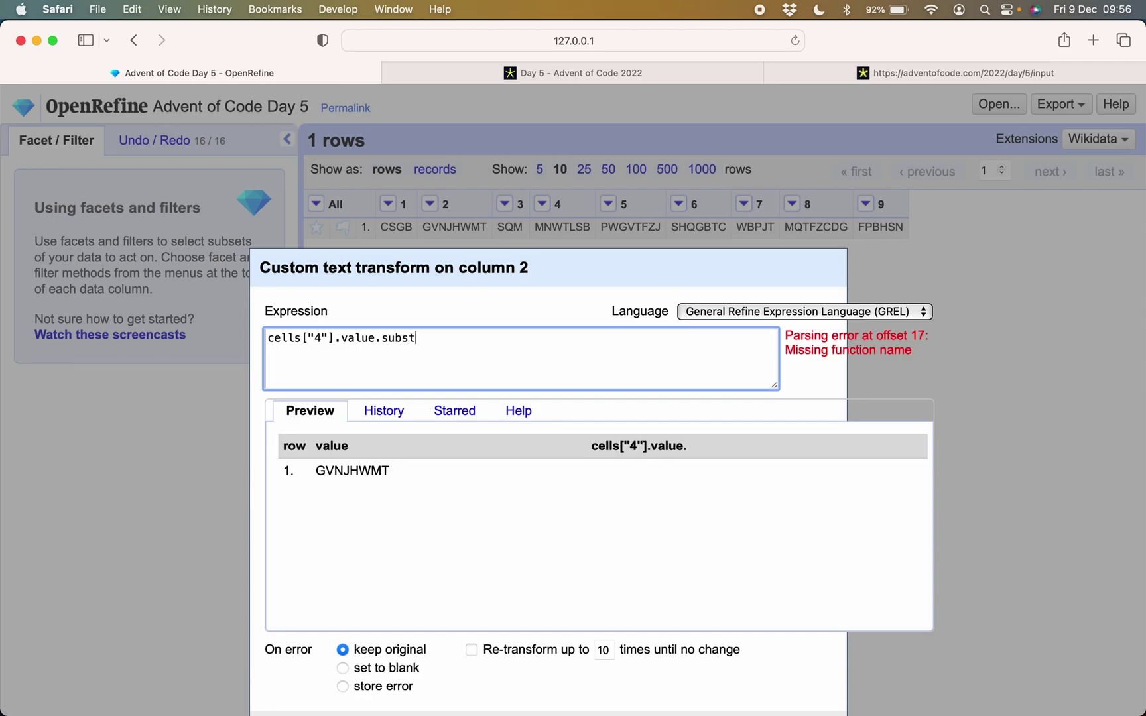
pyautogui.write('ring(0,2)')
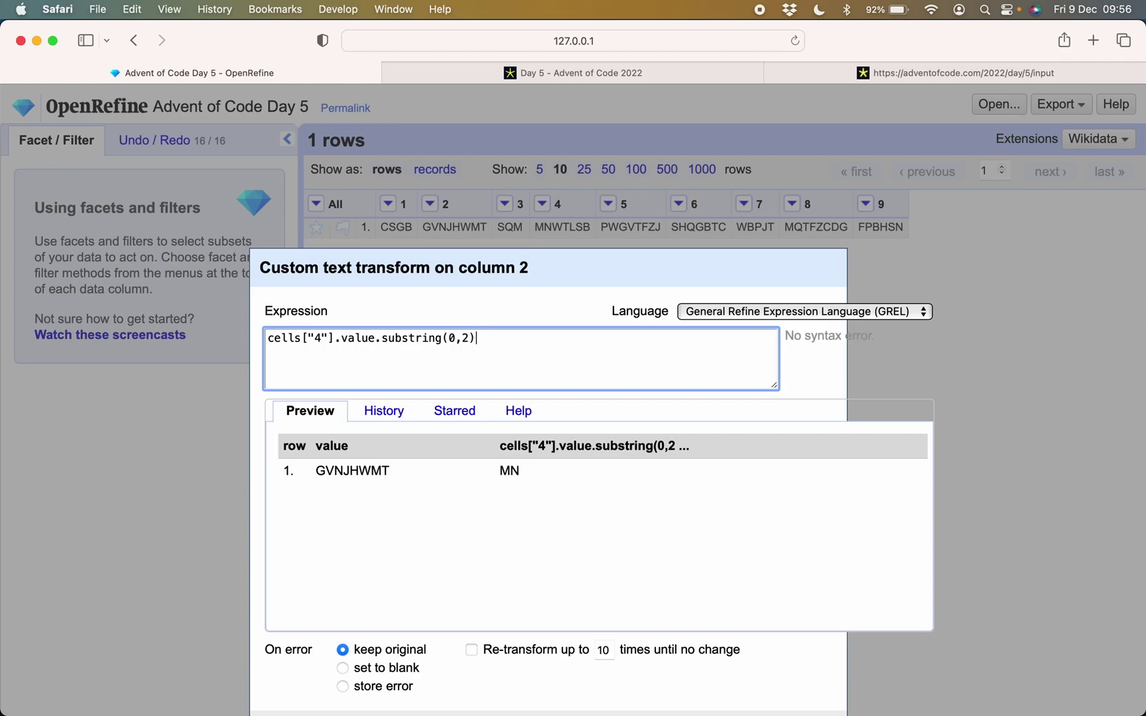
# Extend the expression with .split(//).reverse.join("") to split and rejoin the extracted crates
pyautogui.write('.split(//).r')
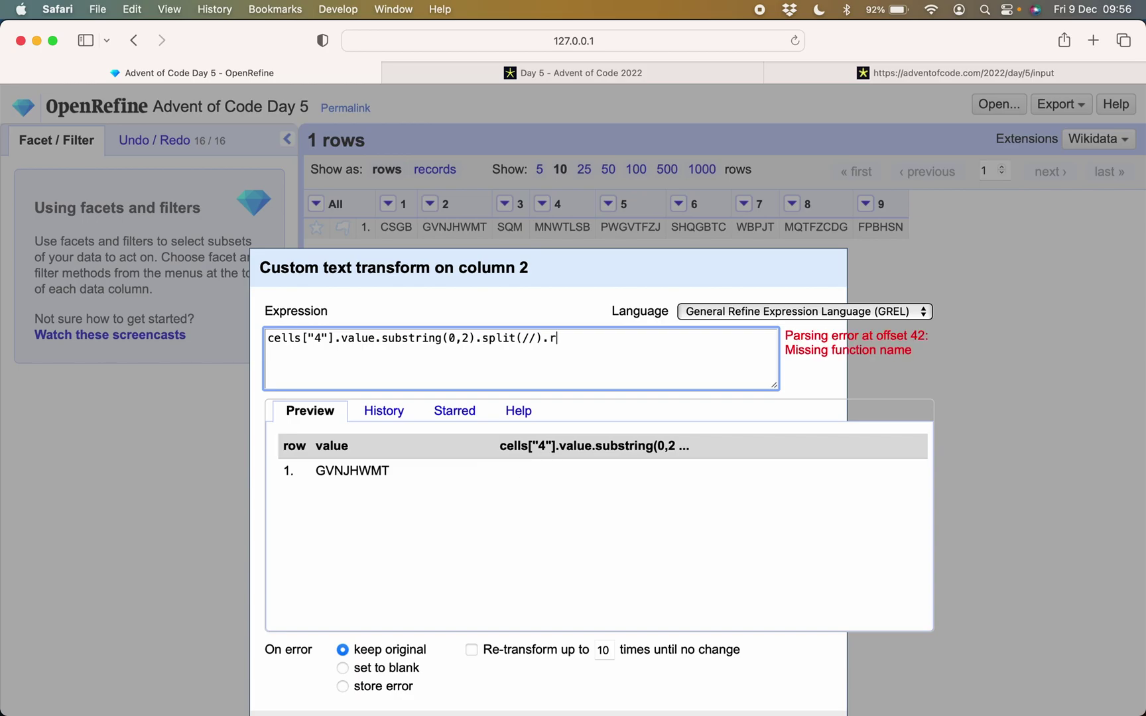
pyautogui.write('everse.join()')
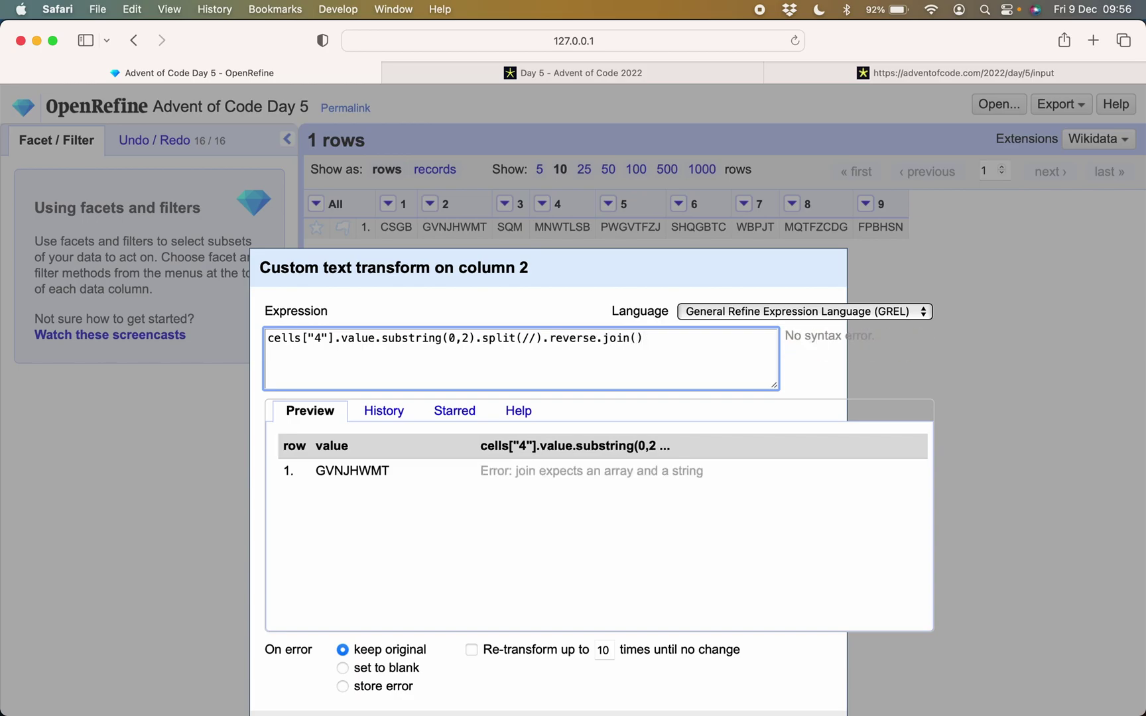
pyautogui.press('BackSpace')
pyautogui.press('BackSpace')
pyautogui.write('""')
pyautogui.press('BackSpace')
pyautogui.press('BackSpace')
pyautogui.write('("")')
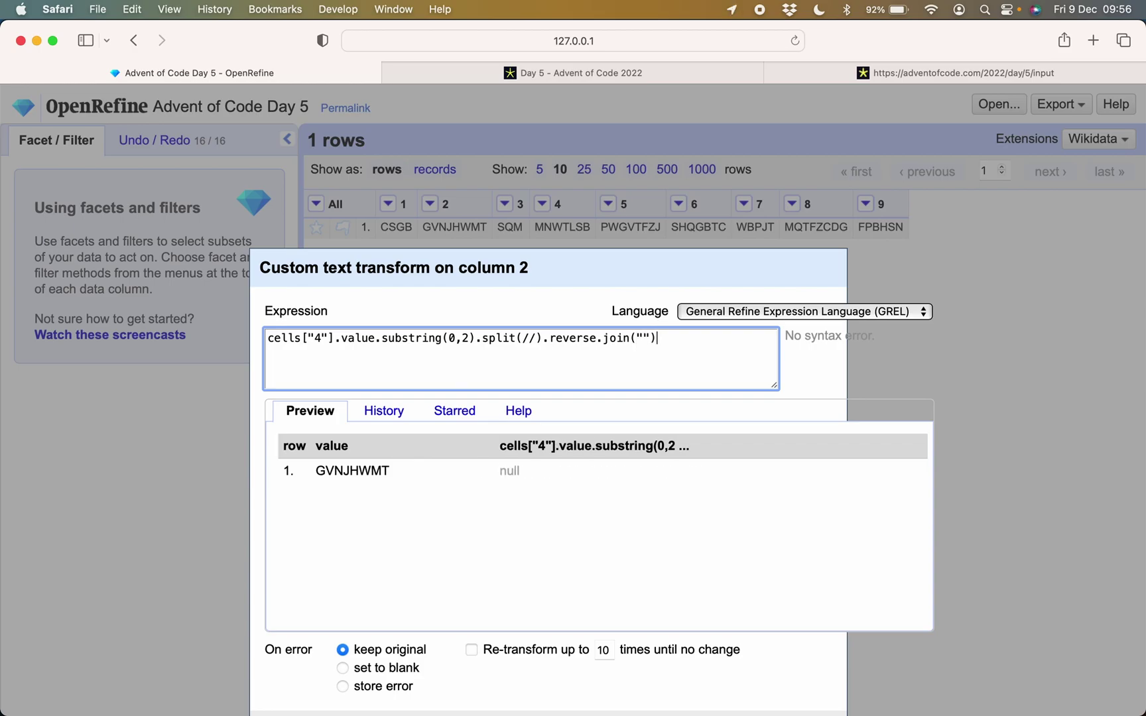
# Correct the reverse call to reverse() and append +value so the moved crates precede column 2's existing string
pyautogui.click(599, 339)
pyautogui.write('()')
pyautogui.write('+')
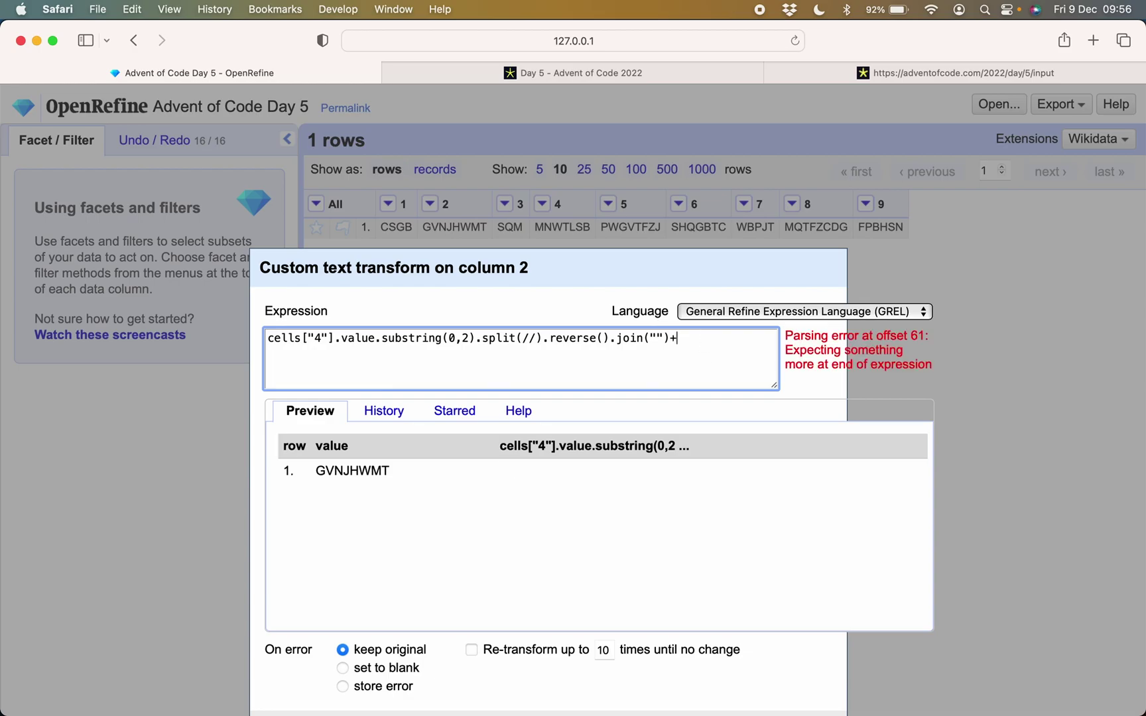
pyautogui.write('value')
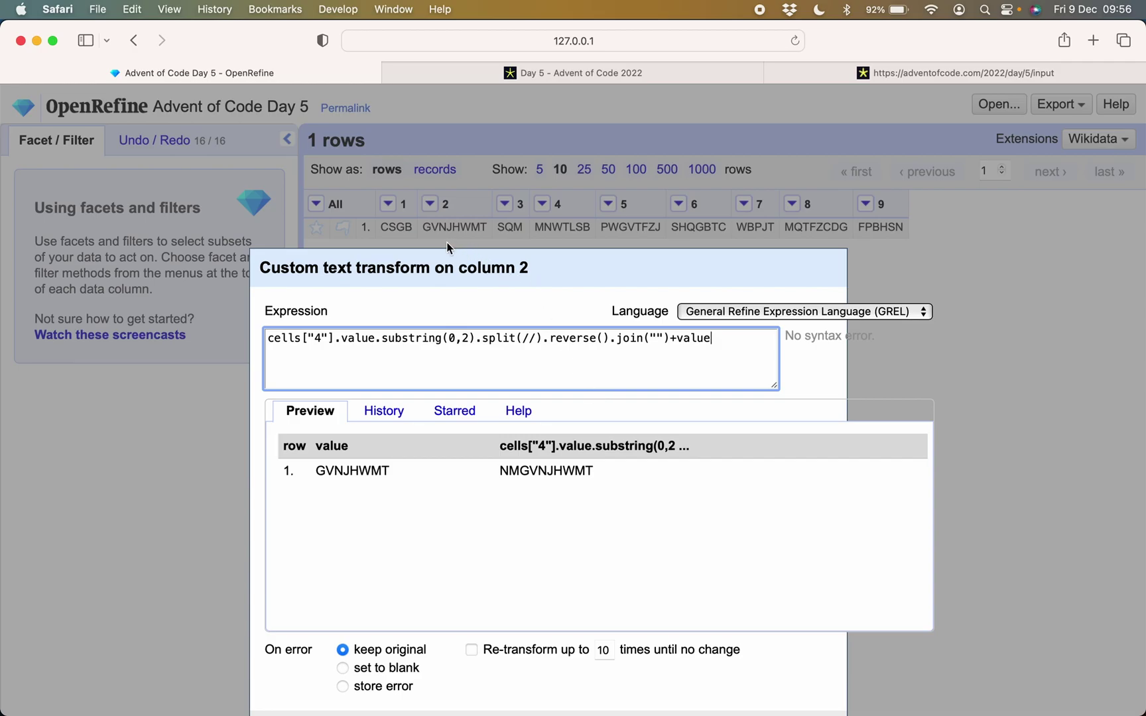
# Review the preview and the split(//), reverse() and join("")+value parts of the expression, and apply the transform to column 2
pyautogui.tripleClick(520, 470)
pyautogui.click(516, 469)
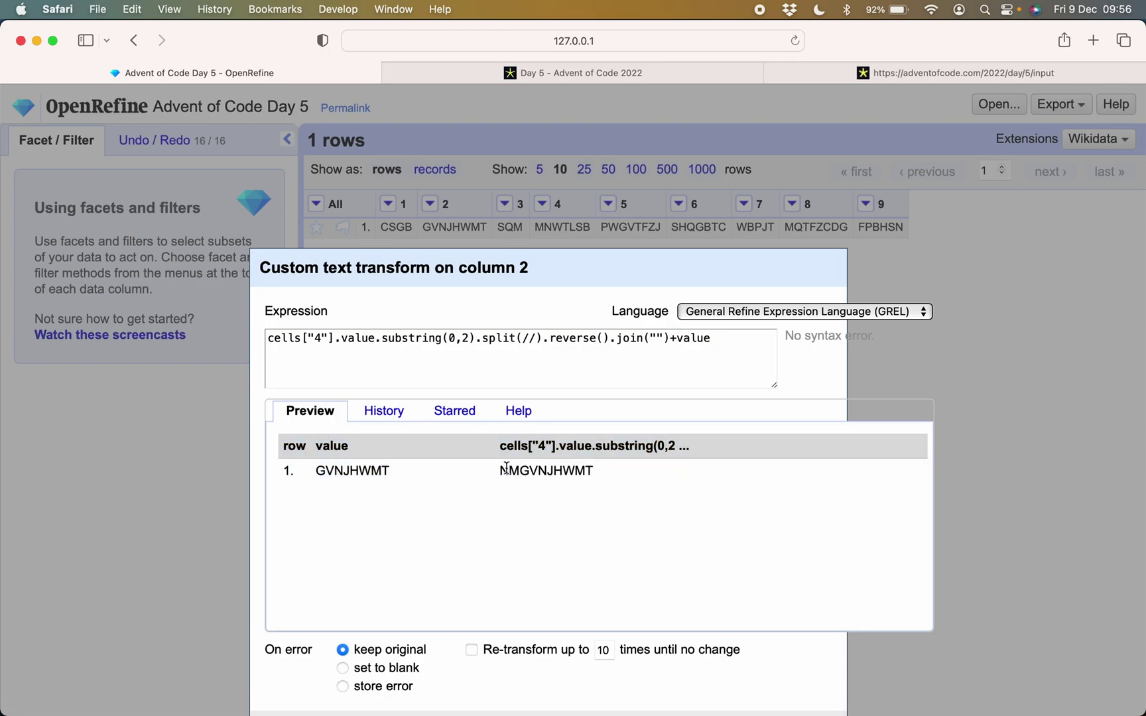
pyautogui.moveTo(520, 470)
pyautogui.mouseDown()
pyautogui.moveTo(501, 470)
pyautogui.moveTo(521, 470)
pyautogui.mouseUp()
pyautogui.click(500, 471)
pyautogui.moveTo(514, 270); pyautogui.dragTo(495, 214)
pyautogui.moveTo(464, 283); pyautogui.dragTo(523, 284)
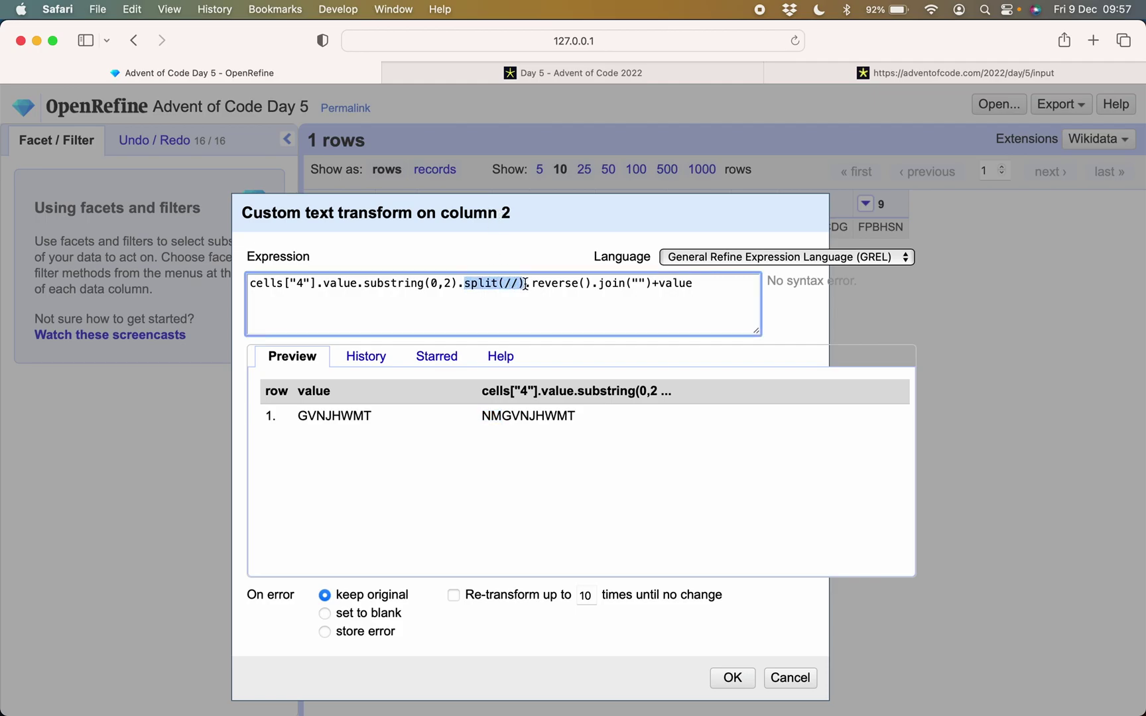
pyautogui.click(524, 283)
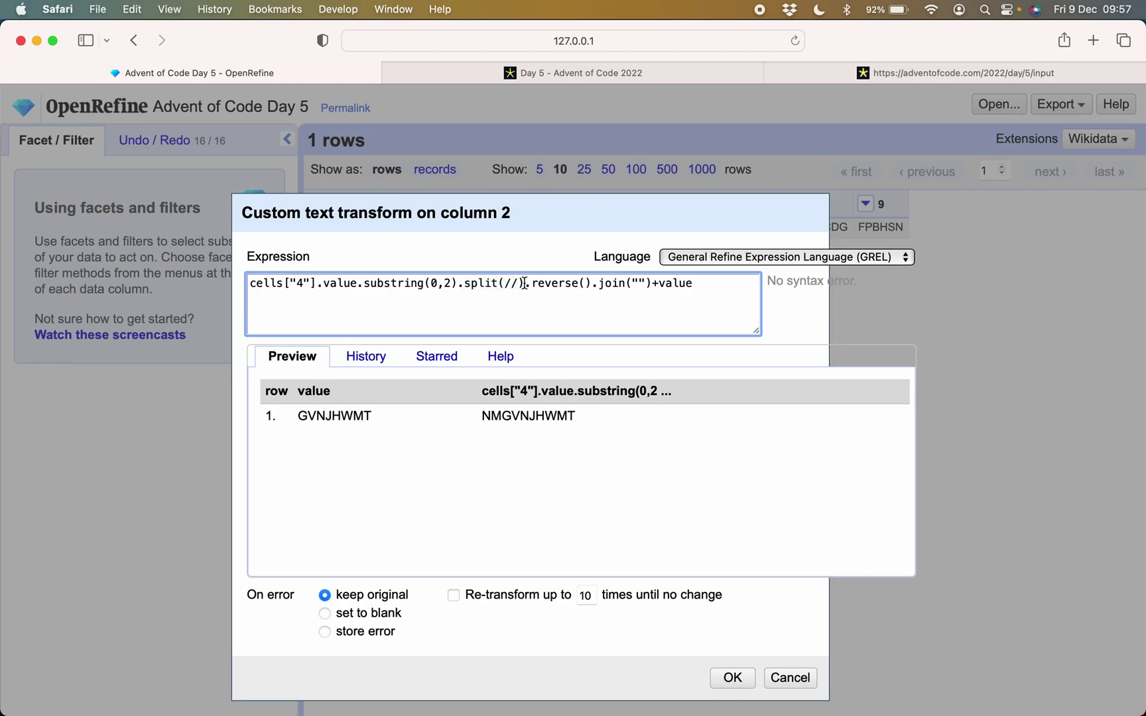
pyautogui.moveTo(524, 283); pyautogui.dragTo(594, 287)
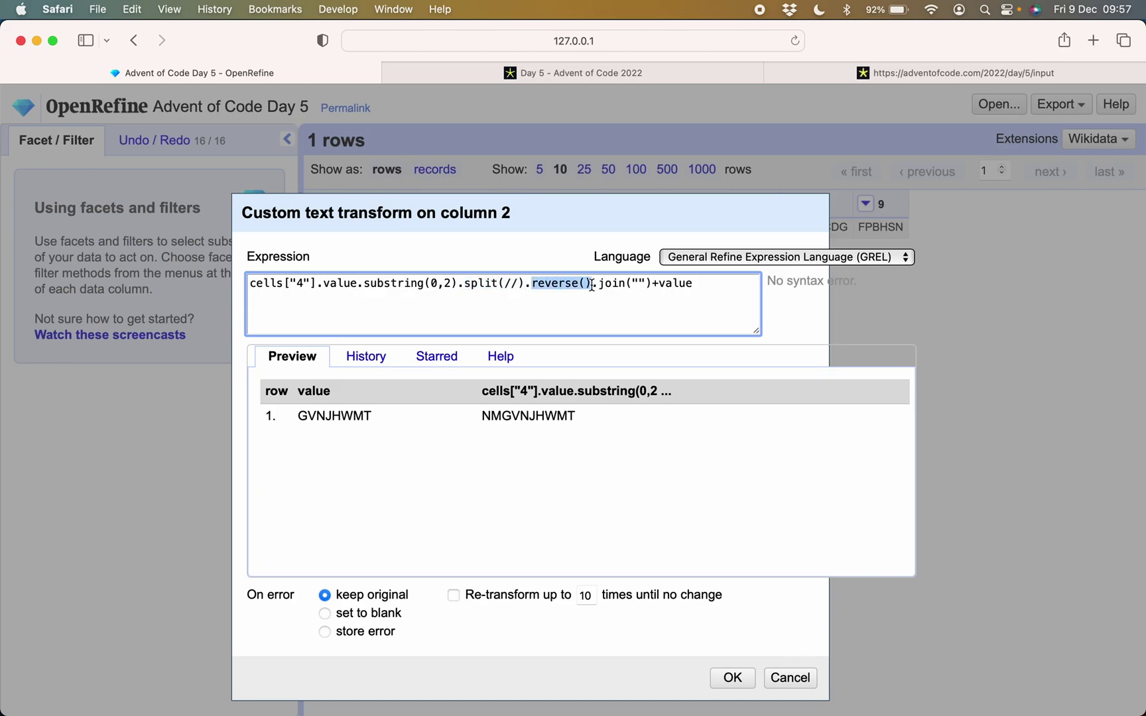
pyautogui.moveTo(591, 285); pyautogui.dragTo(686, 282)
pyautogui.click(658, 282)
pyautogui.click(695, 285)
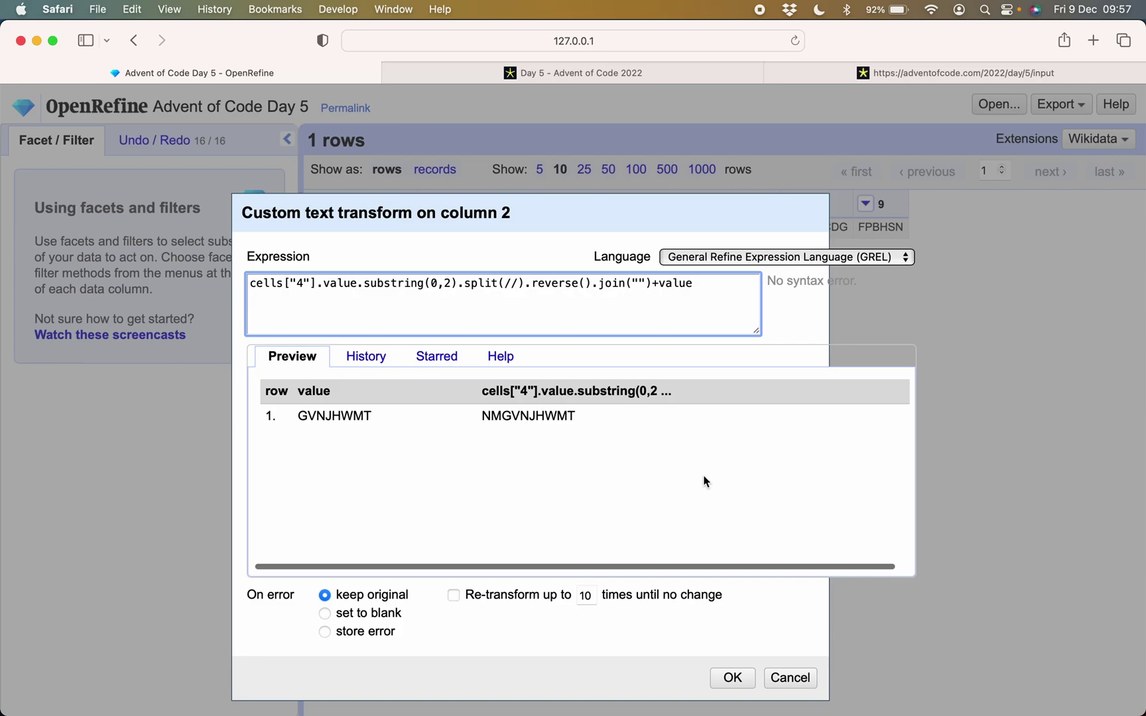
pyautogui.click(746, 683)
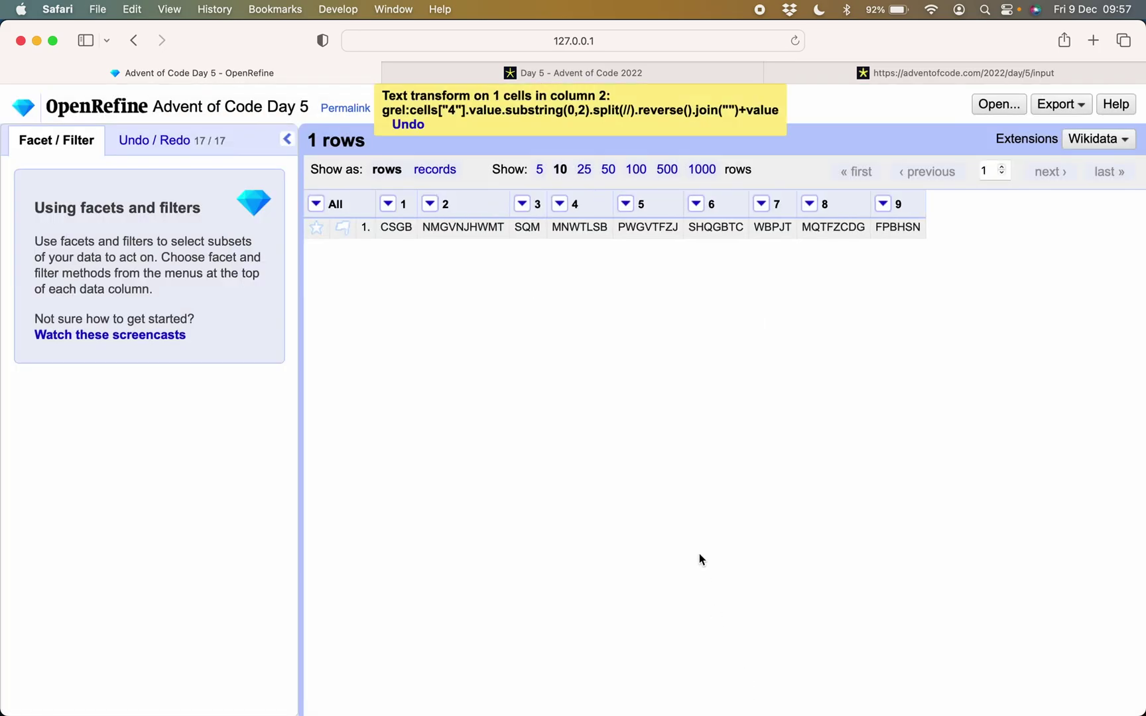
# Apply a custom text transform to column 4 with value.substring(2) to remove the two moved crates
pyautogui.click(559, 204)
pyautogui.moveTo(583, 279)
pyautogui.click(693, 283)
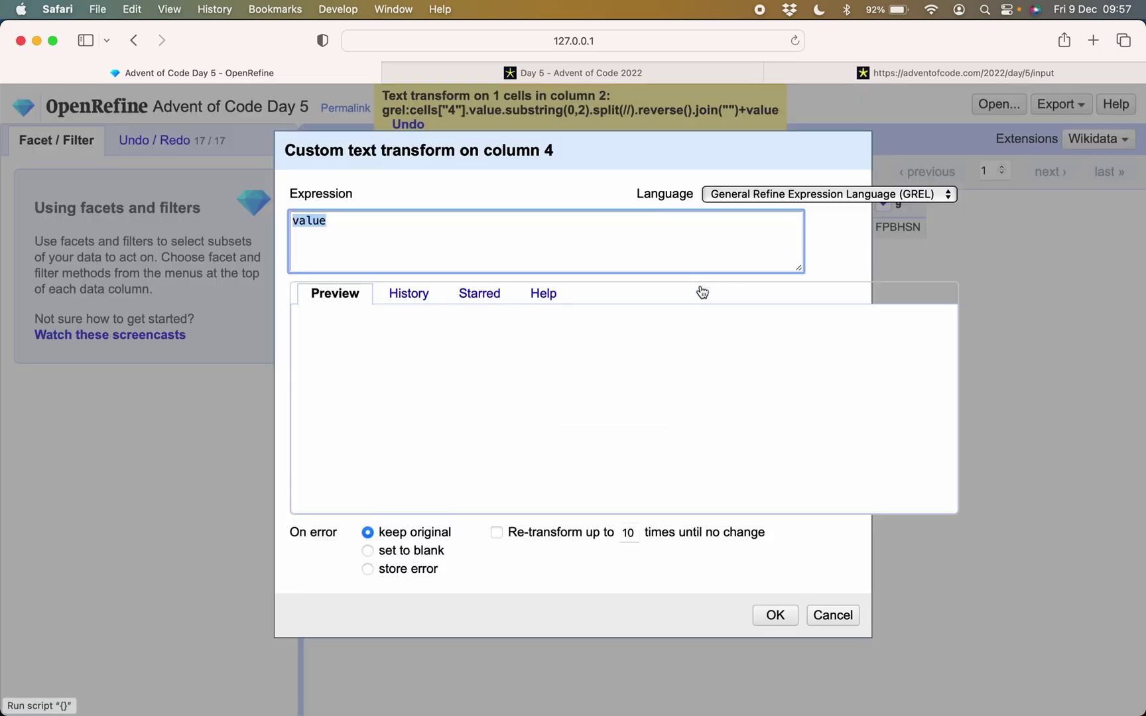
pyautogui.click(539, 237)
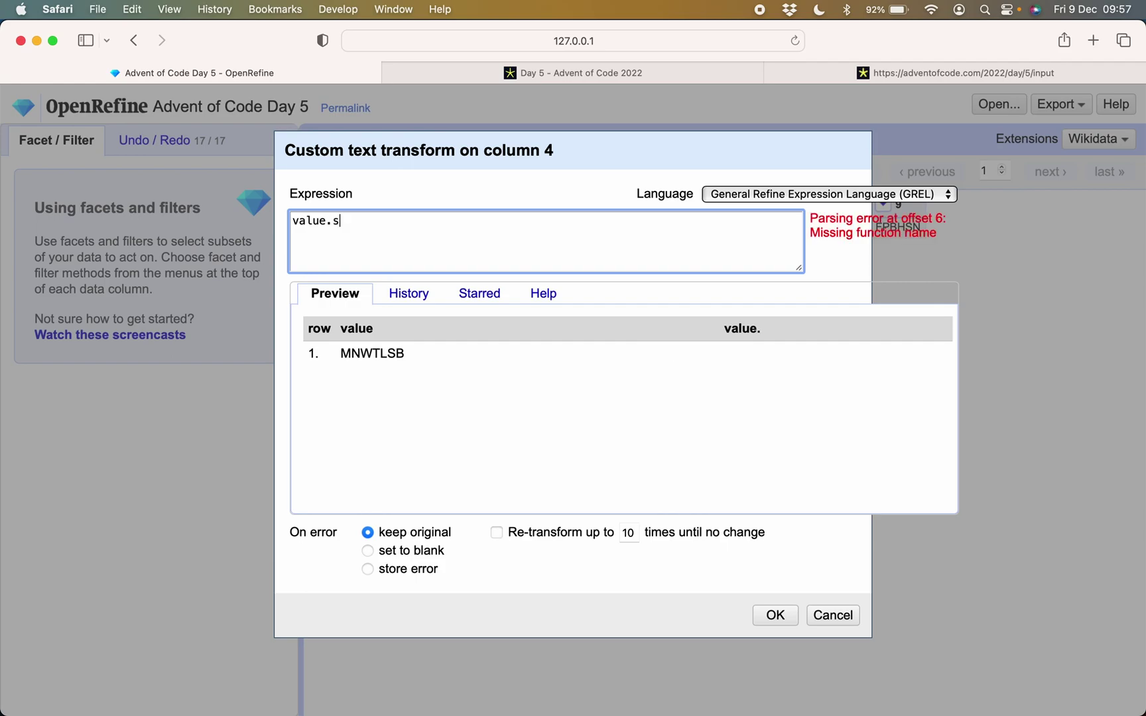
pyautogui.write('sub')
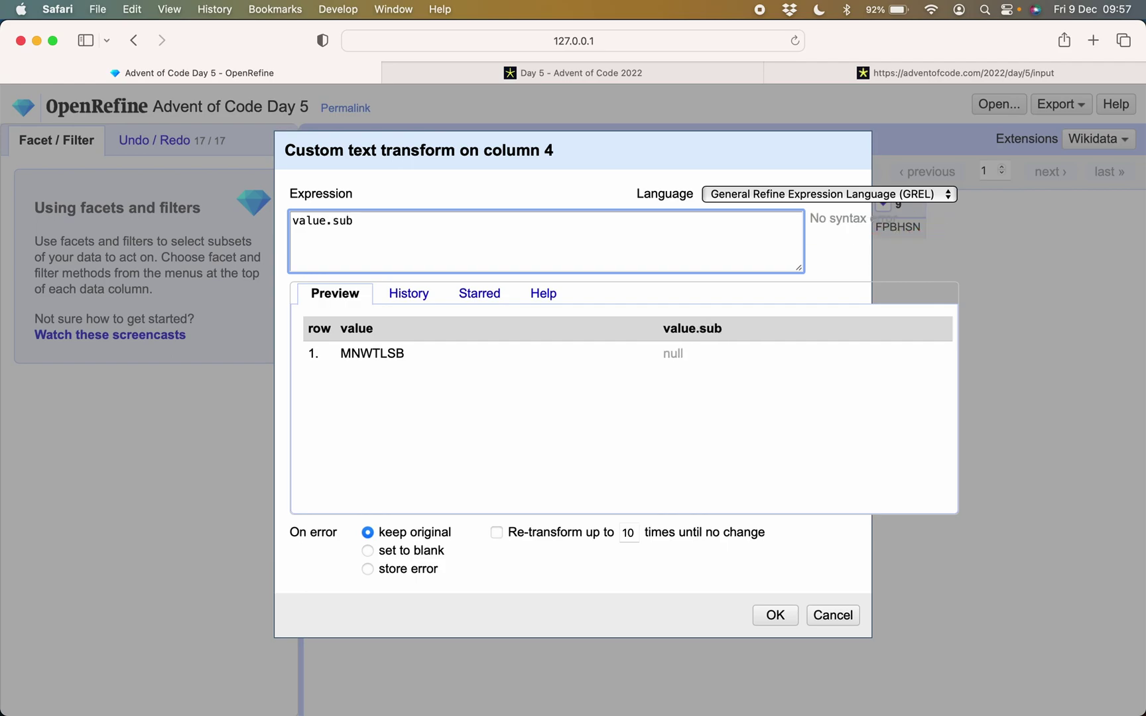
pyautogui.write('string(2)')
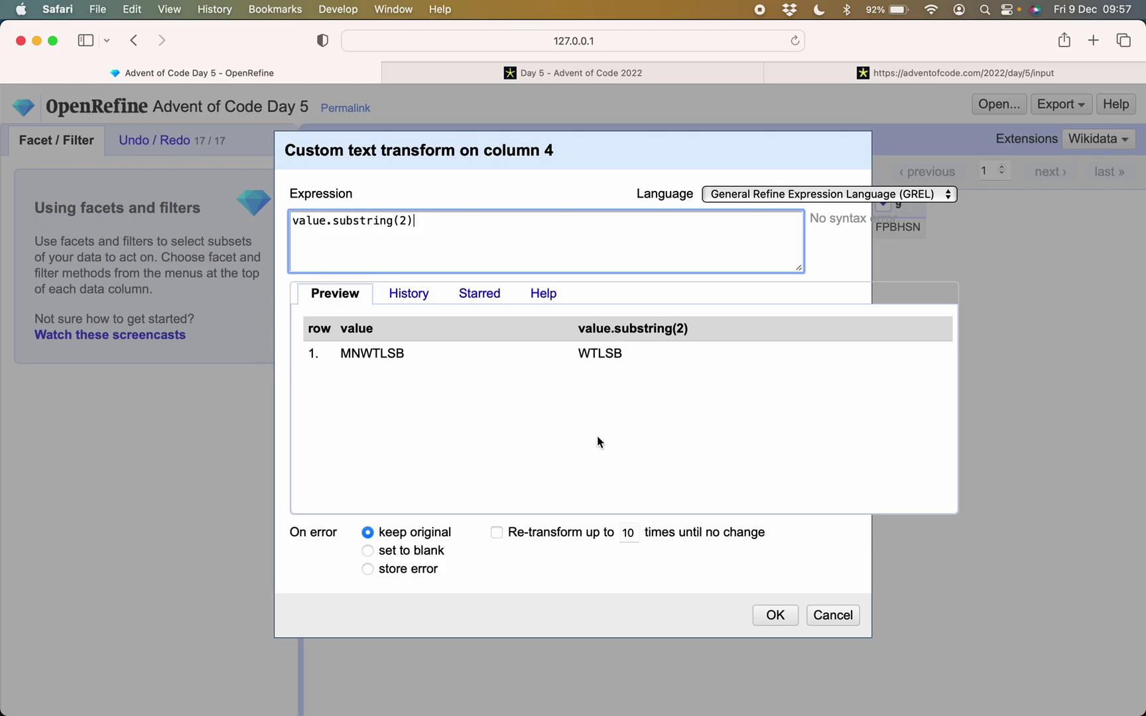
pyautogui.click(775, 614)
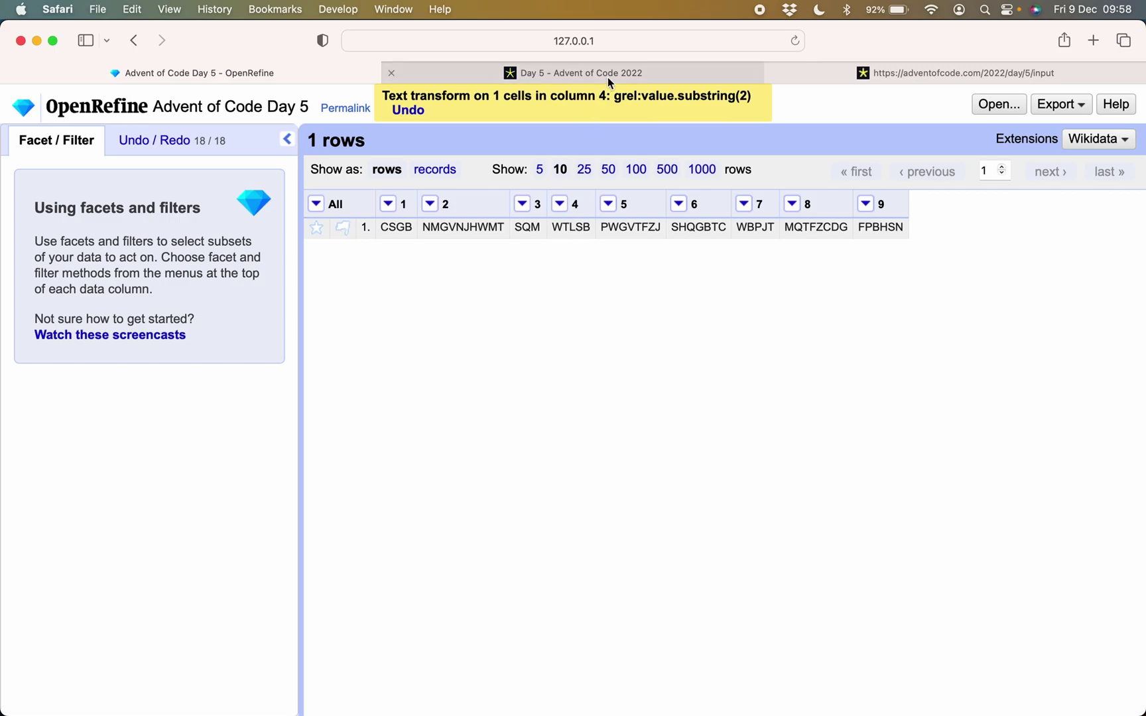
# Look through the puzzle input's full list of move instructions and the question asked in the puzzle description
pyautogui.click(871, 73)
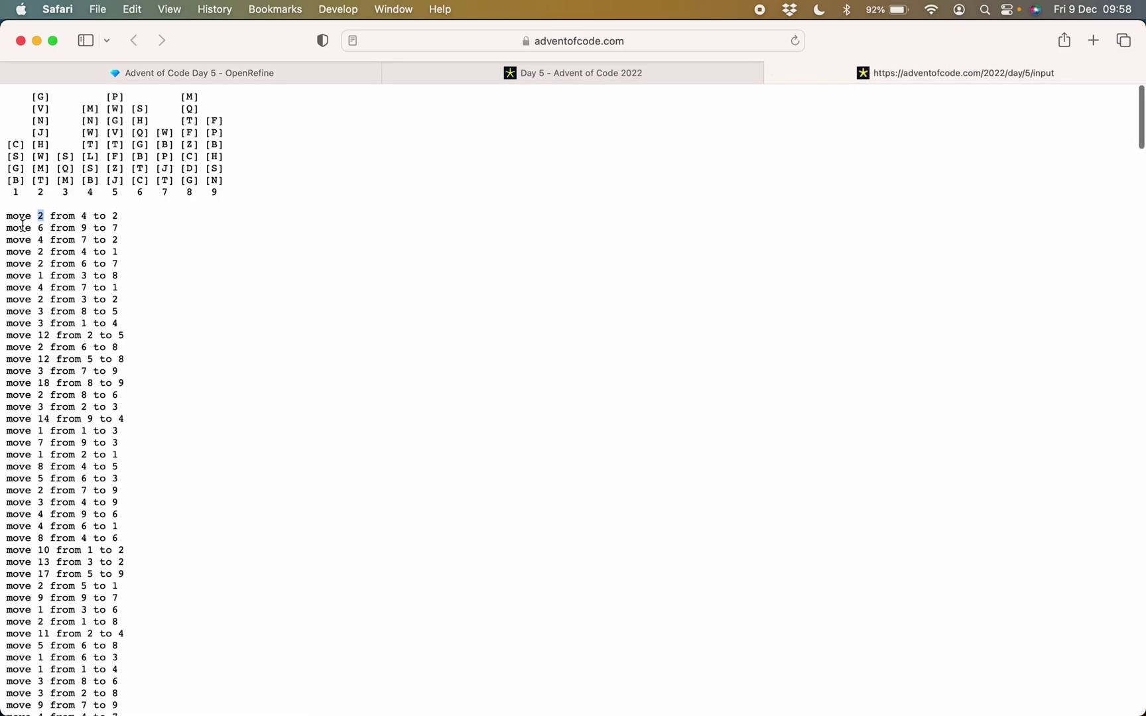
pyautogui.moveTo(8, 216); pyautogui.dragTo(98, 295)
pyautogui.click(98, 294)
pyautogui.click(544, 74)
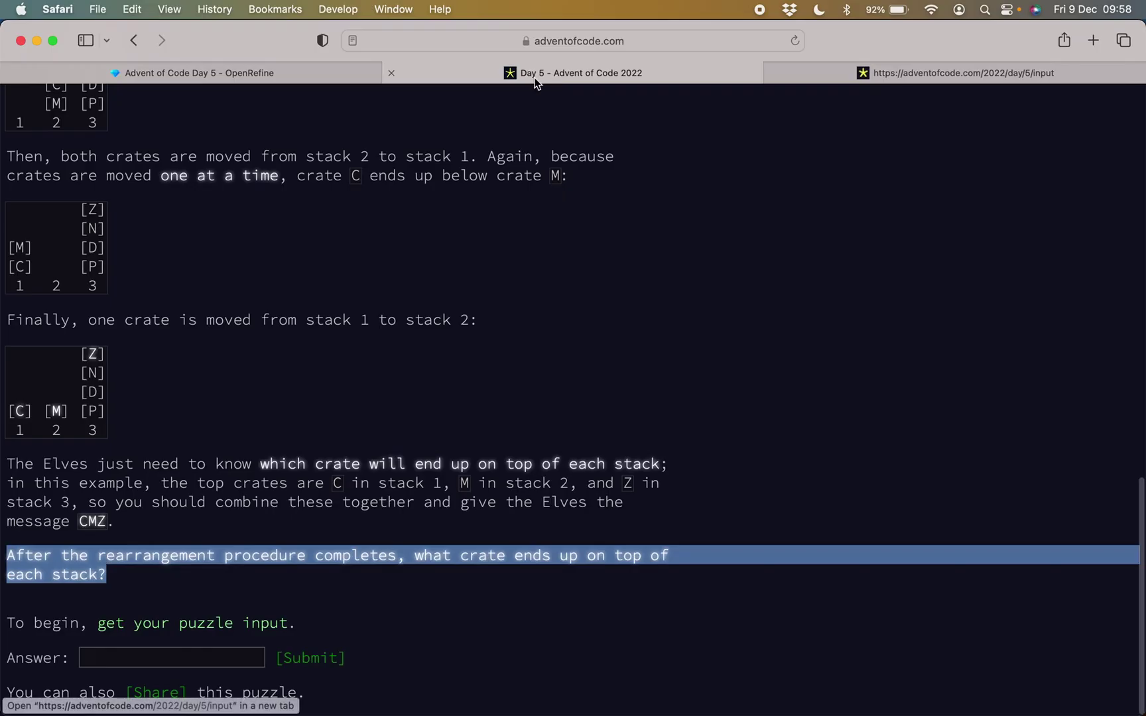
pyautogui.click(378, 77)
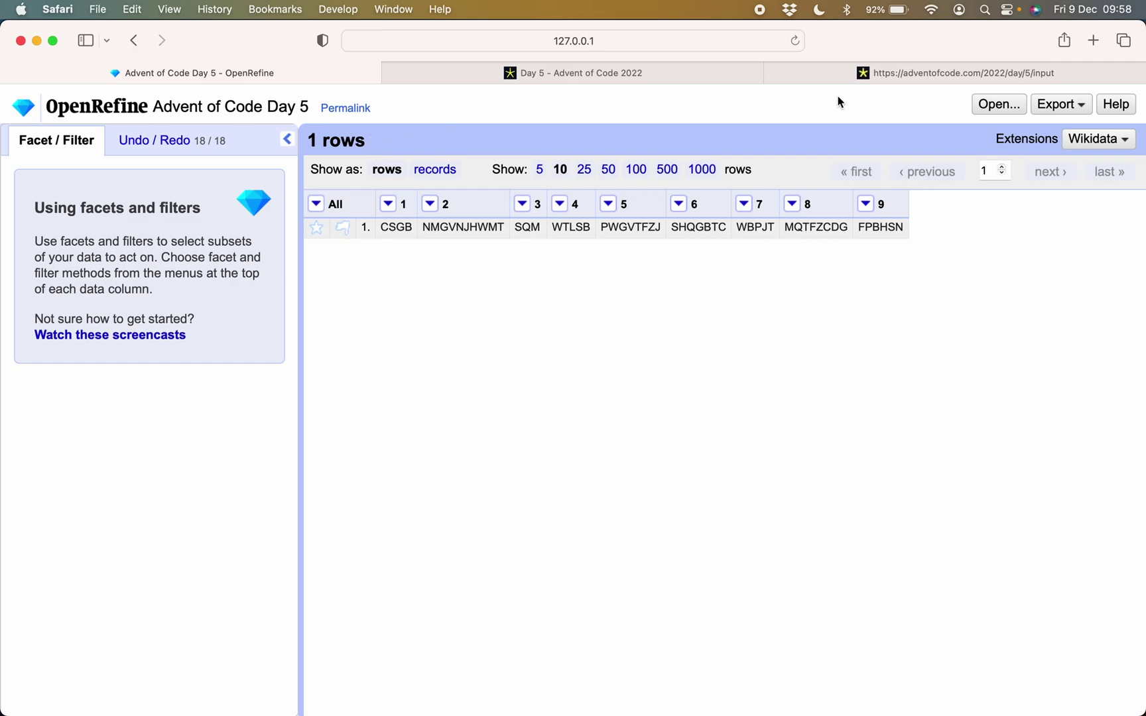
pyautogui.click(898, 73)
pyautogui.scroll(-10, 494, 312)
pyautogui.scroll(-20, 489, 321)
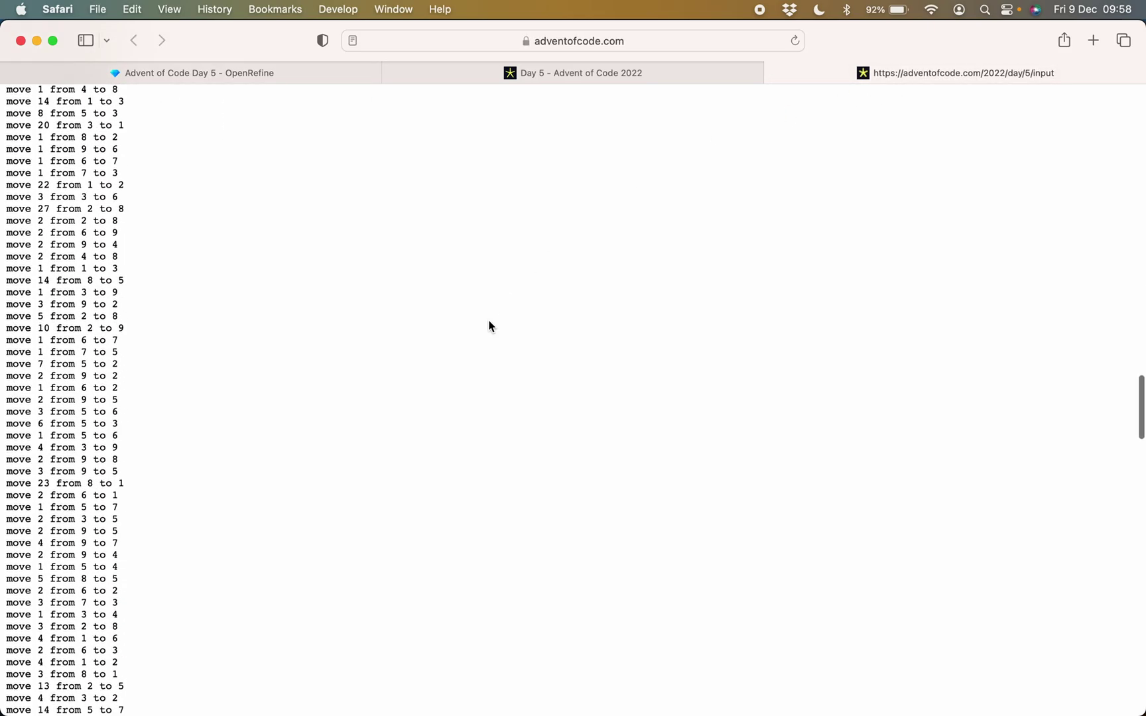
pyautogui.scroll(20, 488, 323)
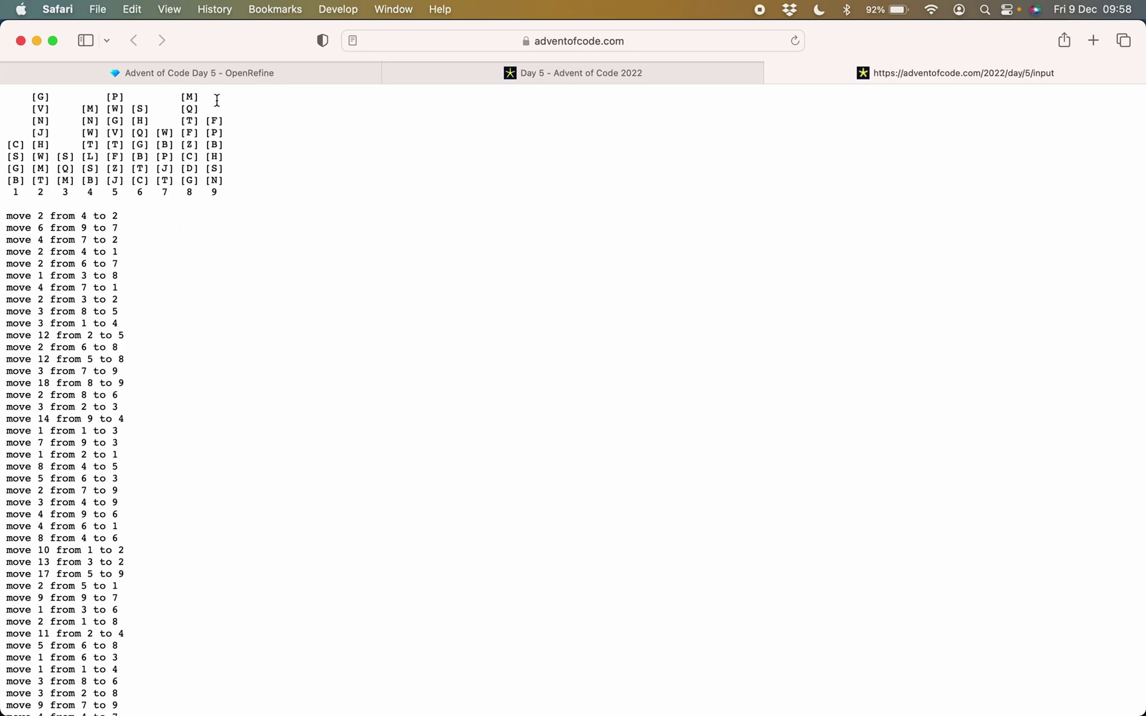
# In OpenRefine, extract the operation history as JSON with only the final text transforms on columns 2 and 4 selected
pyautogui.click(222, 72)
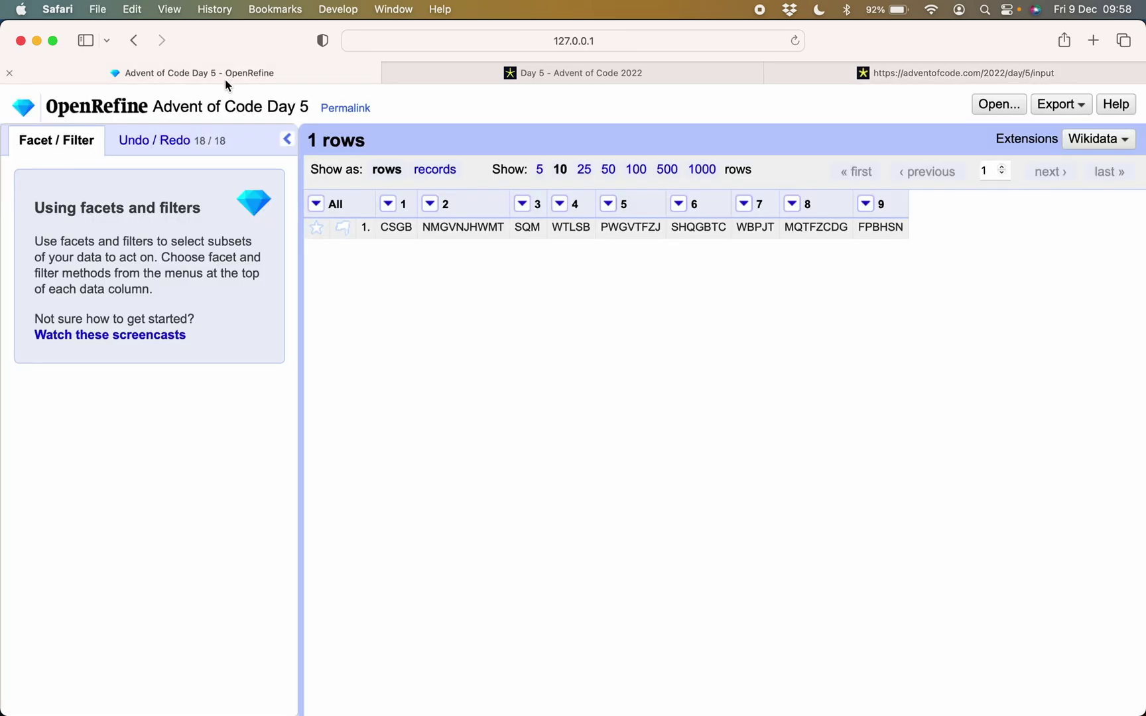
pyautogui.click(155, 142)
pyautogui.scroll(-1, 178, 395)
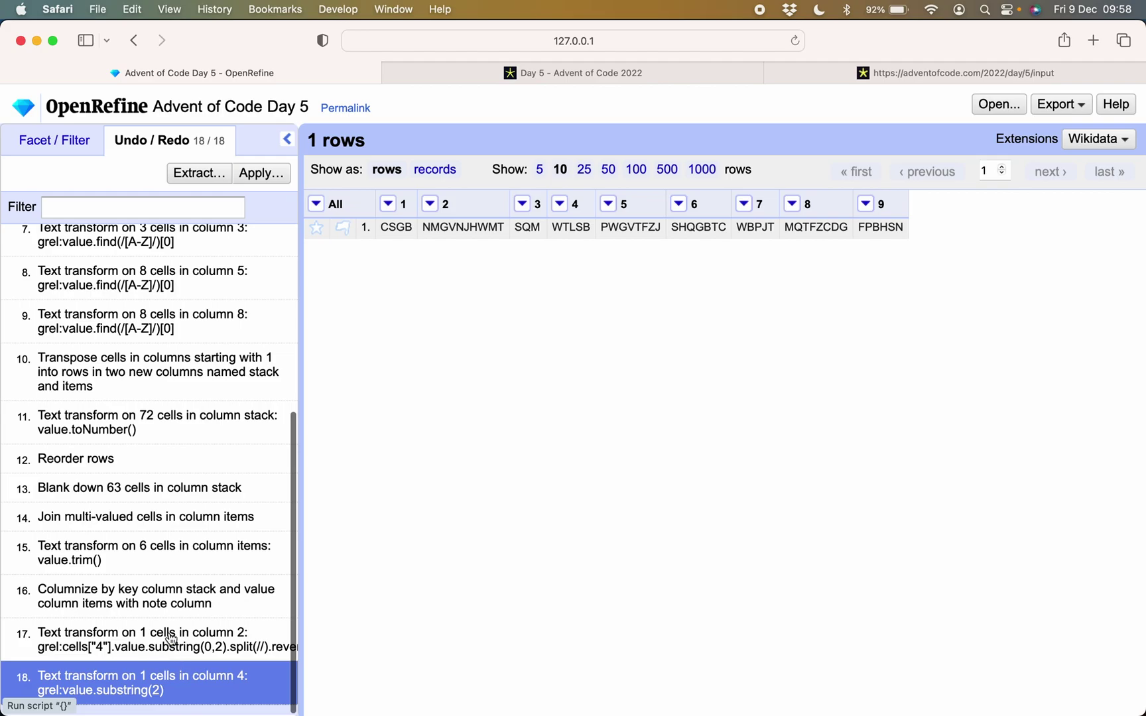
pyautogui.click(198, 172)
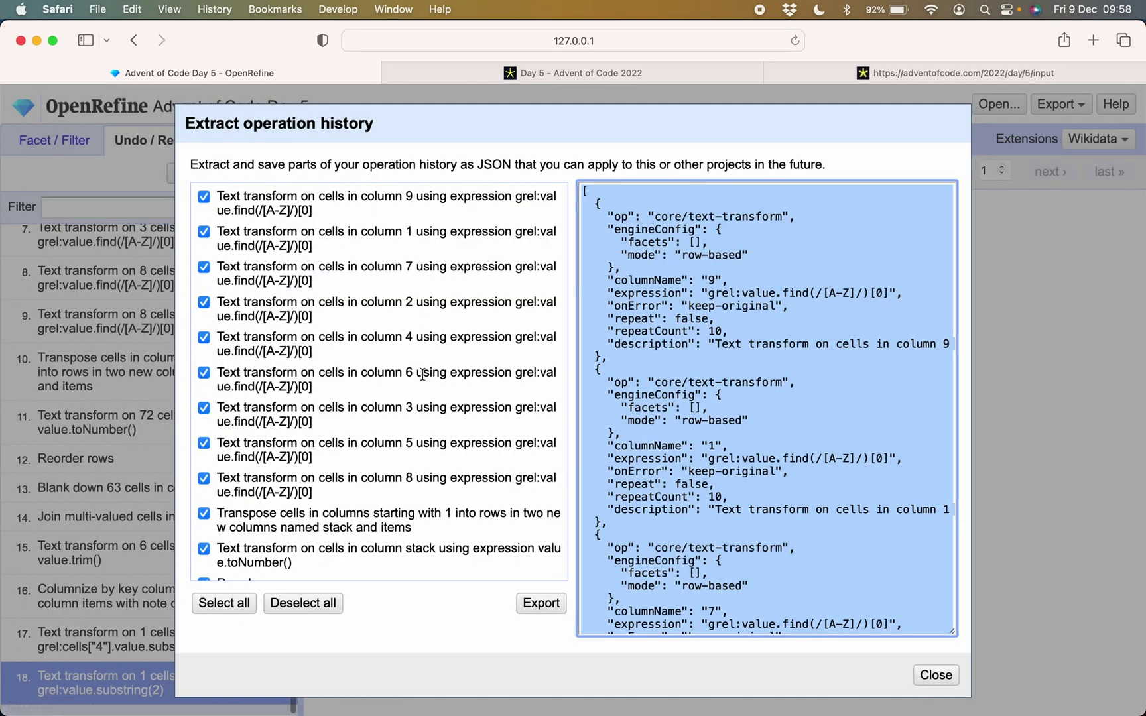
pyautogui.click(303, 603)
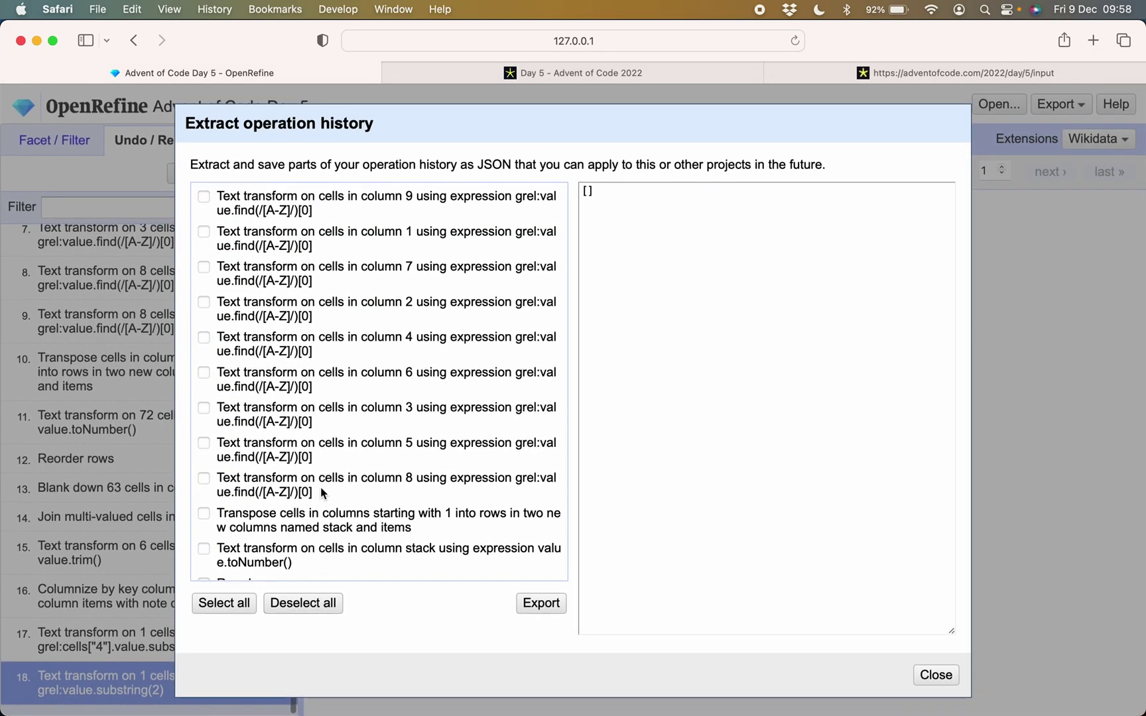
pyautogui.scroll(-5, 321, 487)
pyautogui.scroll(2, 320, 486)
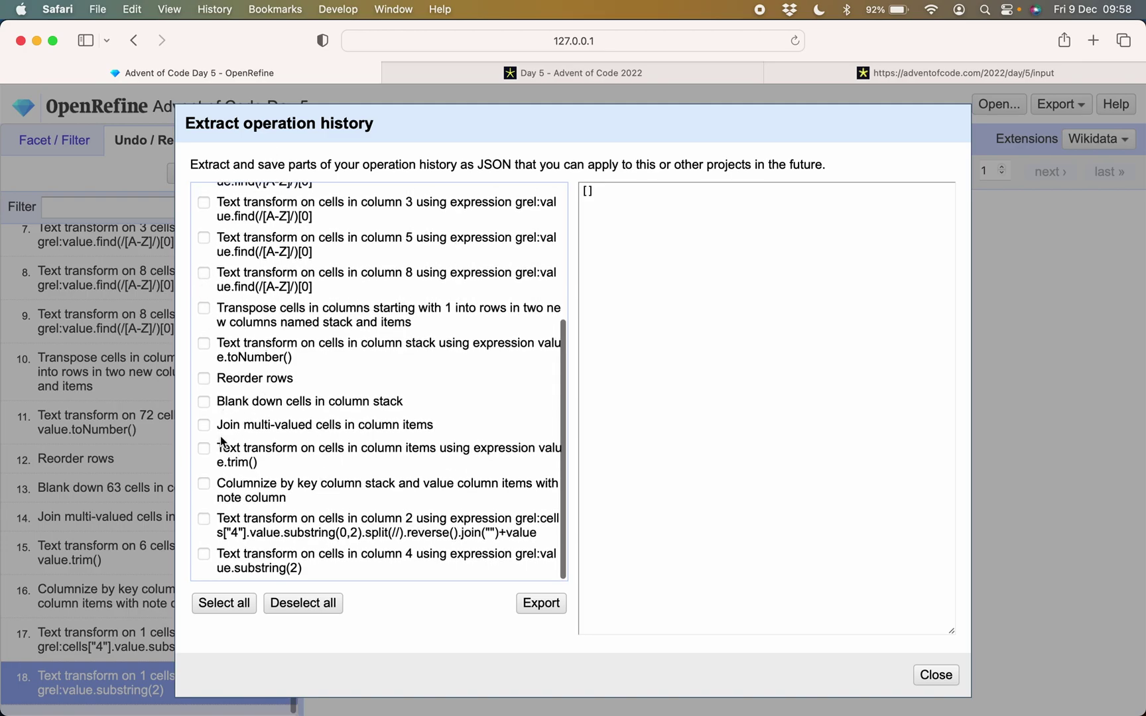
pyautogui.click(205, 556)
pyautogui.click(204, 520)
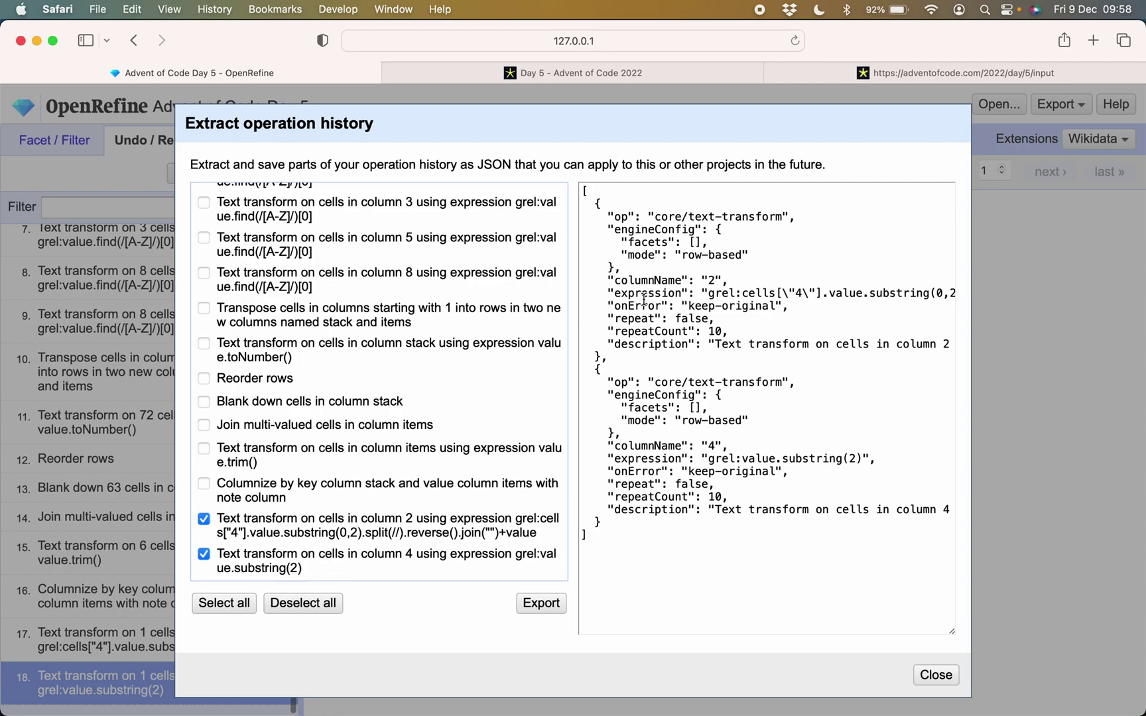
# Compare the crate count and source stack in the column 2 operation's JSON expression with the puzzle input's first move instruction
pyautogui.hscroll(2, 698, 298)
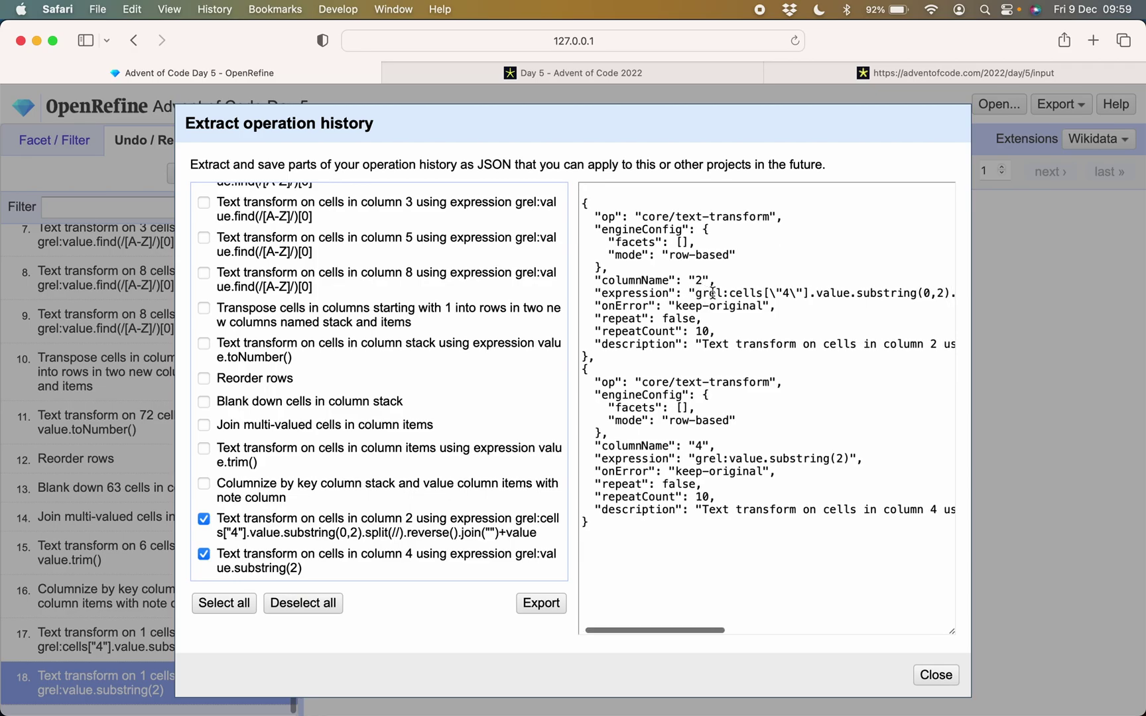
pyautogui.moveTo(795, 295); pyautogui.dragTo(791, 298)
pyautogui.hscroll(2, 806, 298)
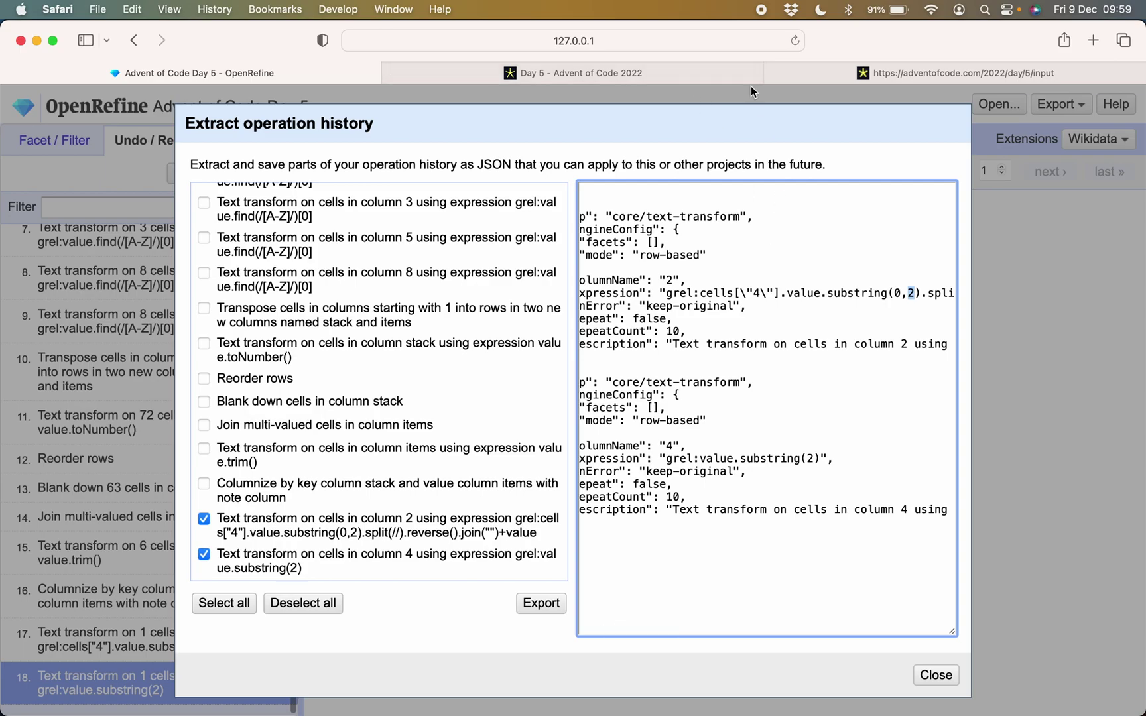
pyautogui.click(863, 74)
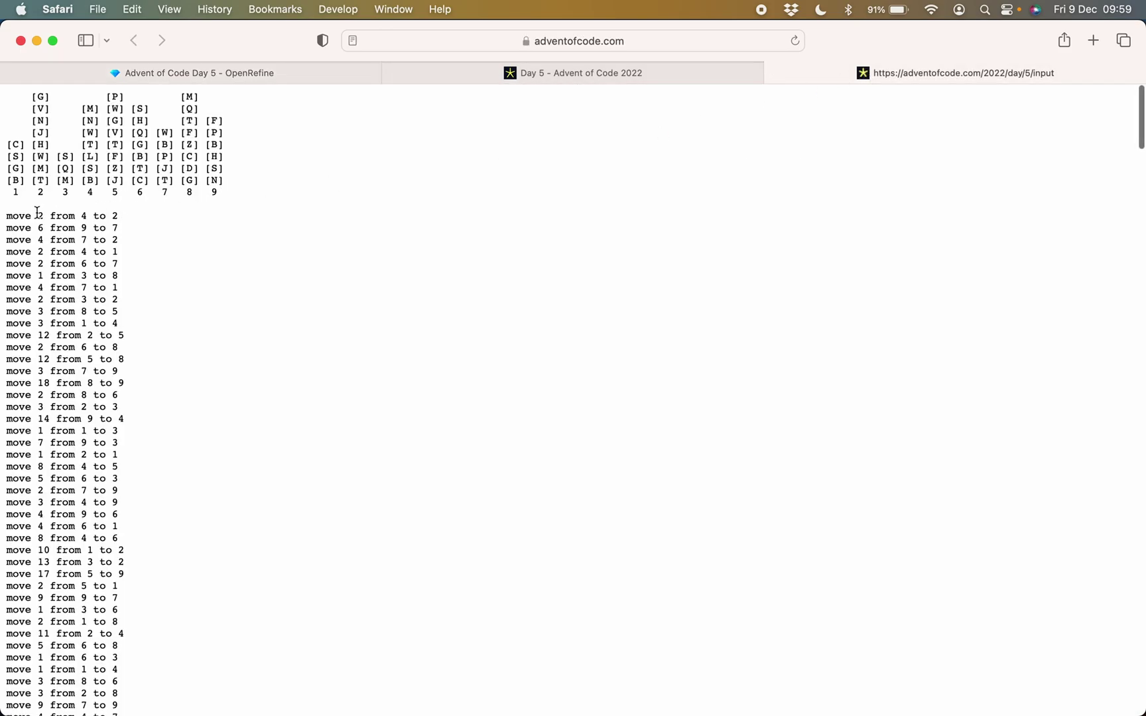
pyautogui.click(230, 70)
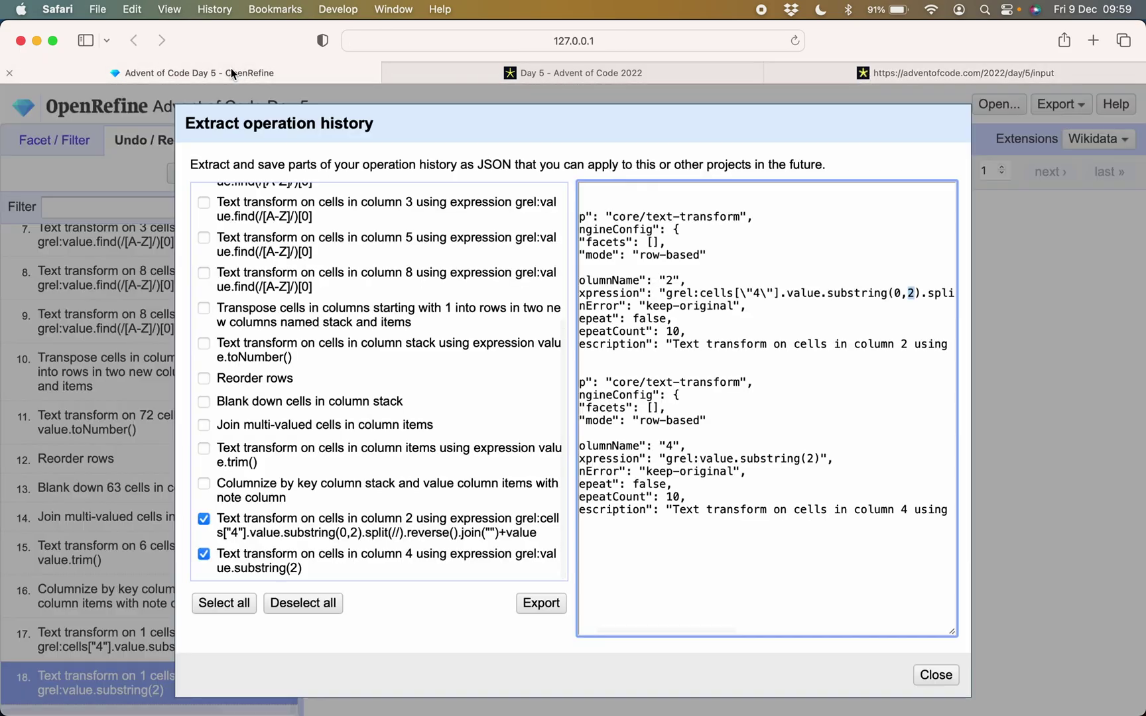
pyautogui.moveTo(761, 295); pyautogui.dragTo(754, 294)
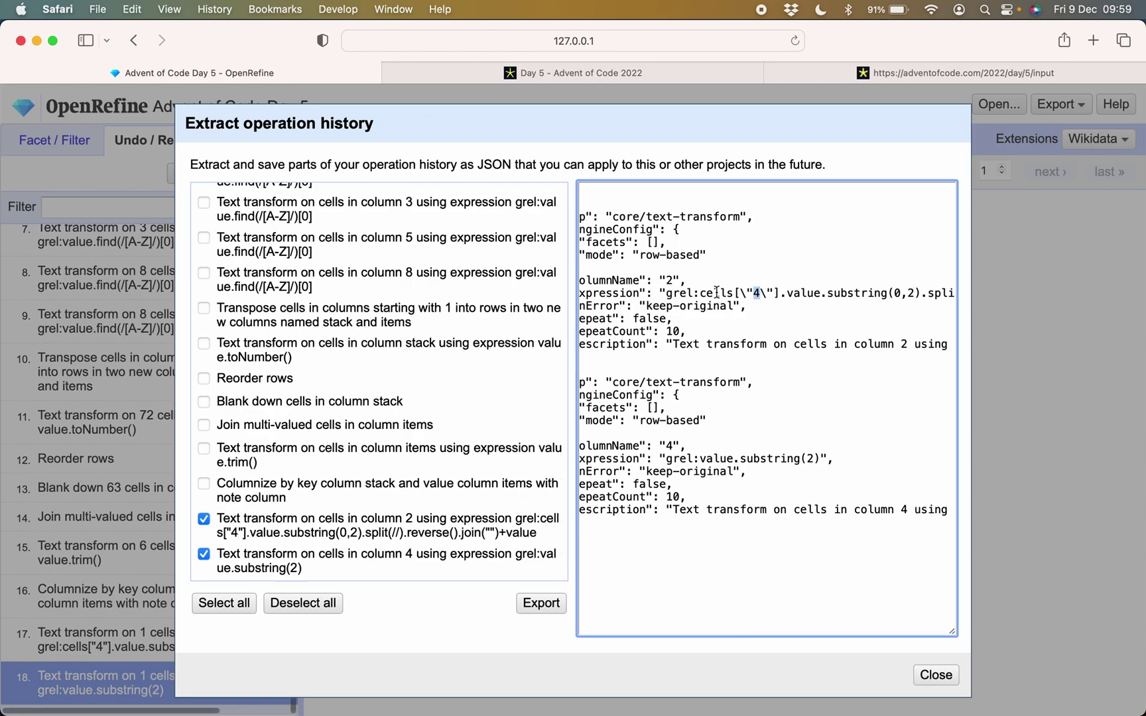
pyautogui.click(877, 75)
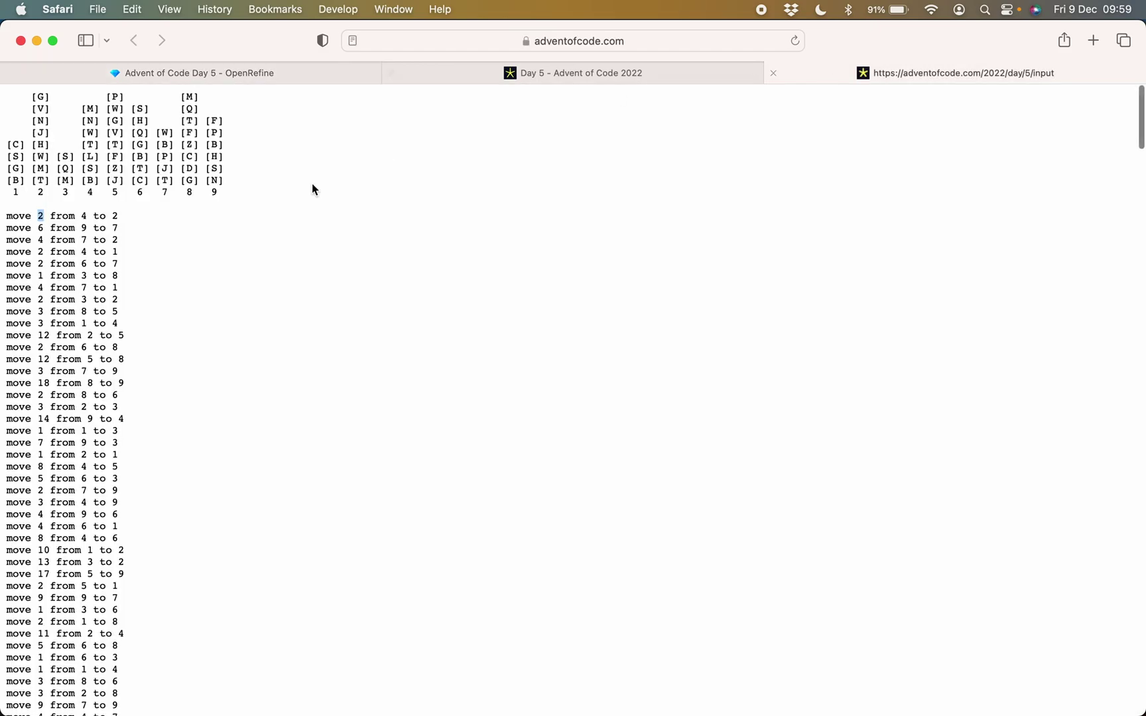
pyautogui.moveTo(82, 216); pyautogui.dragTo(92, 216)
pyautogui.click(233, 72)
# Compare the columnName of the first extracted JSON operation with the destination stack in the first move instruction
pyautogui.hscroll(3, 763, 313)
pyautogui.hscroll(3, 764, 313)
pyautogui.hscroll(-5, 786, 297)
pyautogui.hscroll(-5, 786, 296)
pyautogui.click(683, 279)
pyautogui.moveTo(684, 279); pyautogui.dragTo(674, 280)
pyautogui.click(675, 279)
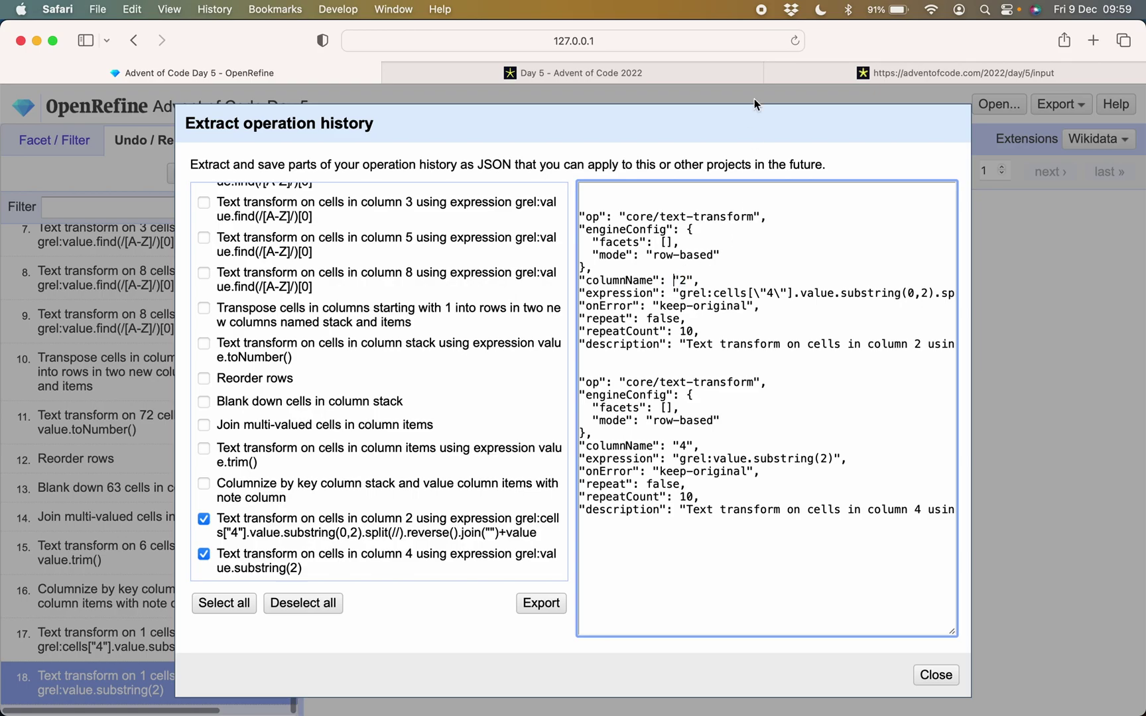
pyautogui.click(851, 71)
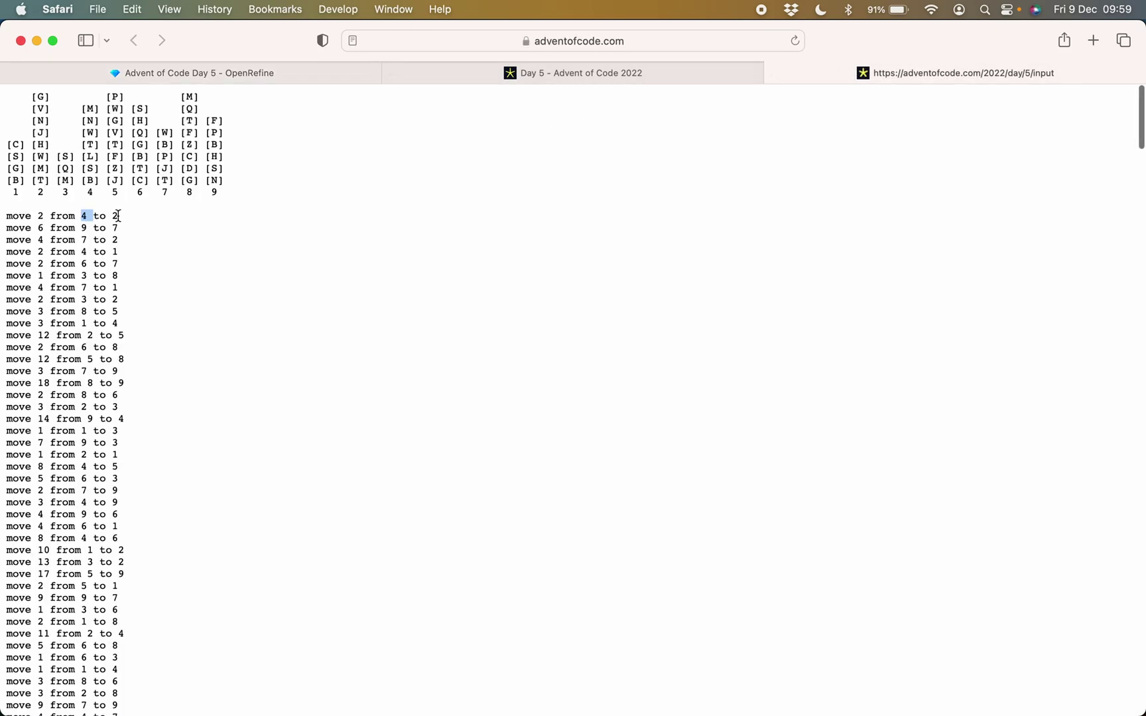
pyautogui.click(174, 75)
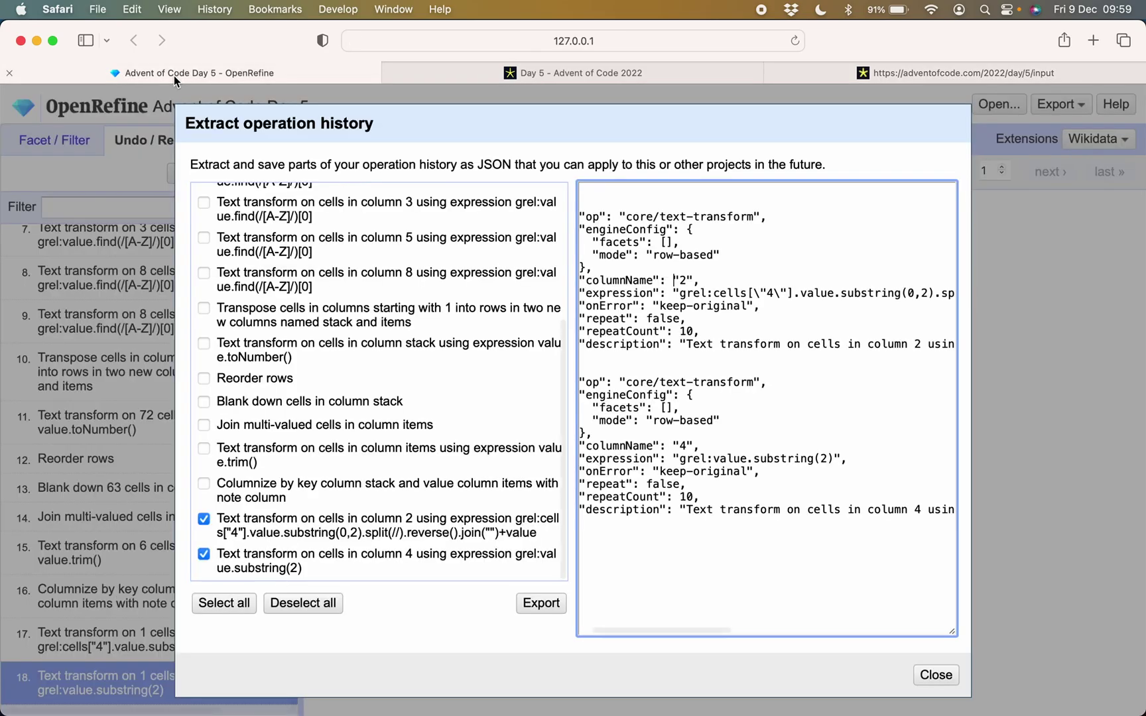
# Compare the second JSON operation's columnName and value.substring(2) expression with the source stack and crate count of the first move
pyautogui.doubleClick(682, 444)
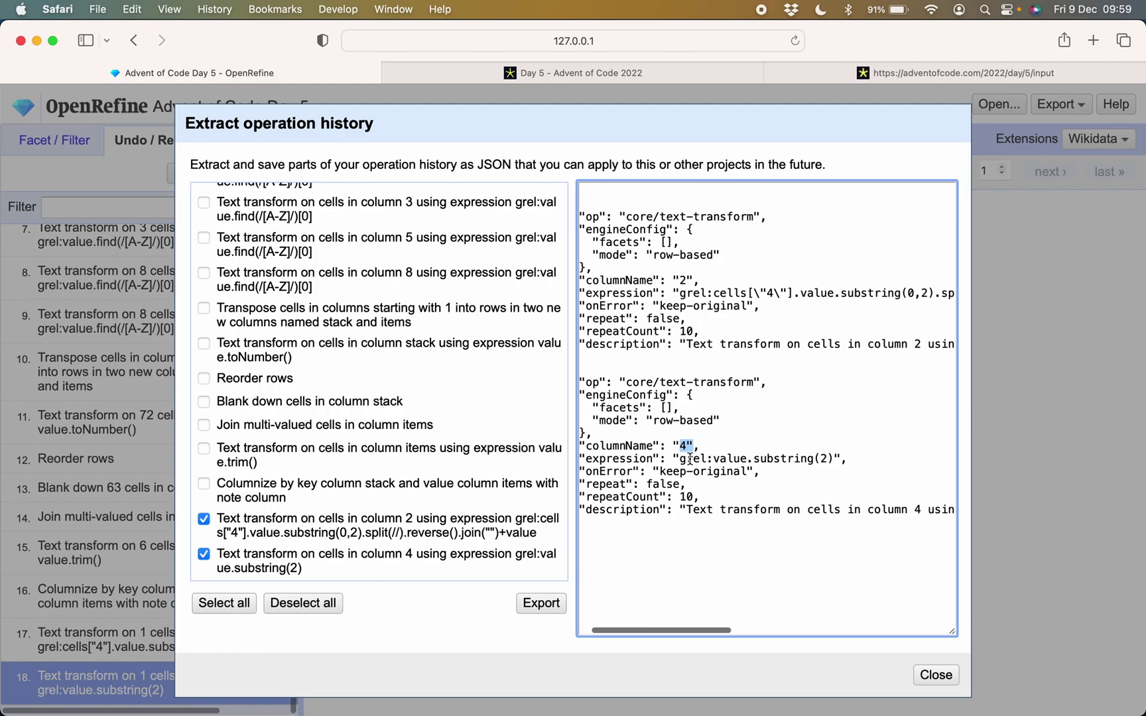
pyautogui.moveTo(715, 457); pyautogui.dragTo(829, 458)
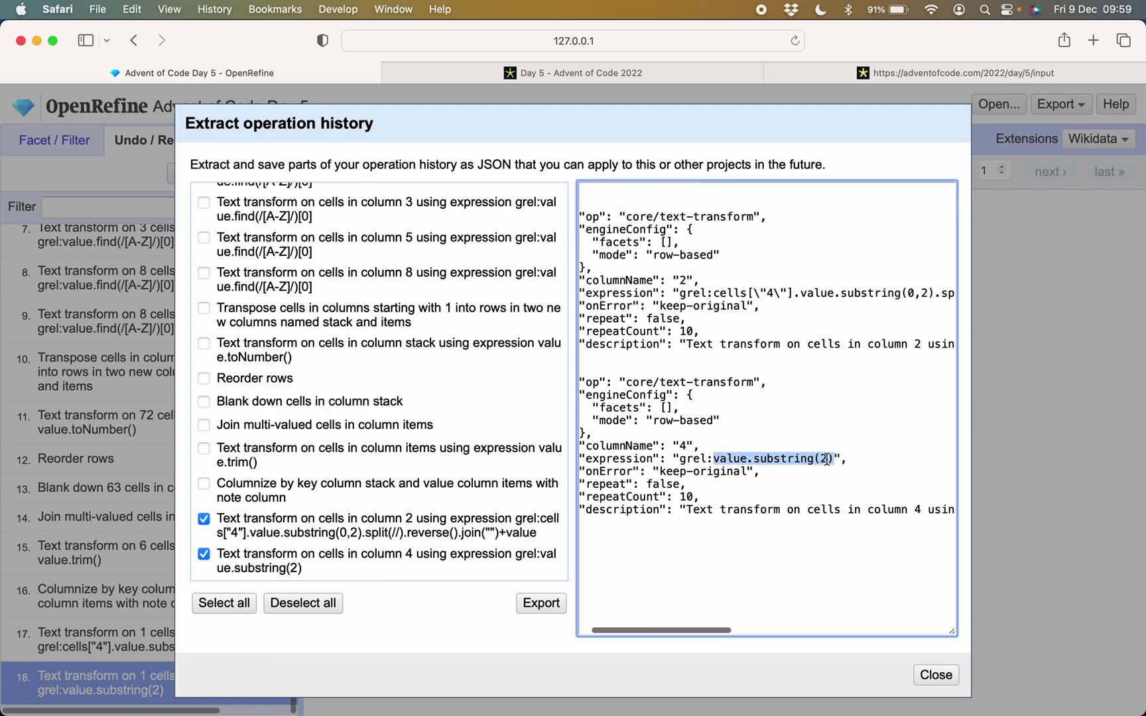
pyautogui.click(824, 459)
pyautogui.click(867, 71)
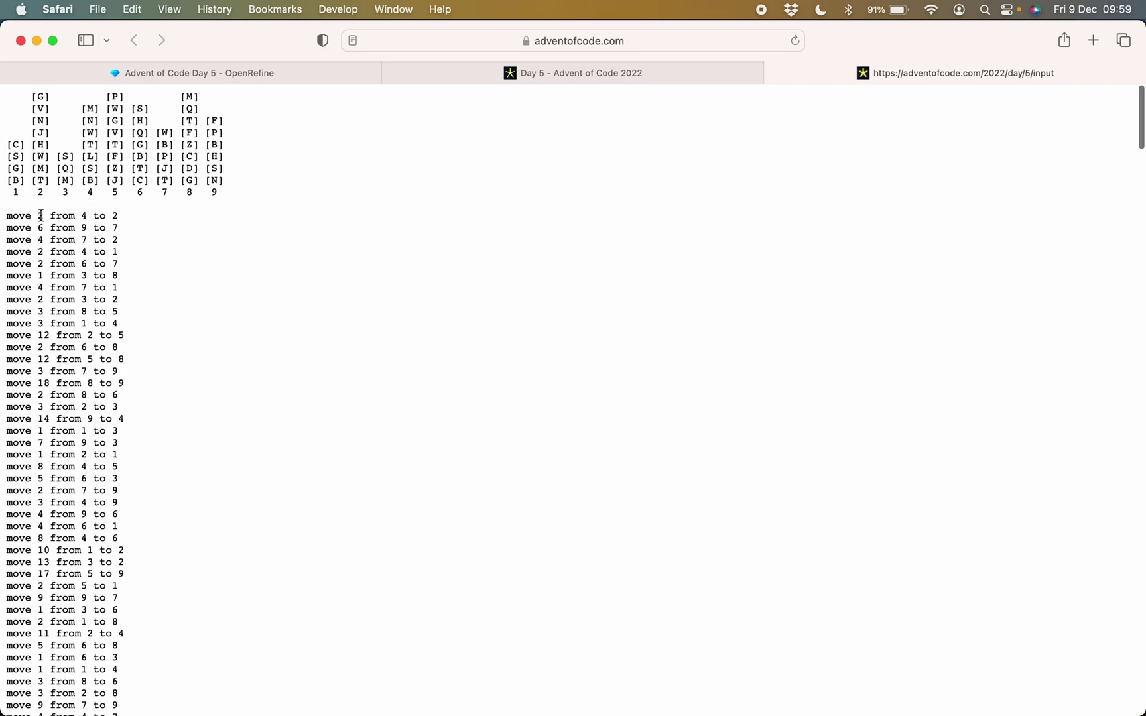
pyautogui.click(166, 73)
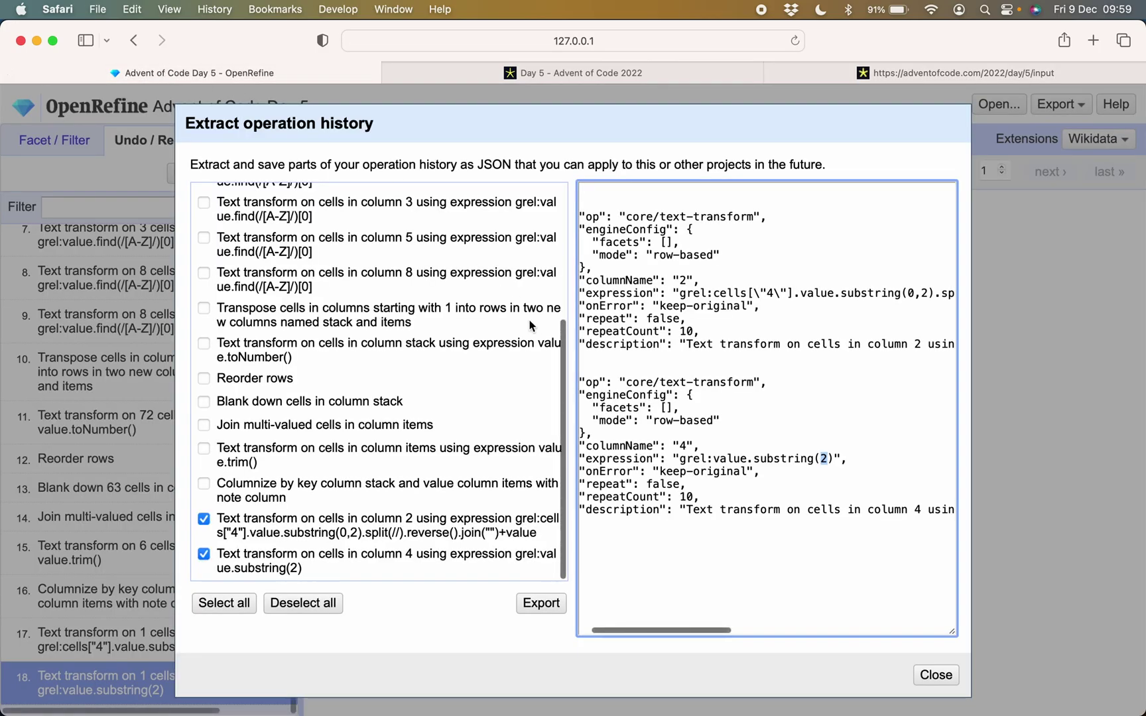
# Review the puzzle input's list of move instructions against the extracted operations, and select the entire extracted JSON text
pyautogui.hscroll(-3, 690, 449)
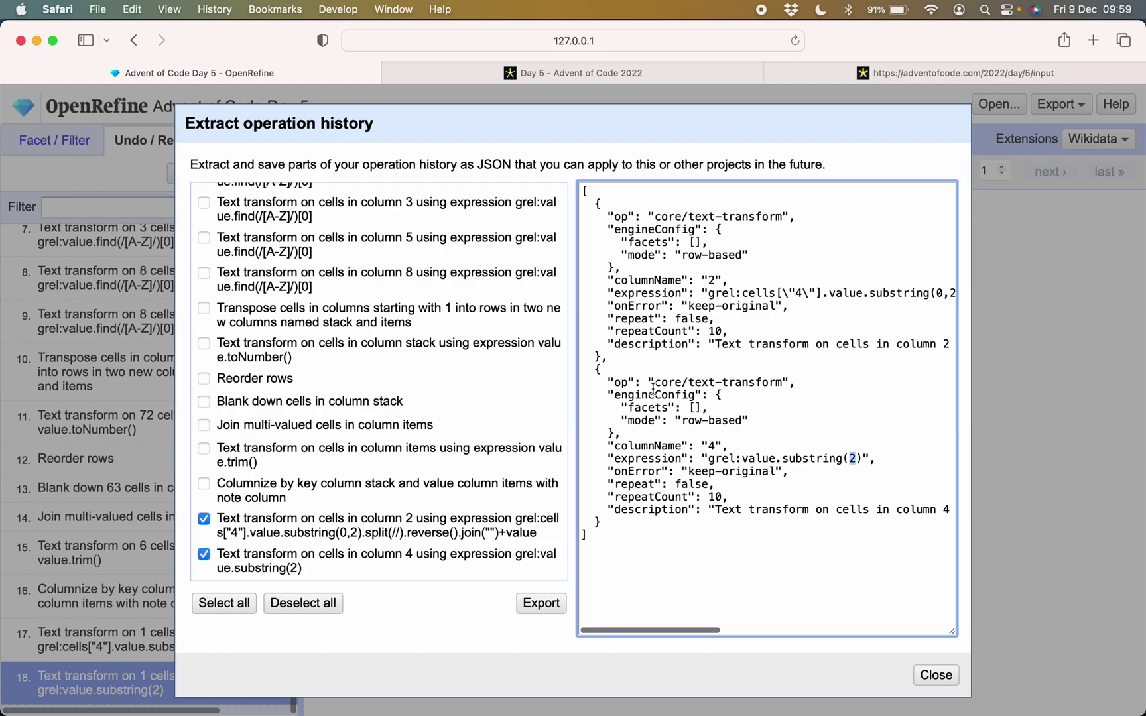
pyautogui.click(955, 73)
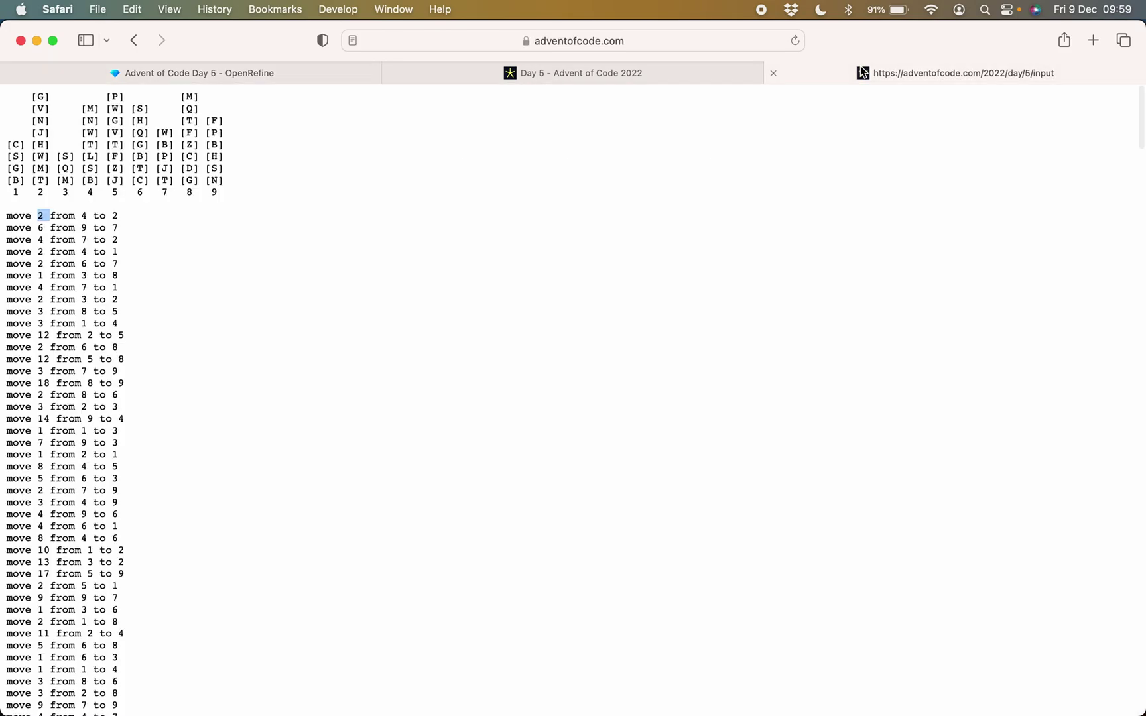
pyautogui.click(273, 72)
pyautogui.moveTo(586, 192); pyautogui.dragTo(636, 603)
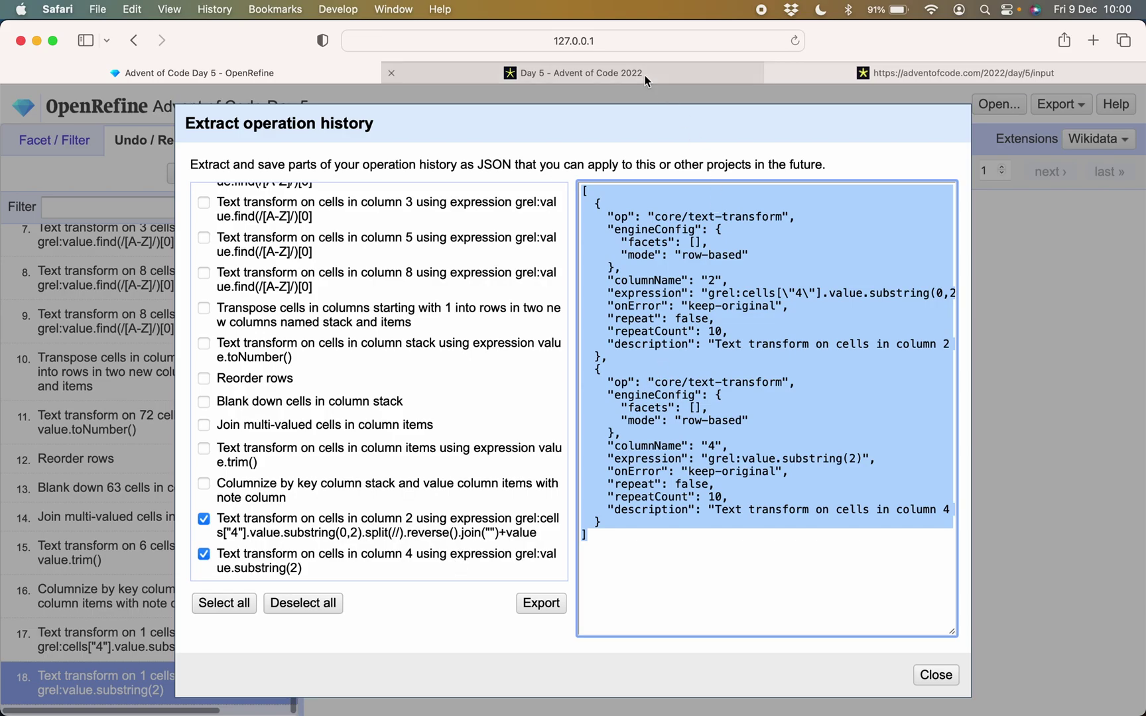
# Open OpenRefine's project creation page in a new browser tab and choose the clipboard as the data source
pyautogui.press('super+t')
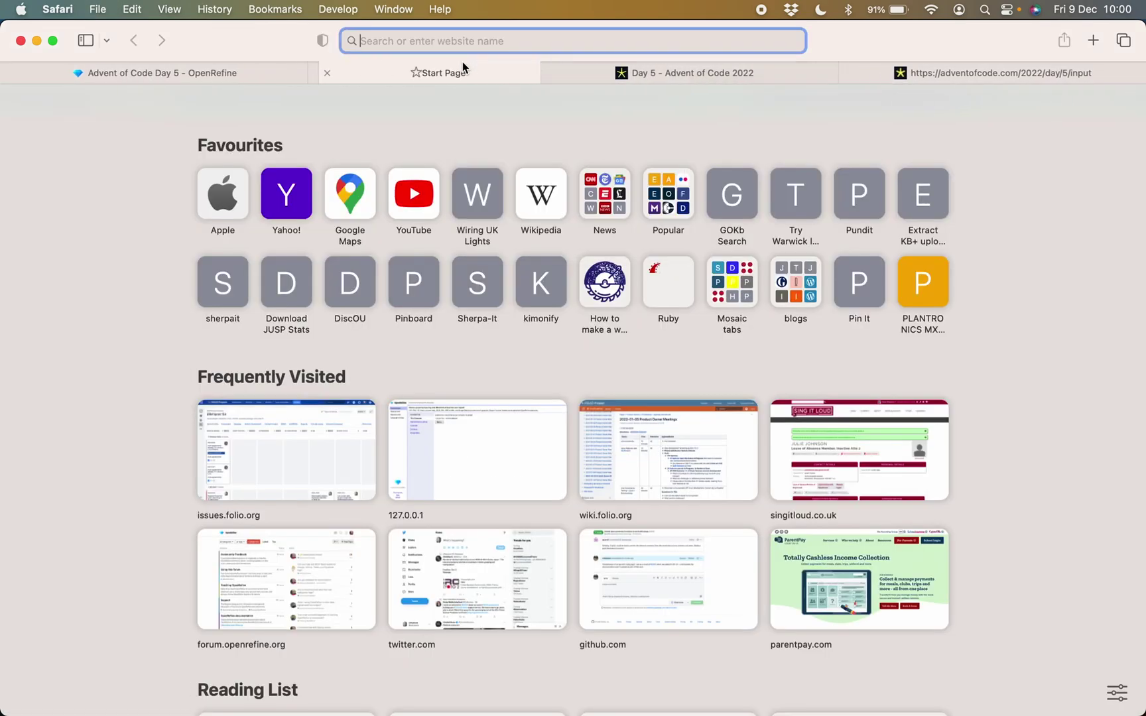
pyautogui.write('12')
pyautogui.press('Return')
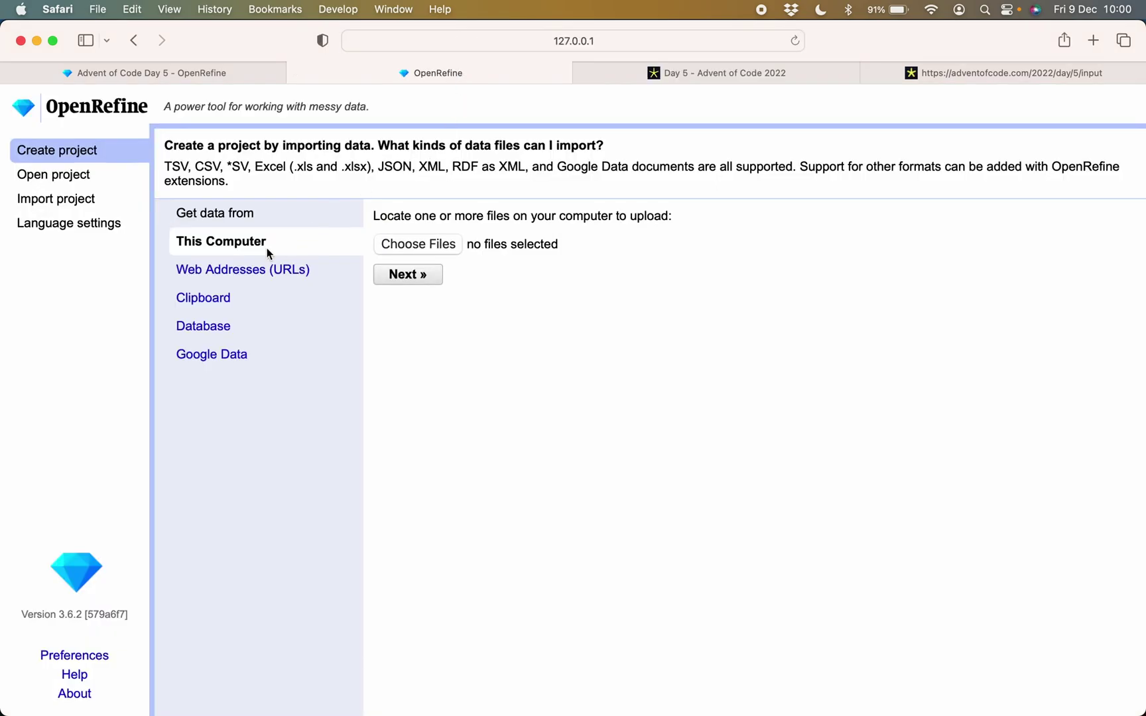
pyautogui.click(199, 299)
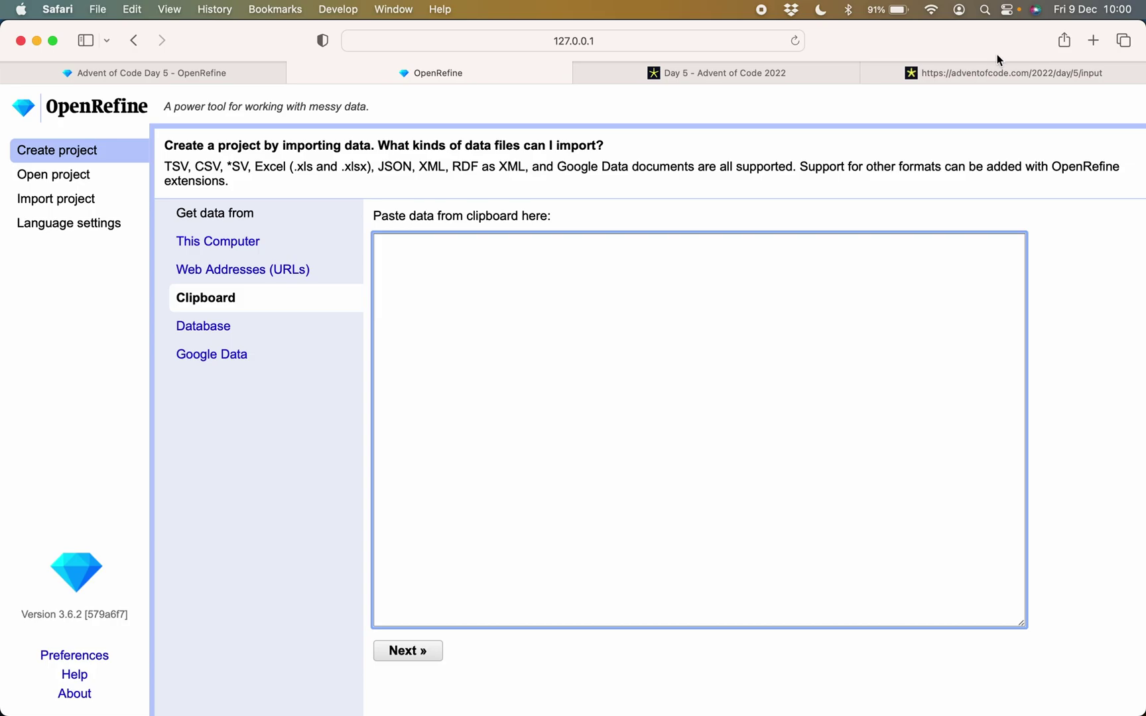
# Copy the complete puzzle input page into the new project's clipboard data and continue to the parsing options
pyautogui.click(991, 74)
pyautogui.press('super+a')
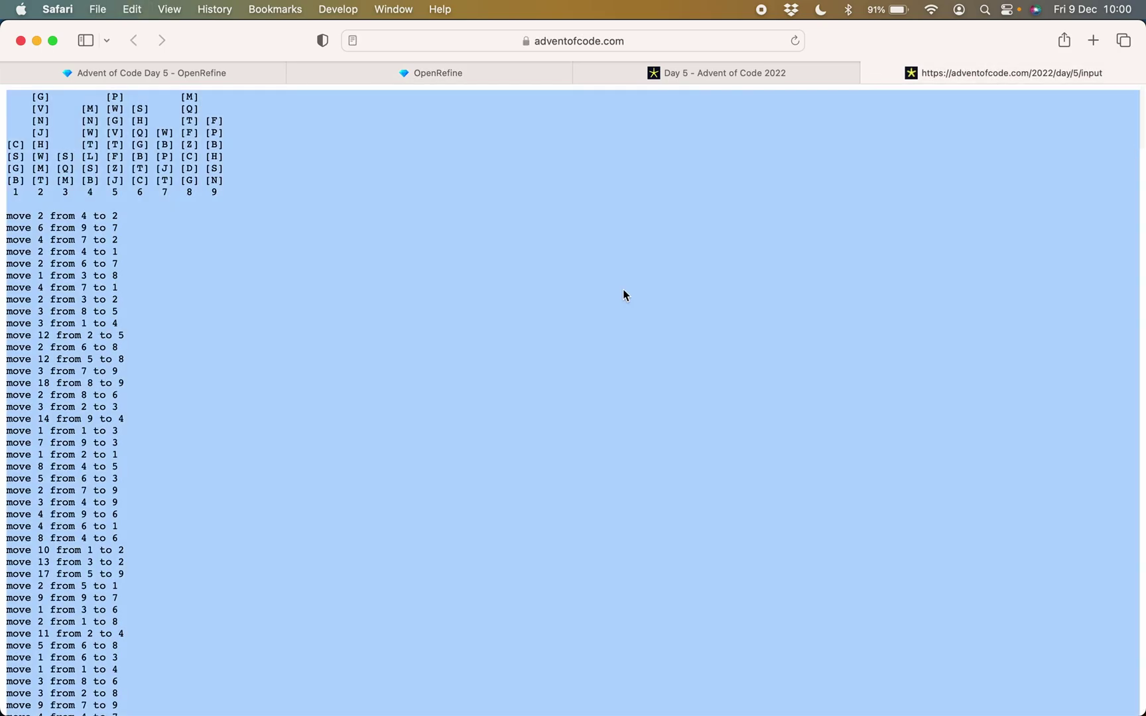
pyautogui.click(474, 75)
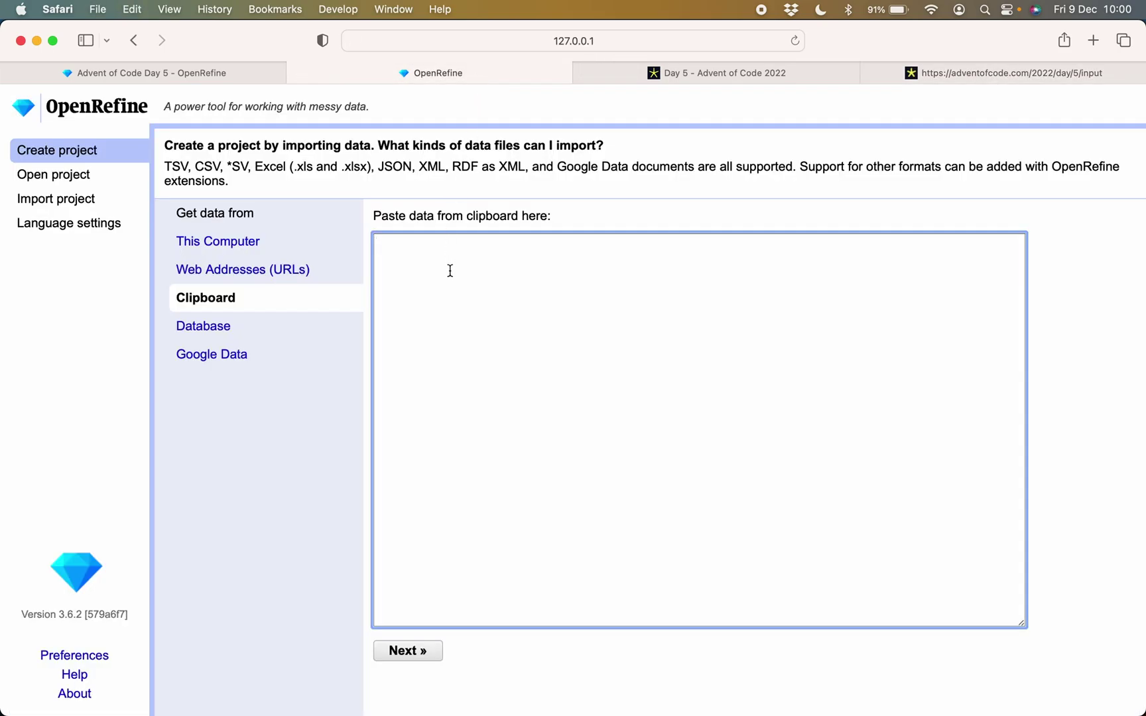
pyautogui.press('super+v')
pyautogui.click(401, 652)
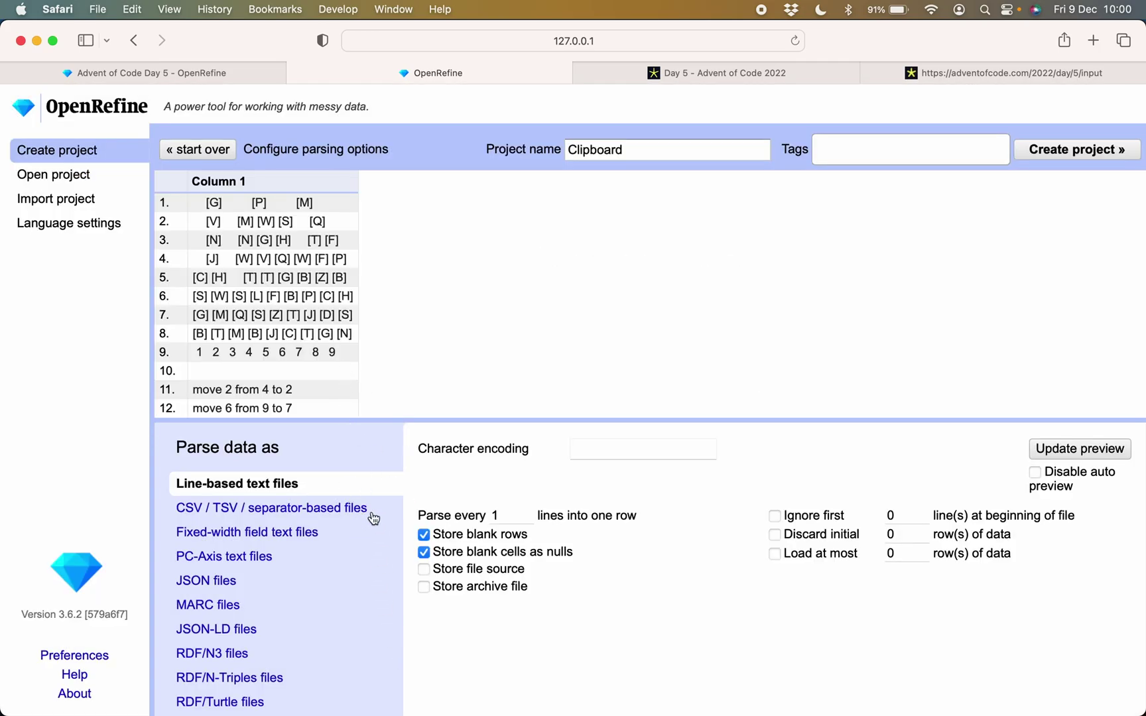
# Parse the data as tab-separated text and ignore the first 10 lines at the beginning of the file
pyautogui.click(306, 508)
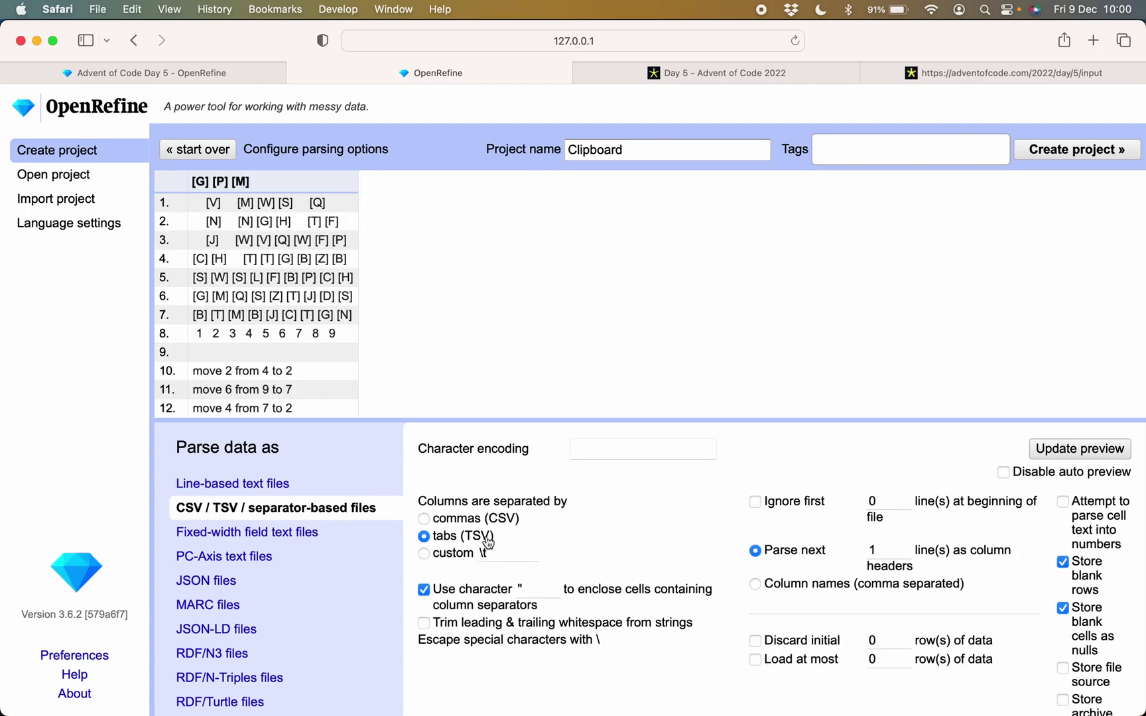
pyautogui.click(755, 501)
pyautogui.click(886, 502)
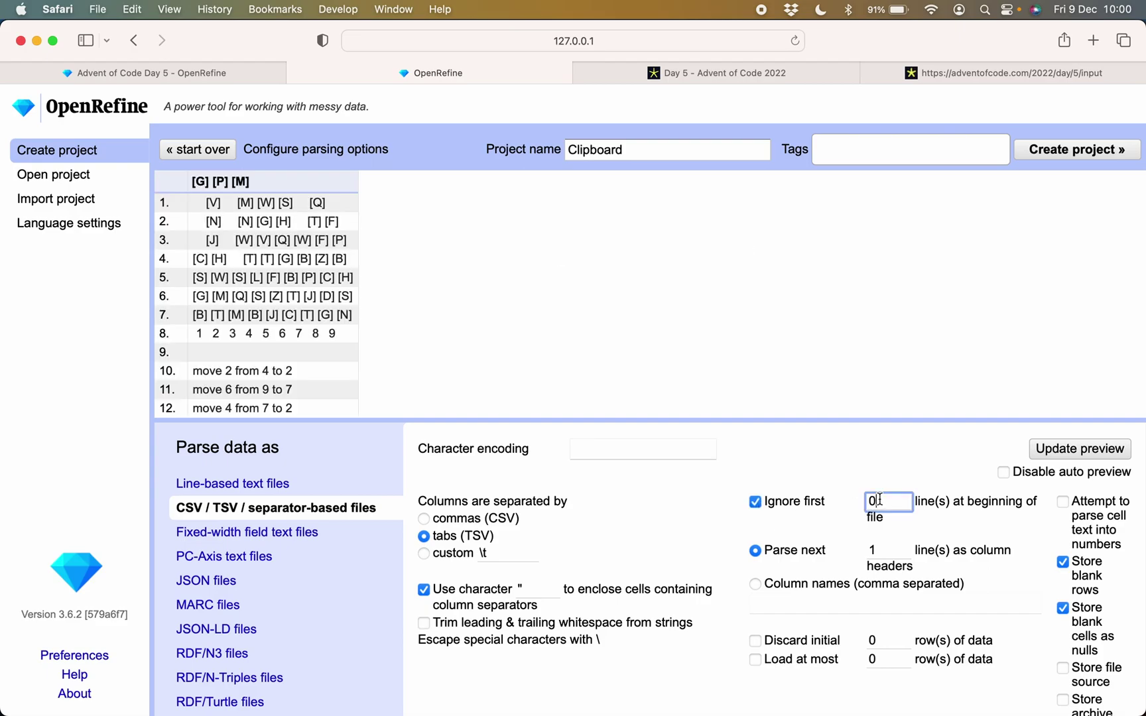
pyautogui.press('BackSpace')
pyautogui.write('10')
pyautogui.press('Tab')
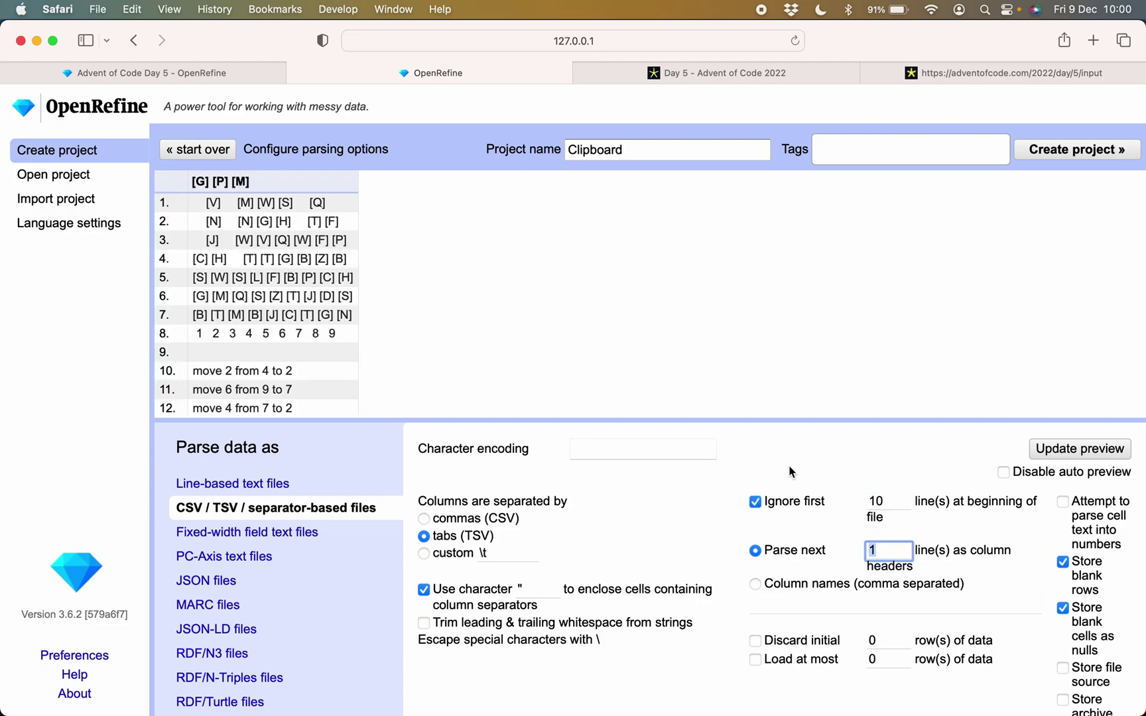
# Try ignoring only the first 9 lines at the beginning of the file
pyautogui.click(885, 502)
pyautogui.press('BackSpace')
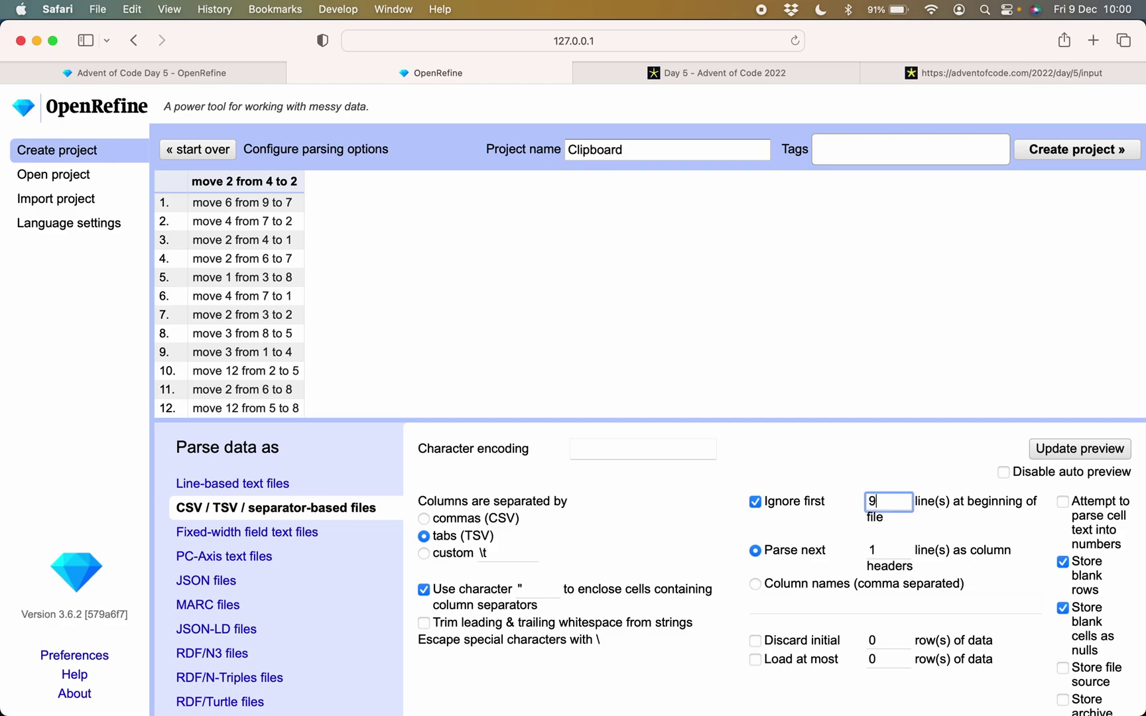
pyautogui.press('Tab')
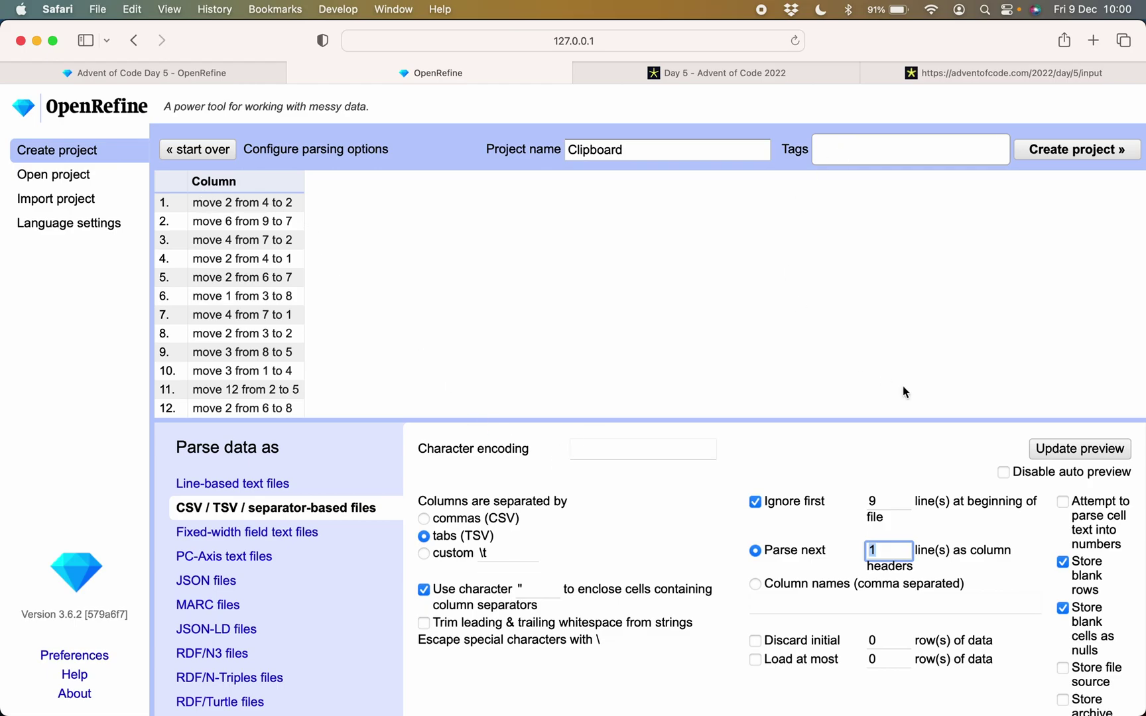
# Create the project "Advent of Code Day 5 Instructions" with the custom column name "instructions" and the first 10 lines ignored
pyautogui.click(794, 608)
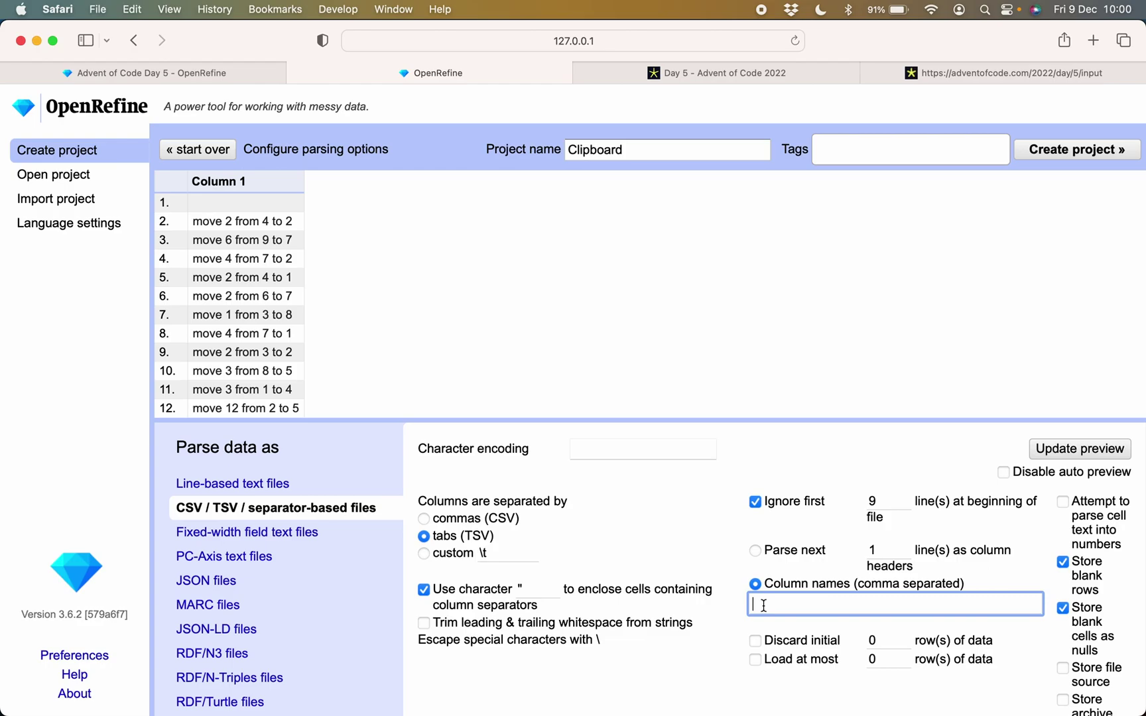
pyautogui.write('instructions')
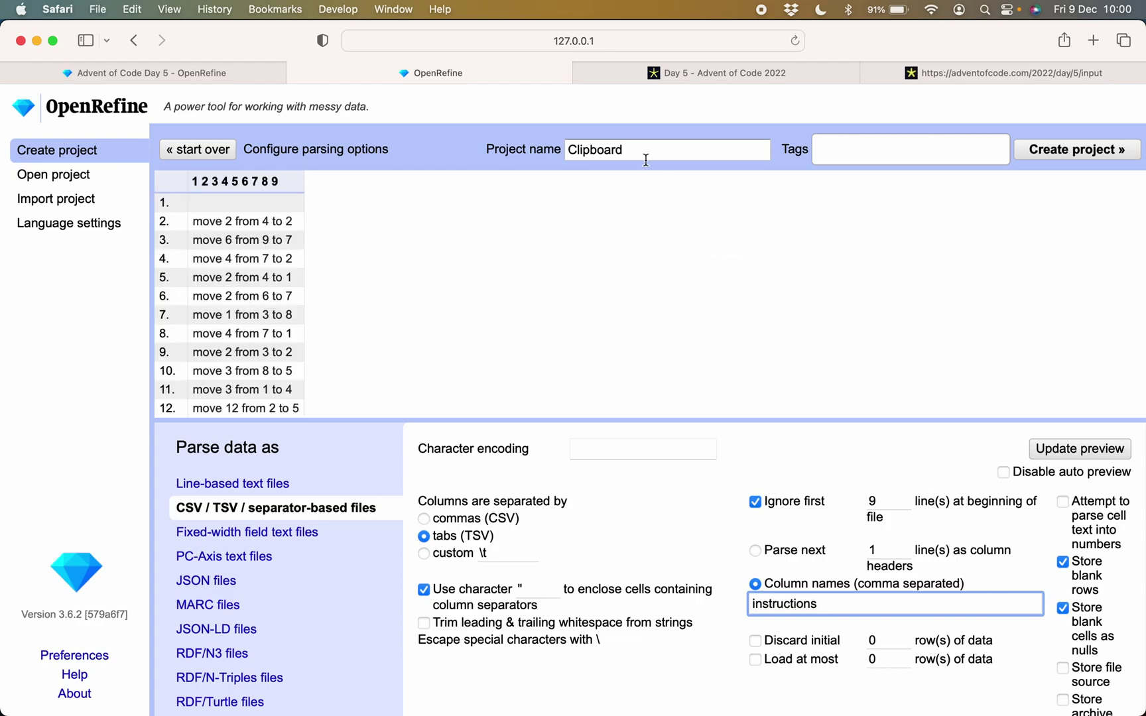
pyautogui.doubleClick(626, 149)
pyautogui.write('Advent of Code Day 5 Instructions')
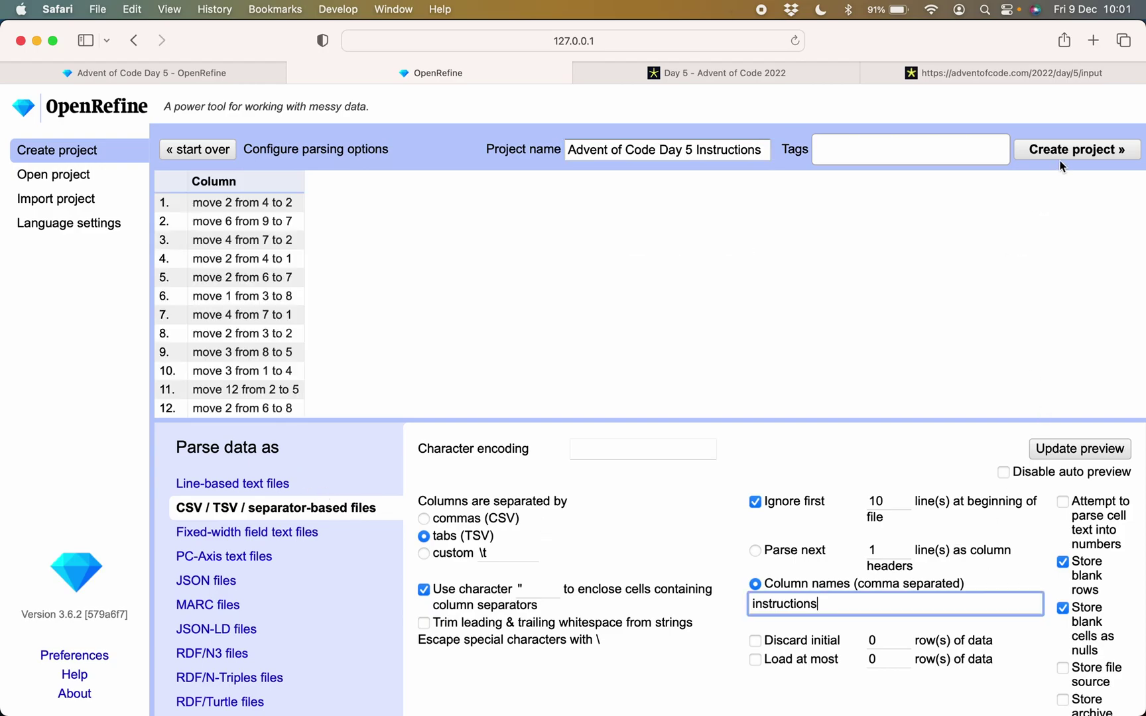
pyautogui.click(1059, 151)
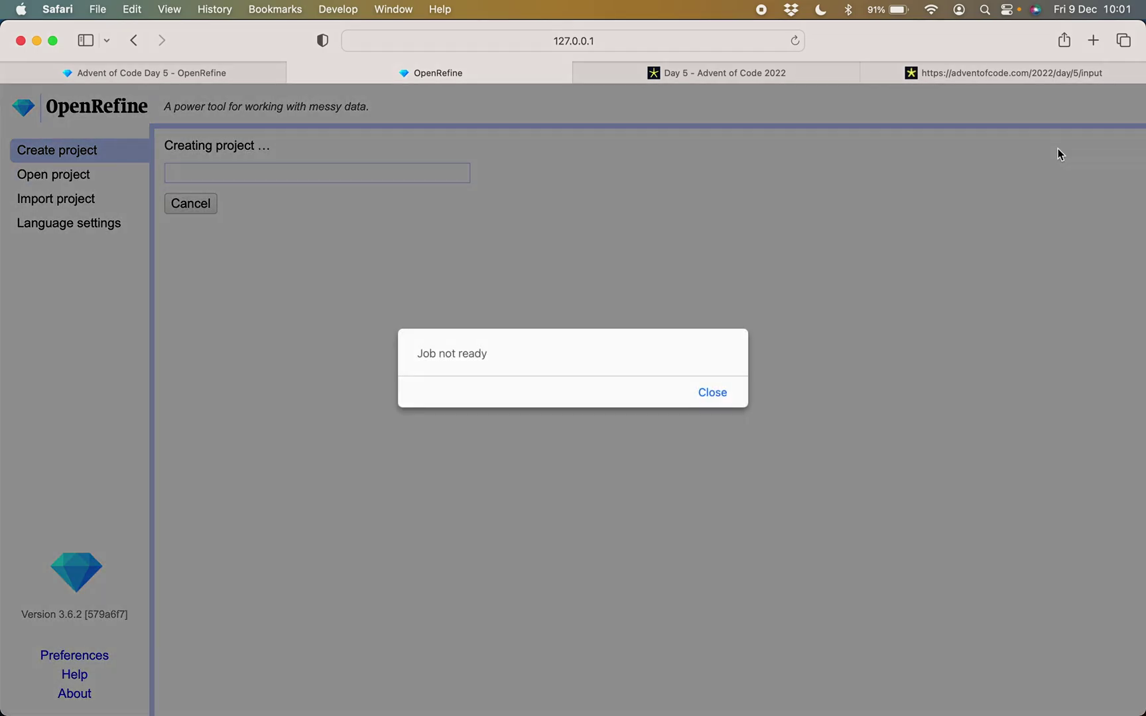
pyautogui.click(711, 394)
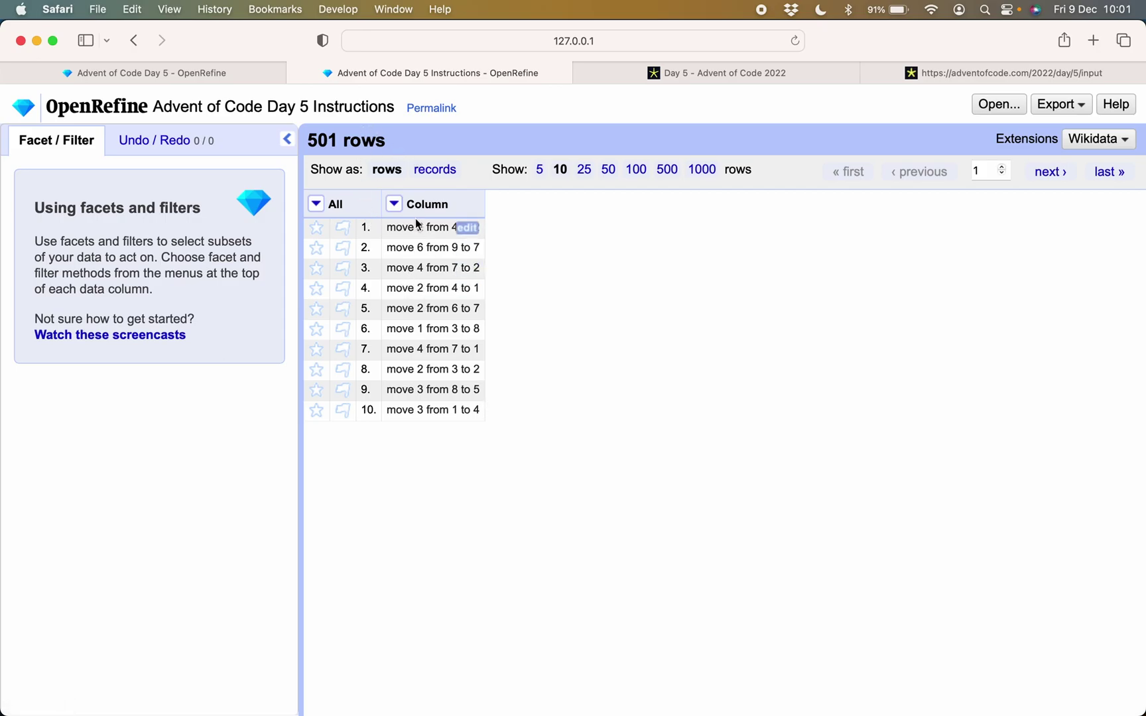
# Re-select the full extracted JSON in the Advent of Code Day 5 project and return to the instructions project
pyautogui.click(217, 74)
pyautogui.moveTo(610, 537); pyautogui.dragTo(583, 189)
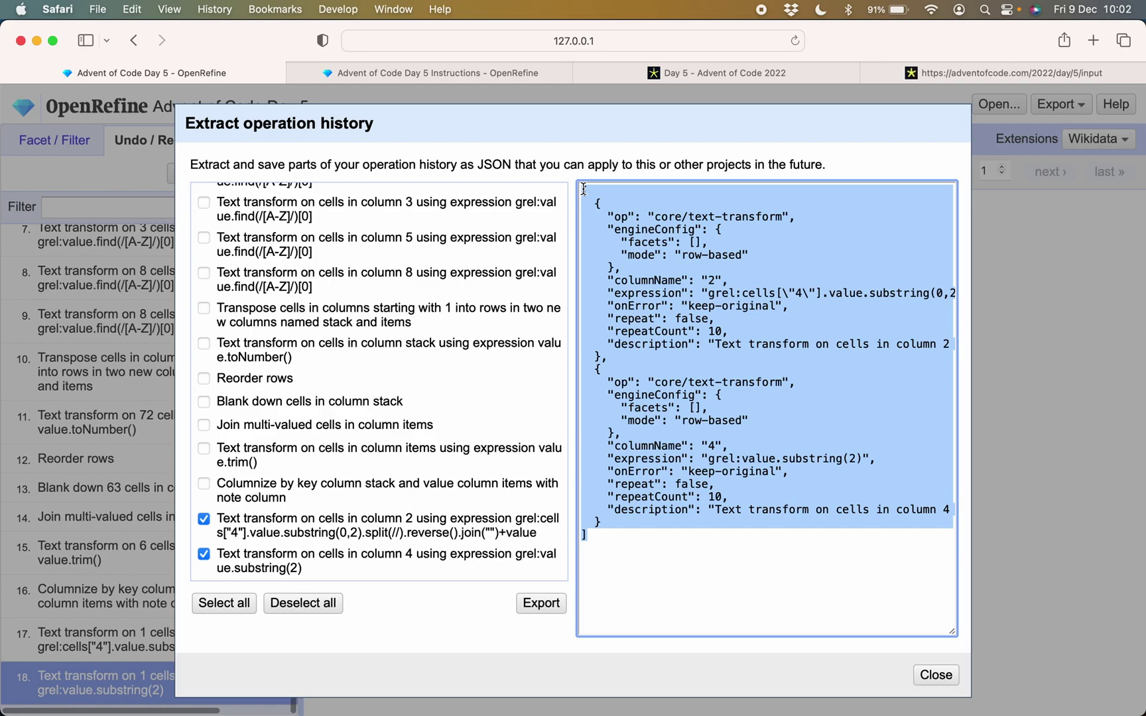
pyautogui.click(499, 74)
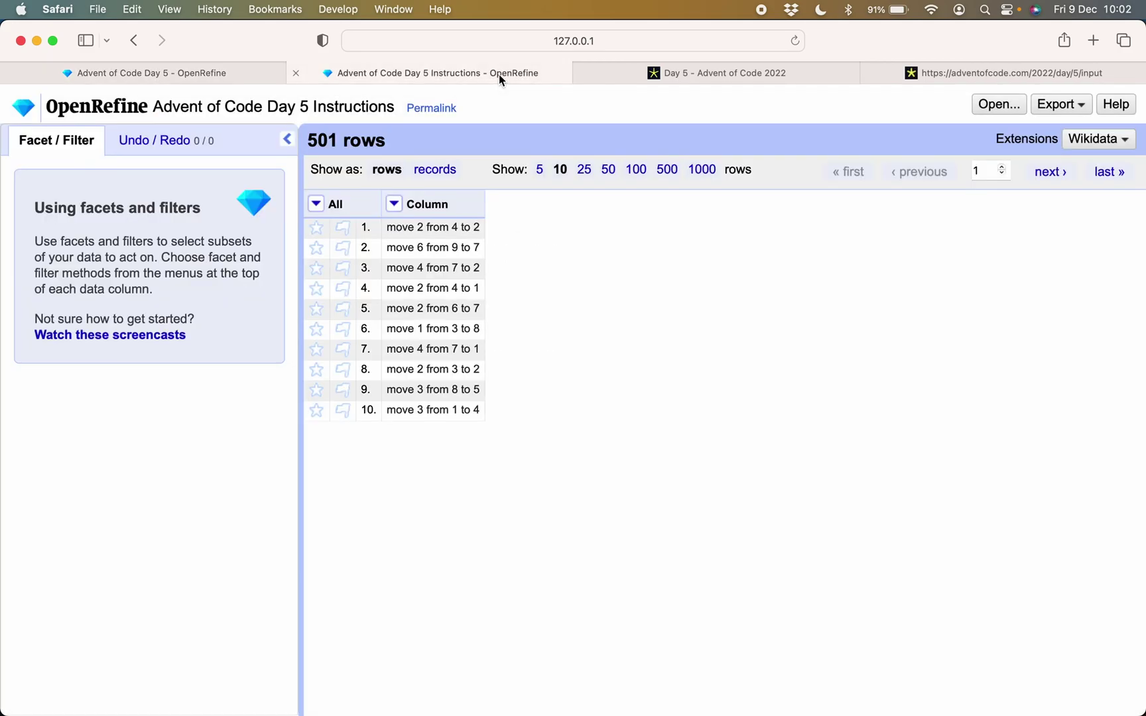
# Transform the cells of the instructions column with the GREL expression value.find(/[0-9]/).join("|")
pyautogui.click(394, 204)
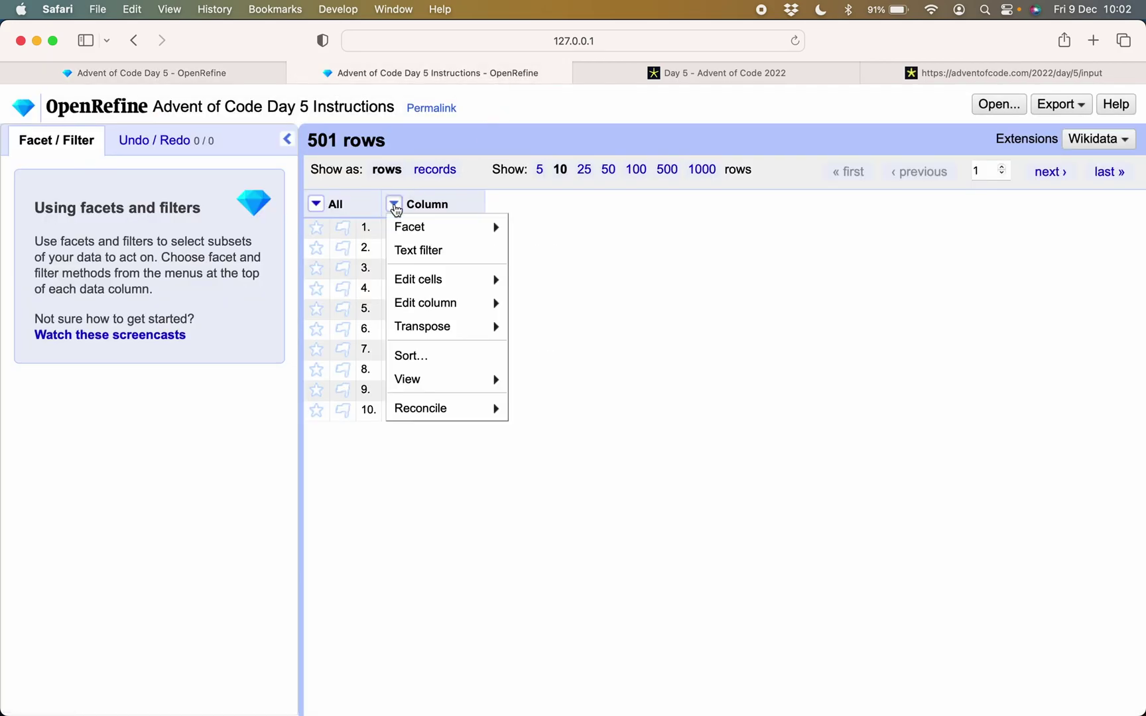
pyautogui.moveTo(407, 277)
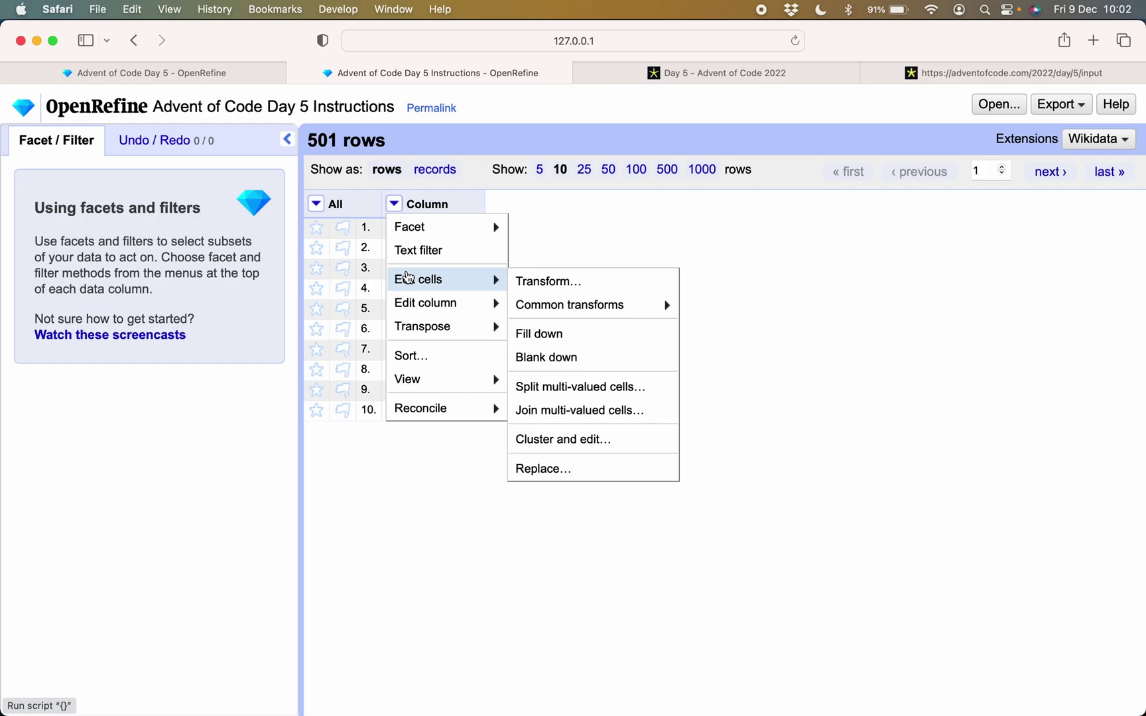
pyautogui.click(522, 282)
pyautogui.click(486, 234)
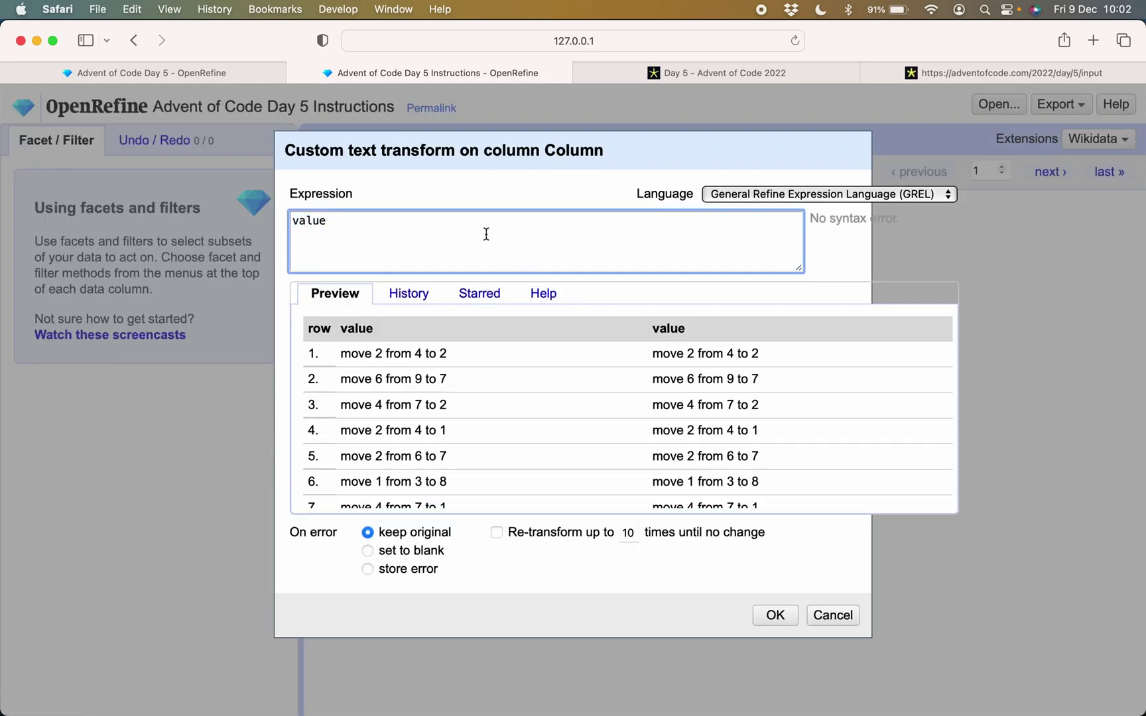
pyautogui.write('.')
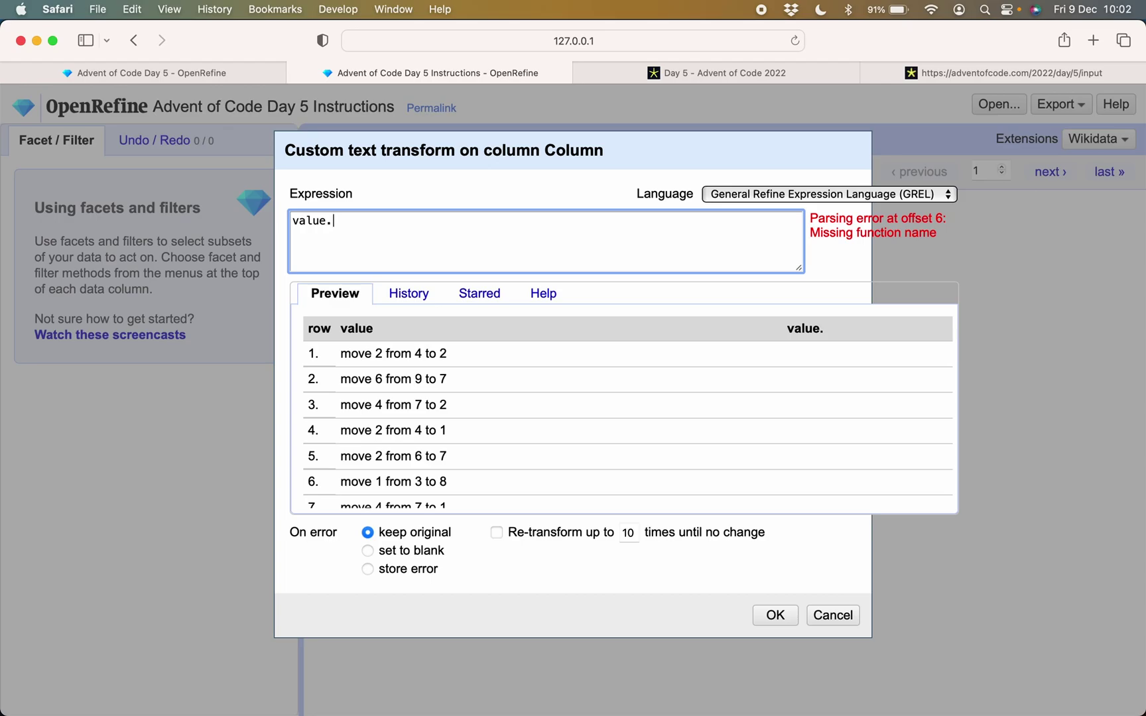
pyautogui.write('find(/')
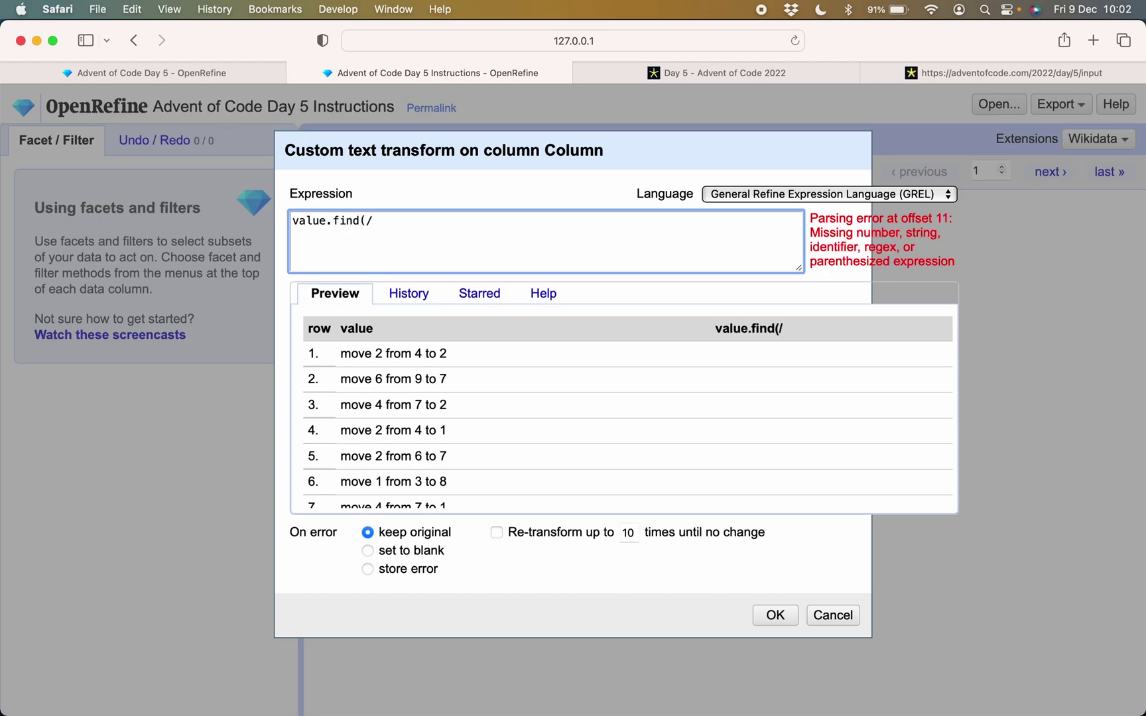
pyautogui.write('[0-9]/')
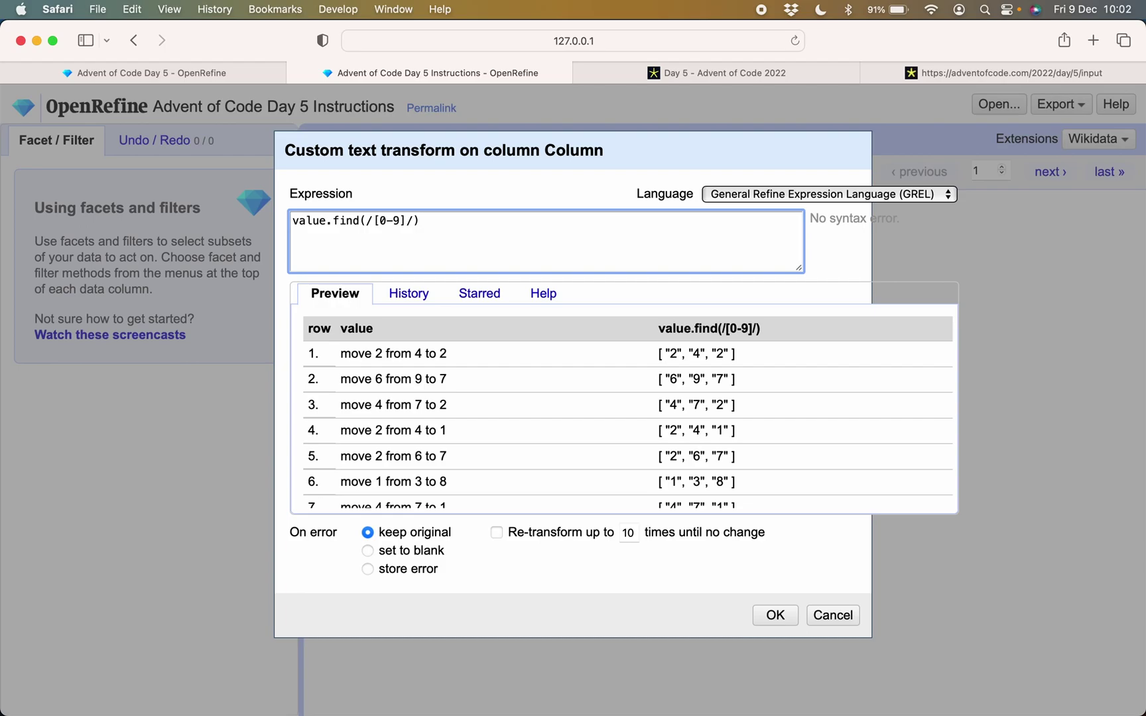
pyautogui.write('join("|')
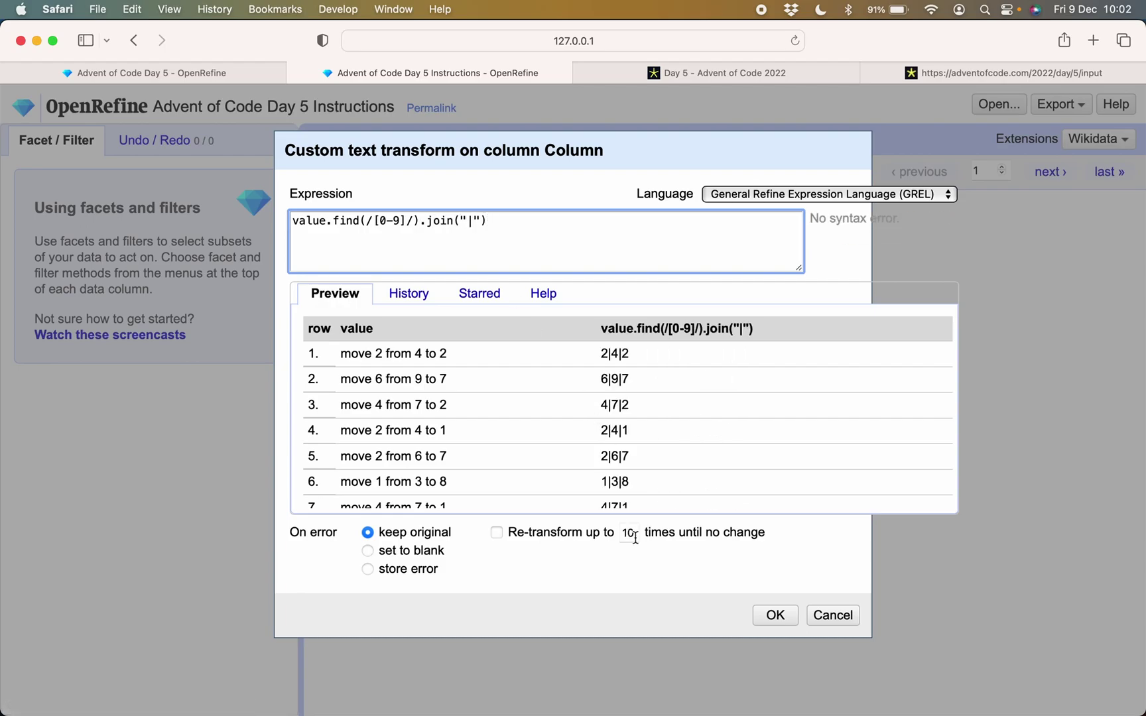
pyautogui.click(775, 614)
# Split the transformed column into several columns using | as the separator
pyautogui.click(405, 207)
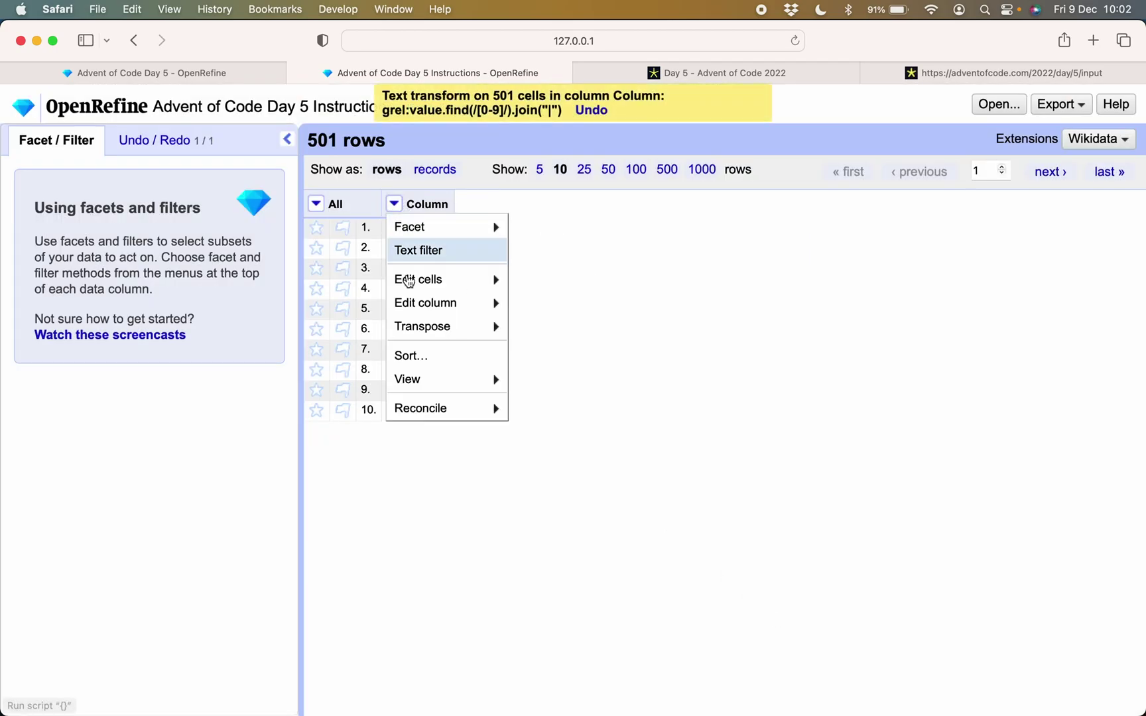
pyautogui.moveTo(434, 303)
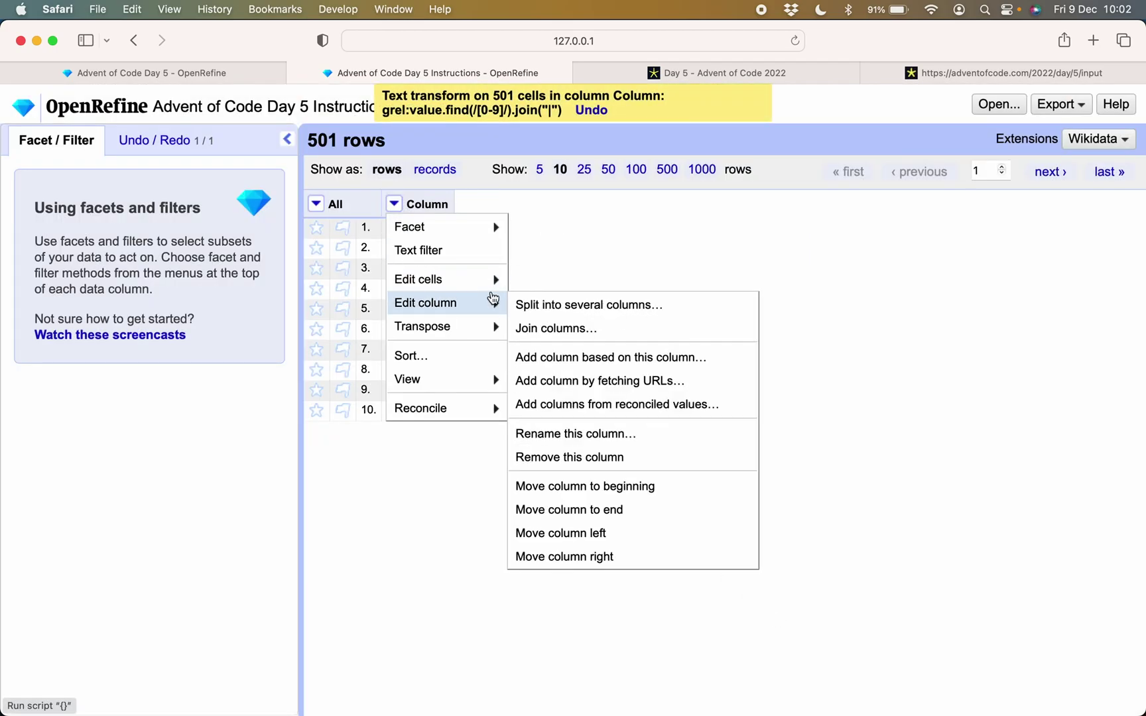
pyautogui.click(554, 304)
pyautogui.click(711, 229)
pyautogui.click(711, 231)
pyautogui.click(421, 254)
pyautogui.press('BackSpace')
pyautogui.write('|')
pyautogui.click(776, 414)
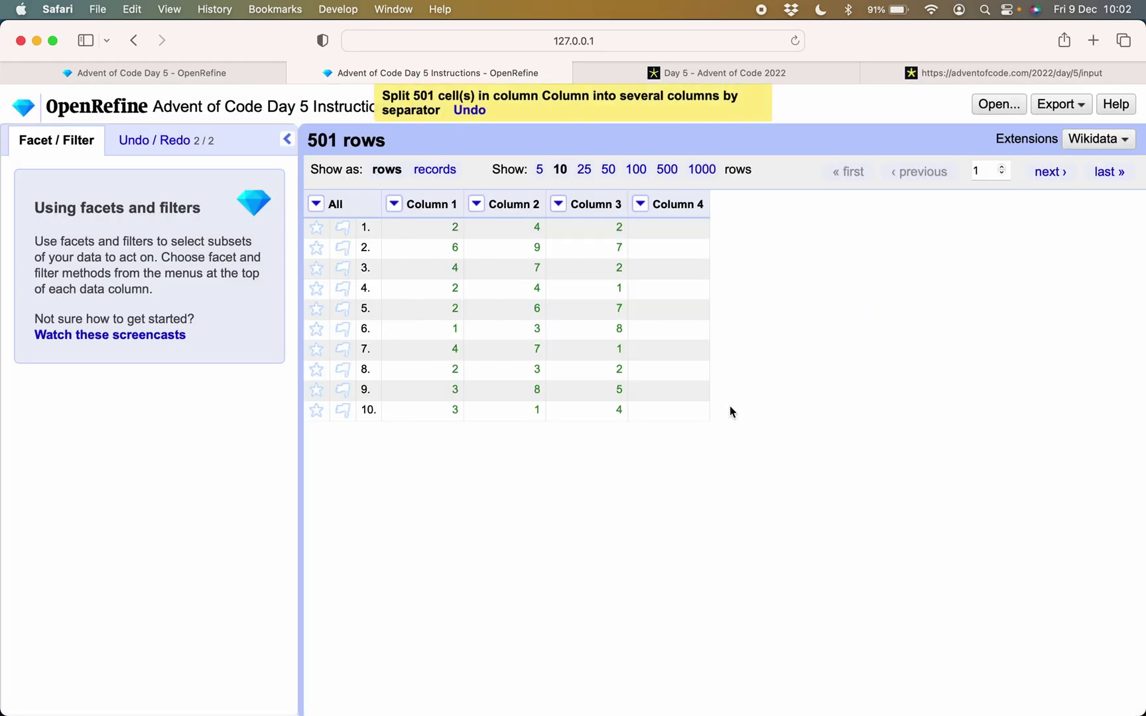
# Rename Column 1 to "number"
pyautogui.click(394, 203)
pyautogui.moveTo(421, 304)
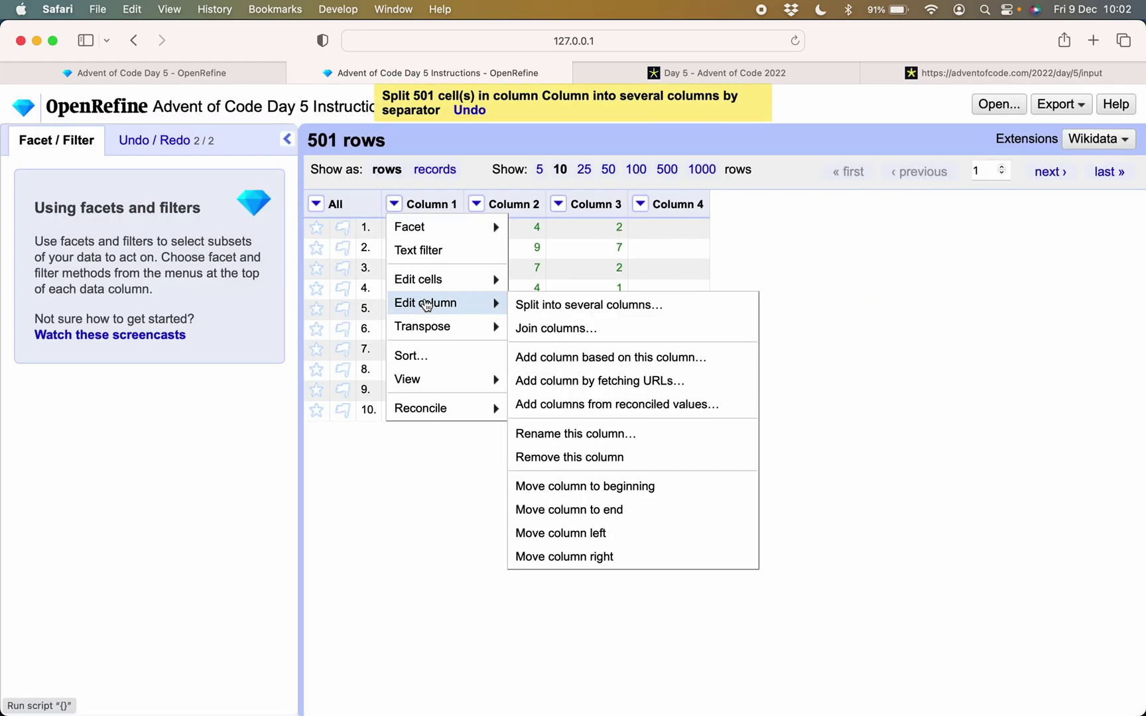
pyautogui.click(582, 436)
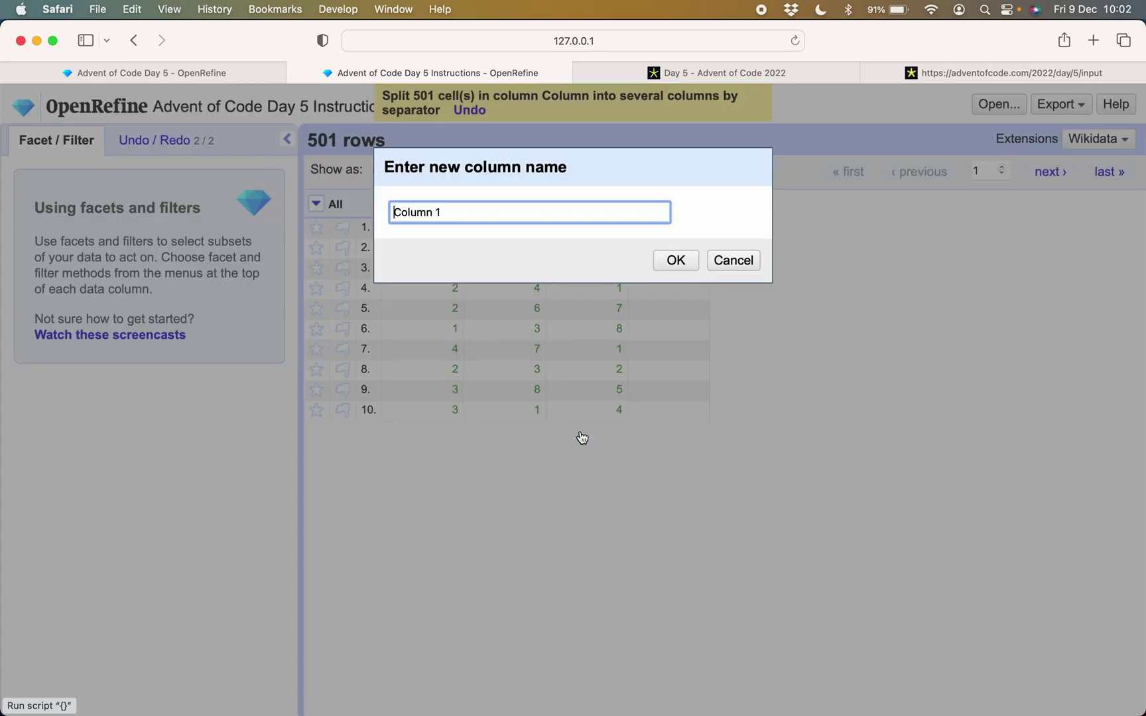
pyautogui.press('super+a')
pyautogui.write('number')
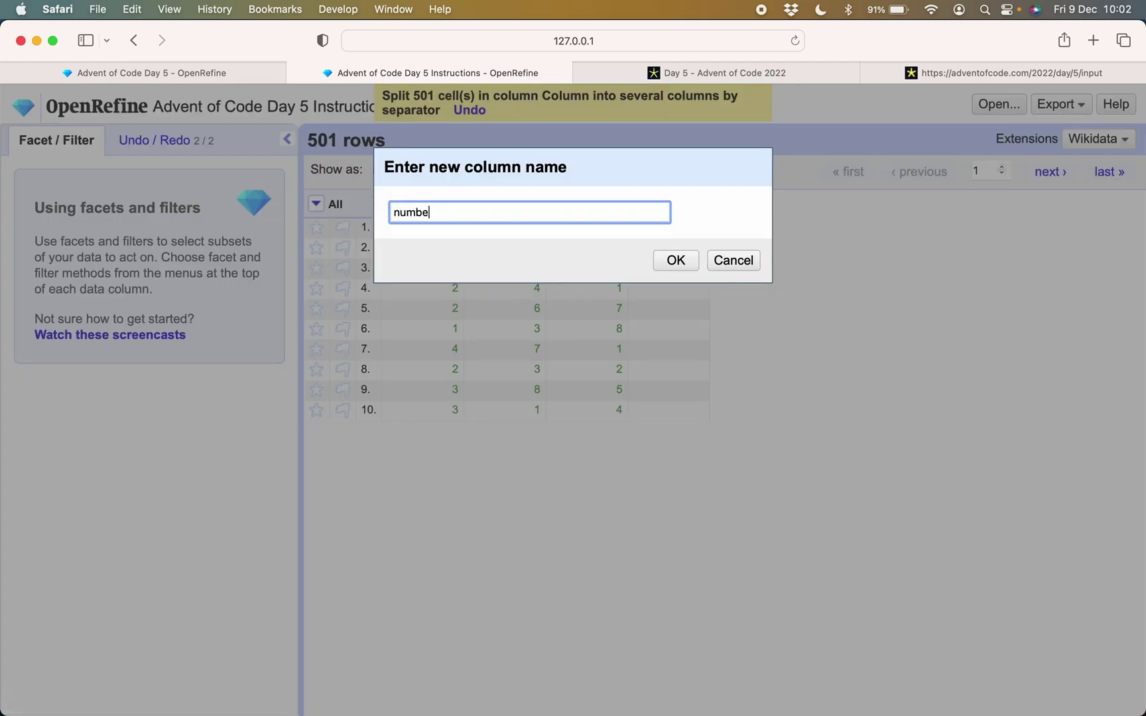
pyautogui.press('Return')
# Rename Column 2 to "origin", checking the order of the values against the puzzle input page
pyautogui.click(466, 203)
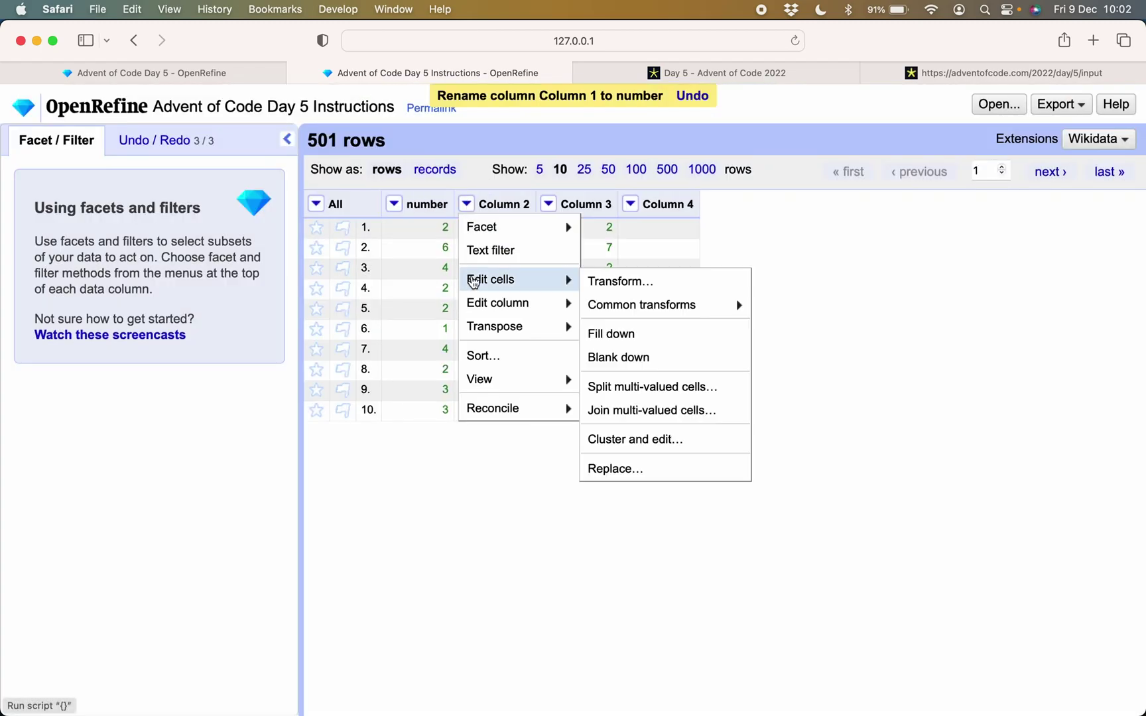
pyautogui.moveTo(517, 303)
pyautogui.click(646, 437)
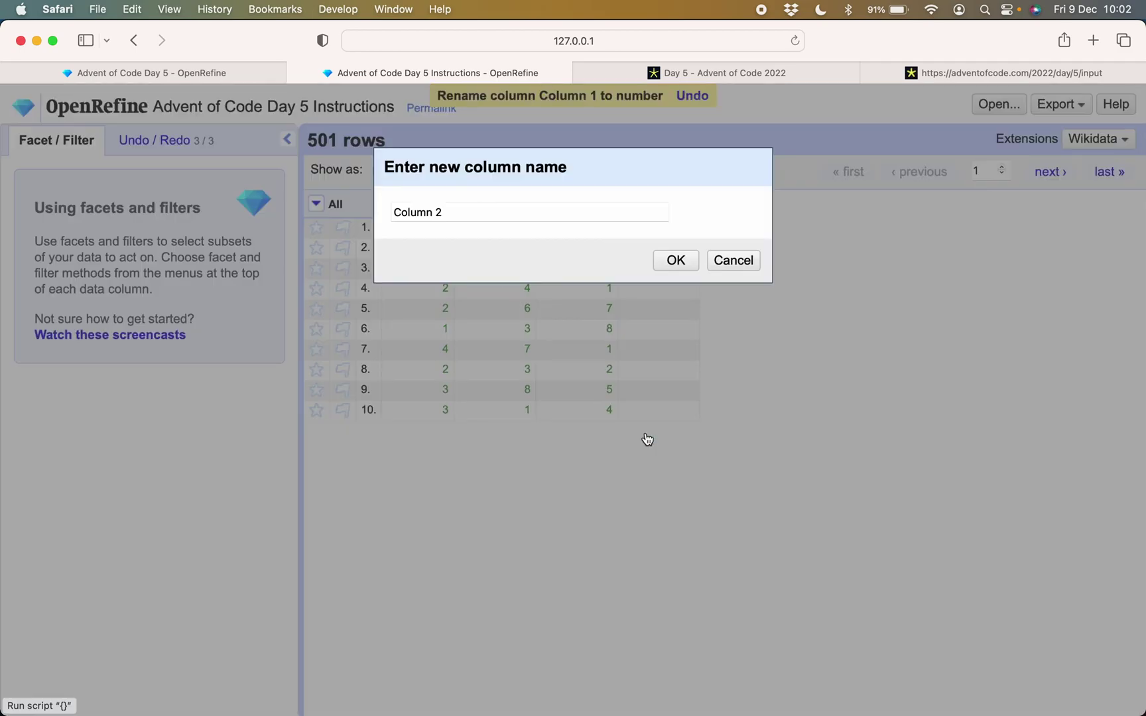
pyautogui.click(942, 73)
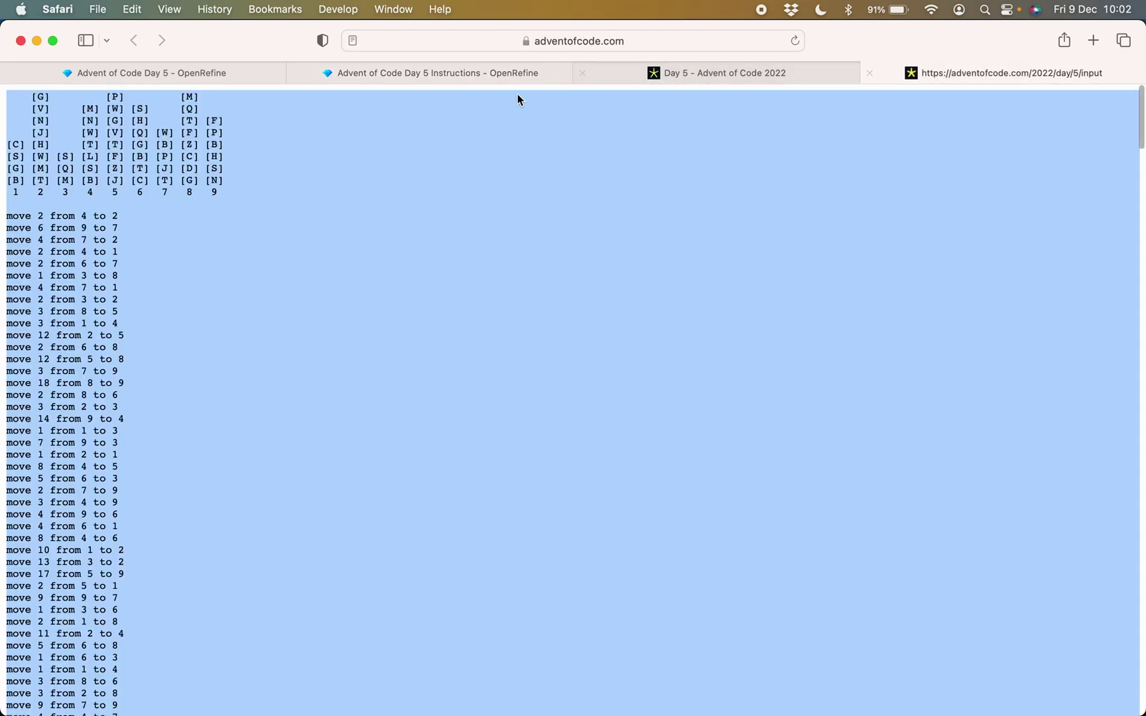
pyautogui.click(485, 73)
pyautogui.click(456, 215)
pyautogui.press('super+a')
pyautogui.write('origina')
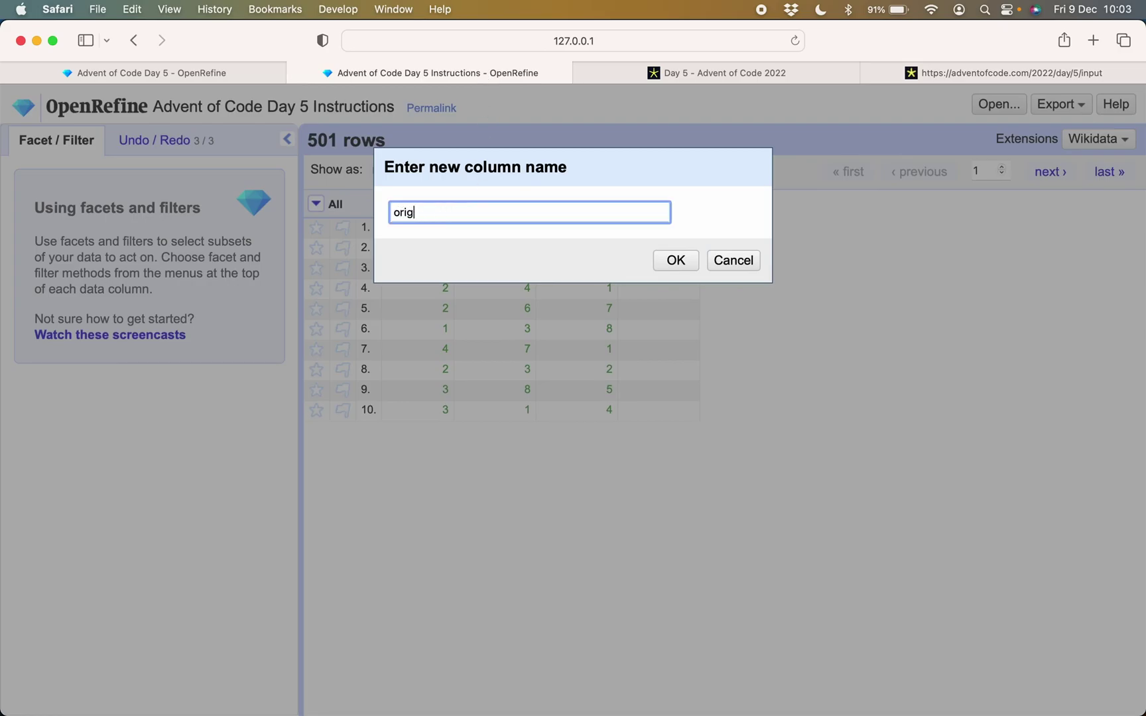
pyautogui.click(676, 260)
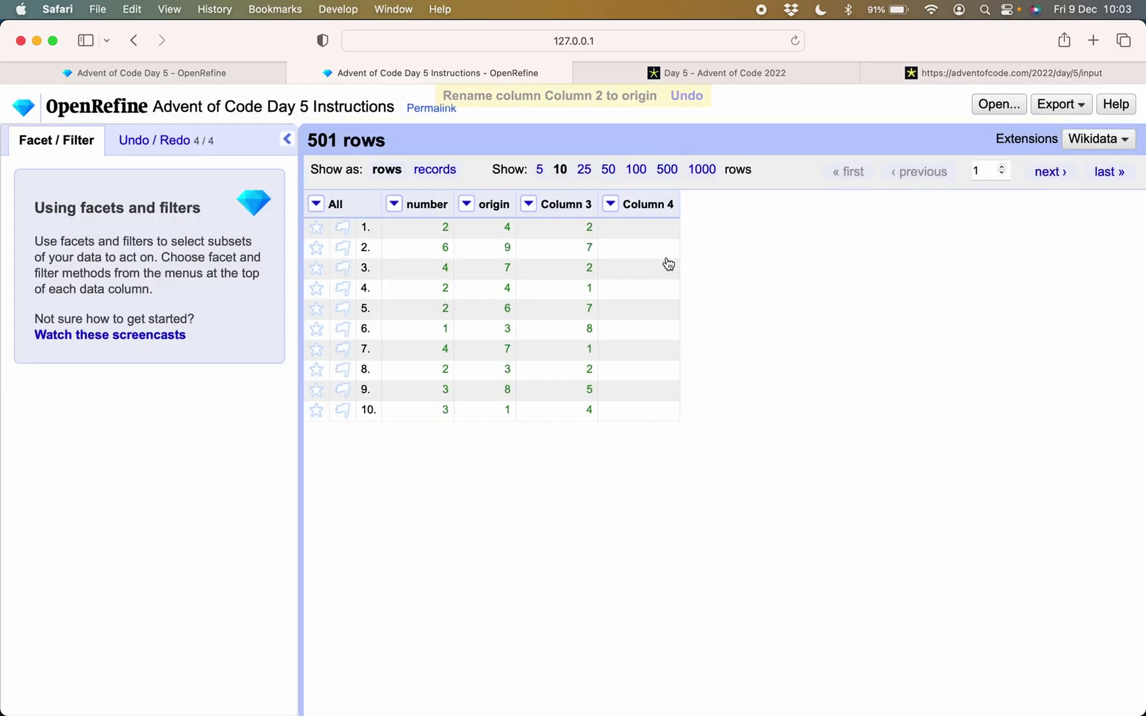
# Rename Column 3 to "destination"
pyautogui.click(529, 205)
pyautogui.moveTo(560, 232)
pyautogui.moveTo(567, 279)
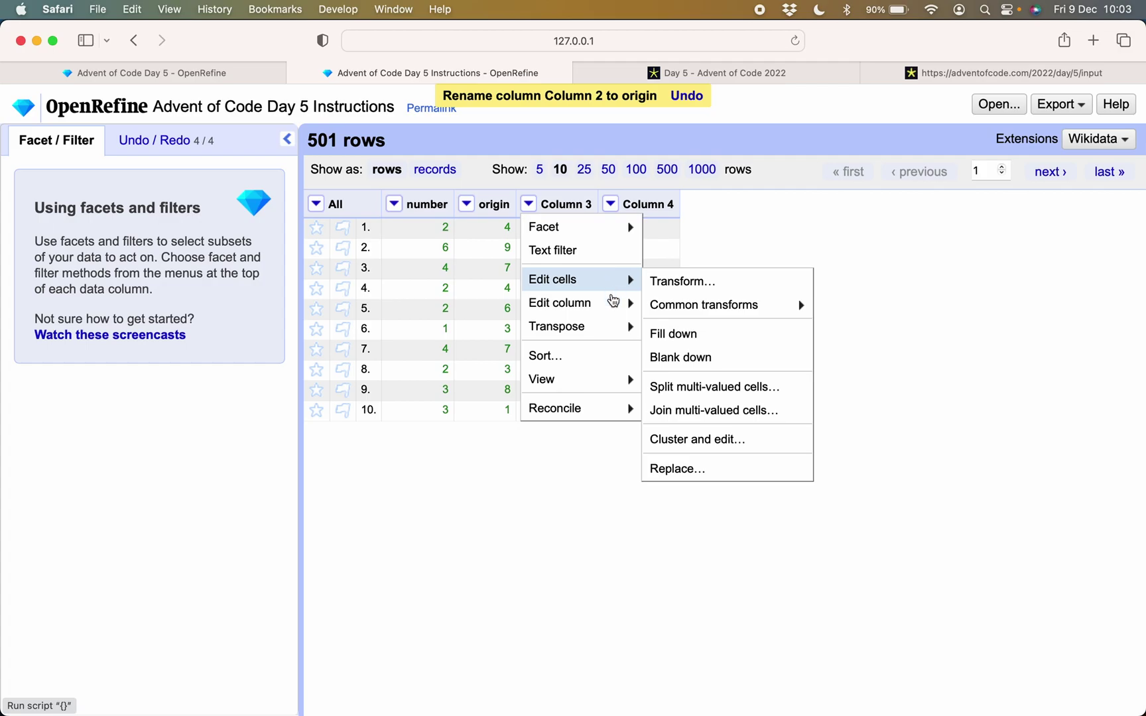
pyautogui.moveTo(613, 305)
pyautogui.click(711, 435)
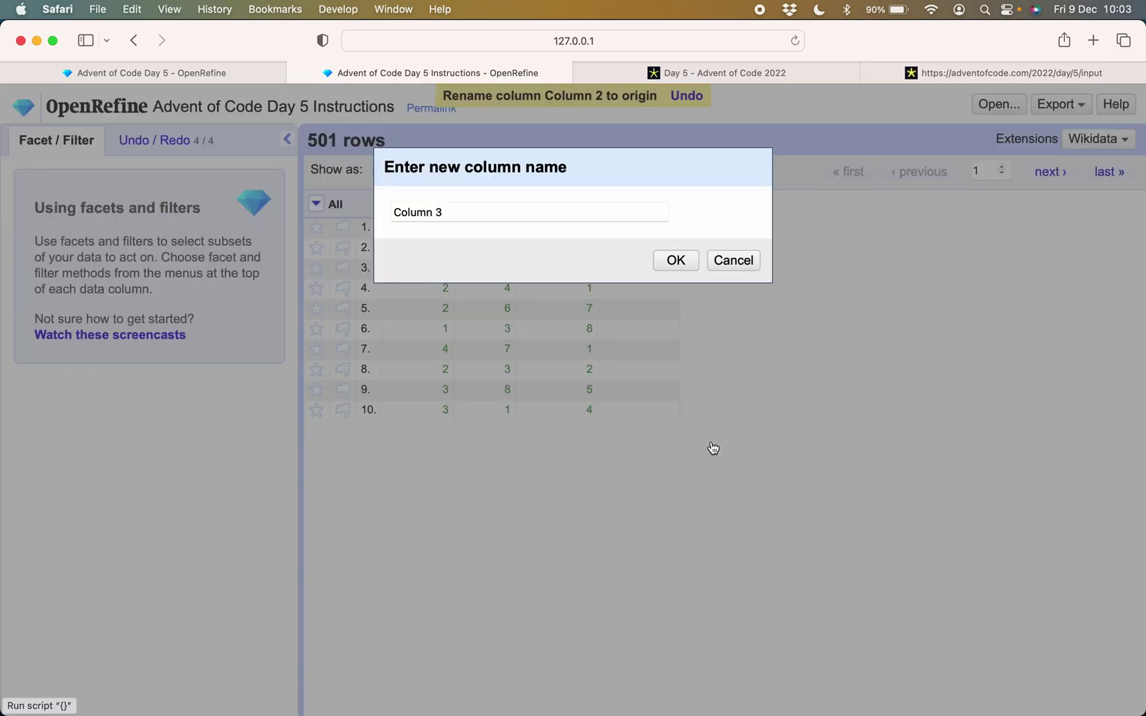
pyautogui.click(537, 213)
pyautogui.press('super+a')
pyautogui.write('d')
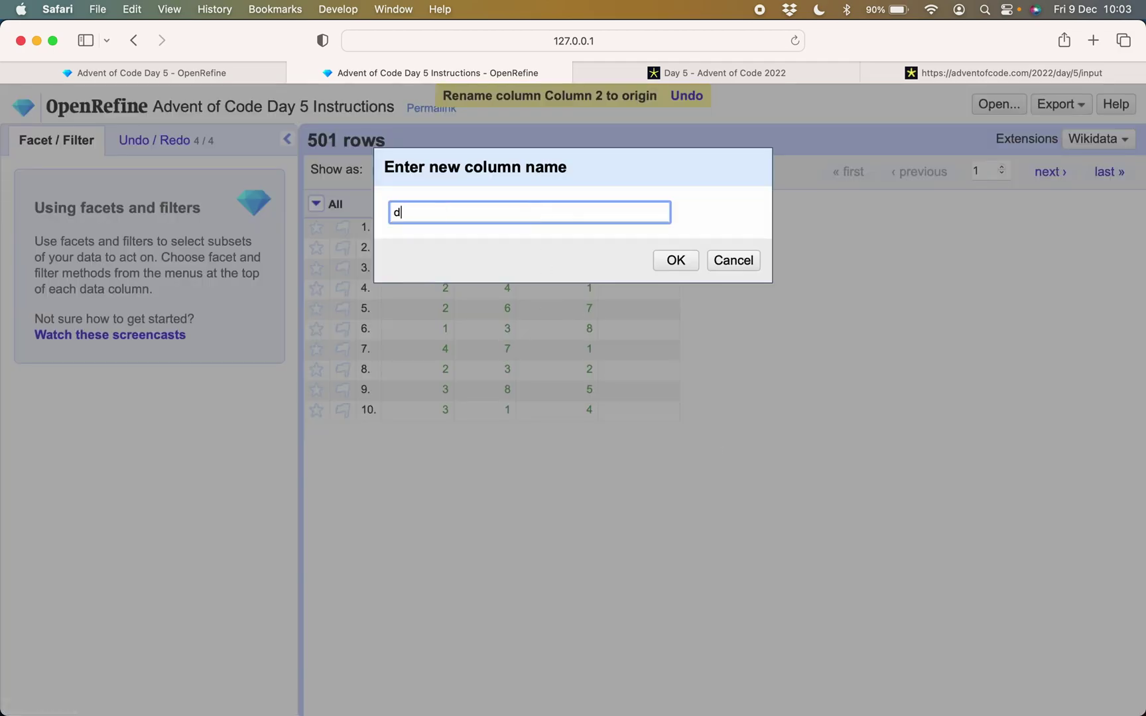
pyautogui.write('st')
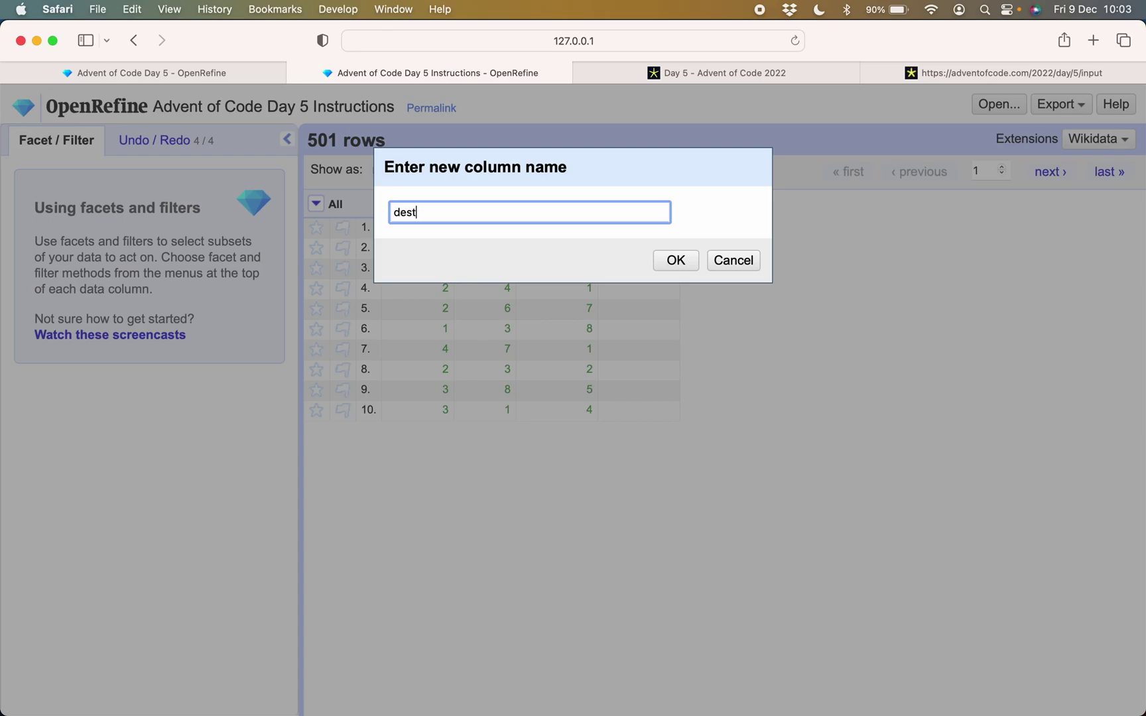
pyautogui.write('stination')
pyautogui.click(671, 261)
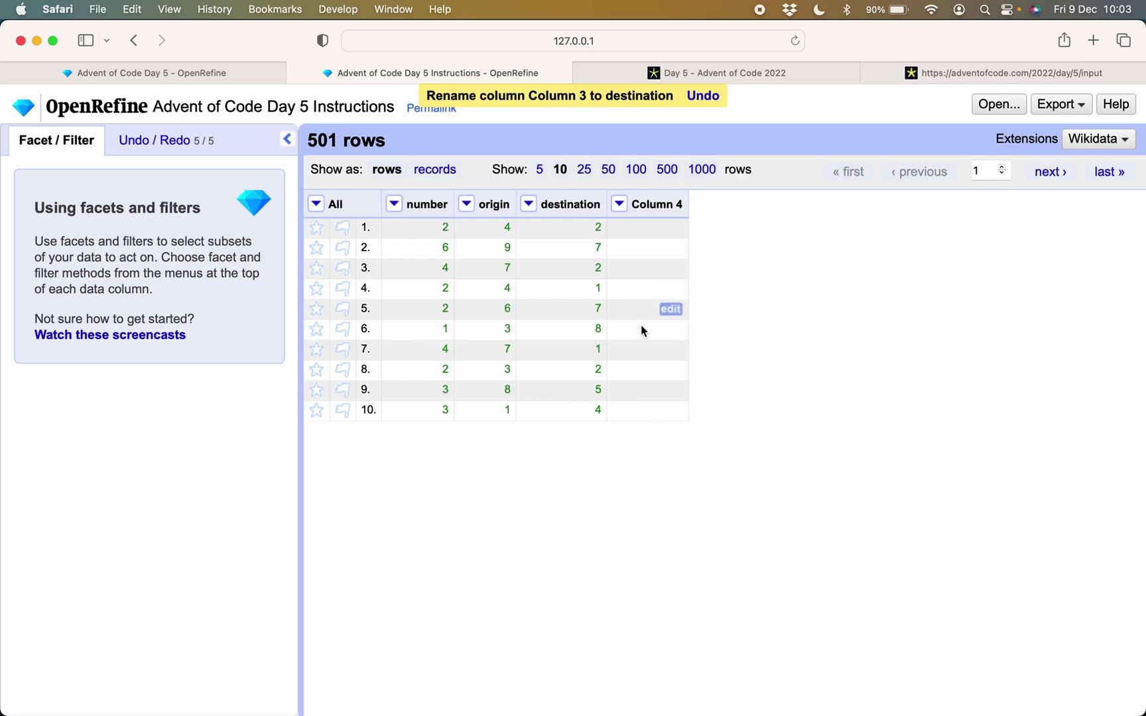
# Examine the values of Column 4 with a text facet and remove the facet
pyautogui.click(618, 204)
pyautogui.moveTo(633, 226)
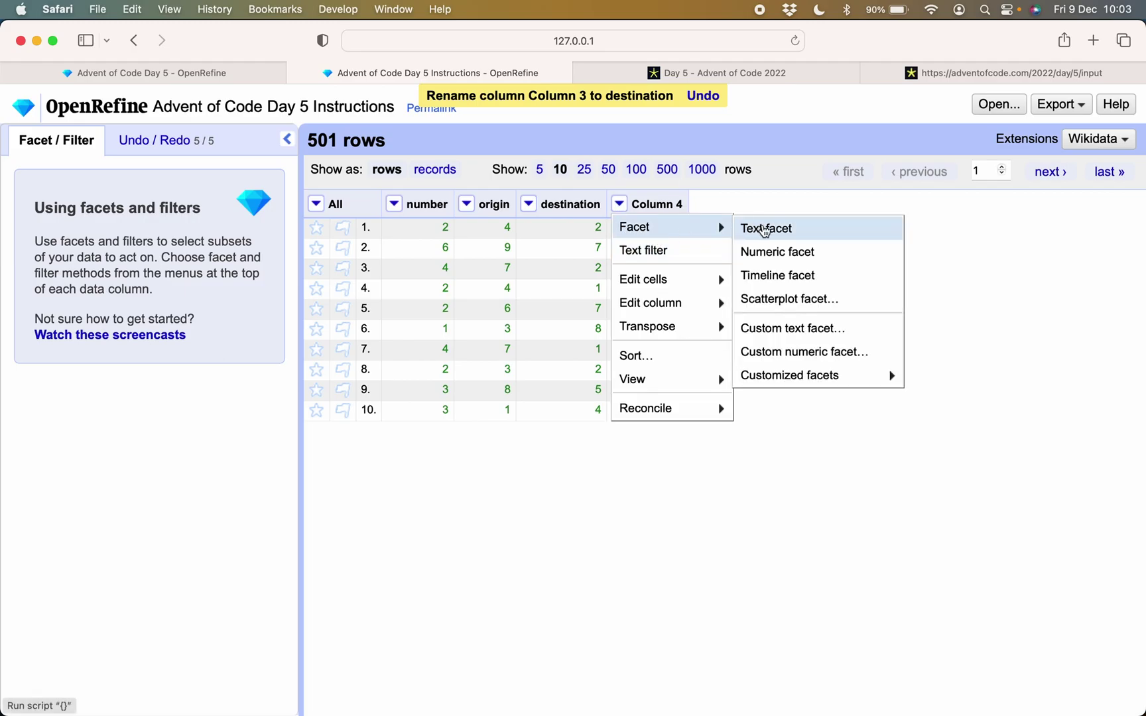
pyautogui.click(764, 229)
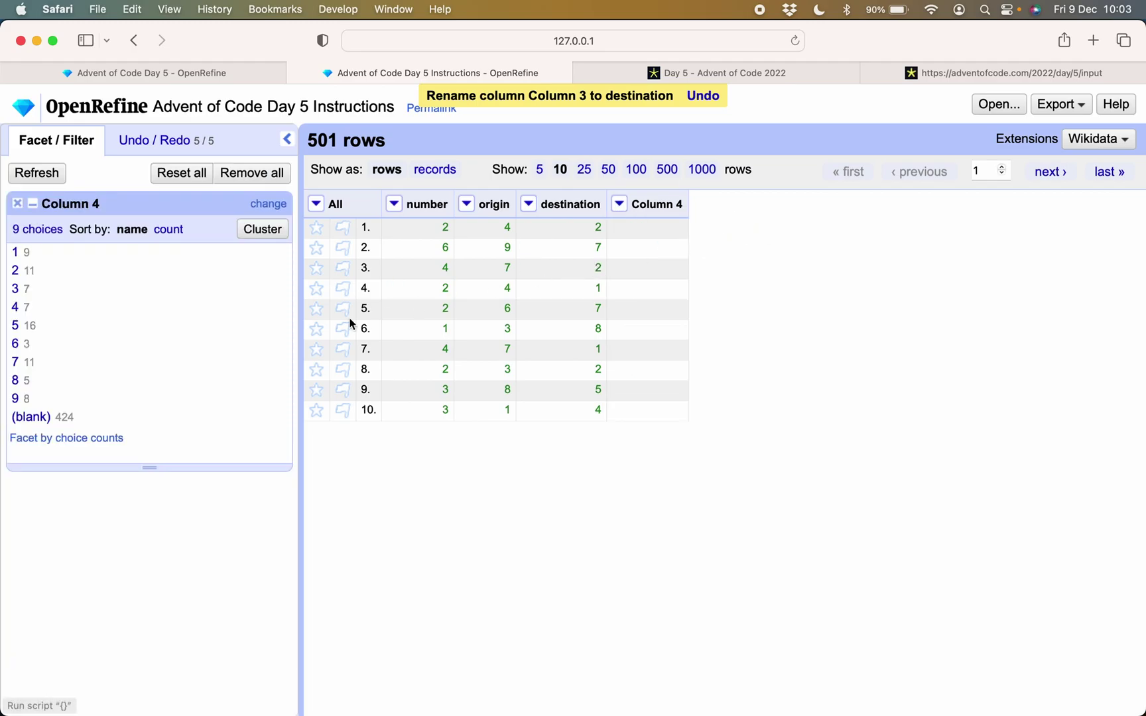
pyautogui.click(17, 203)
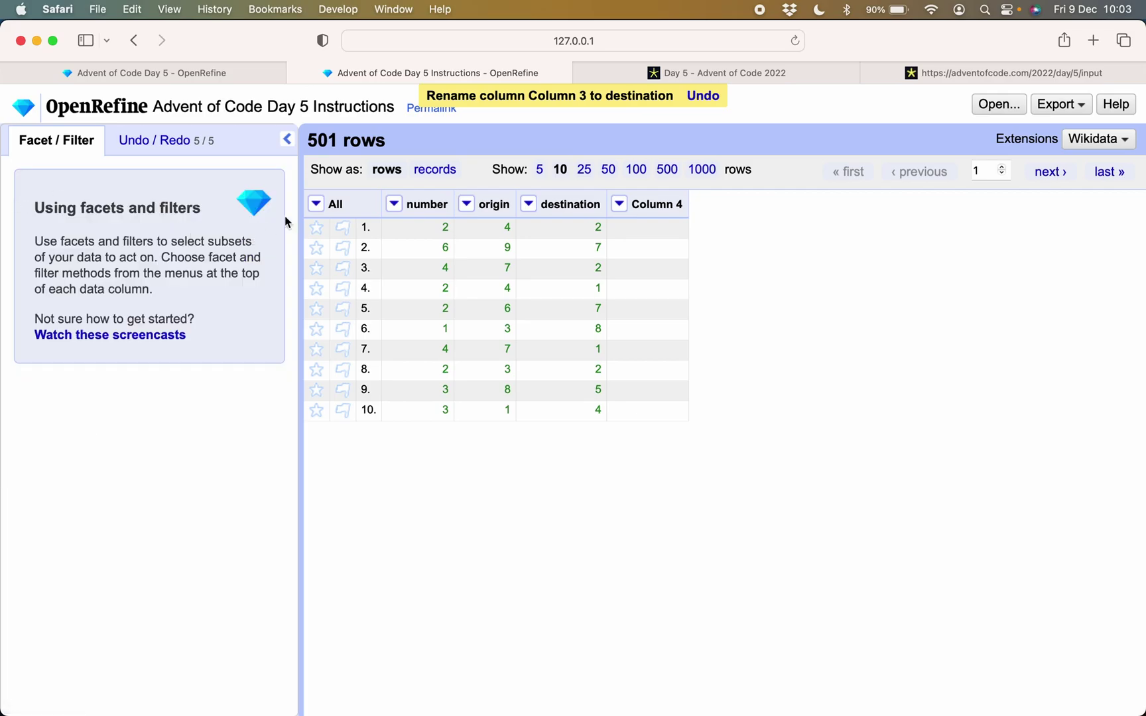
# Revert the project history to the Create project state, undoing the find-based transform, the column split and the renames
pyautogui.click(180, 141)
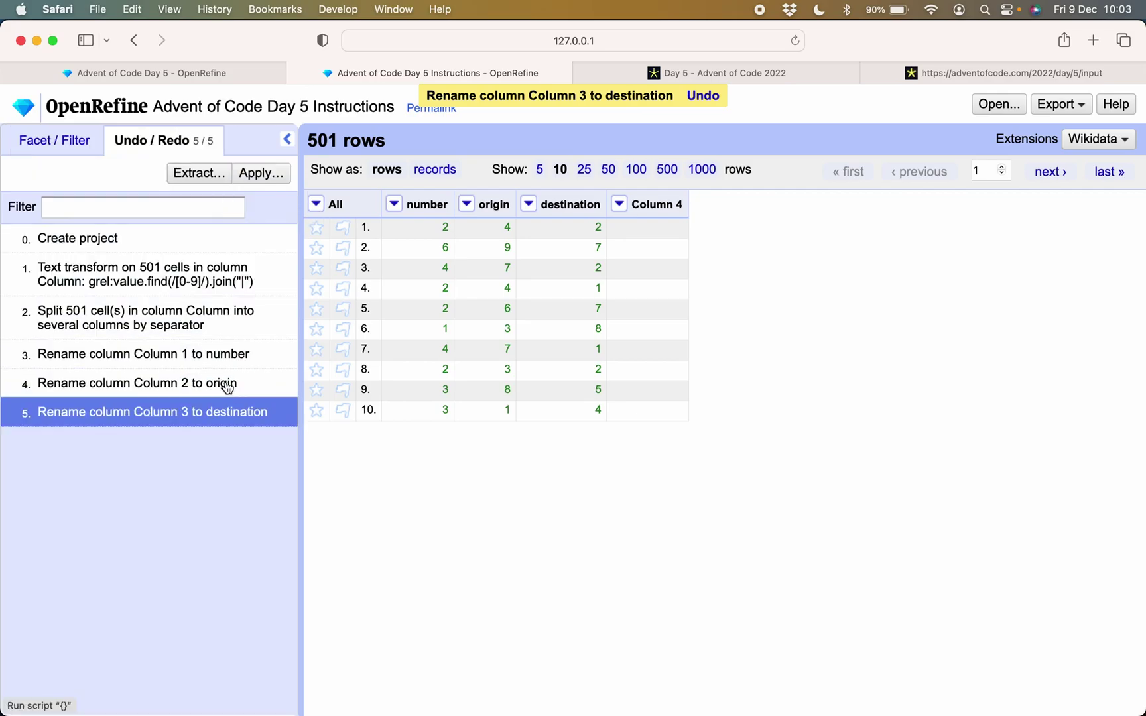
pyautogui.click(217, 324)
pyautogui.click(207, 292)
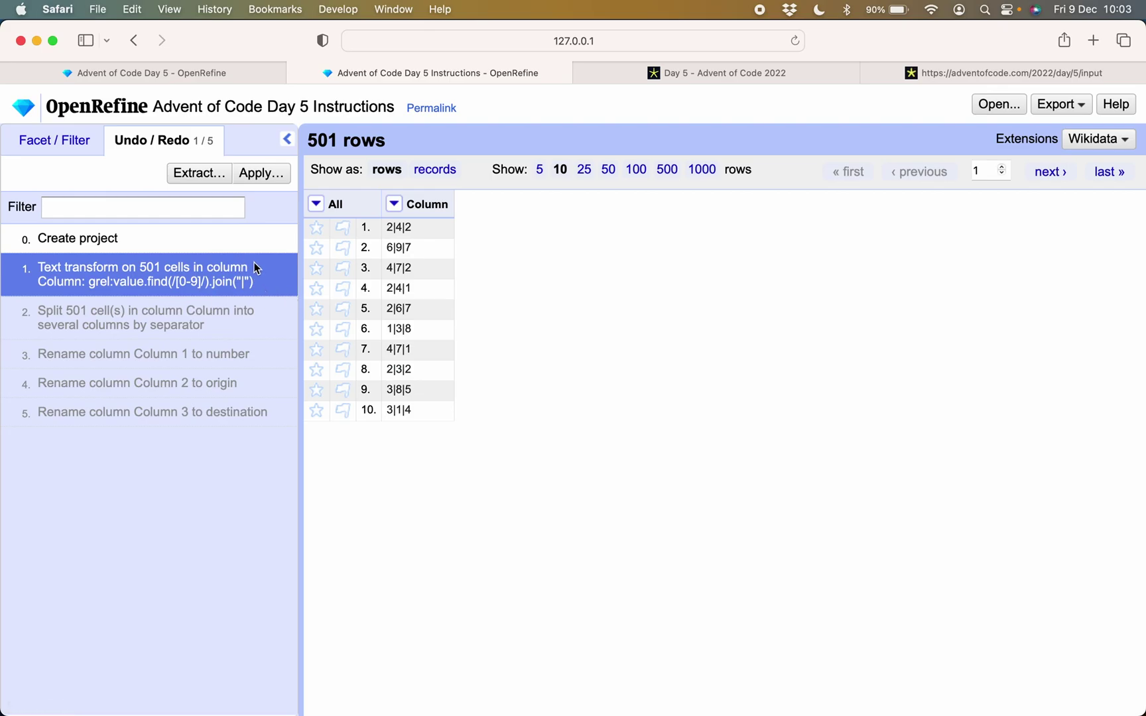
pyautogui.click(231, 243)
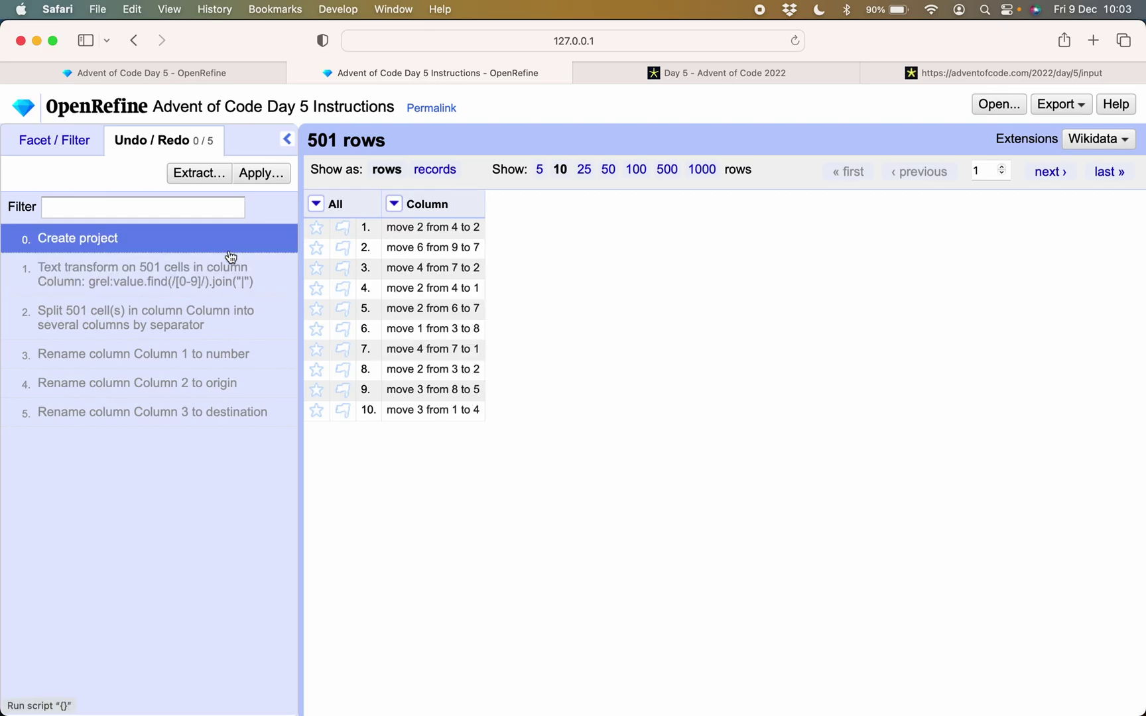
# Transform the cells of the instructions column with the GREL expression value.match(/move (\d+) from (\d+) to (\d+)/).join("|")
pyautogui.click(393, 205)
pyautogui.moveTo(437, 279)
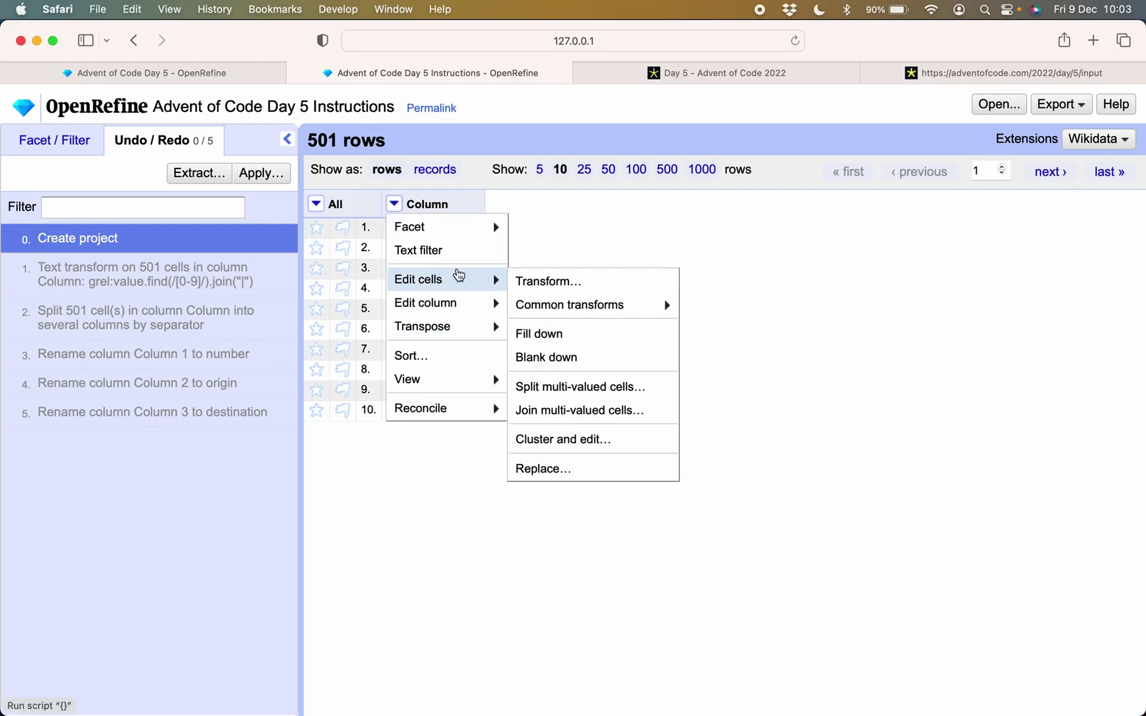
pyautogui.click(527, 274)
pyautogui.click(470, 237)
pyautogui.write('.mat')
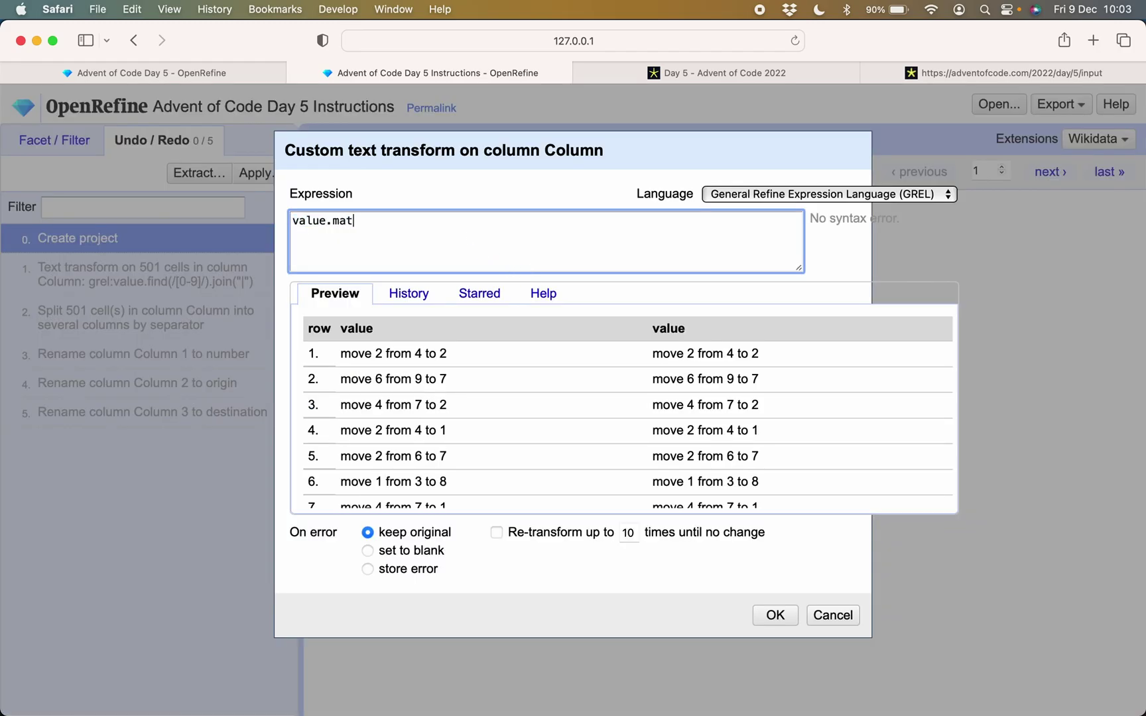
pyautogui.write('ch(/mov')
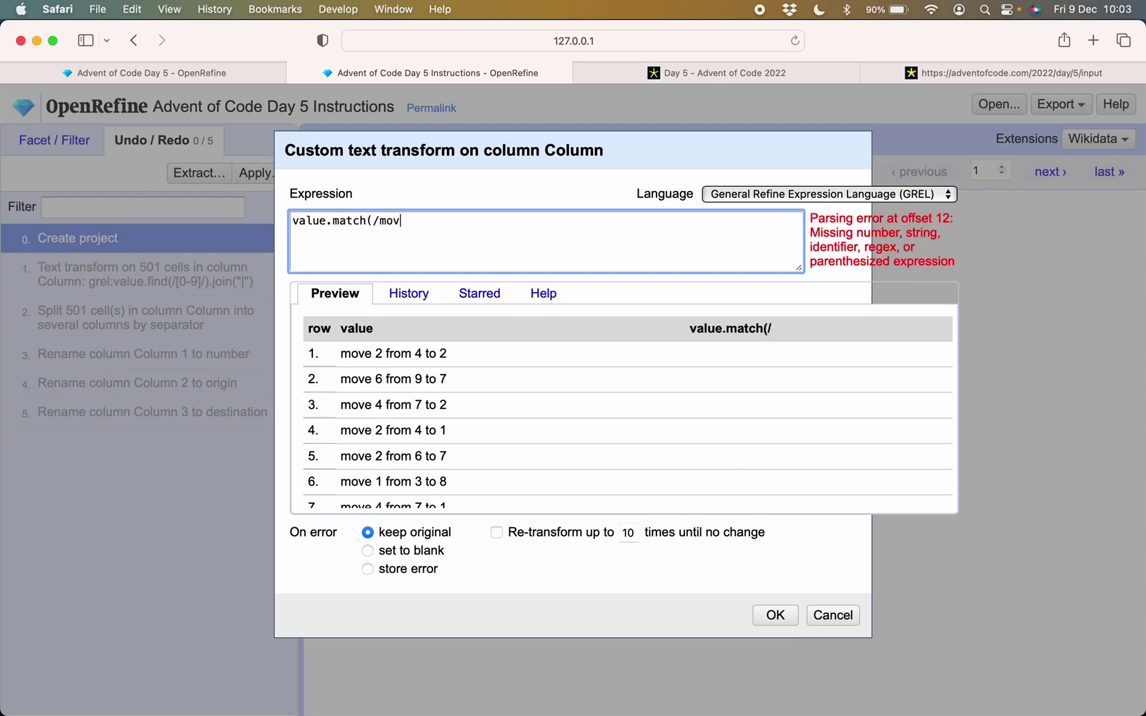
pyautogui.write('e \\d+')
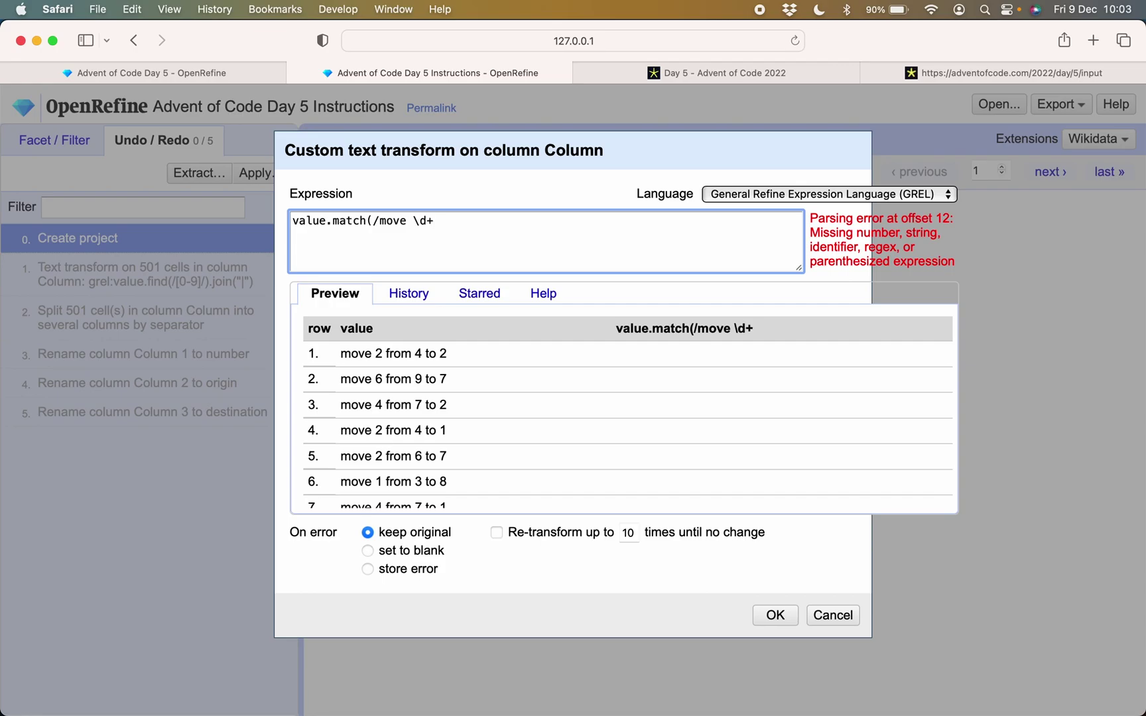
pyautogui.write('(')
pyautogui.press('Right')
pyautogui.press('Right')
pyautogui.press('Right')
pyautogui.write(') from')
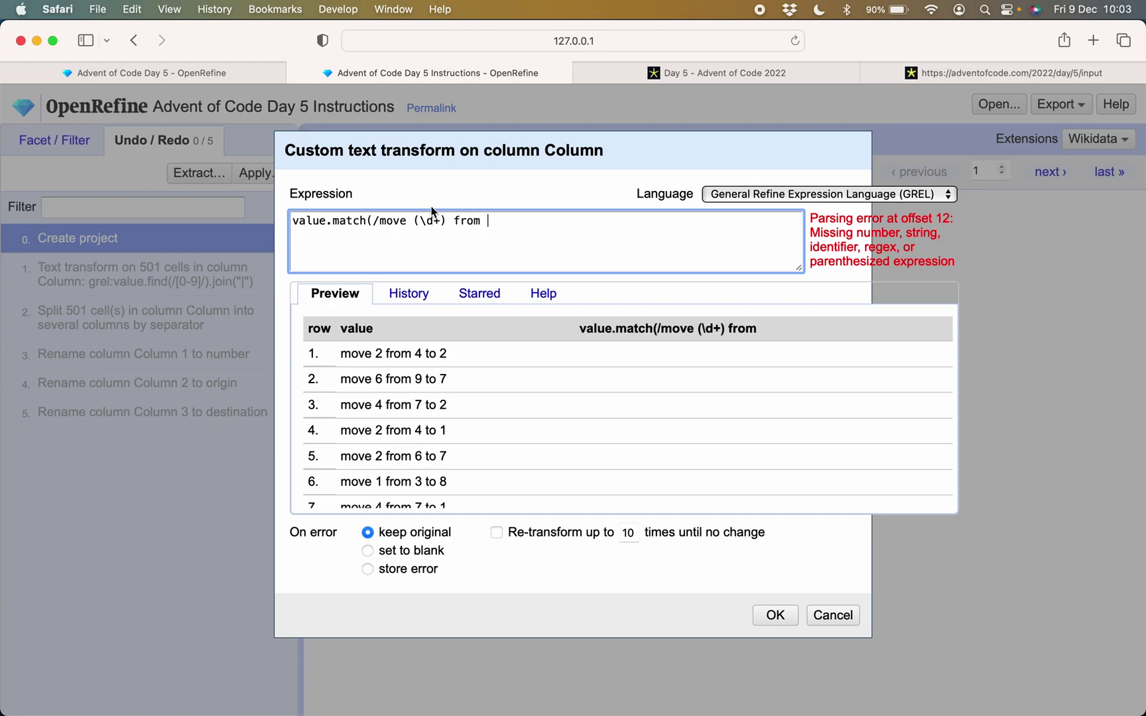
pyautogui.moveTo(412, 221); pyautogui.dragTo(447, 220)
pyautogui.press('super+c')
pyautogui.click(493, 221)
pyautogui.press('super+v')
pyautogui.write('to')
pyautogui.press('super+v')
pyautogui.write('/).')
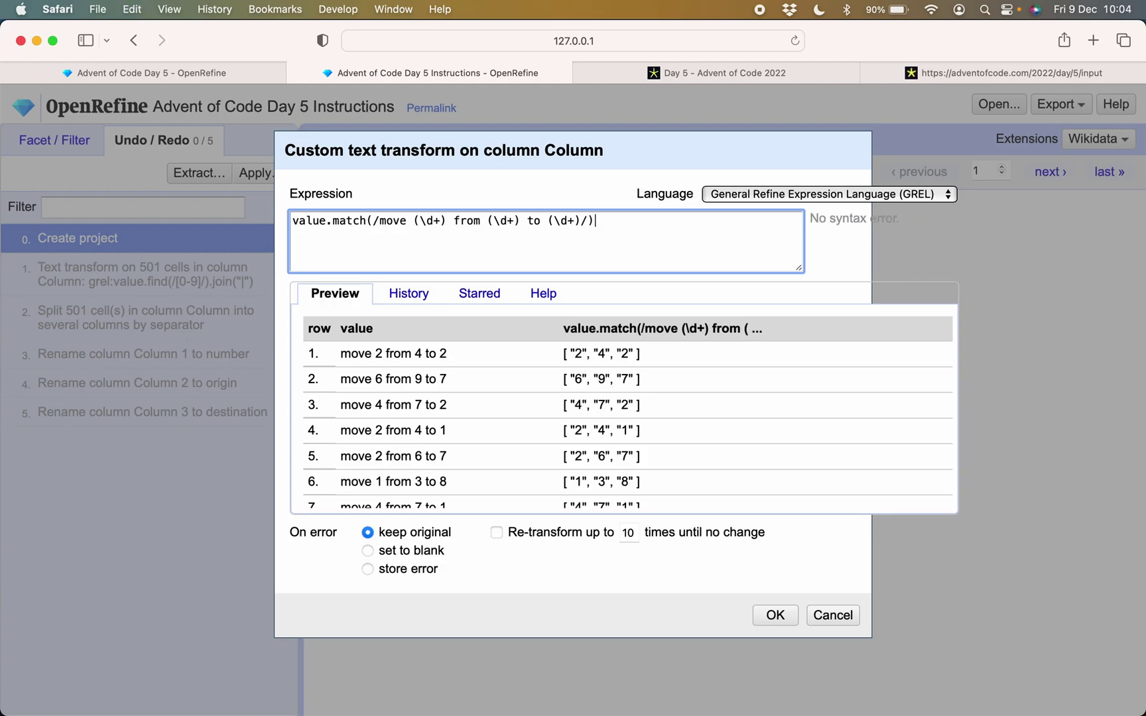
pyautogui.write('join("|")')
pyautogui.click(769, 615)
# Split the match-transformed column into several columns using | as the separator
pyautogui.click(394, 204)
pyautogui.moveTo(427, 302)
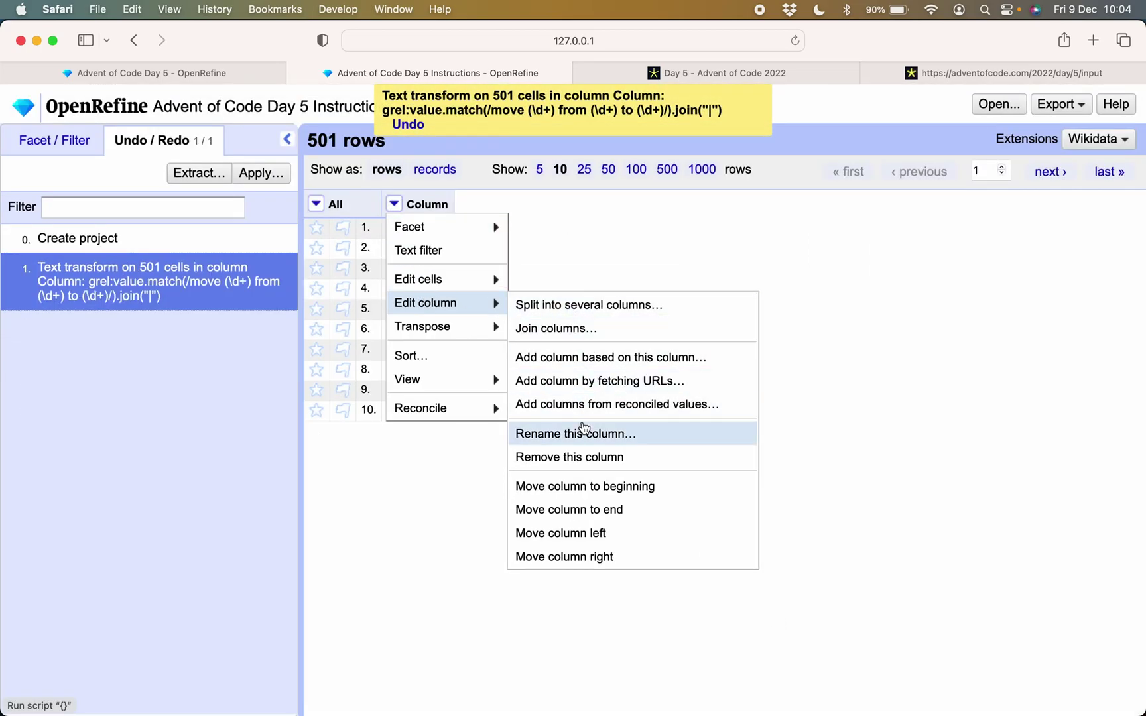
pyautogui.click(570, 307)
pyautogui.write('|')
pyautogui.click(766, 414)
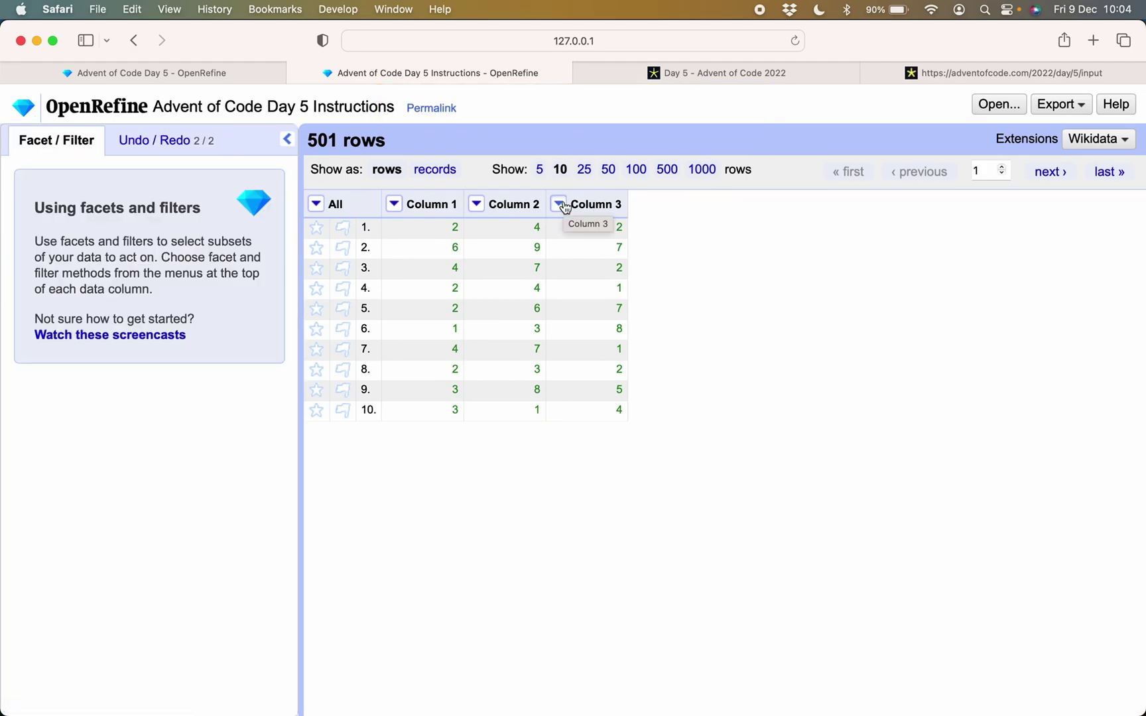
# Rename the newly split Column 1 to "number"
pyautogui.click(393, 210)
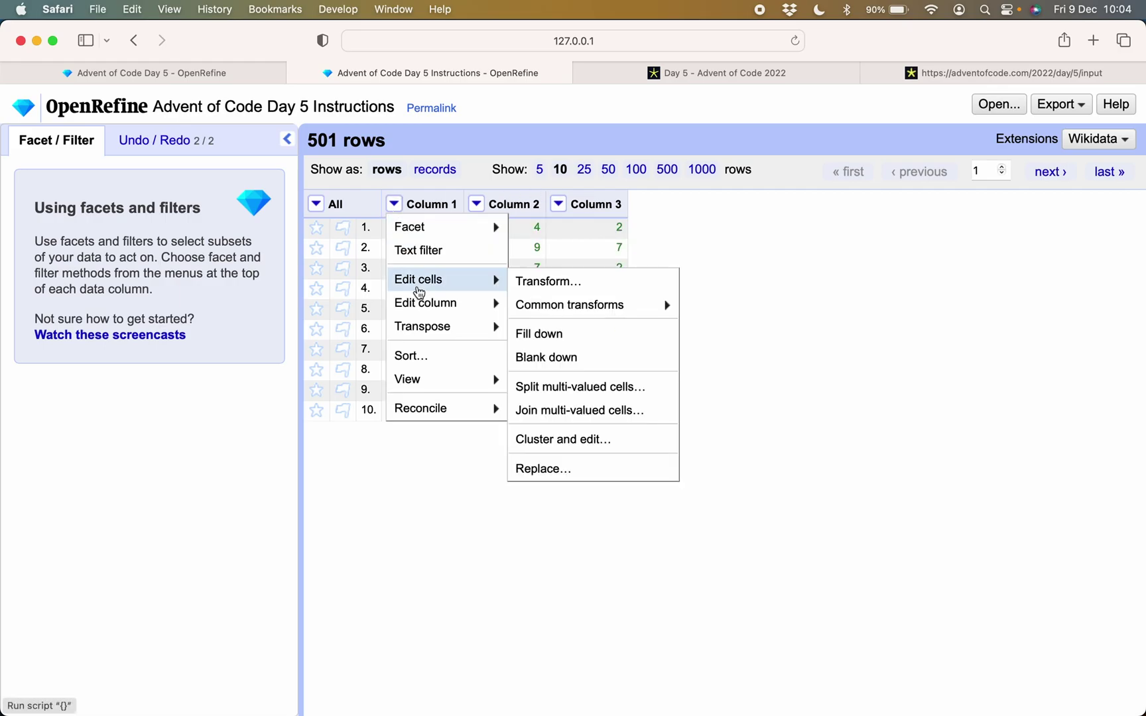
pyautogui.moveTo(493, 302)
pyautogui.click(593, 433)
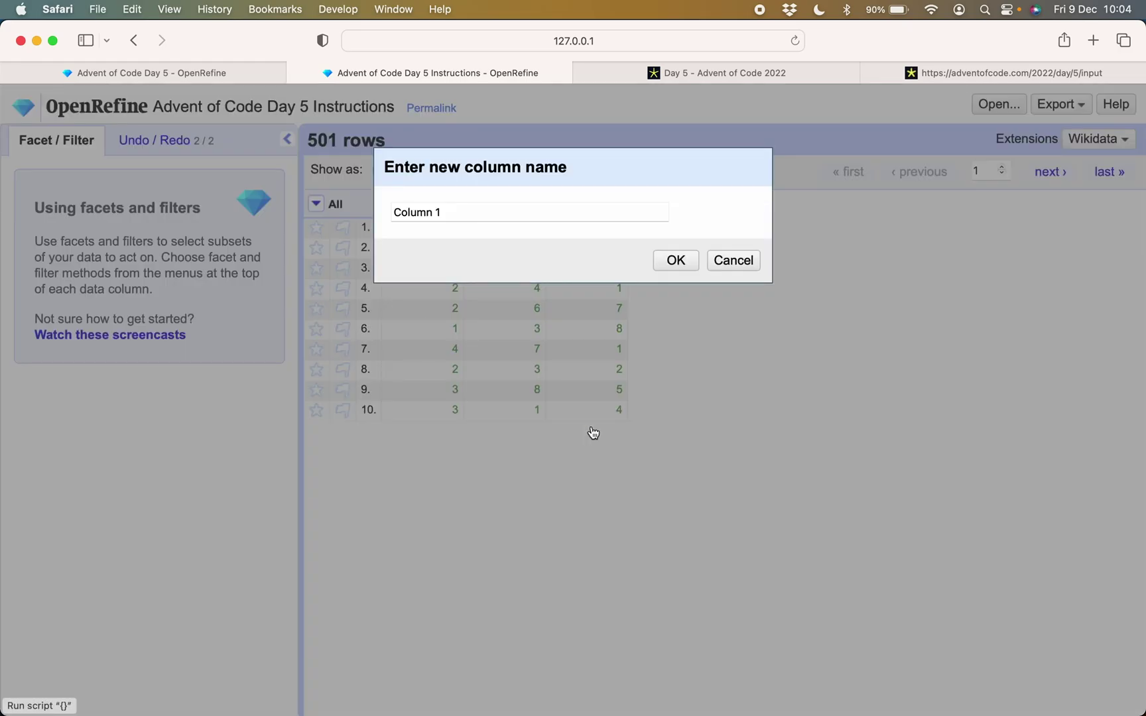
pyautogui.tripleClick(432, 212)
pyautogui.write('number')
pyautogui.press('Return')
# Rename the newly split Column 2 to "origin"
pyautogui.click(466, 204)
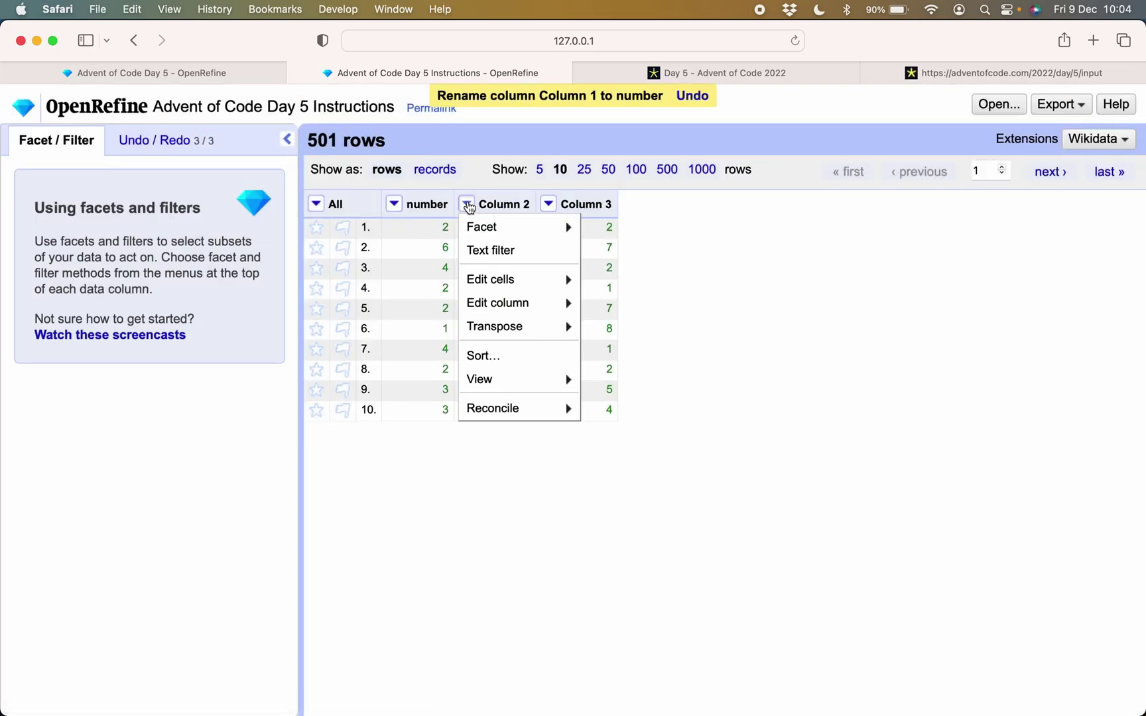
pyautogui.moveTo(501, 304)
pyautogui.click(660, 435)
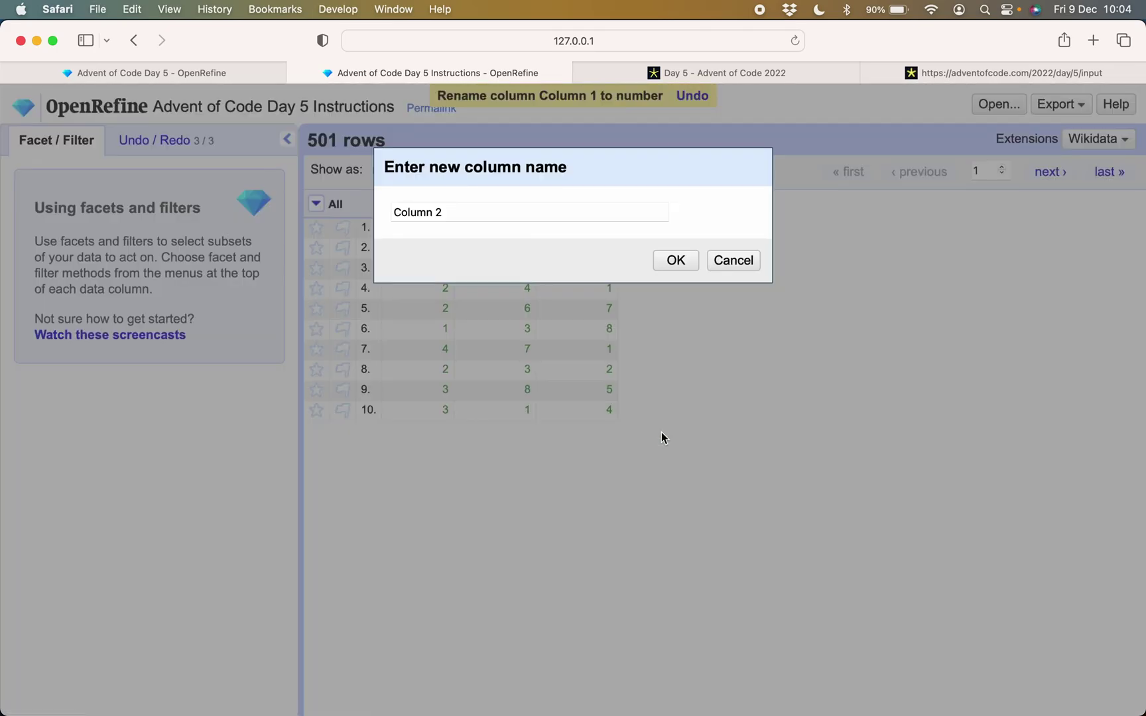
pyautogui.click(586, 213)
pyautogui.tripleClick(585, 212)
pyautogui.write('or')
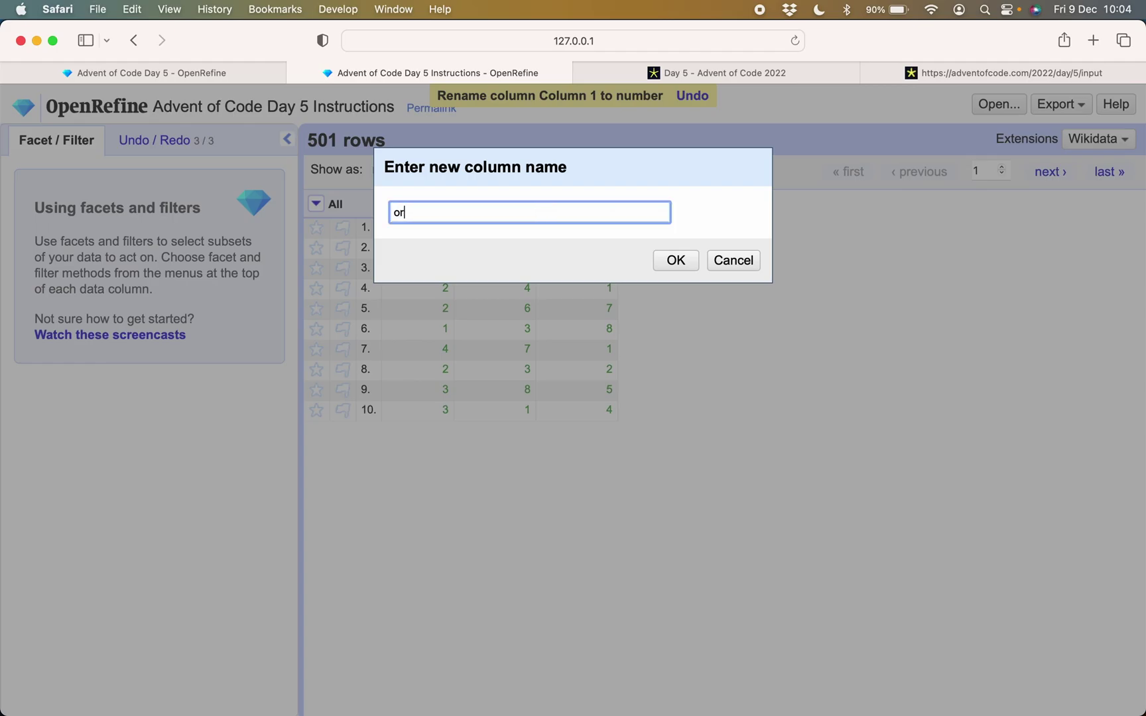
pyautogui.write('igin')
pyautogui.click(676, 259)
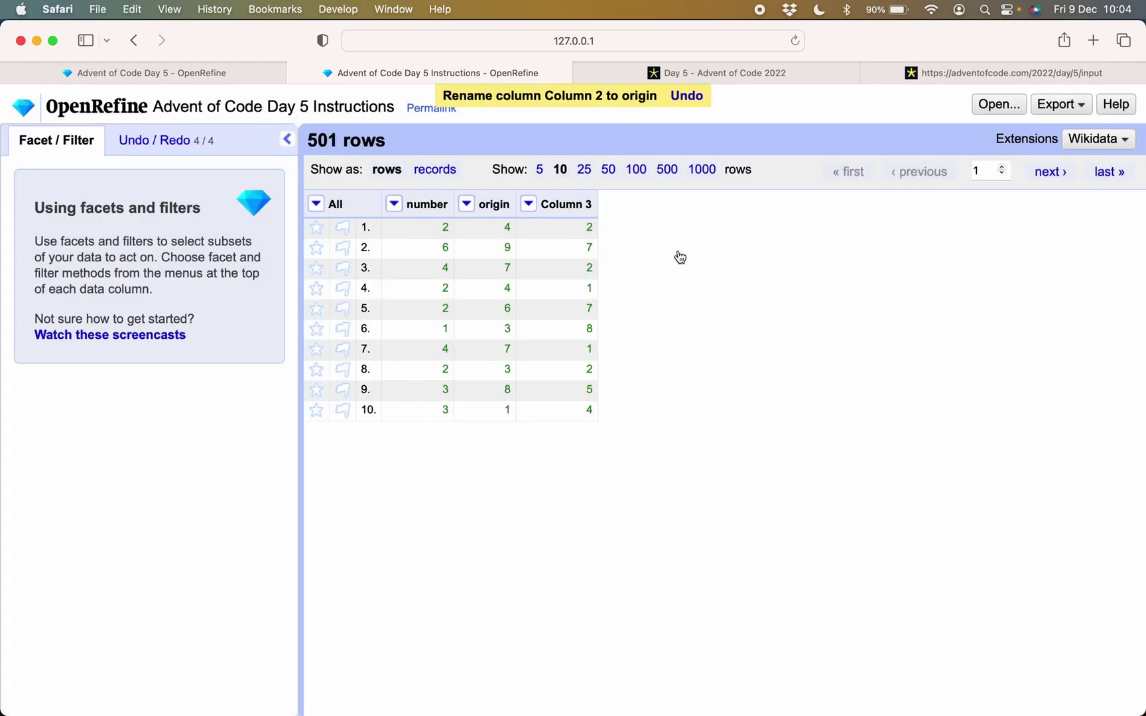
# Rename the newly split Column 3 to "destination"
pyautogui.click(529, 204)
pyautogui.moveTo(555, 310)
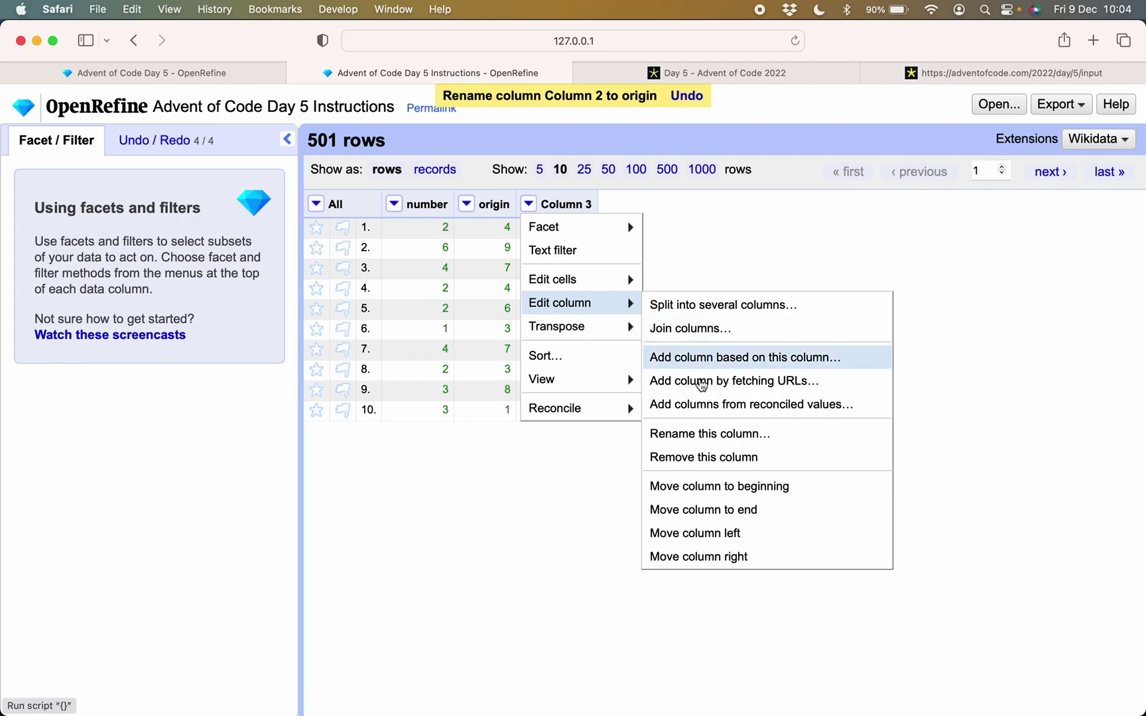
pyautogui.click(699, 433)
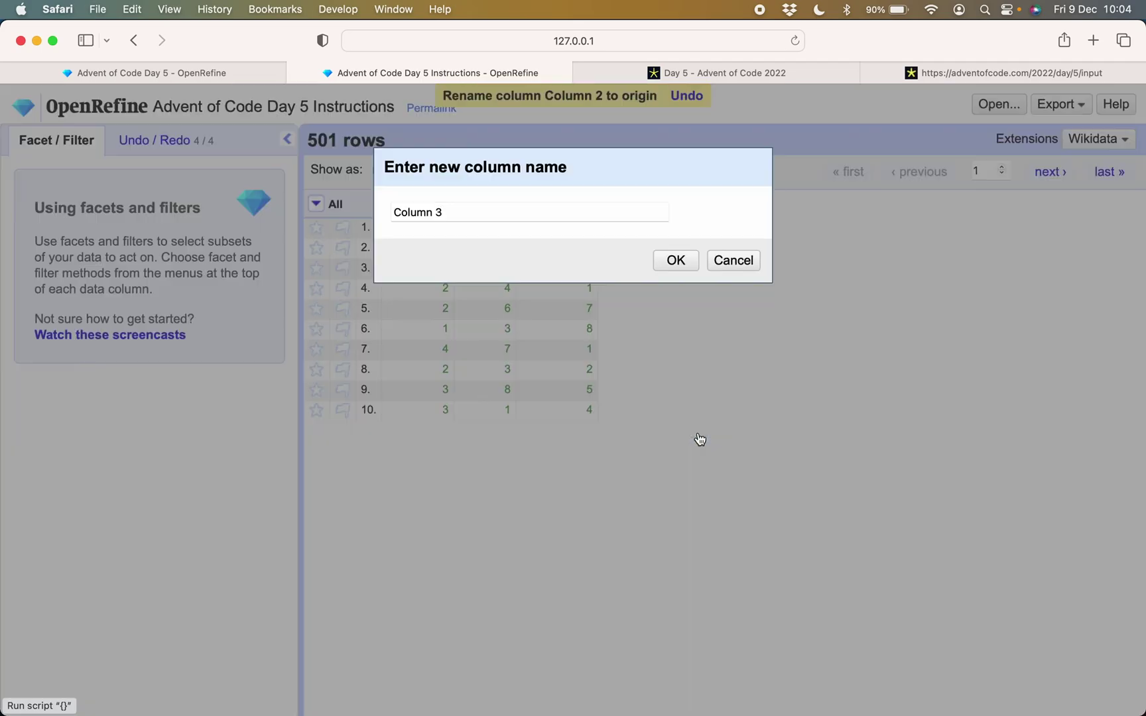
pyautogui.tripleClick(567, 210)
pyautogui.write('destination')
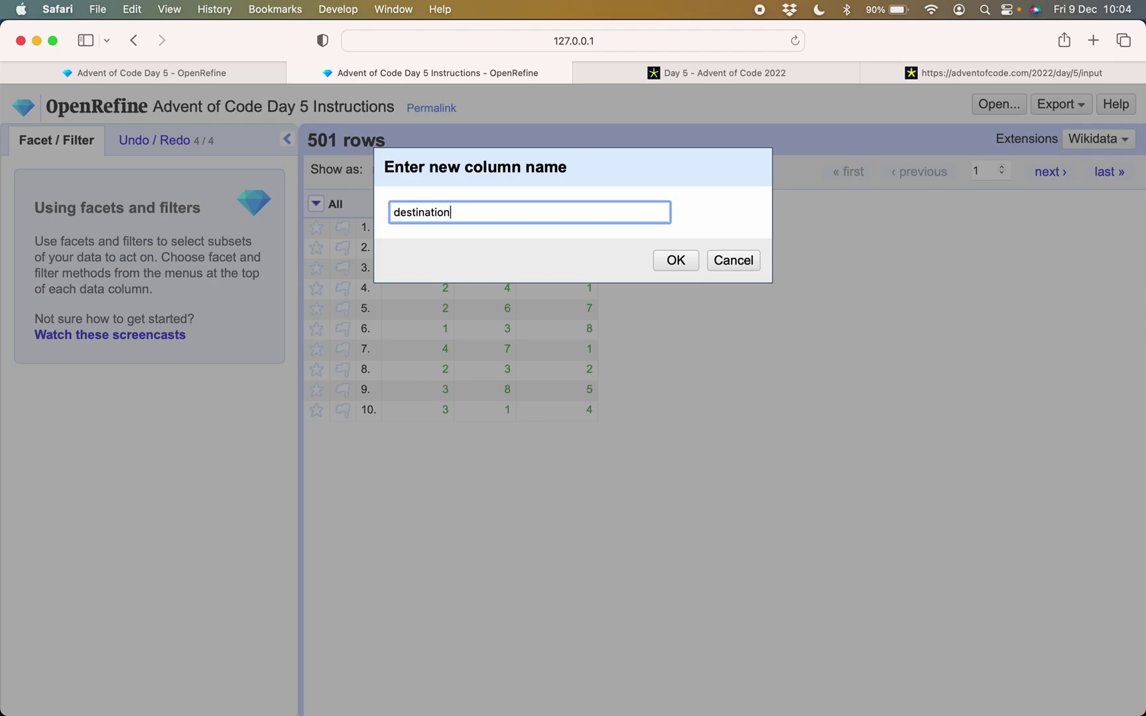
pyautogui.press('Return')
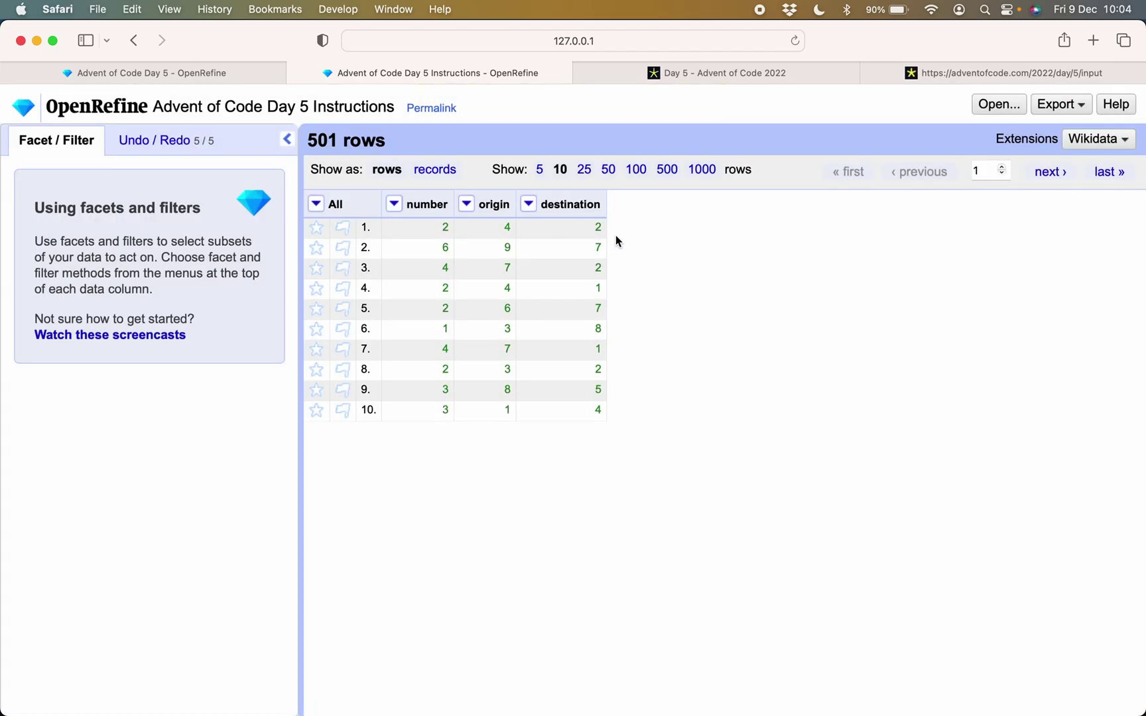
# Open the templating export for the Day 5 Instructions project and set the prefix to [
pyautogui.click(1060, 104)
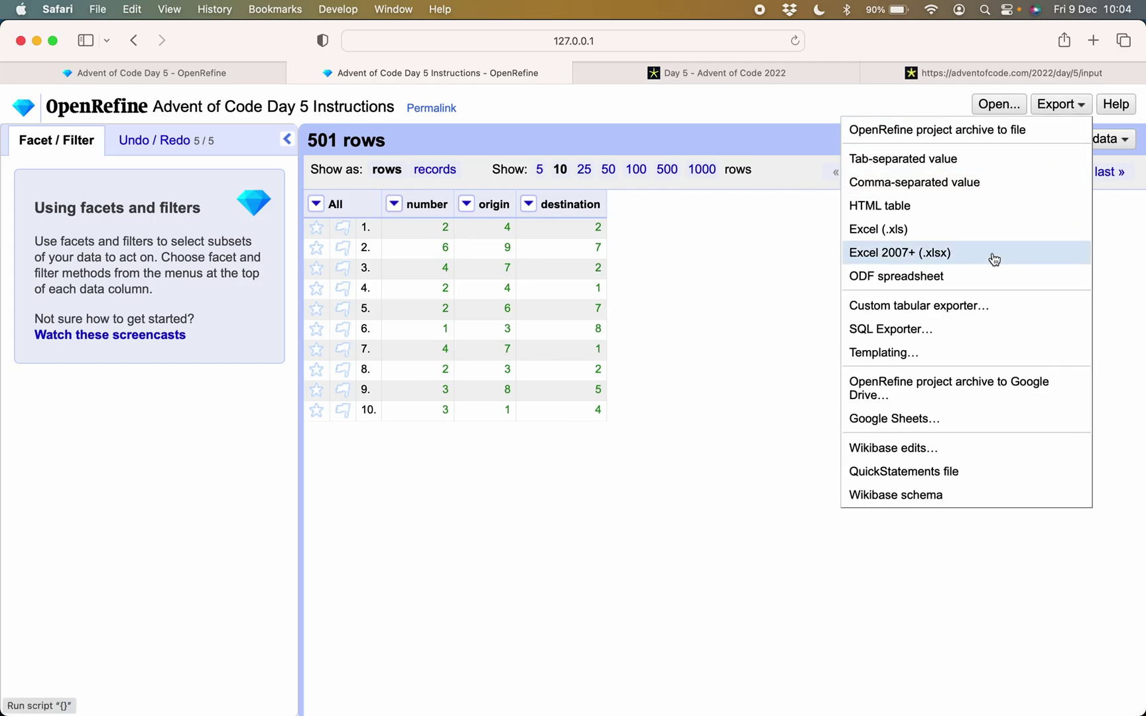
pyautogui.click(944, 358)
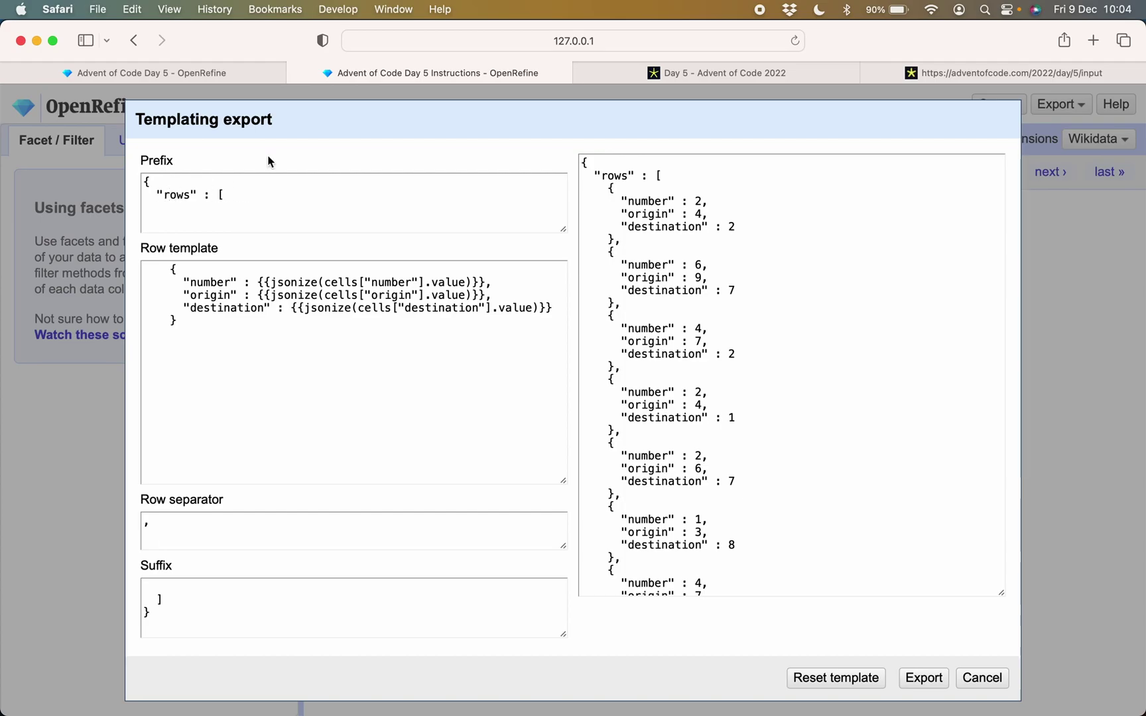
pyautogui.click(209, 77)
pyautogui.click(375, 76)
pyautogui.moveTo(145, 183); pyautogui.dragTo(289, 205)
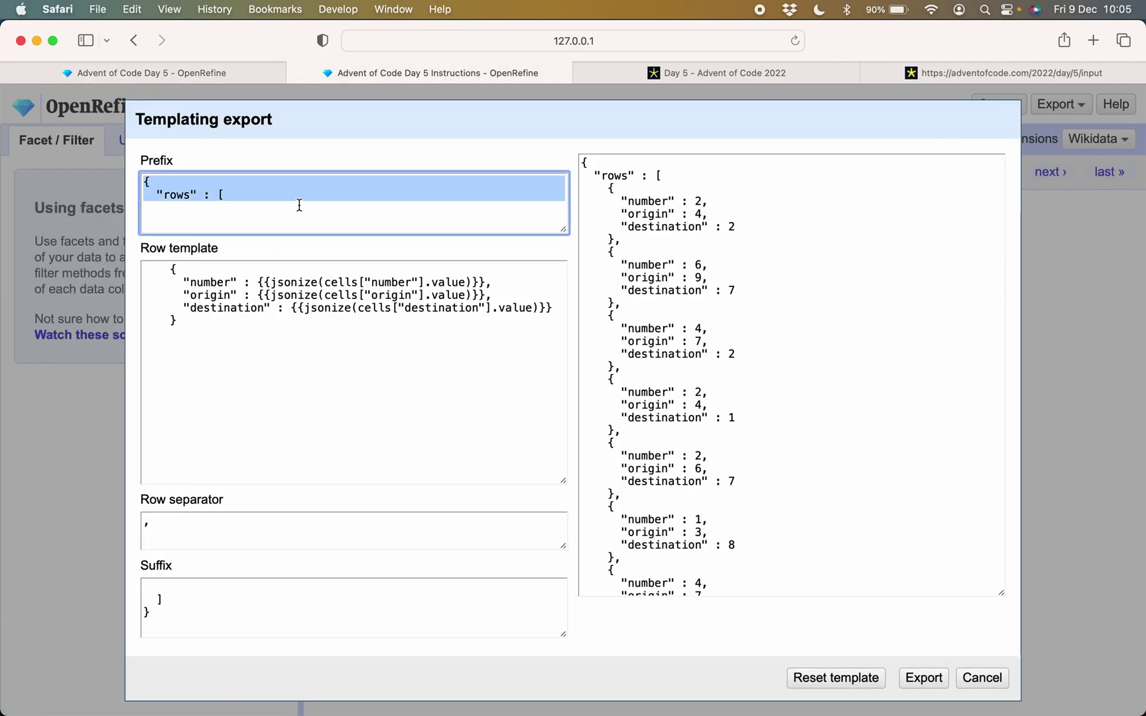
pyautogui.write('[')
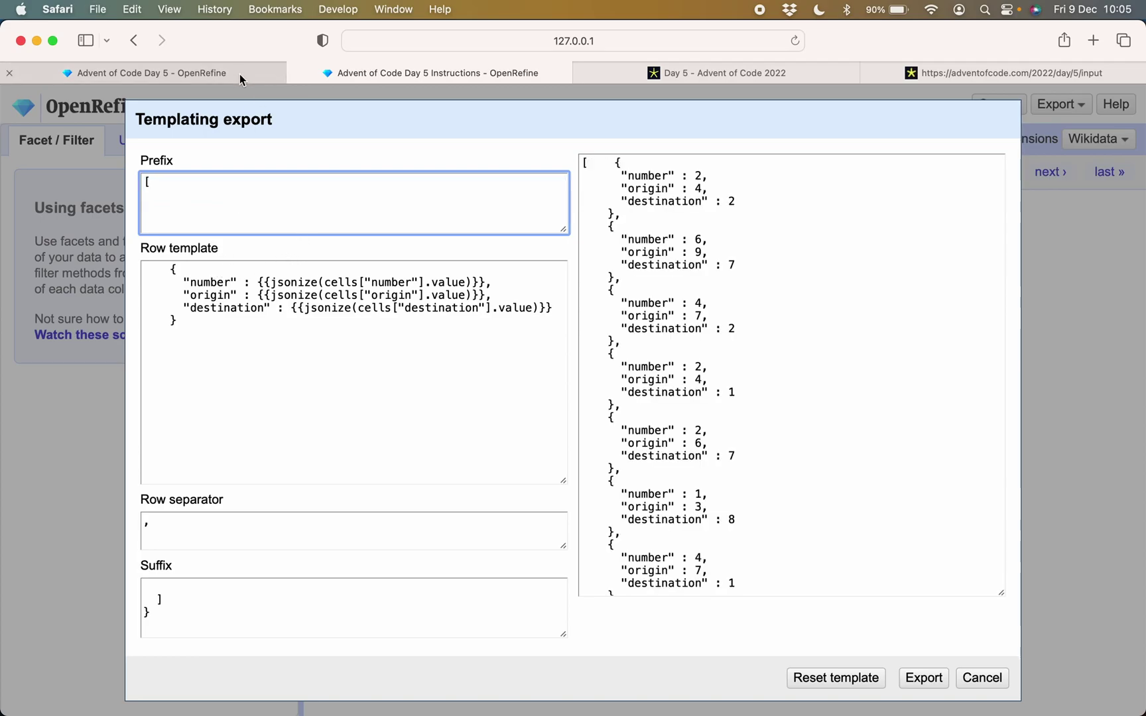
# Replace the row template with the two text-transform operations copied from the Advent of Code Day 5 project's extracted operation history
pyautogui.click(239, 73)
pyautogui.click(598, 205)
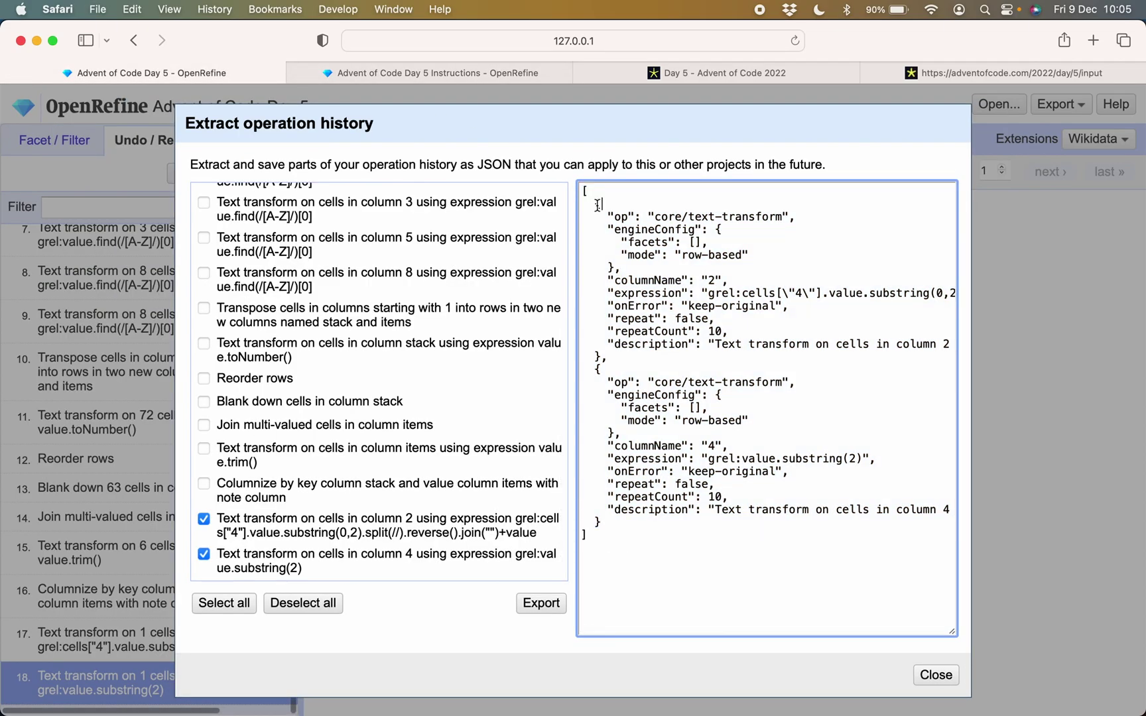
pyautogui.moveTo(596, 204)
pyautogui.mouseDown()
pyautogui.moveTo(609, 398)
pyautogui.moveTo(643, 548)
pyautogui.moveTo(607, 252)
pyautogui.moveTo(583, 191)
pyautogui.moveTo(581, 203)
pyautogui.mouseUp()
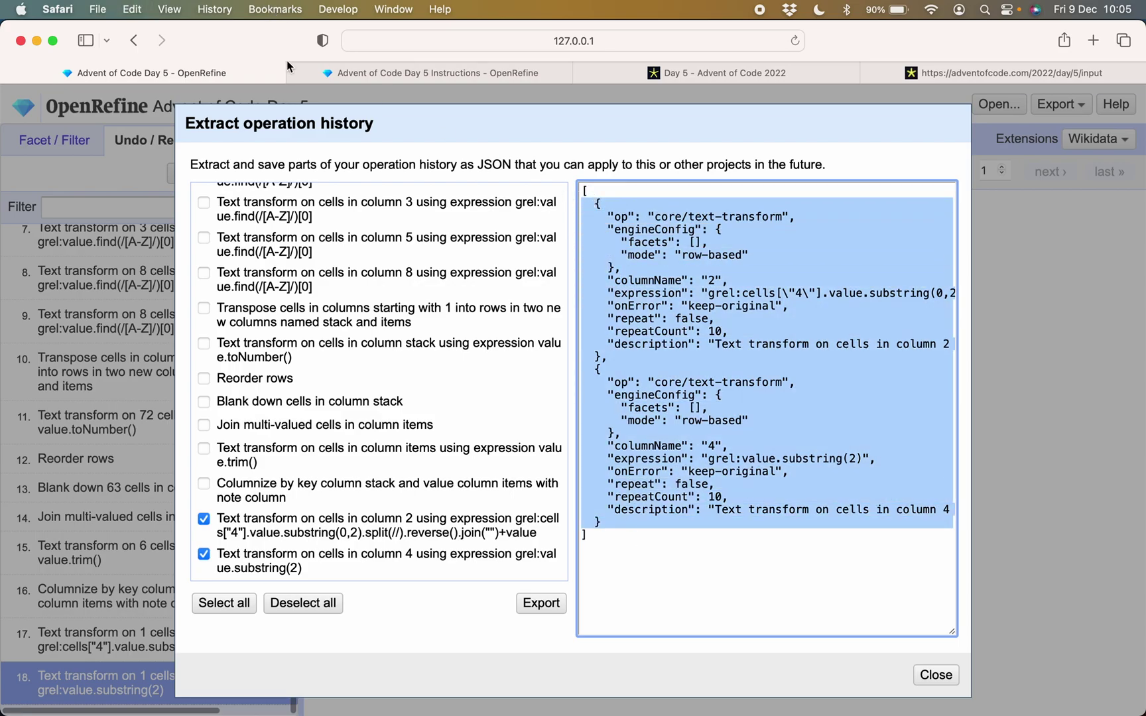
pyautogui.click(360, 74)
pyautogui.click(231, 297)
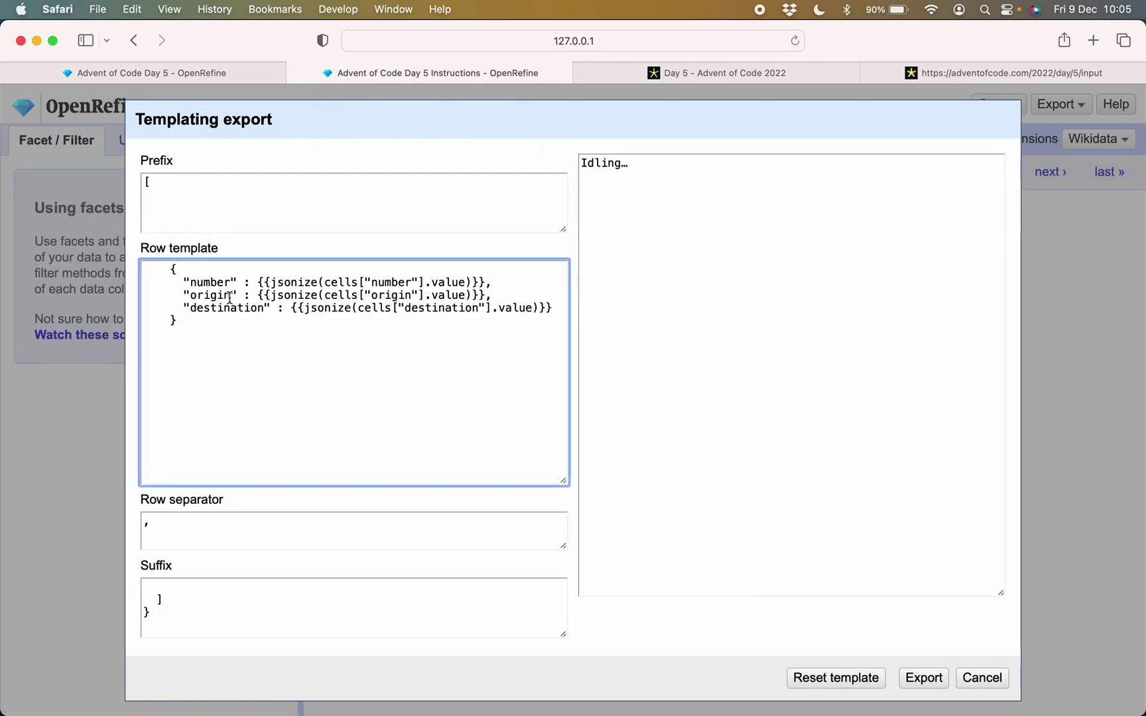
pyautogui.press('super+a')
pyautogui.press('super+v')
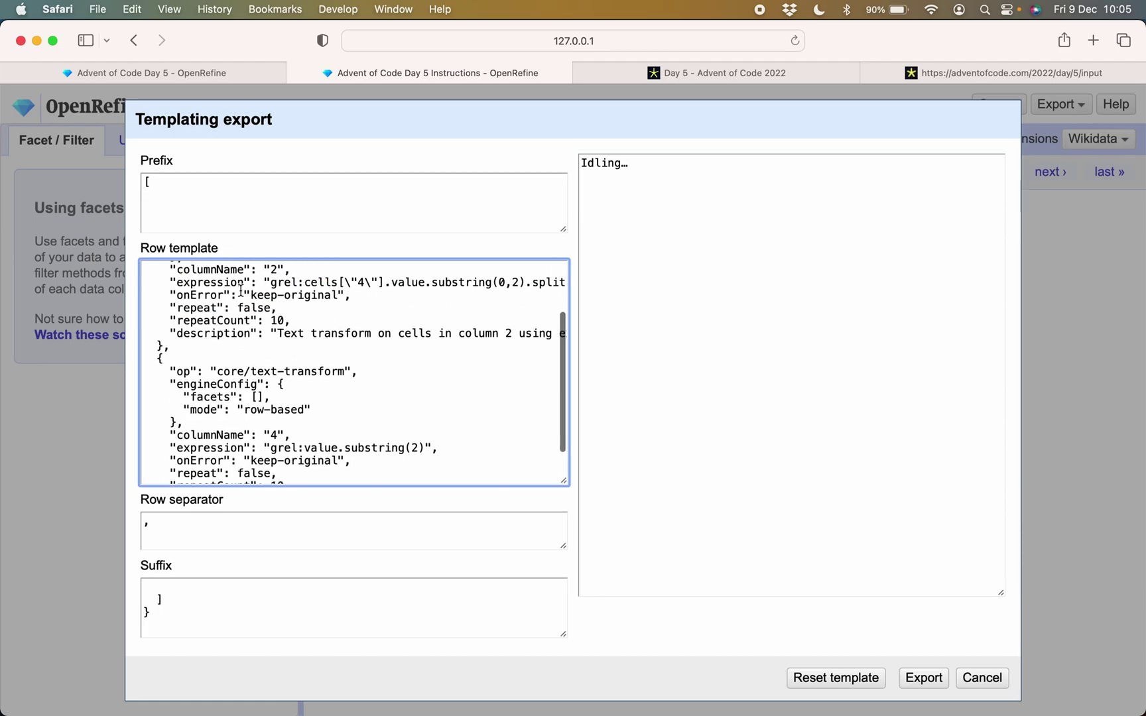
# Set the first operation's columnName in the row template to {{cells.destination}}
pyautogui.scroll(3, 241, 289)
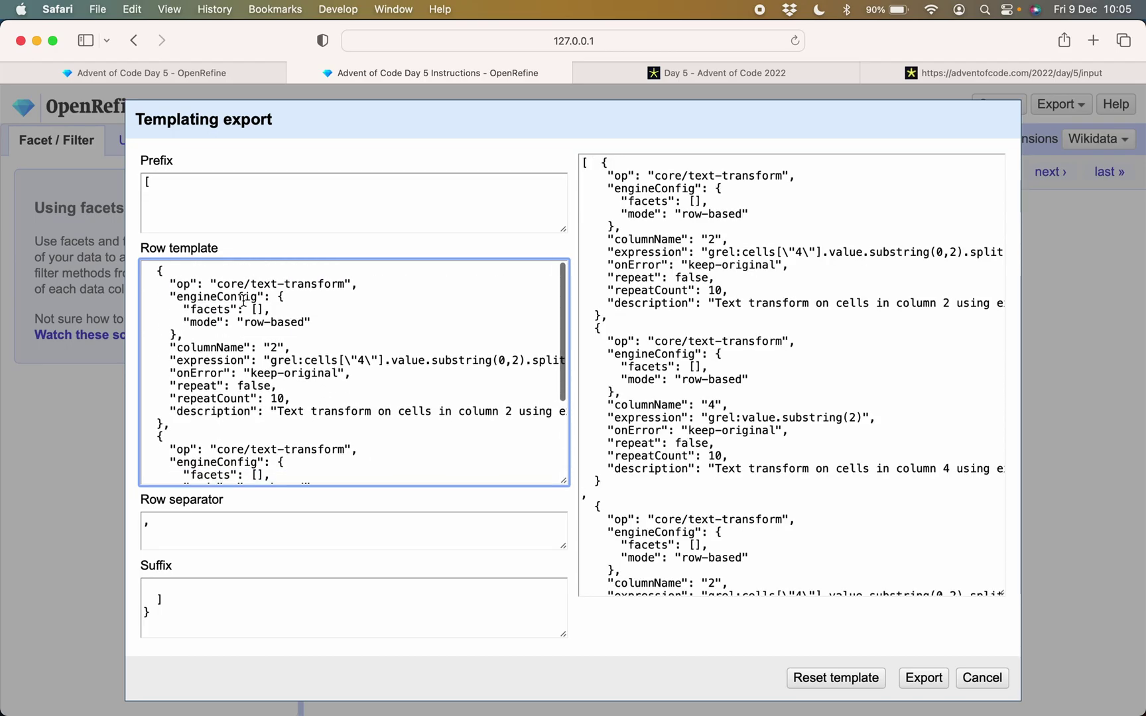
pyautogui.click(278, 345)
pyautogui.press('BackSpace')
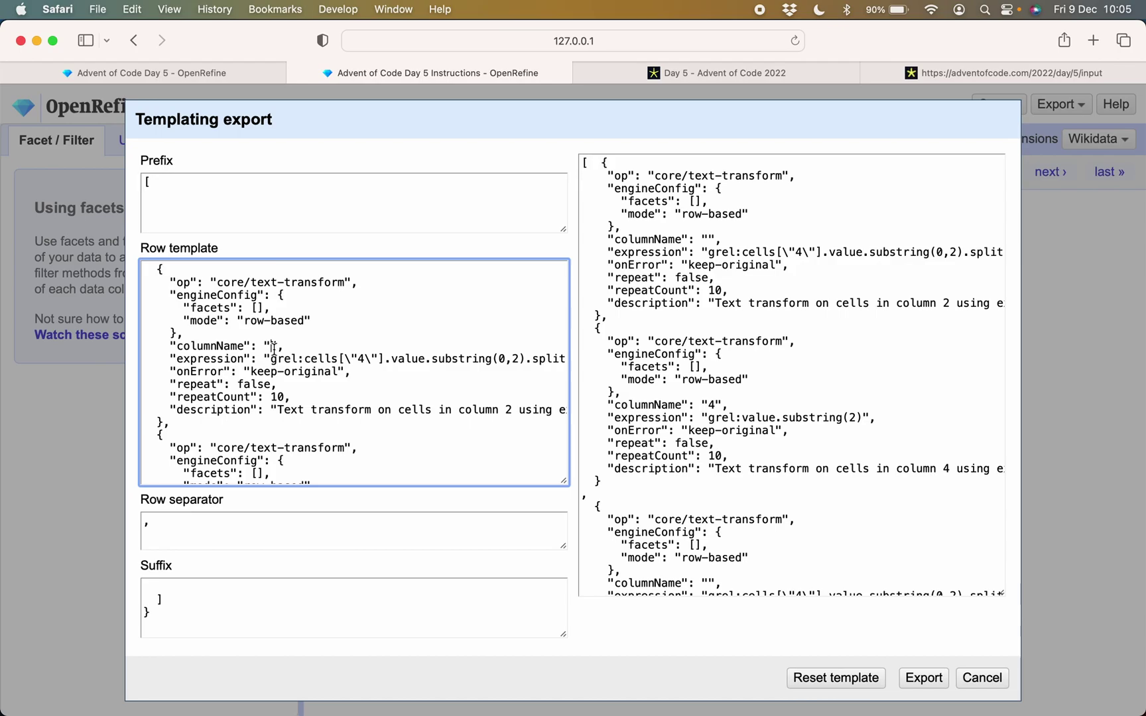
pyautogui.write('cells')
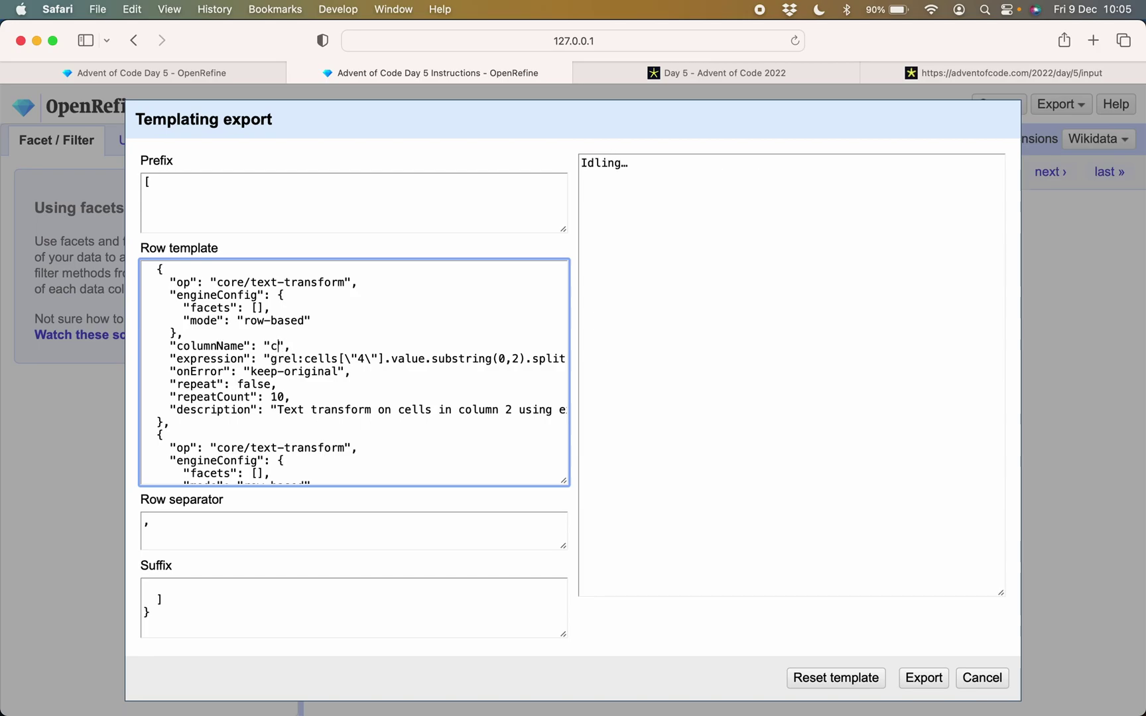
pyautogui.press('BackSpace')
pyautogui.press('BackSpace')
pyautogui.press('BackSpace')
pyautogui.press('BackSpace')
pyautogui.press('Left')
pyautogui.write('cells')
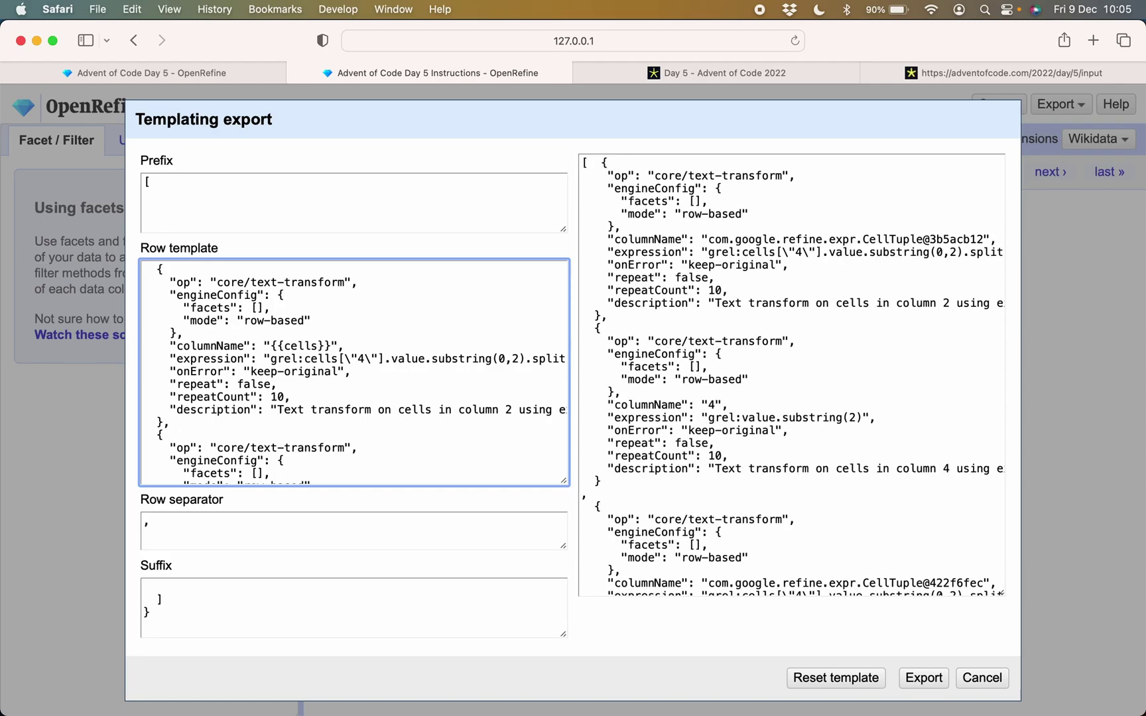
pyautogui.write('["')
pyautogui.press('BackSpace')
pyautogui.press('BackSpace')
pyautogui.write('.o')
pyautogui.write('destination')
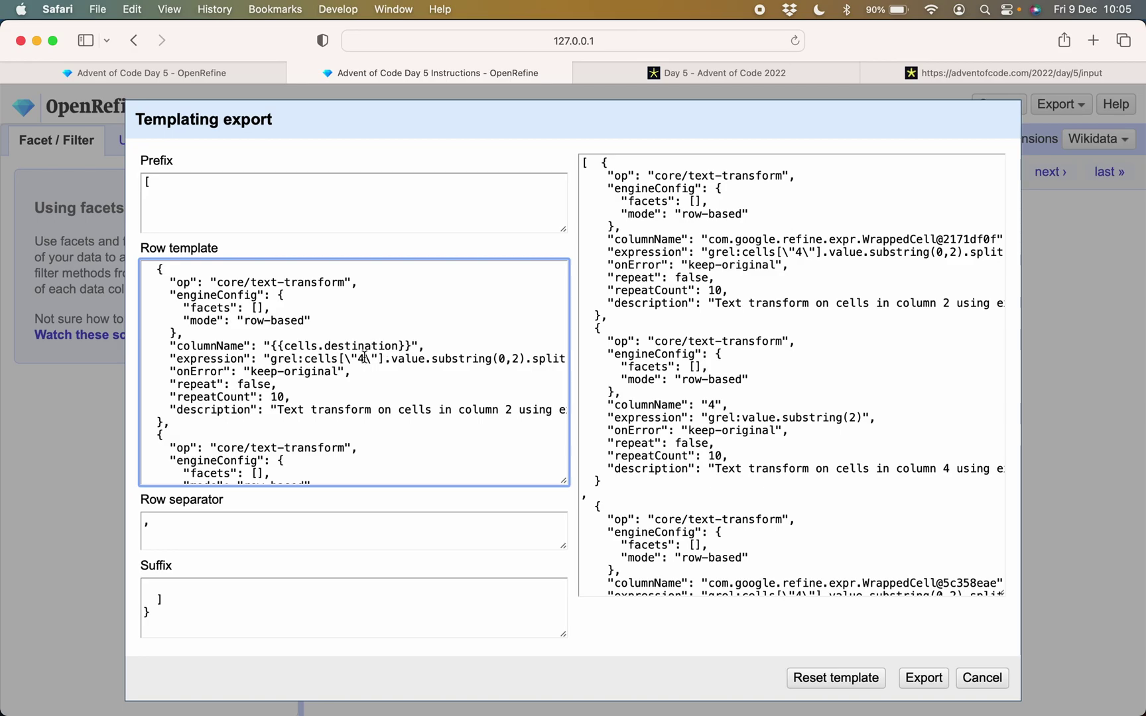
# Replace the source column in the first operation's expression with {{cells.origin}}
pyautogui.press('BackSpace')
pyautogui.write('{{}}')
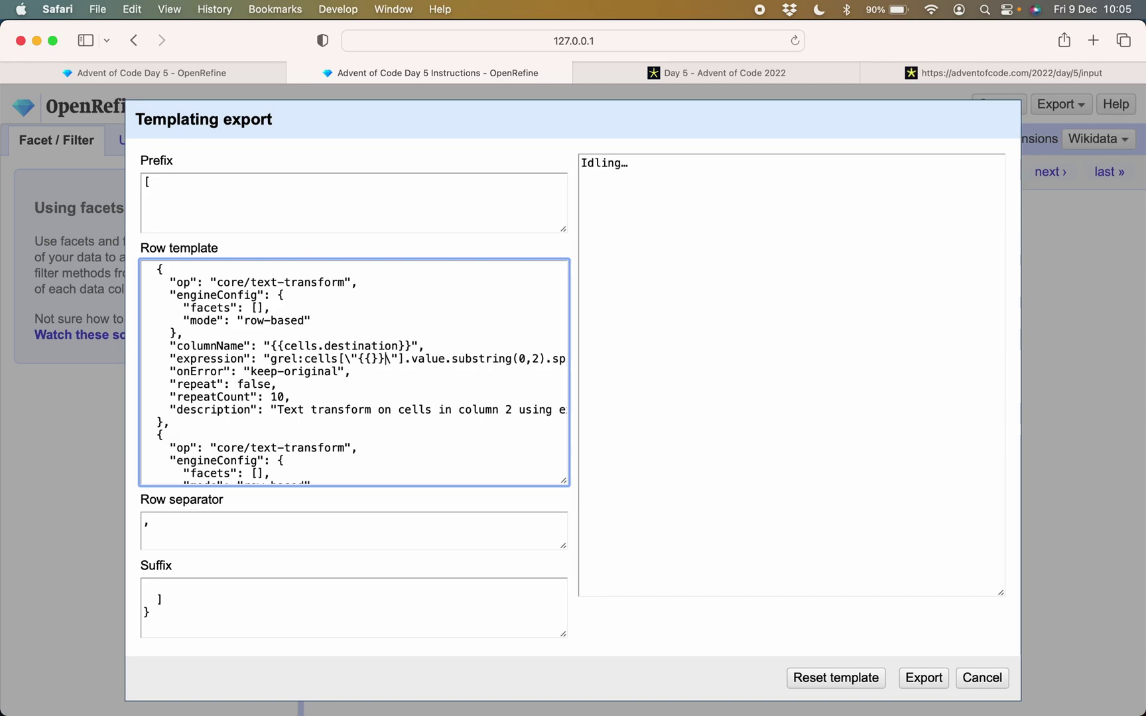
pyautogui.write('cells.origin')
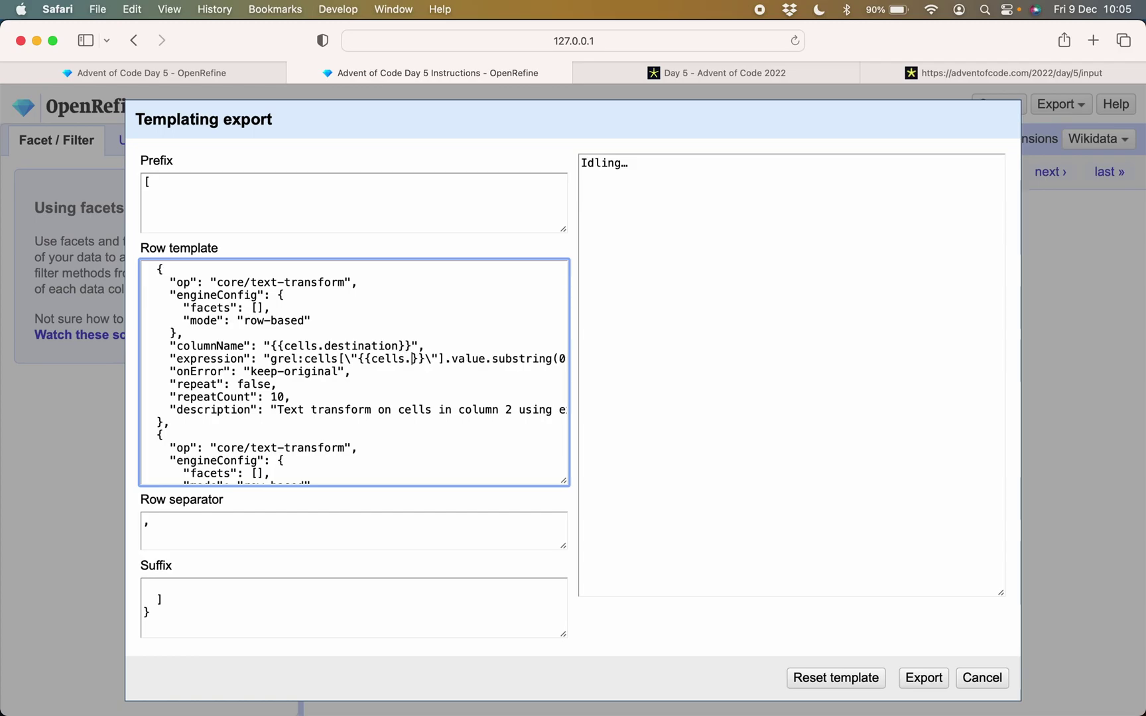
# Replace the substring end value in the first operation's expression with {{cells.number}}
pyautogui.hscroll(4, 387, 381)
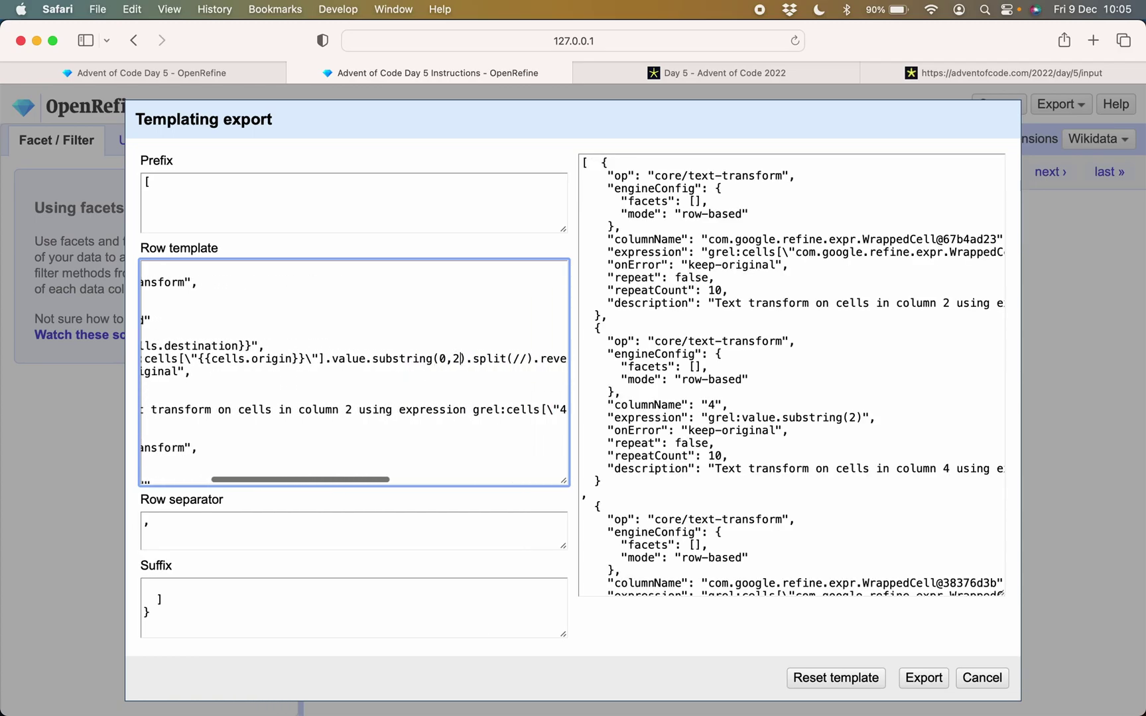
pyautogui.press('BackSpace')
pyautogui.write('{{')
pyautogui.write('}}')
pyautogui.write('cells.numb')
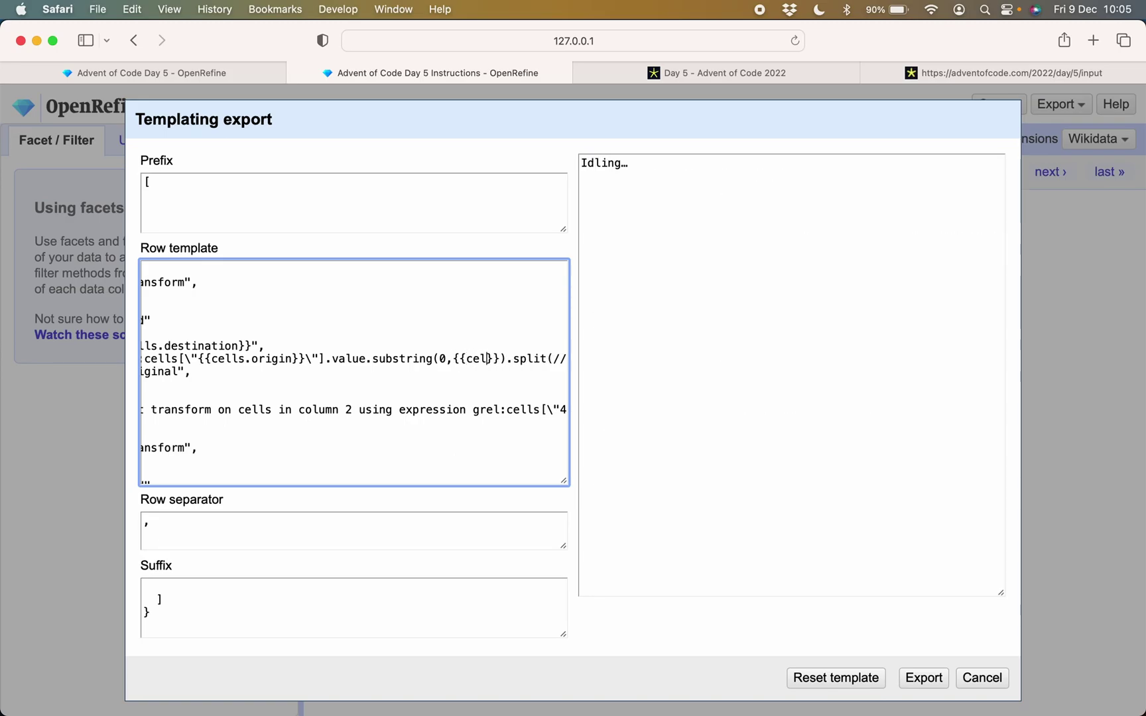
pyautogui.write('er')
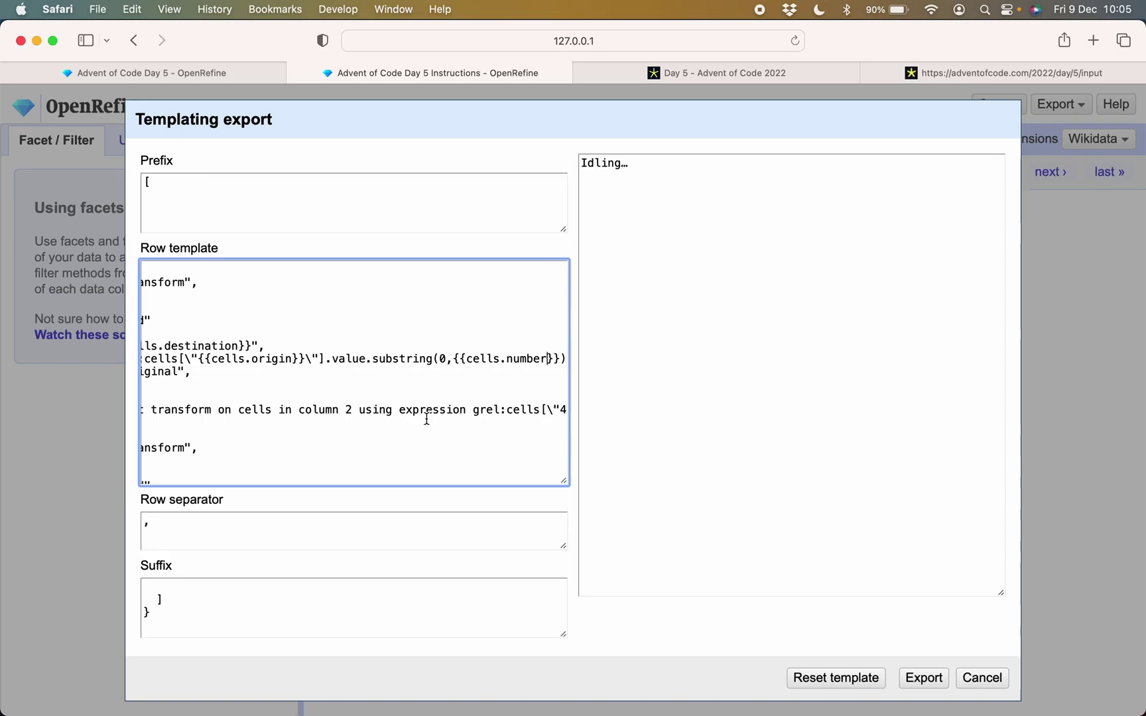
# Copy {{cells.destination}} from the first columnName over the column number in the first operation's description
pyautogui.hscroll(5, 426, 419)
pyautogui.hscroll(5, 426, 419)
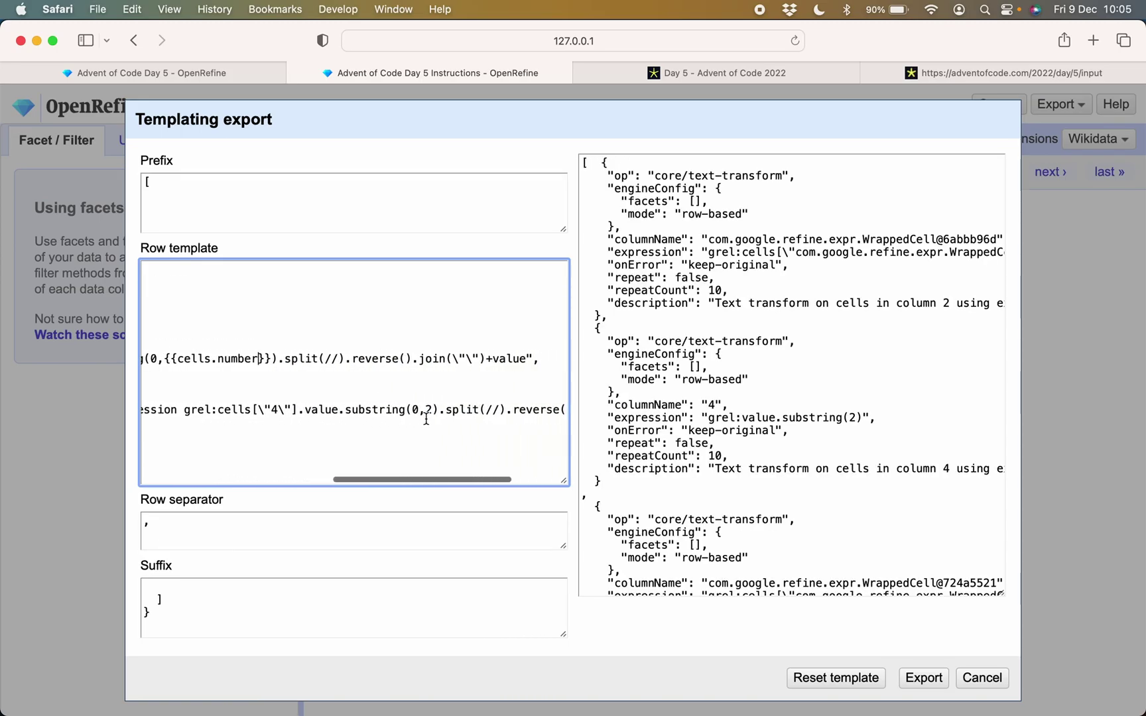
pyautogui.hscroll(-10, 426, 419)
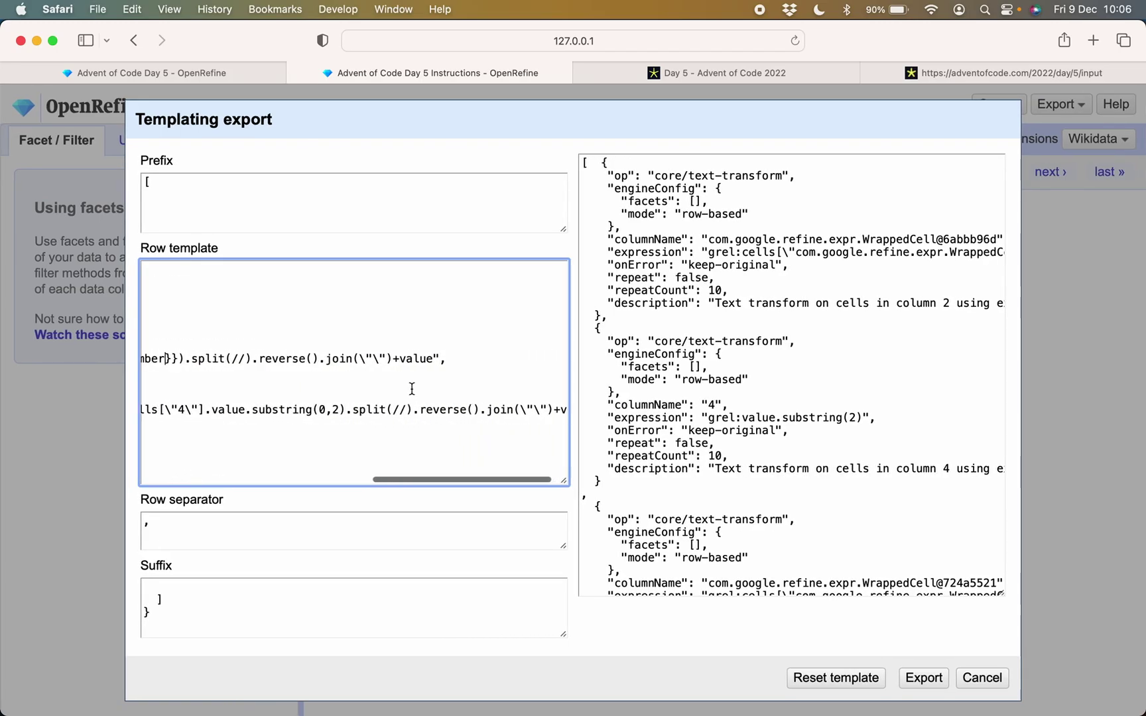
pyautogui.hscroll(-10, 411, 388)
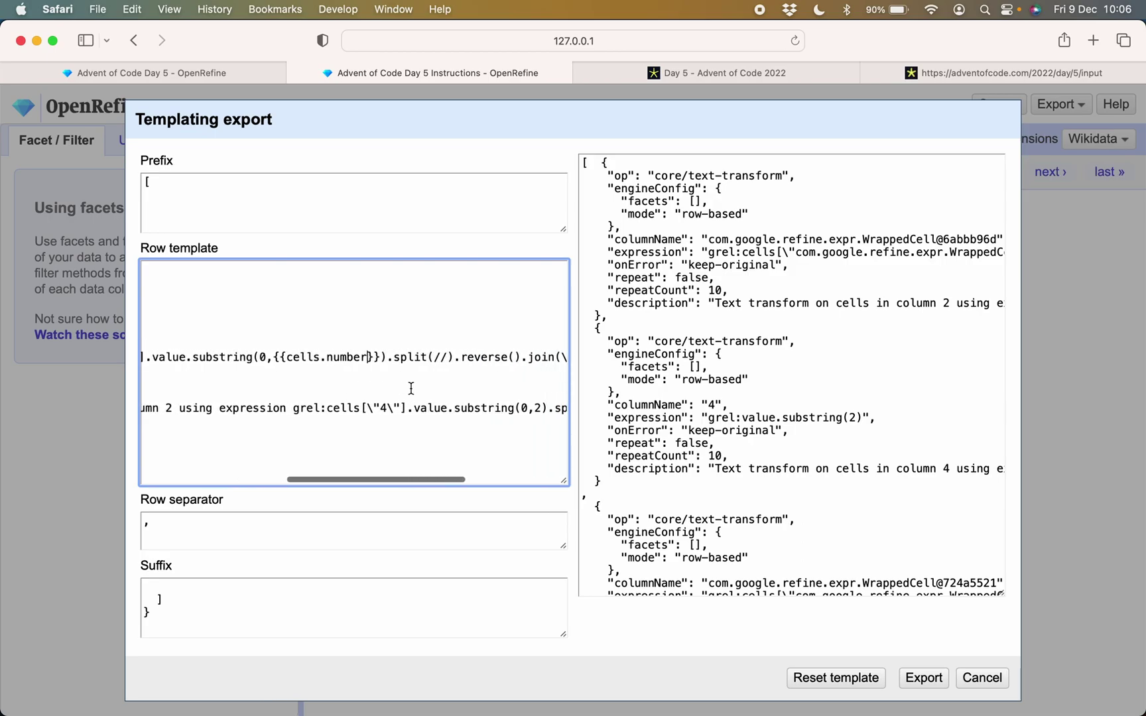
pyautogui.hscroll(-5, 411, 388)
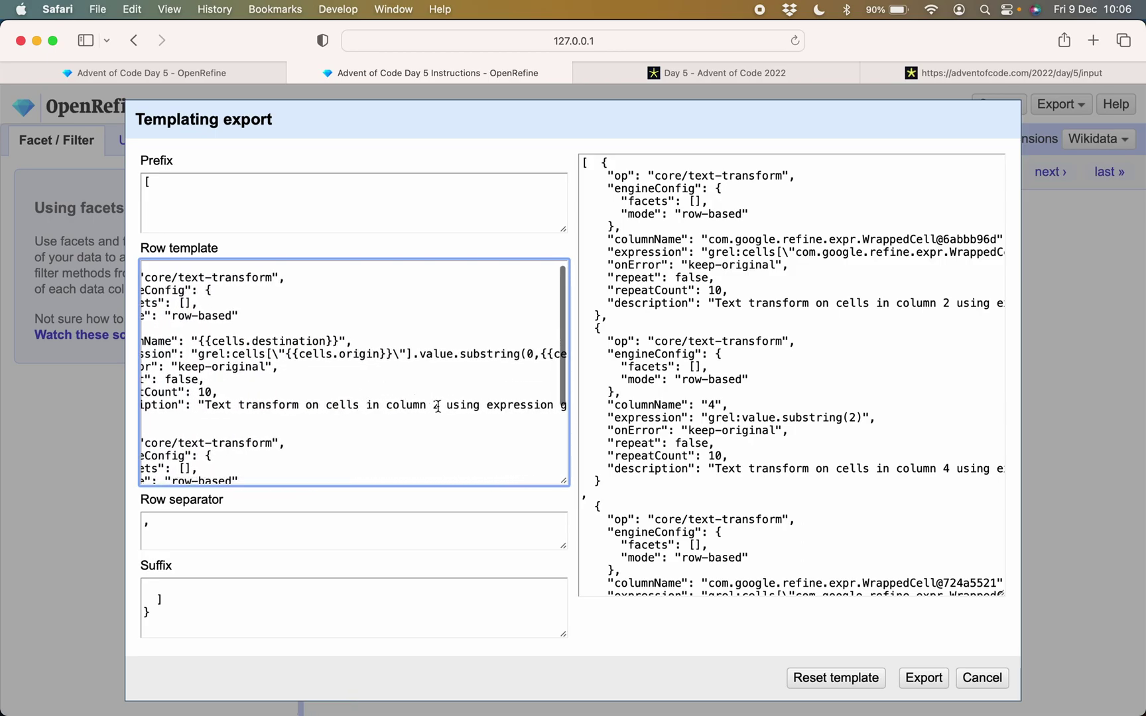
pyautogui.hscroll(-3, 438, 406)
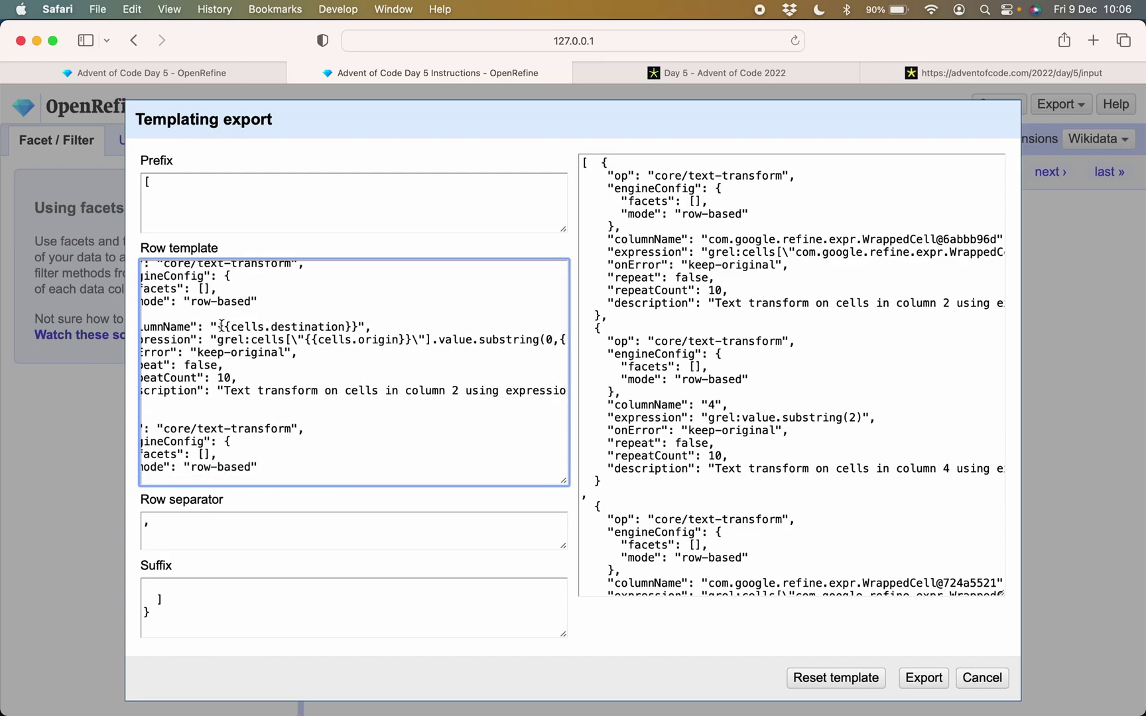
pyautogui.moveTo(219, 328); pyautogui.dragTo(359, 326)
pyautogui.press('super+c')
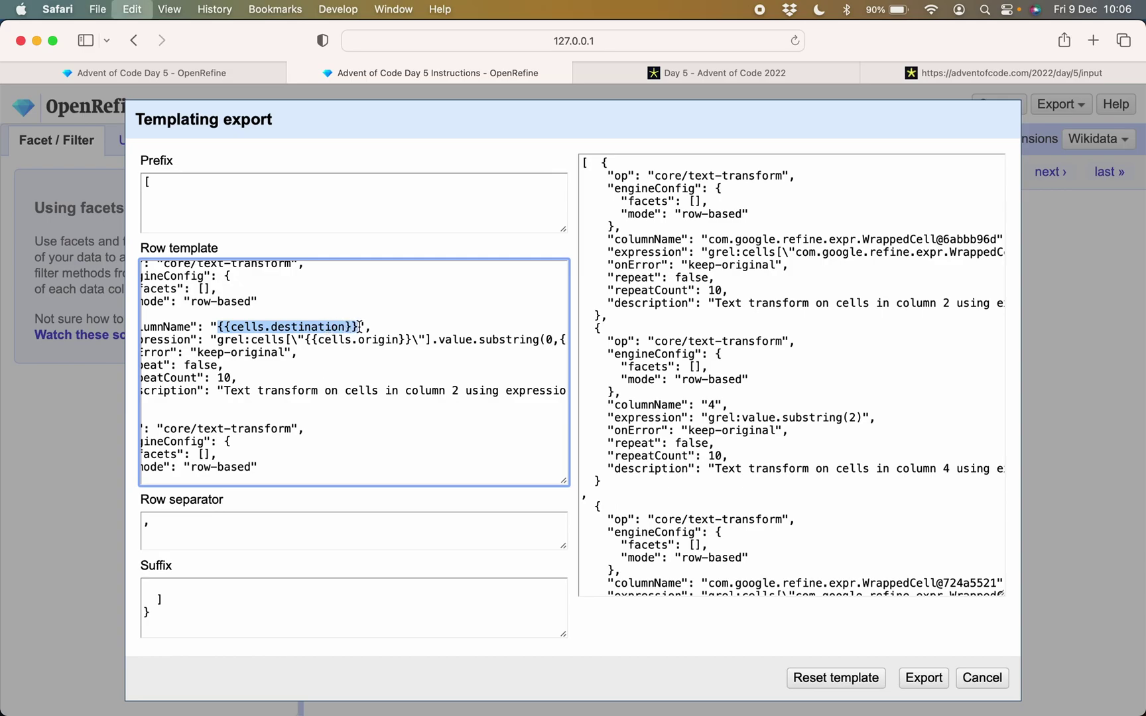
pyautogui.click(459, 390)
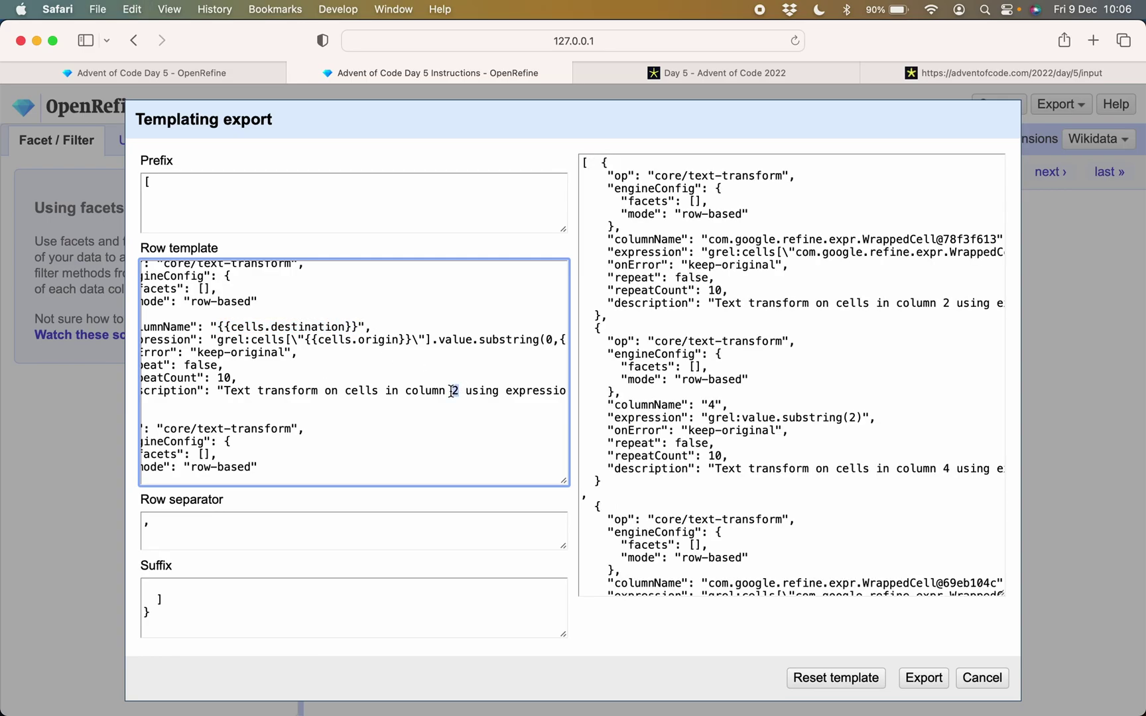
pyautogui.press('super+v')
# Replace the source column quoted in the first operation's description with {{cells.origin}}
pyautogui.hscroll(3, 464, 388)
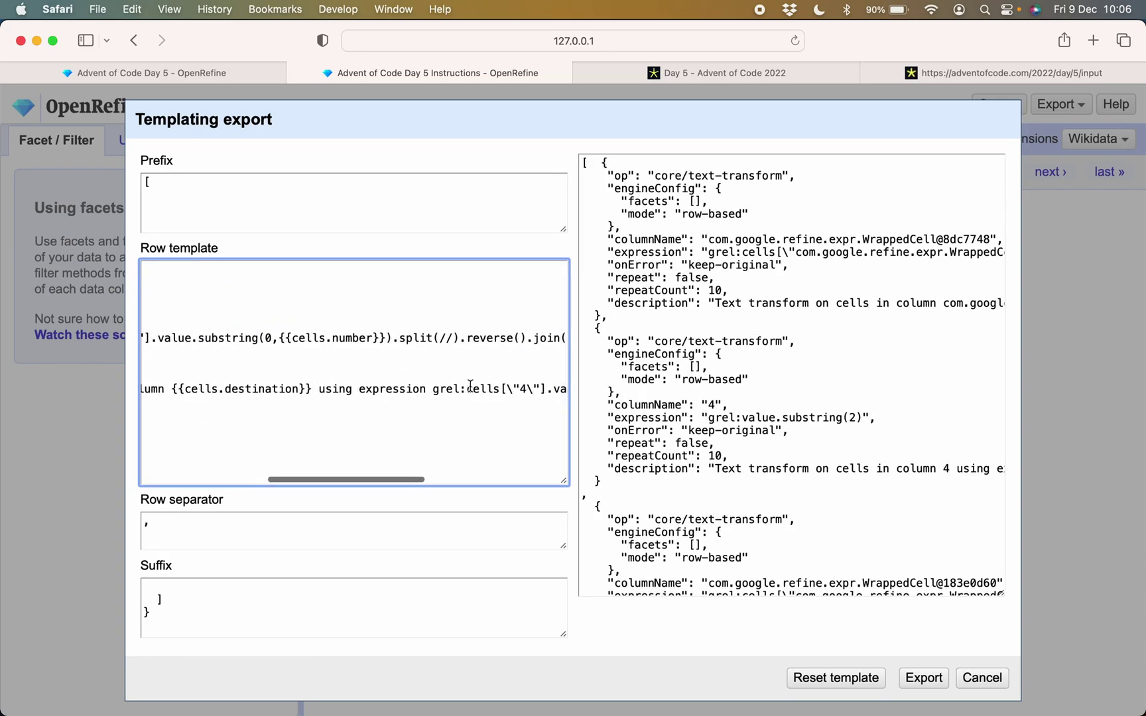
pyautogui.hscroll(1, 477, 389)
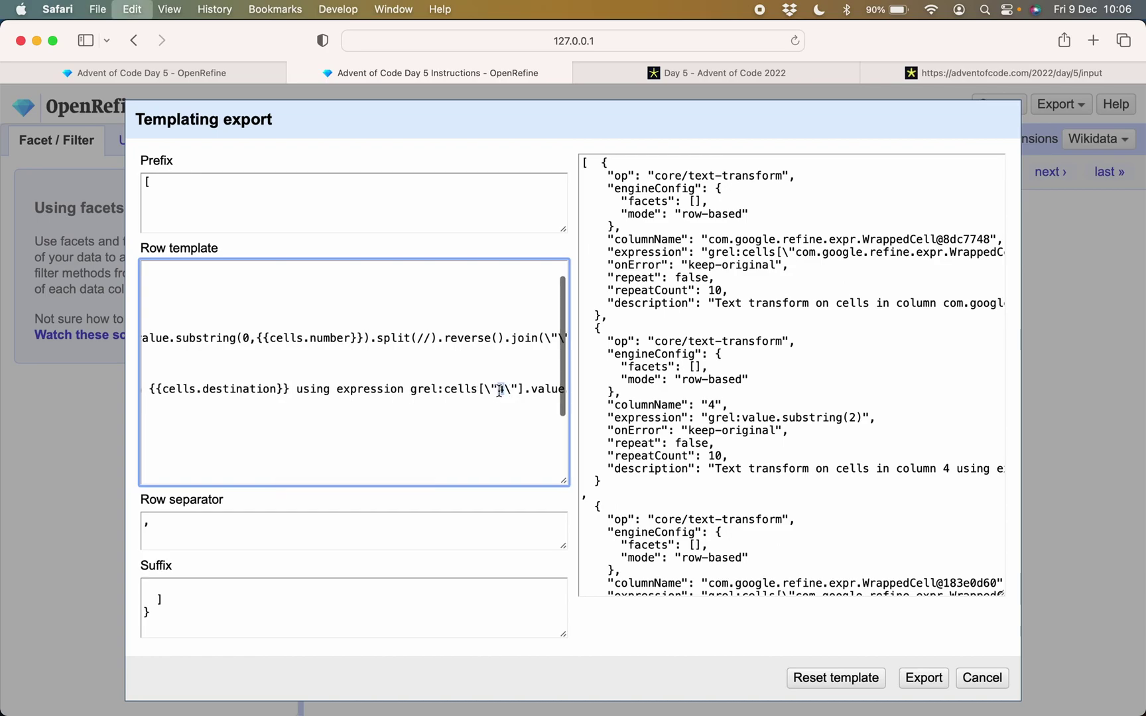
pyautogui.doubleClick(500, 390)
pyautogui.press('super+v')
pyautogui.doubleClick(320, 391)
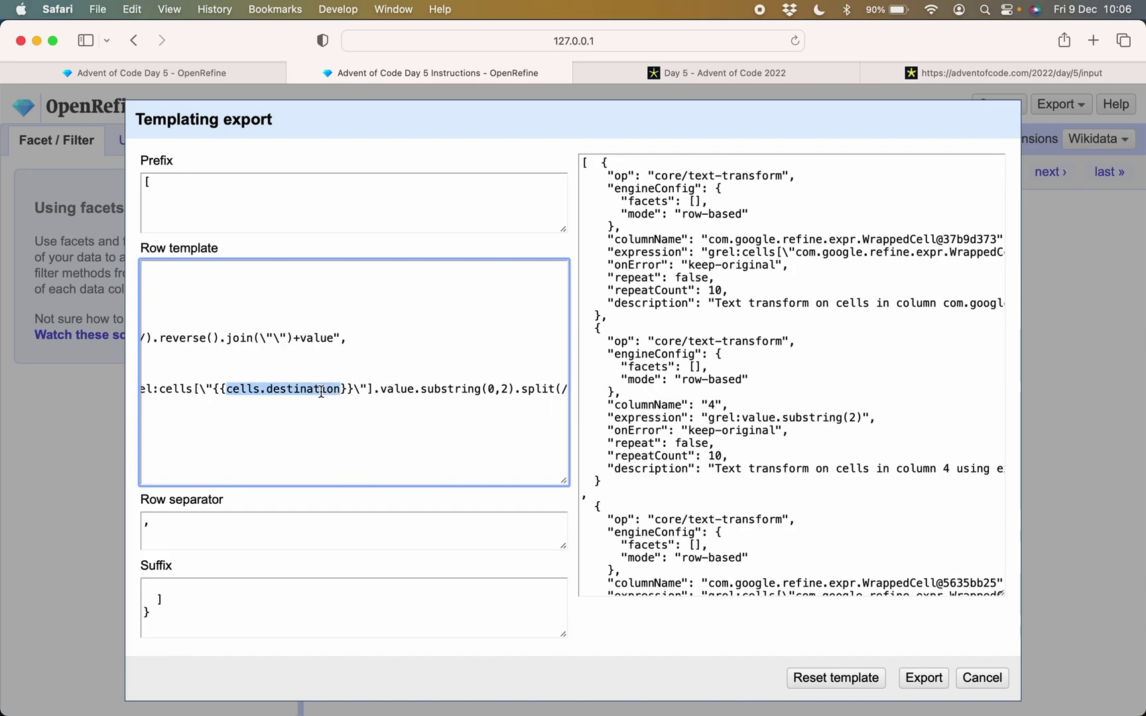
pyautogui.click(263, 387)
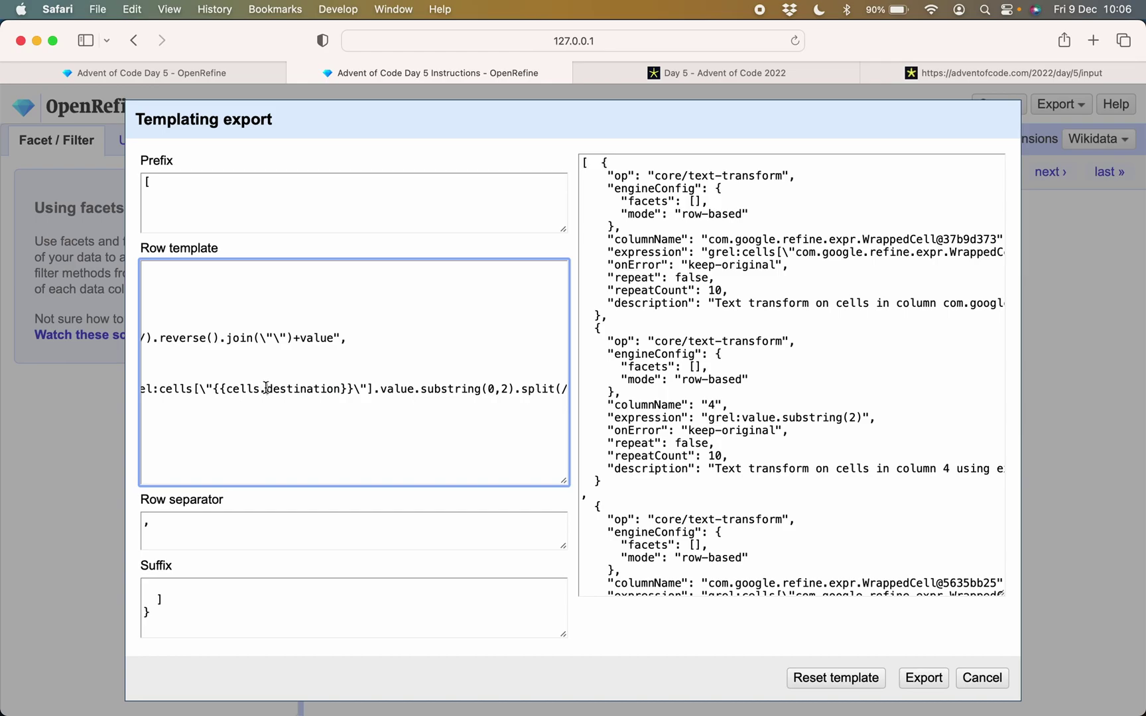
pyautogui.doubleClick(333, 390)
pyautogui.write('origin')
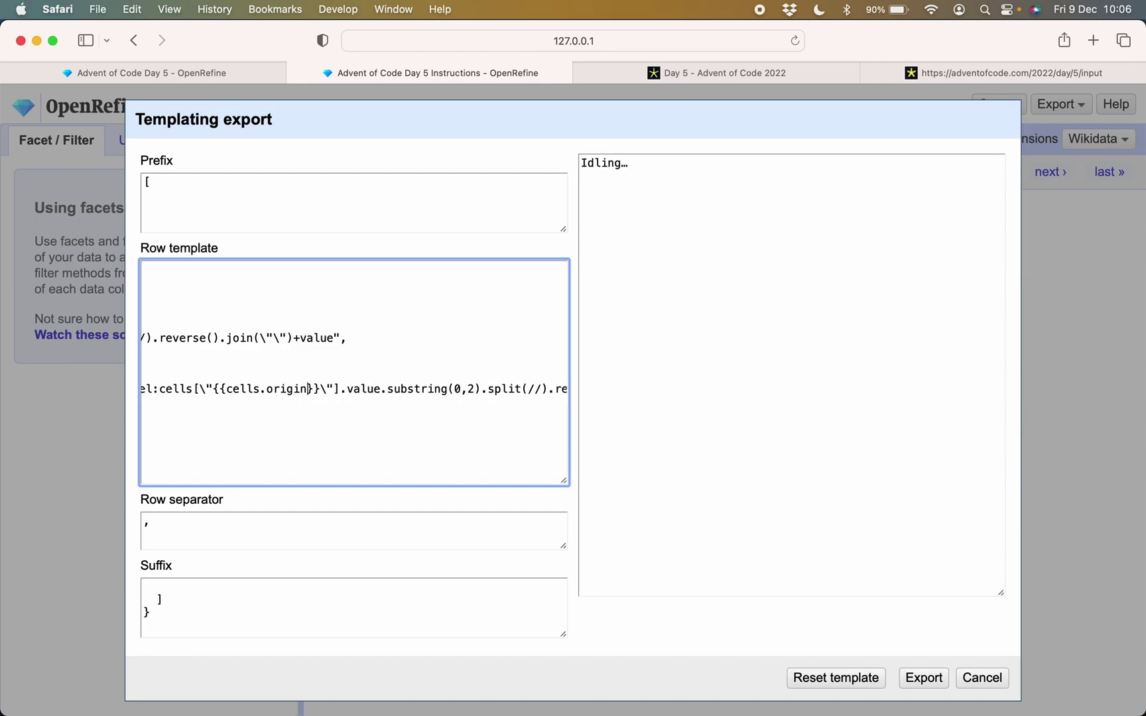
# Replace the substring end value in the first operation's description with {{cells.number}}
pyautogui.click(475, 390)
pyautogui.press('BackSpace')
pyautogui.write('{{}}')
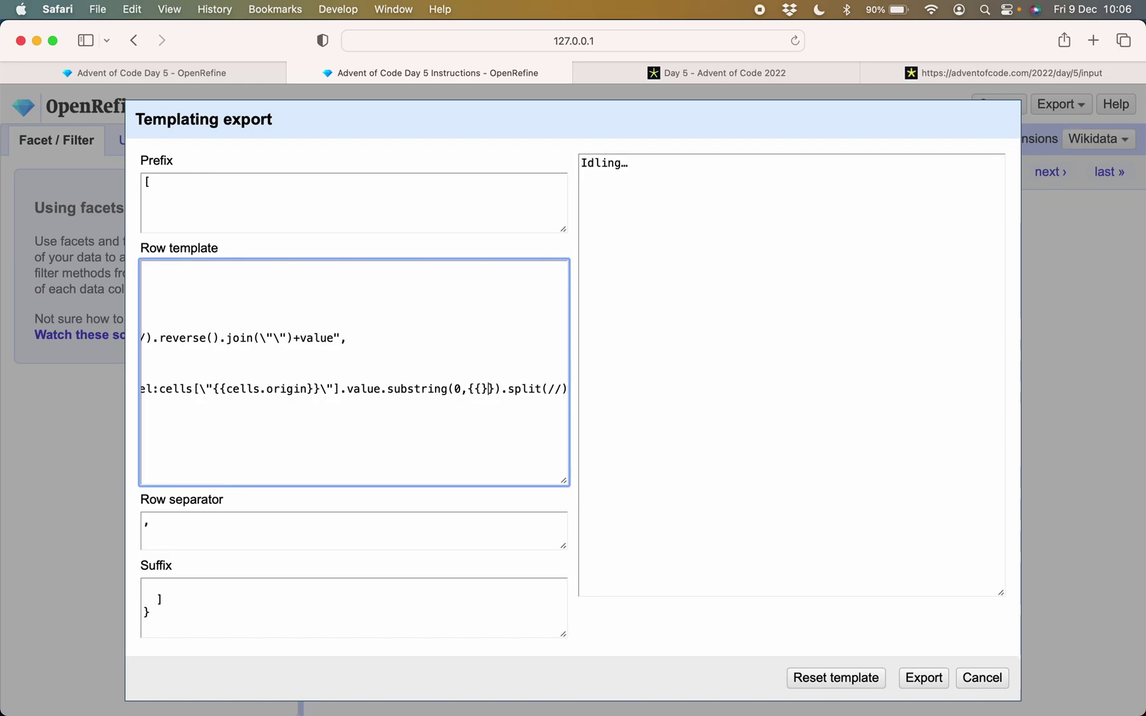
pyautogui.write('cells;')
pyautogui.press('BackSpace')
pyautogui.write('.number')
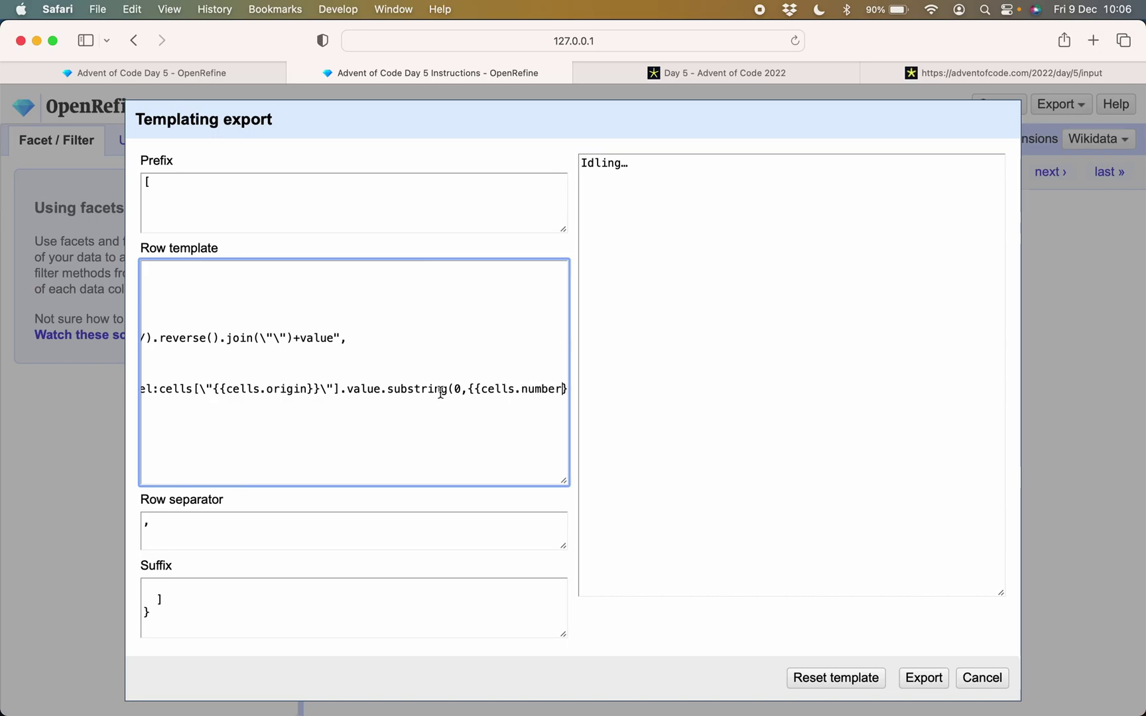
pyautogui.hscroll(10, 340, 378)
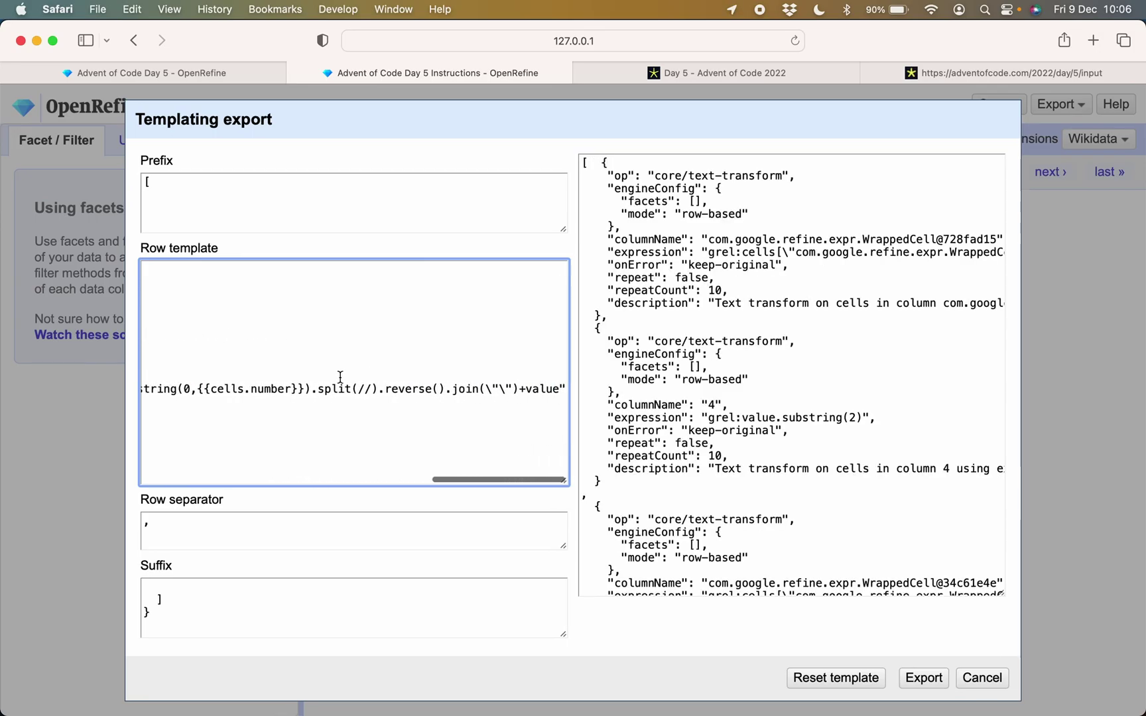
pyautogui.hscroll(-10, 340, 376)
pyautogui.scroll(-4, 350, 391)
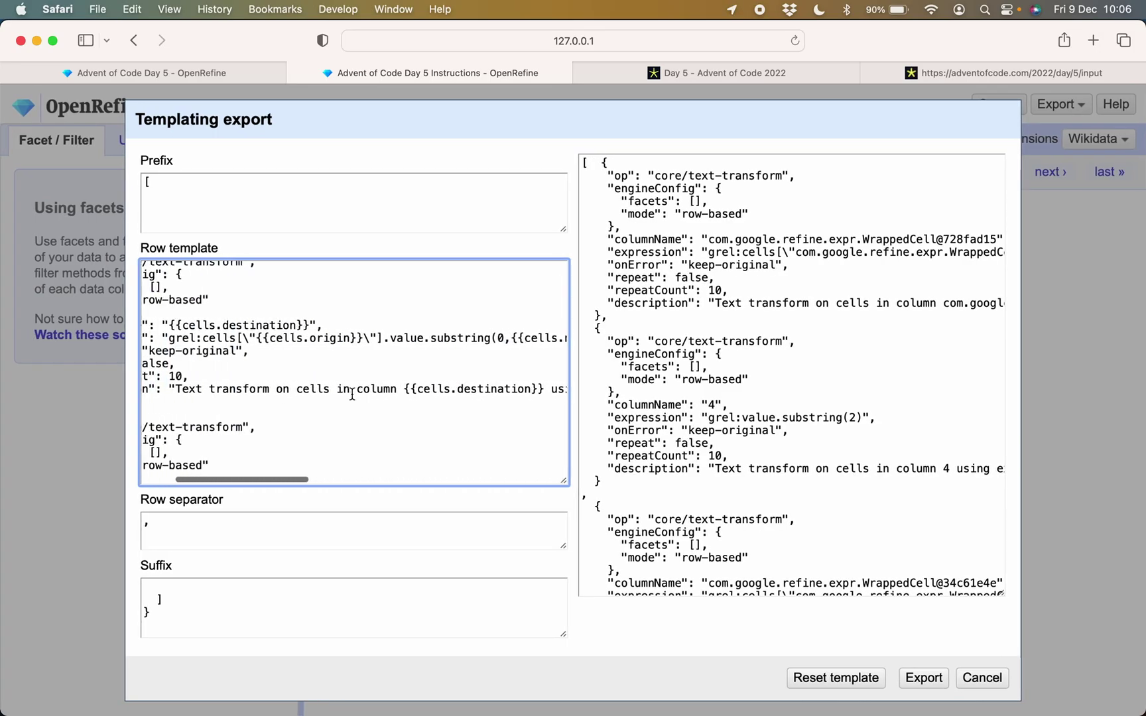
pyautogui.scroll(-3, 352, 393)
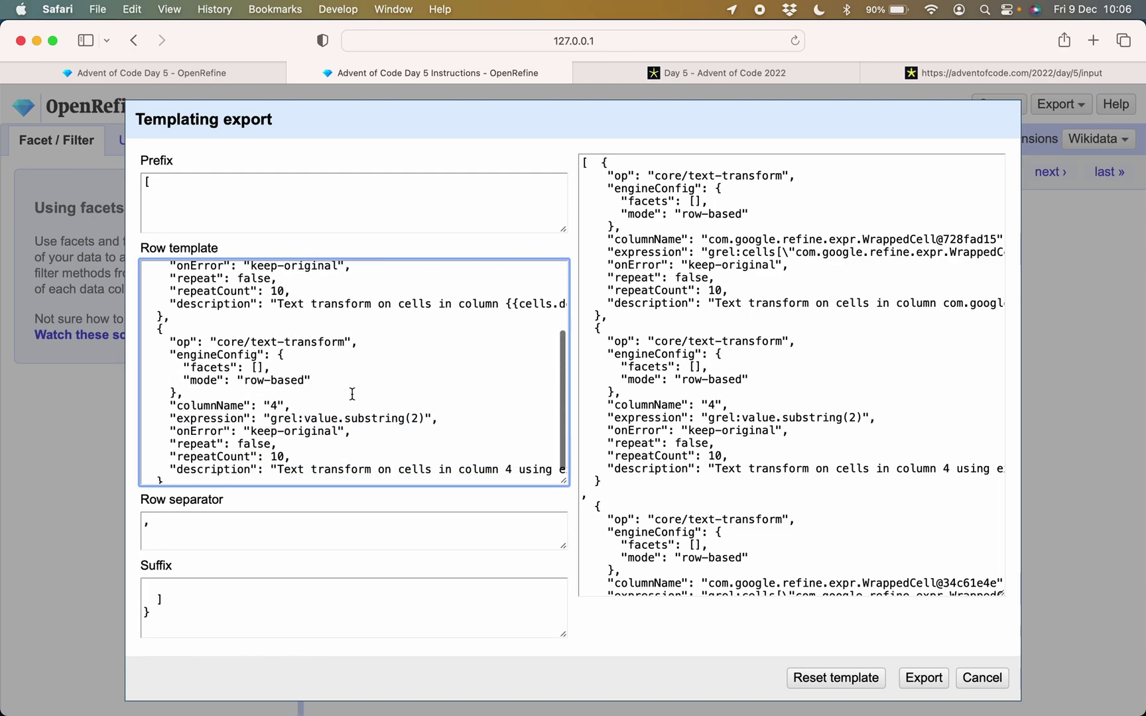
# Replace the column number in the second operation's columnName with {{cells.origin}}
pyautogui.click(278, 398)
pyautogui.press('BackSpace')
pyautogui.write('{{cells.origin')
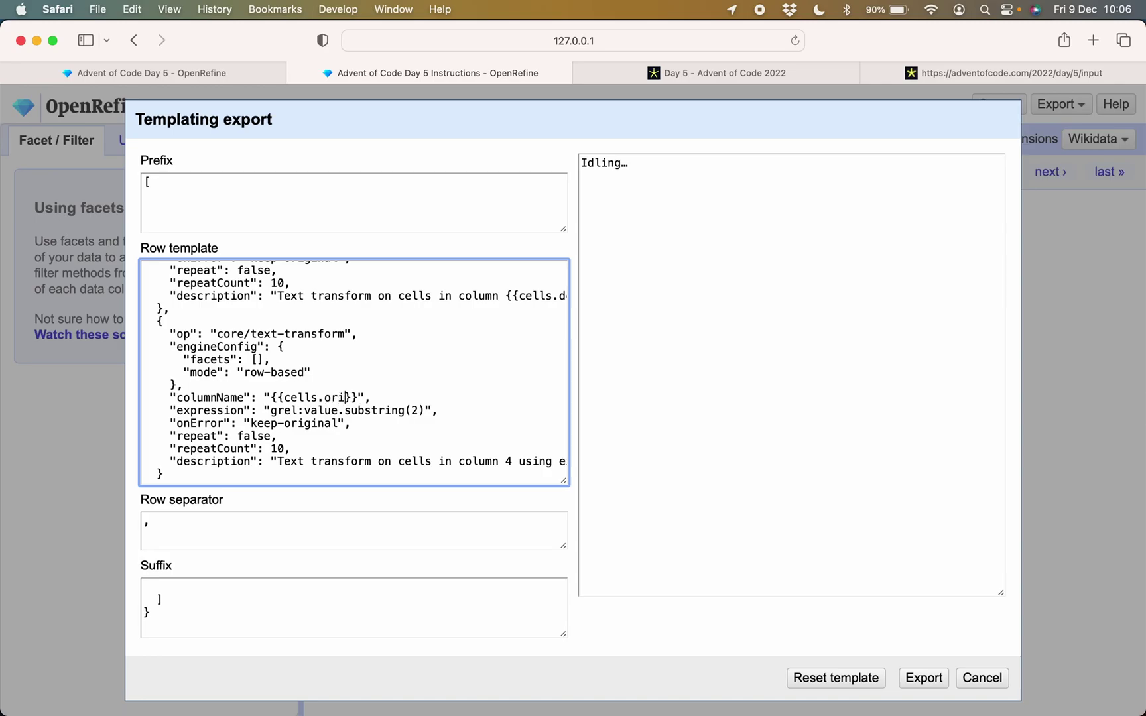
# Replace the substring start value in the second operation's expression with {{cells.number}}
pyautogui.click(416, 409)
pyautogui.press('BackSpace')
pyautogui.write('cell')
pyautogui.press('BackSpace')
pyautogui.press('BackSpace')
pyautogui.press('BackSpace')
pyautogui.press('BackSpace')
pyautogui.press('BackSpace')
pyautogui.press('BackSpace')
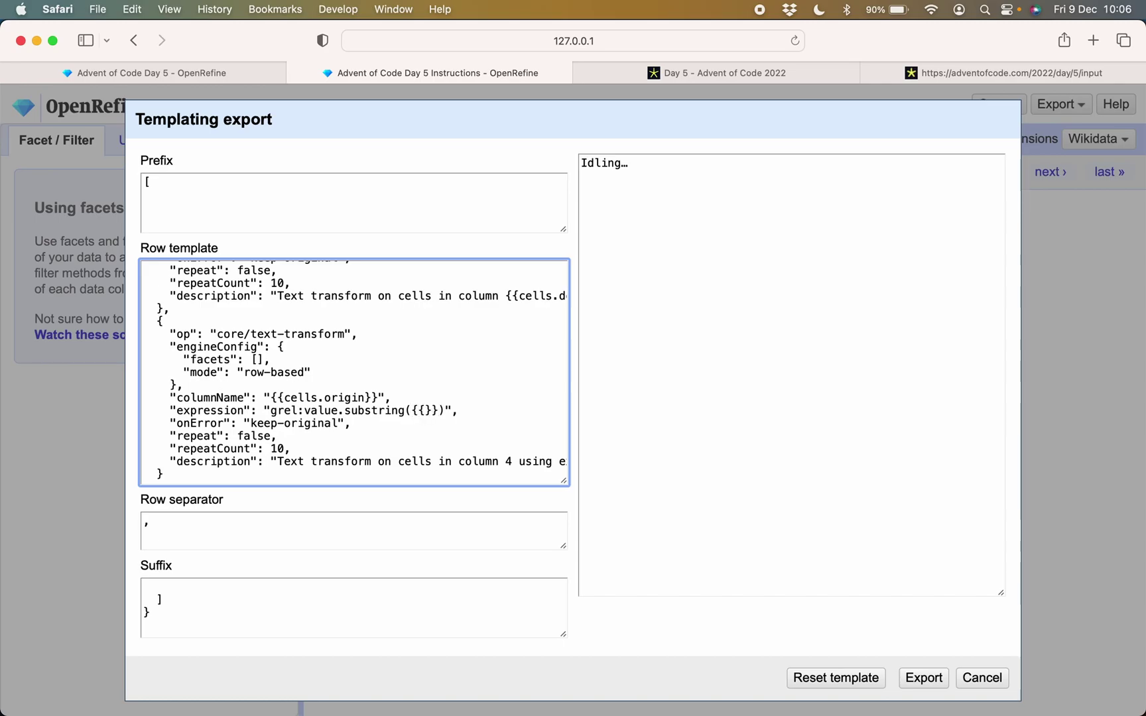
pyautogui.write('ells.number')
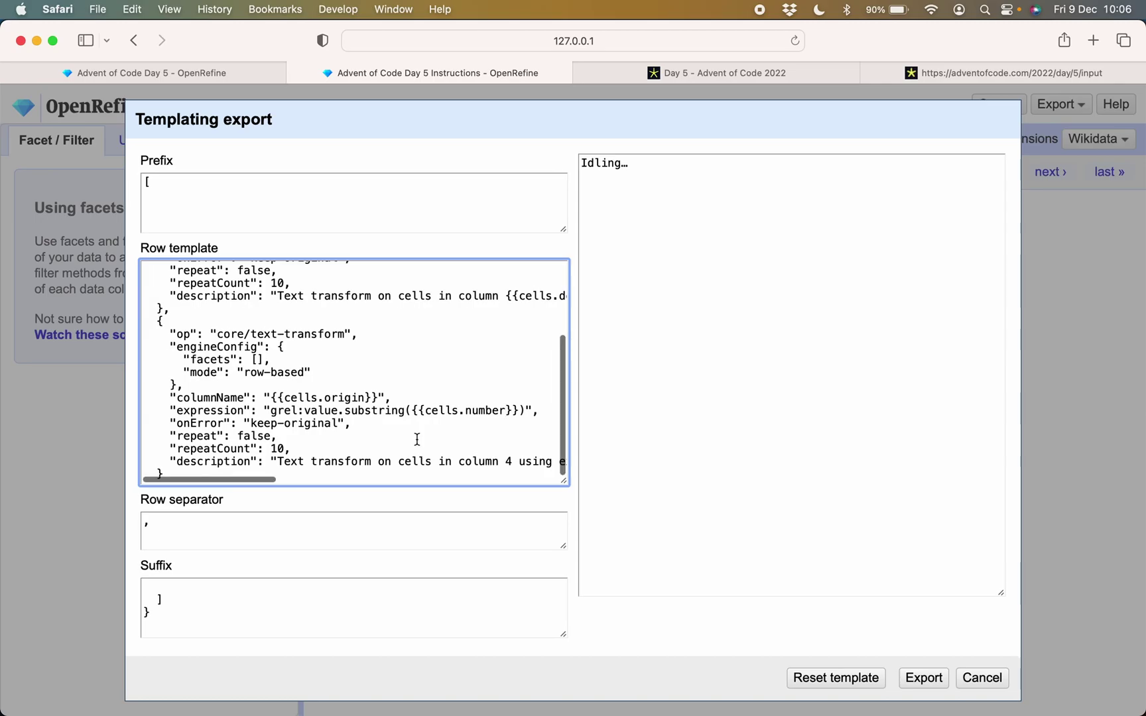
# Replace the column number in the second operation's description with {{cells.origin}}
pyautogui.scroll(-1, 457, 444)
pyautogui.hscroll(1, 457, 444)
pyautogui.press('BackSpace')
pyautogui.write('{{}}')
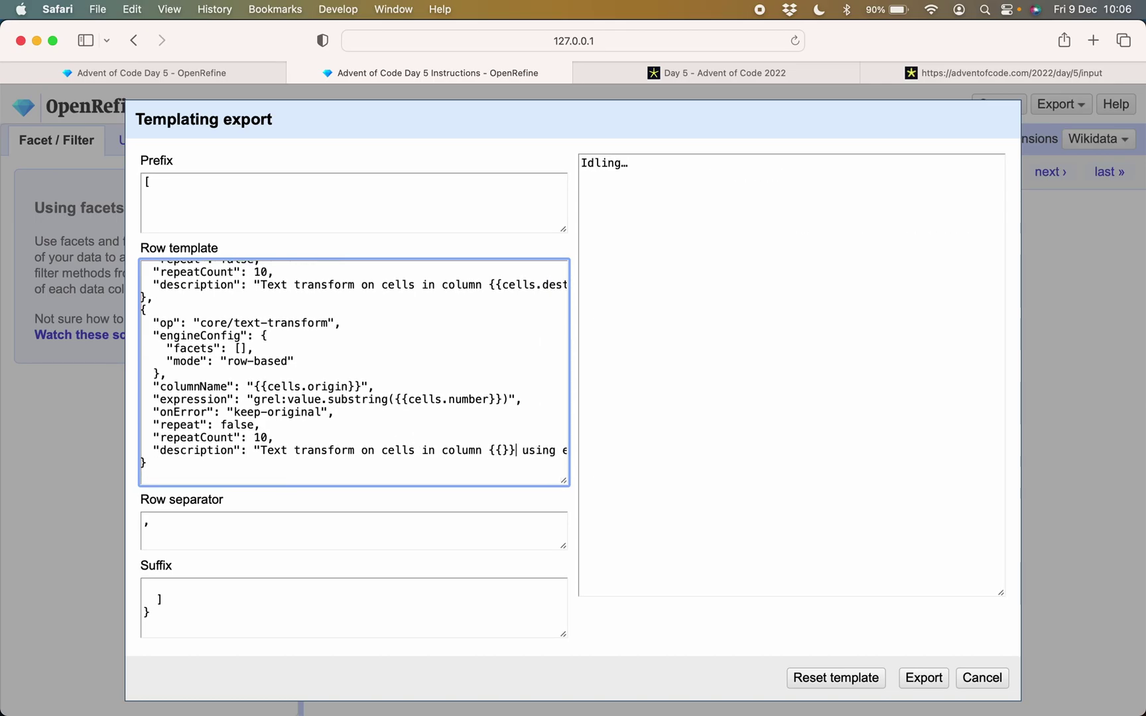
pyautogui.click(499, 450)
pyautogui.write('ce')
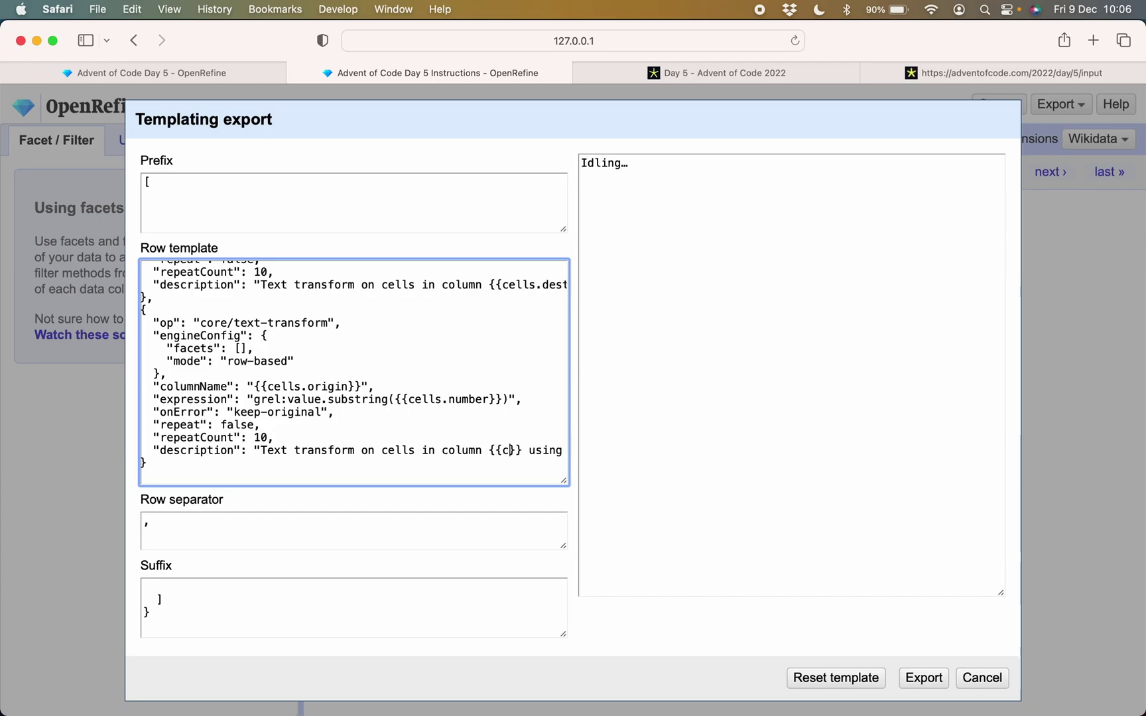
pyautogui.write('lls.ior')
pyautogui.press('Left')
pyautogui.press('BackSpace')
pyautogui.press('Right')
pyautogui.write('igin')
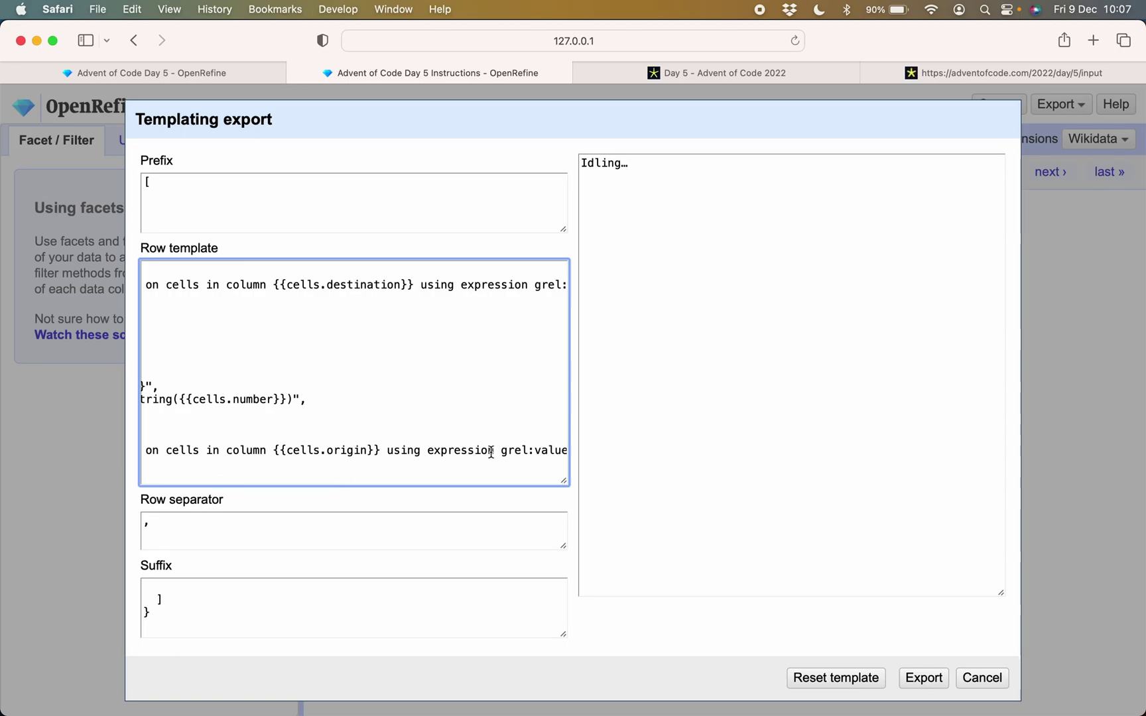
# Replace the substring start value in the second operation's description with {{cells.number}}
pyautogui.hscroll(4, 411, 450)
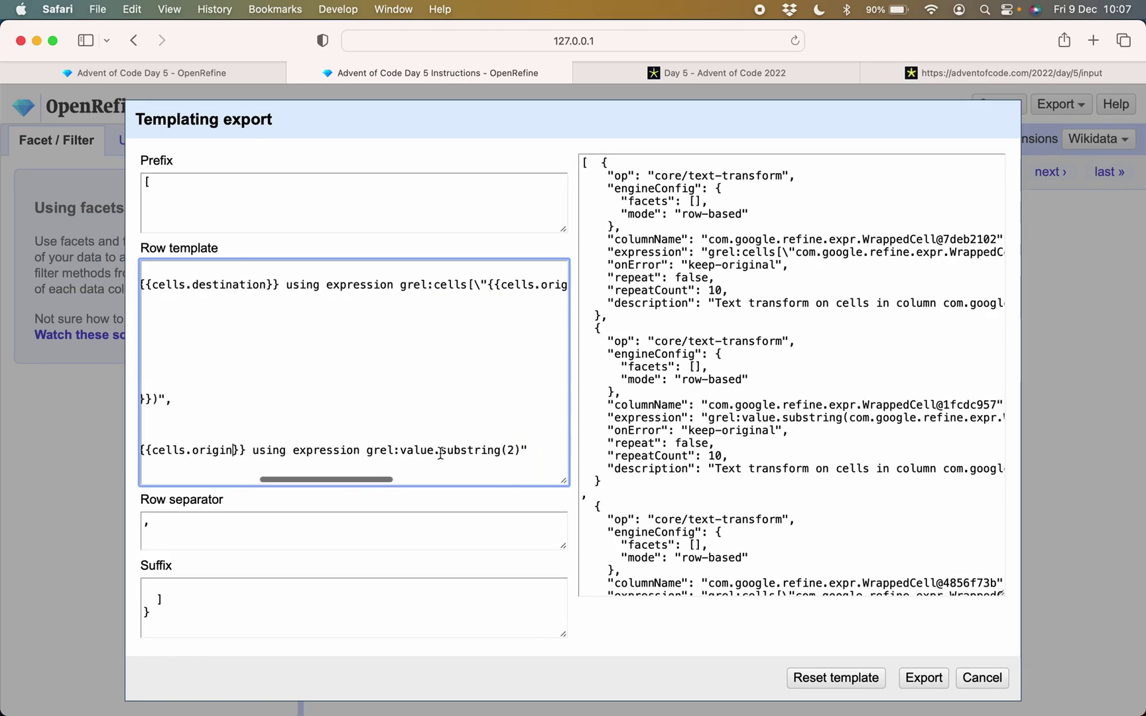
pyautogui.doubleClick(513, 451)
pyautogui.write('{{}}')
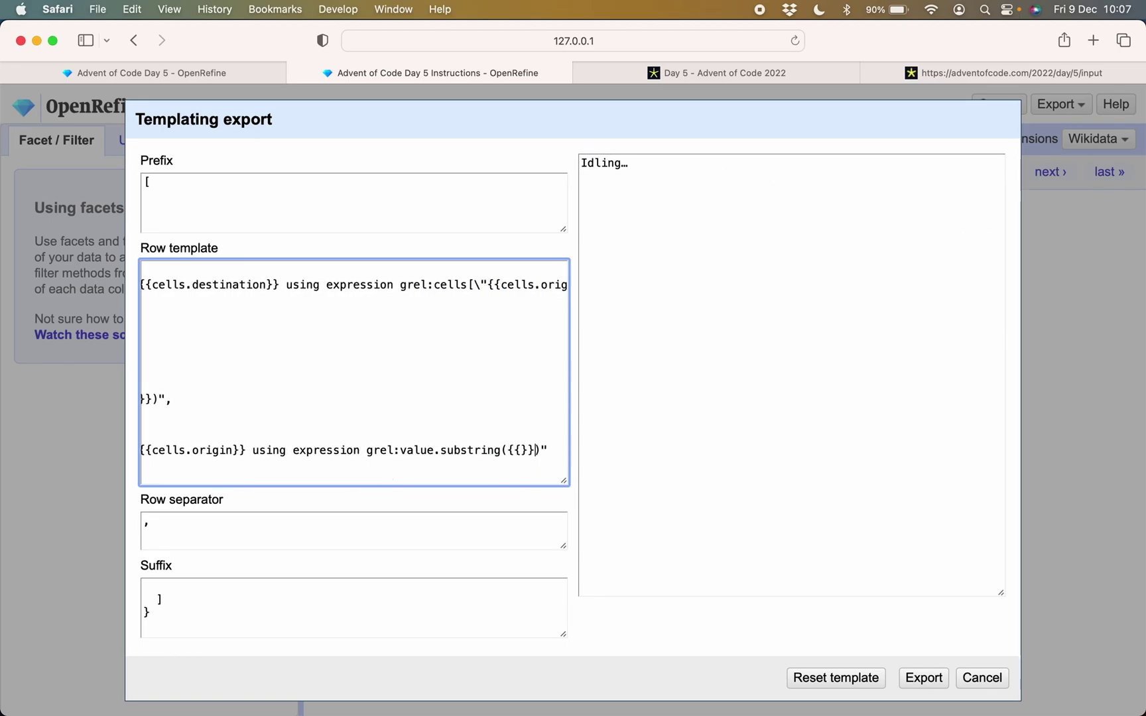
pyautogui.write('cells.')
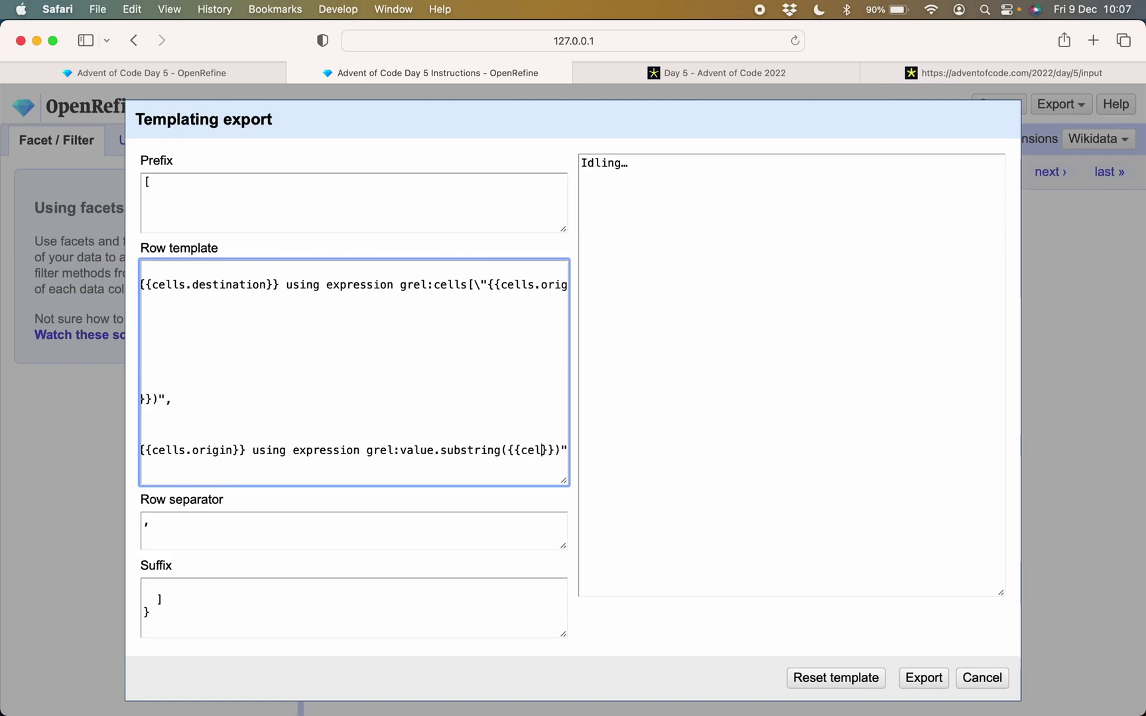
pyautogui.write('number')
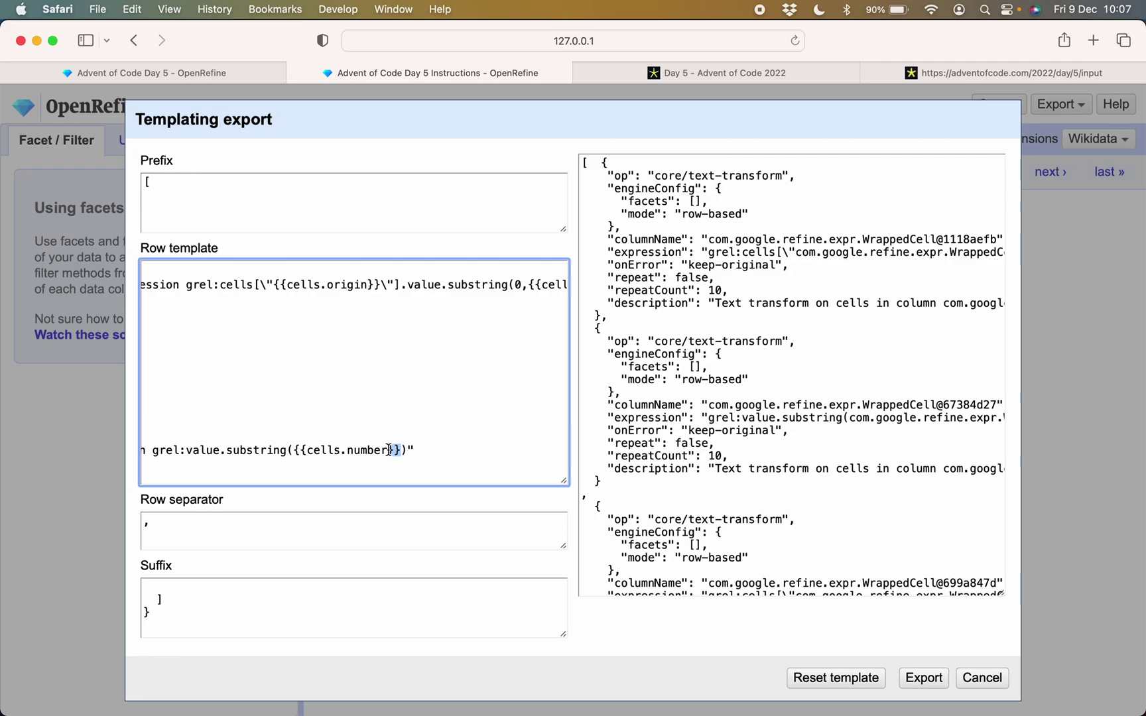
# Examine the generated columnName value of the first operation in the export preview
pyautogui.click(305, 449)
pyautogui.hscroll(-10, 296, 450)
pyautogui.hscroll(-10, 294, 451)
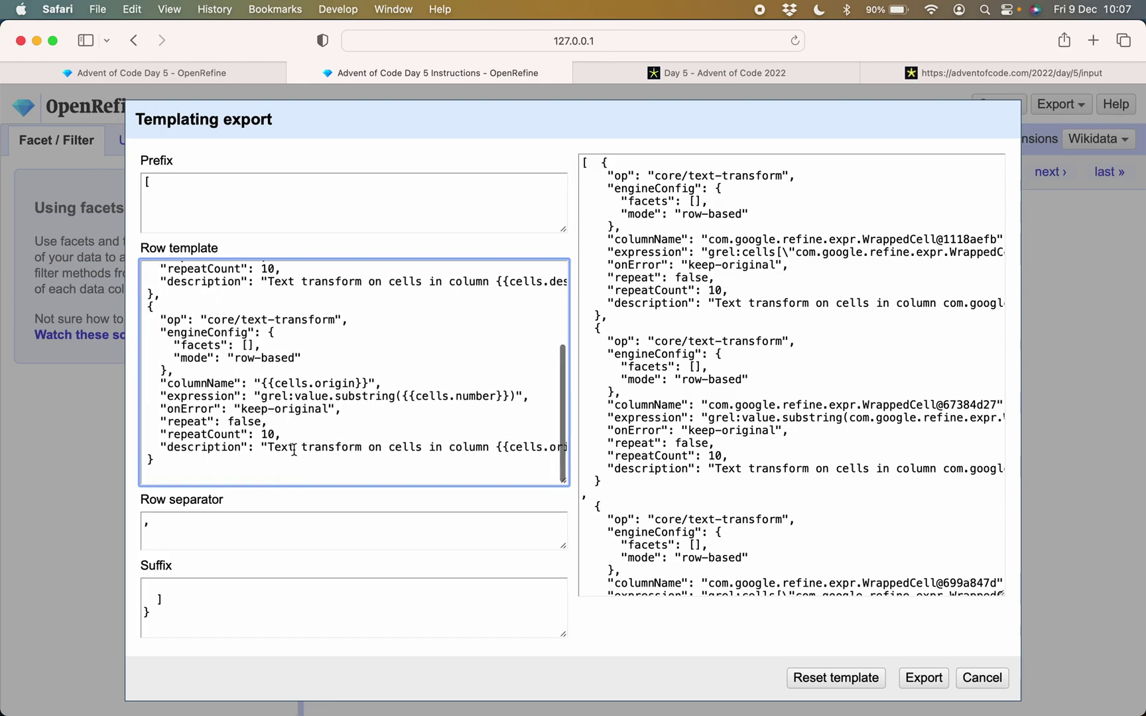
pyautogui.hscroll(5, 673, 372)
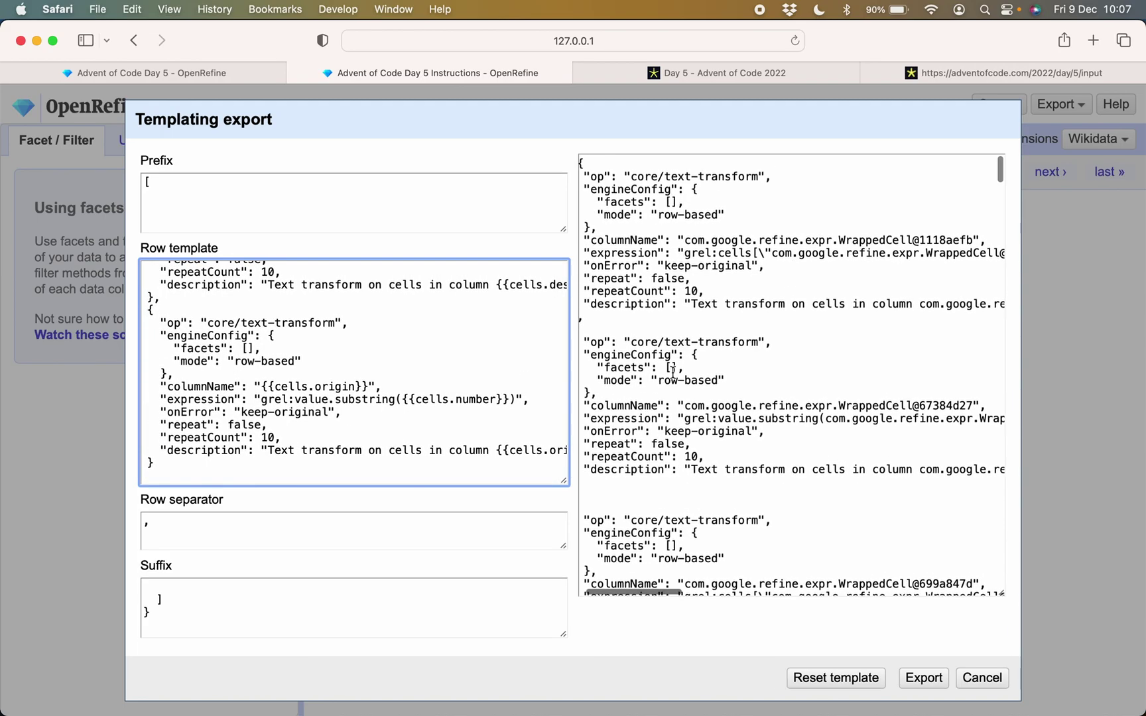
pyautogui.hscroll(2, 408, 315)
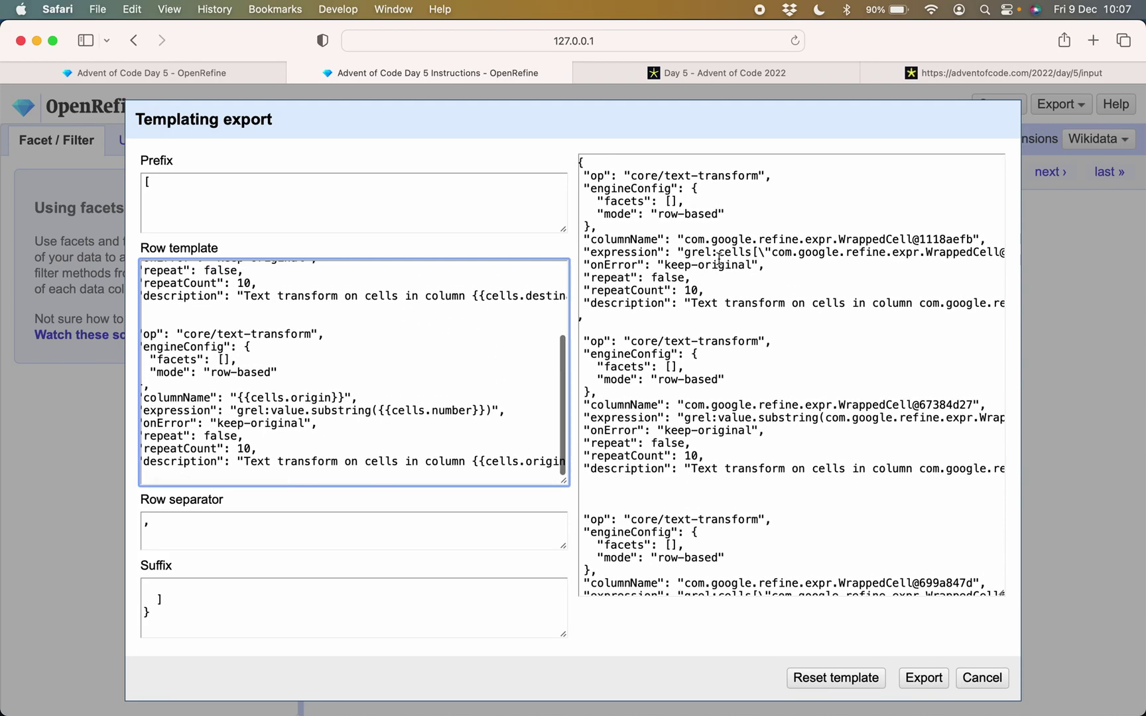
pyautogui.click(686, 242)
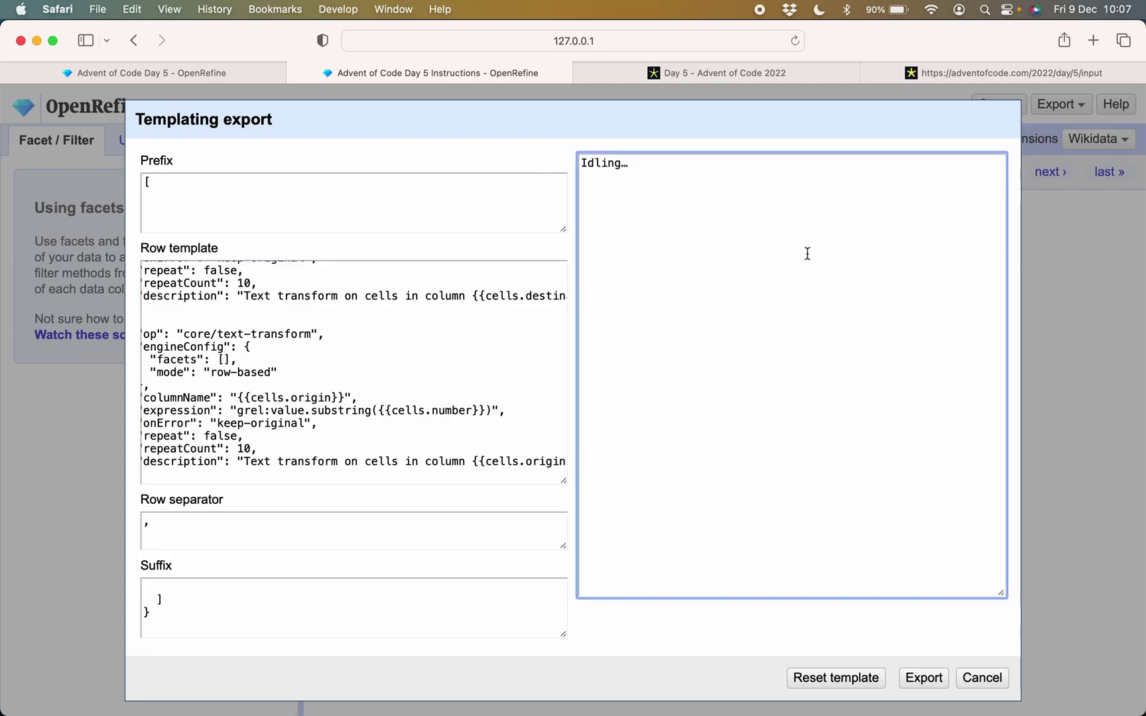
pyautogui.moveTo(708, 238); pyautogui.dragTo(980, 238)
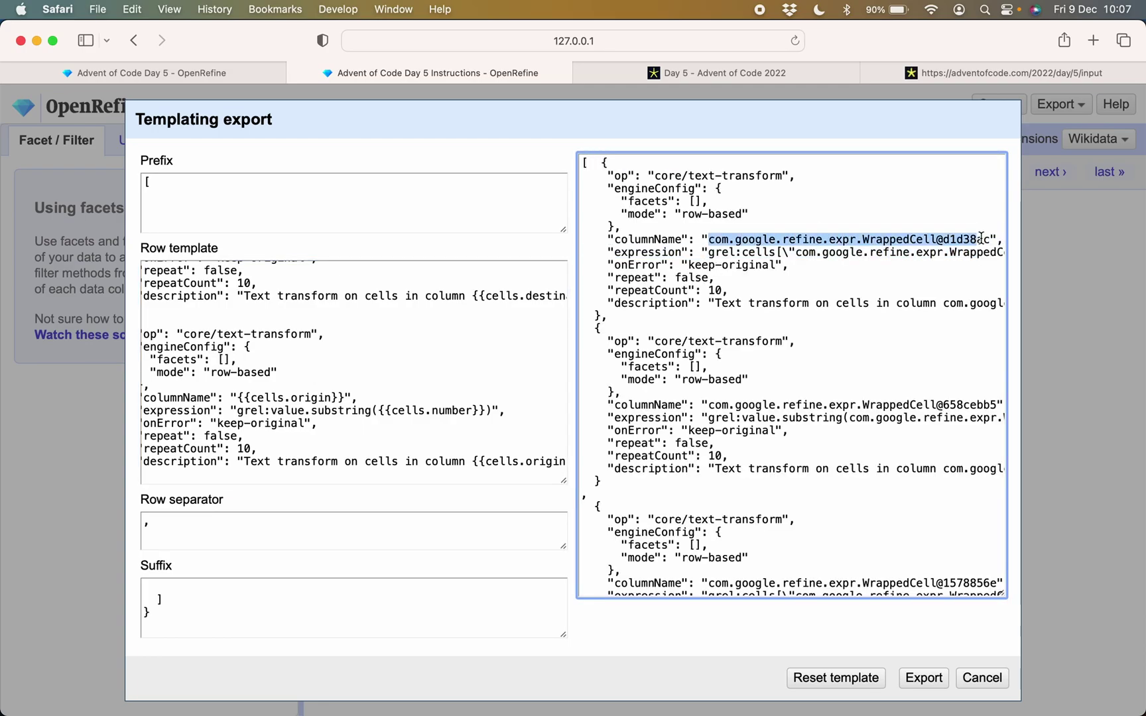
# Change the first operation's columnName placeholder to {{cells.destination.value}} and select the added .value for reuse
pyautogui.scroll(10, 540, 365)
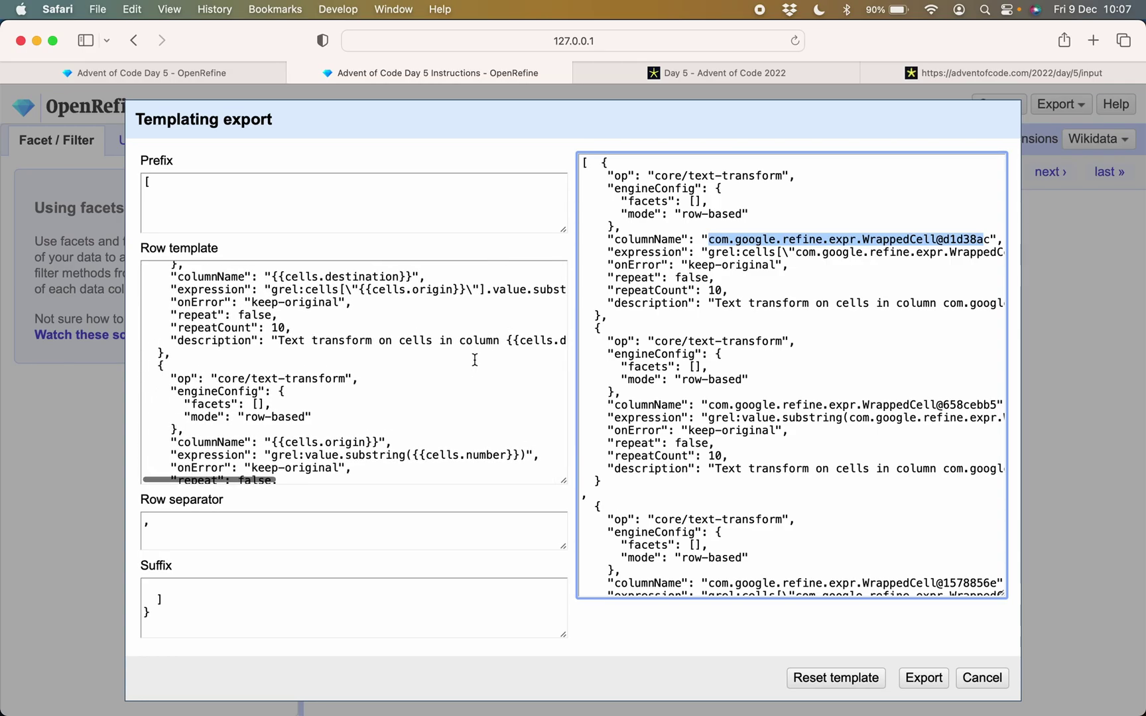
pyautogui.click(411, 346)
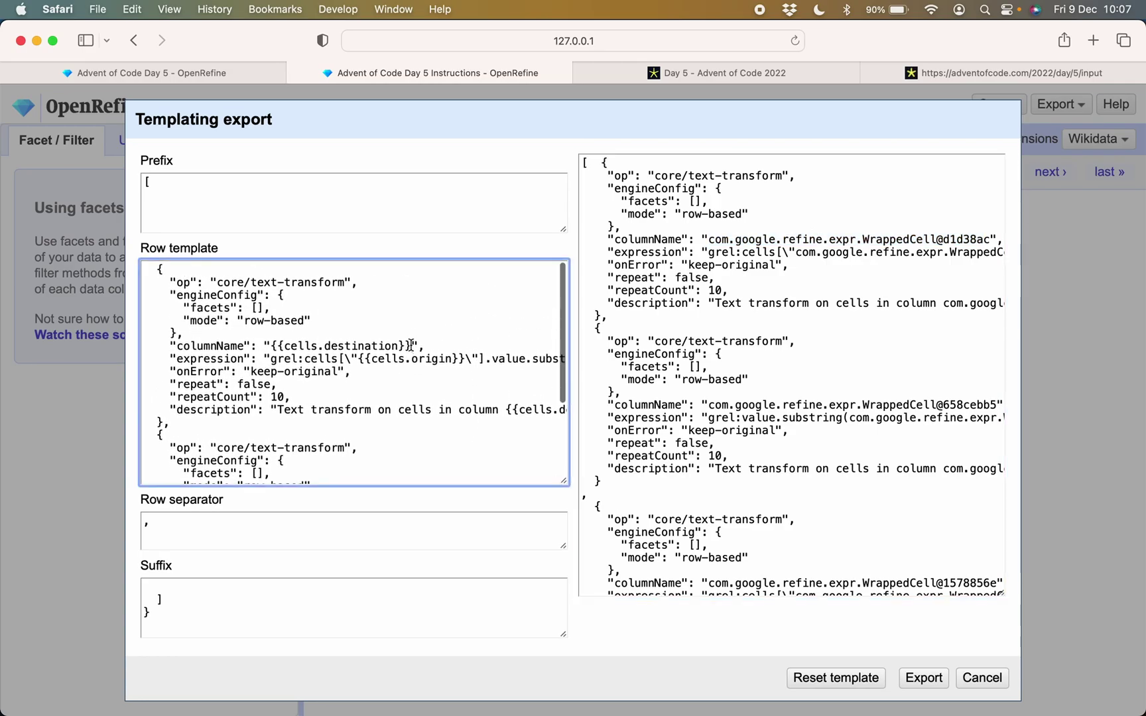
pyautogui.write('.v')
pyautogui.press('BackSpace')
pyautogui.press('BackSpace')
pyautogui.press('BackSpace')
pyautogui.press('BackSpace')
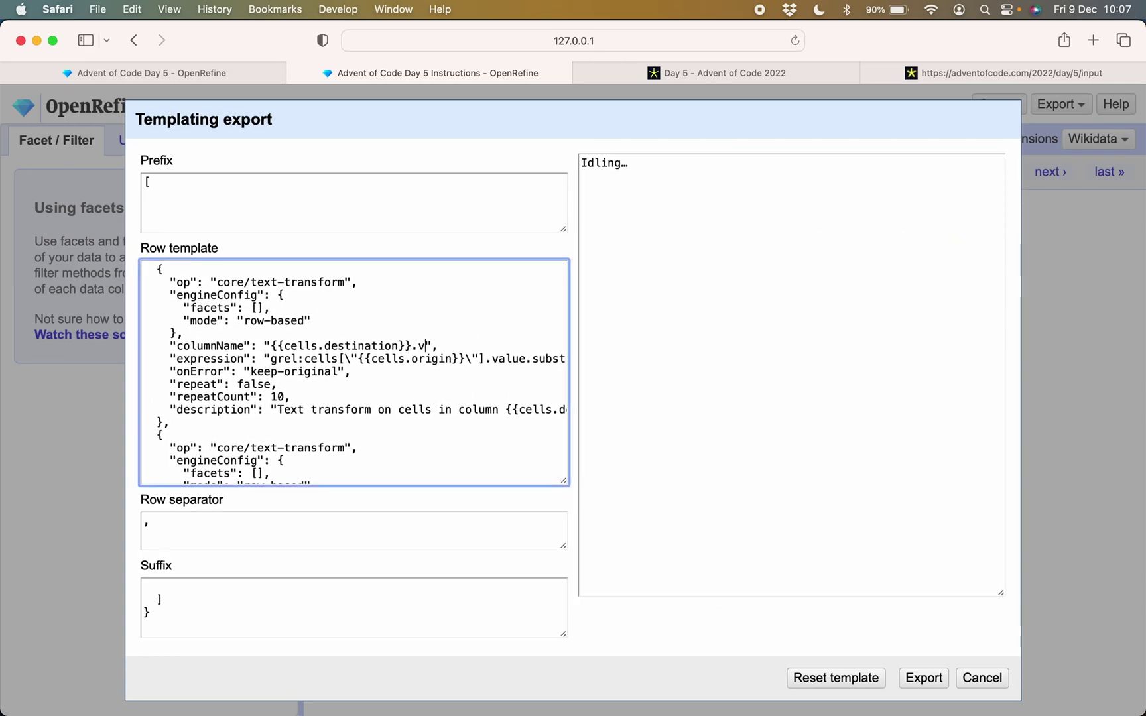
pyautogui.write('.value')
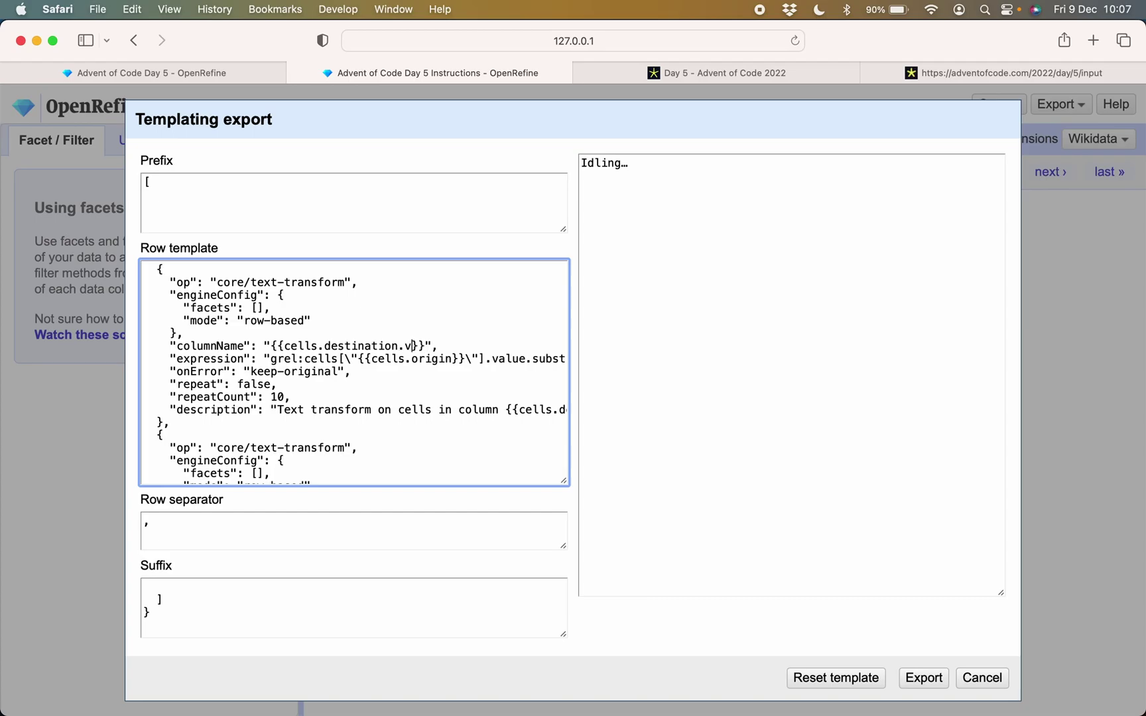
pyautogui.hotkey('shift', 'Left')
pyautogui.hotkey('shift', 'Left')
pyautogui.hotkey('shift', 'Left')
pyautogui.hotkey('shift', 'Left')
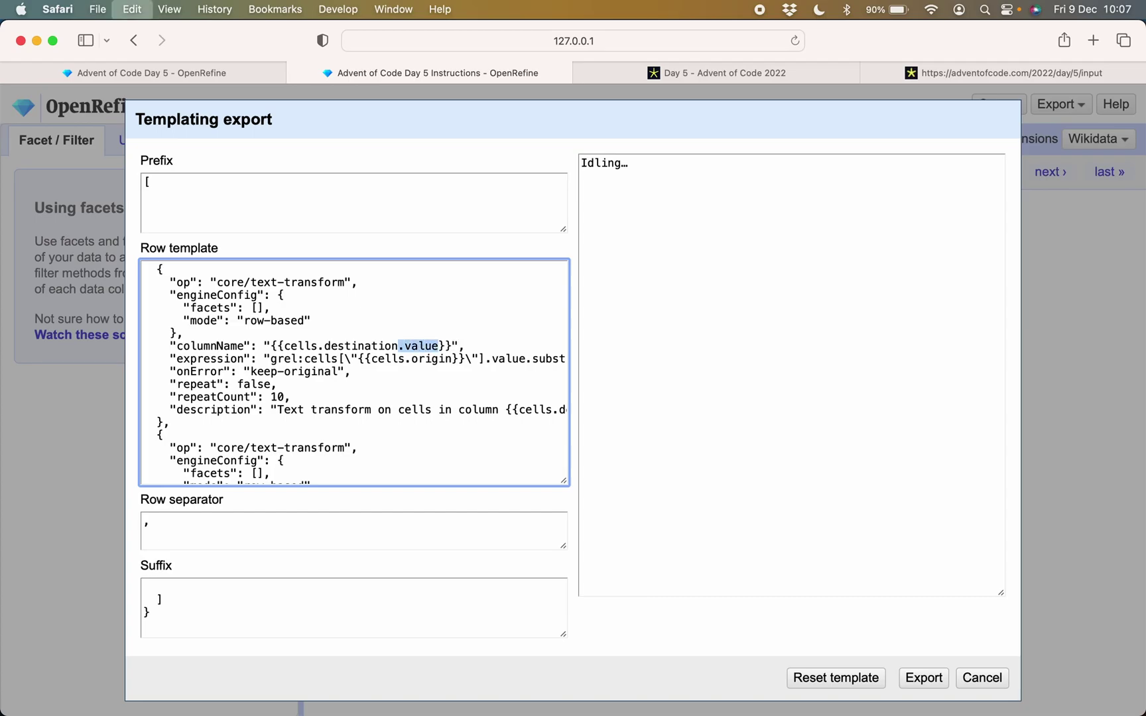
# Append .value to cells.origin and cells.number inside the placeholders of the first operation's expression
pyautogui.click(448, 360)
pyautogui.write('.value')
pyautogui.hscroll(3, 457, 360)
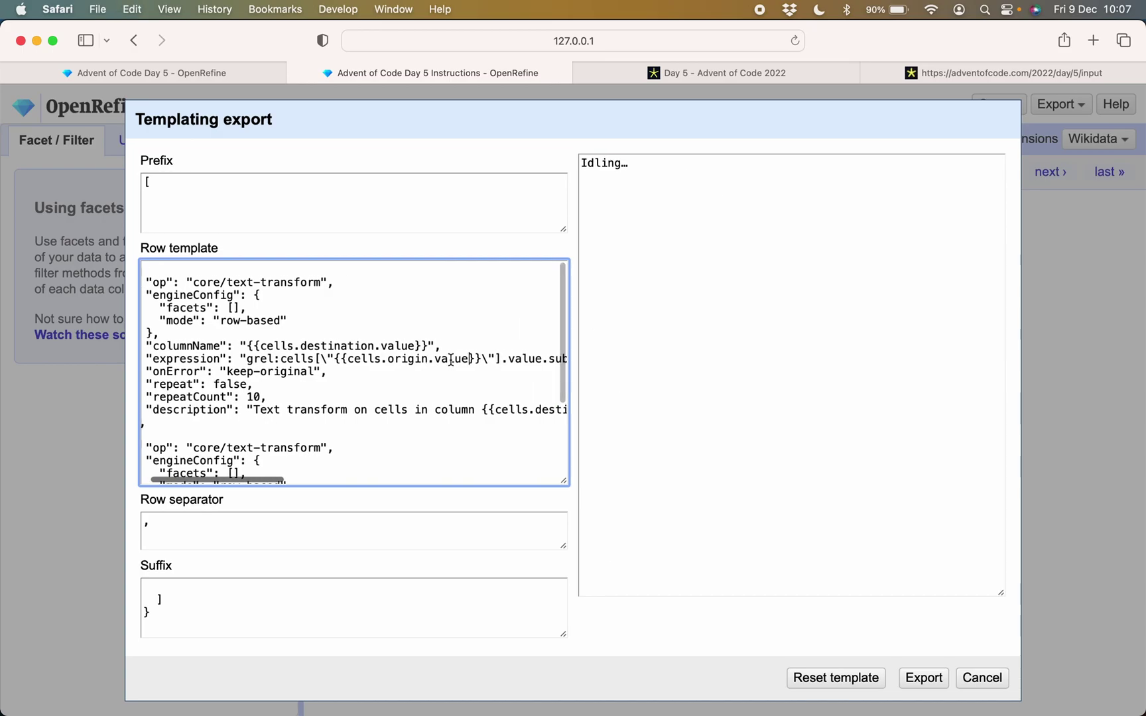
pyautogui.hscroll(3, 491, 358)
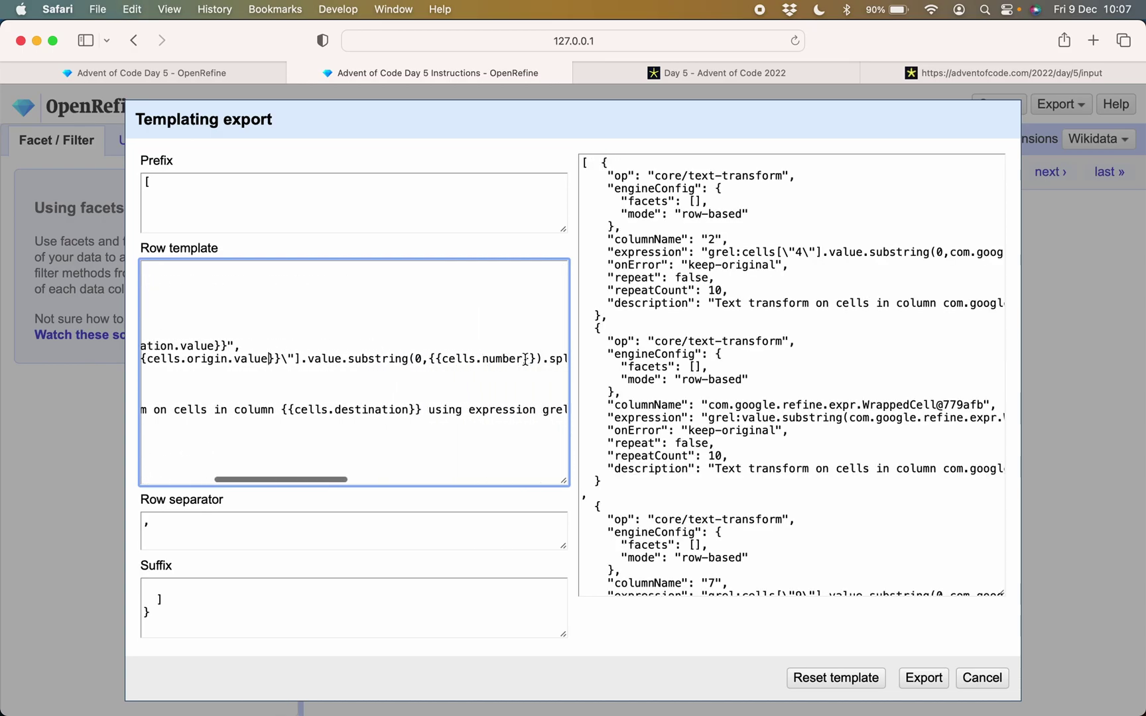
pyautogui.click(525, 360)
pyautogui.write('.value')
# Append .value to the cell references inside the placeholders of the first operation's description
pyautogui.hscroll(10, 525, 358)
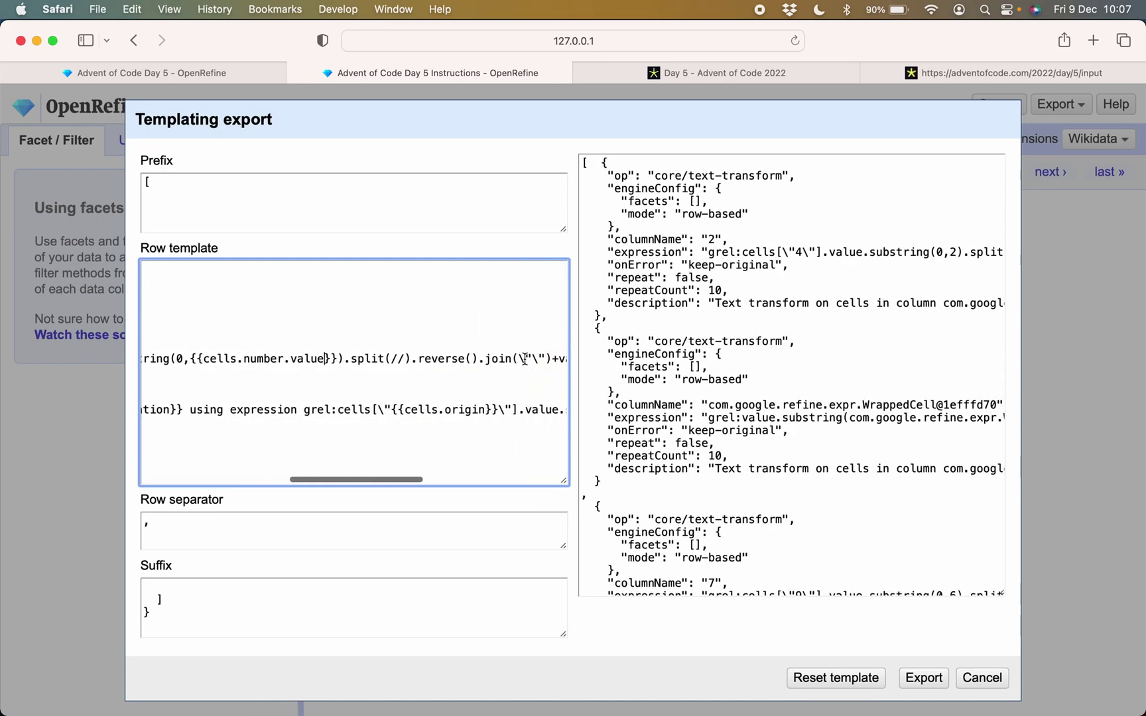
pyautogui.hscroll(5, 524, 358)
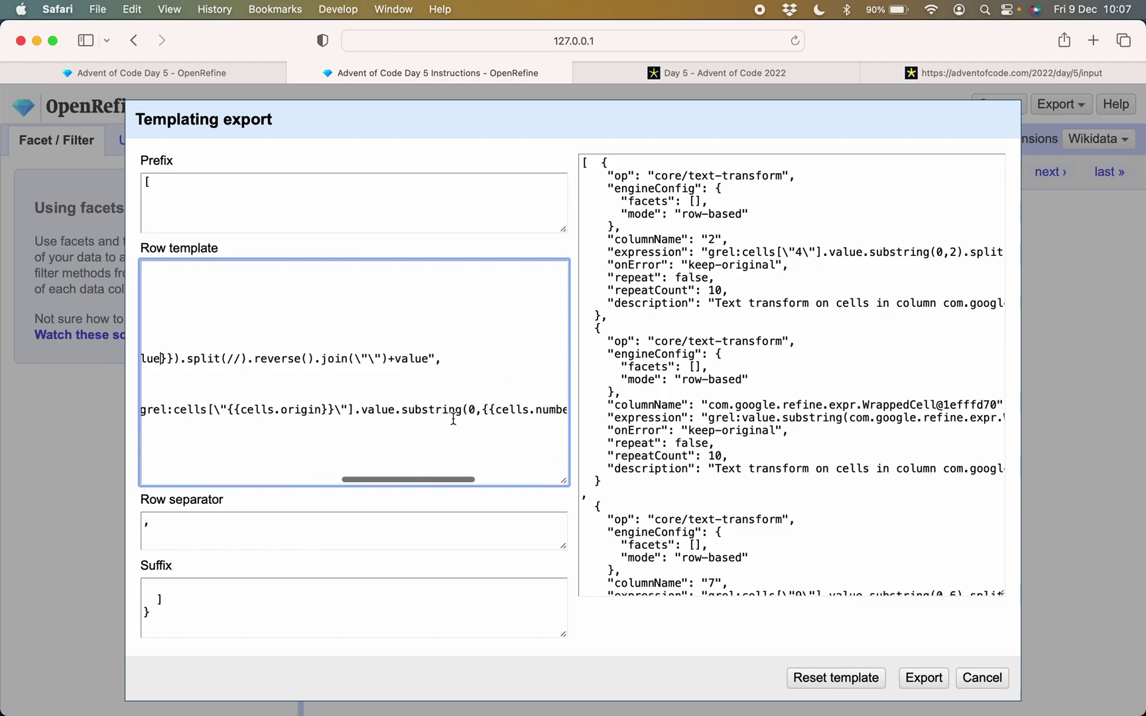
pyautogui.hscroll(-5, 427, 410)
pyautogui.hscroll(-5, 361, 411)
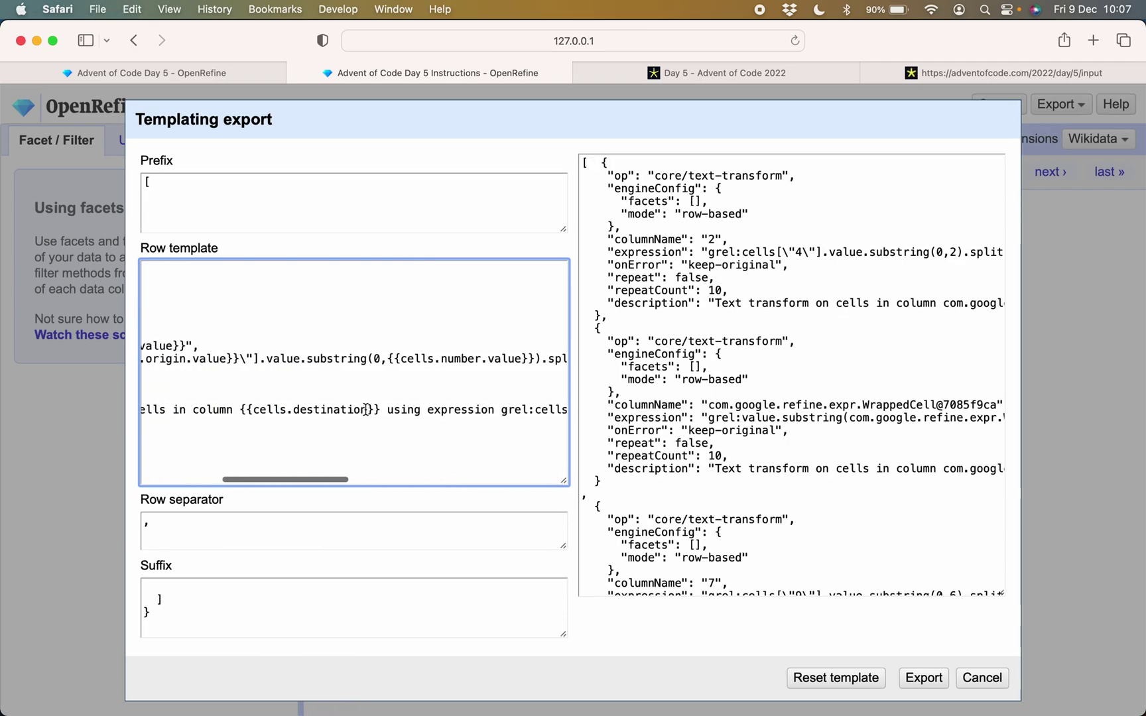
pyautogui.hscroll(-8, 366, 409)
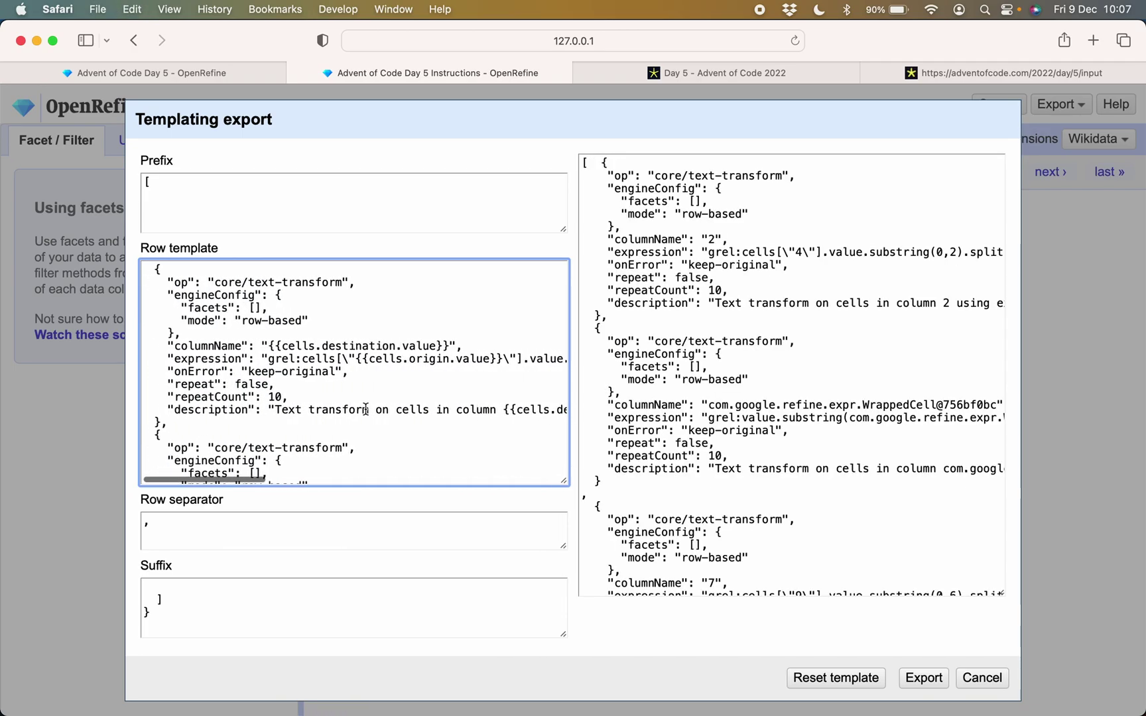
# Append .value to cells.origin in the second operation's columnName and to cells.number in its expression
pyautogui.scroll(-5, 365, 409)
pyautogui.scroll(5, 332, 372)
pyautogui.scroll(-3, 329, 368)
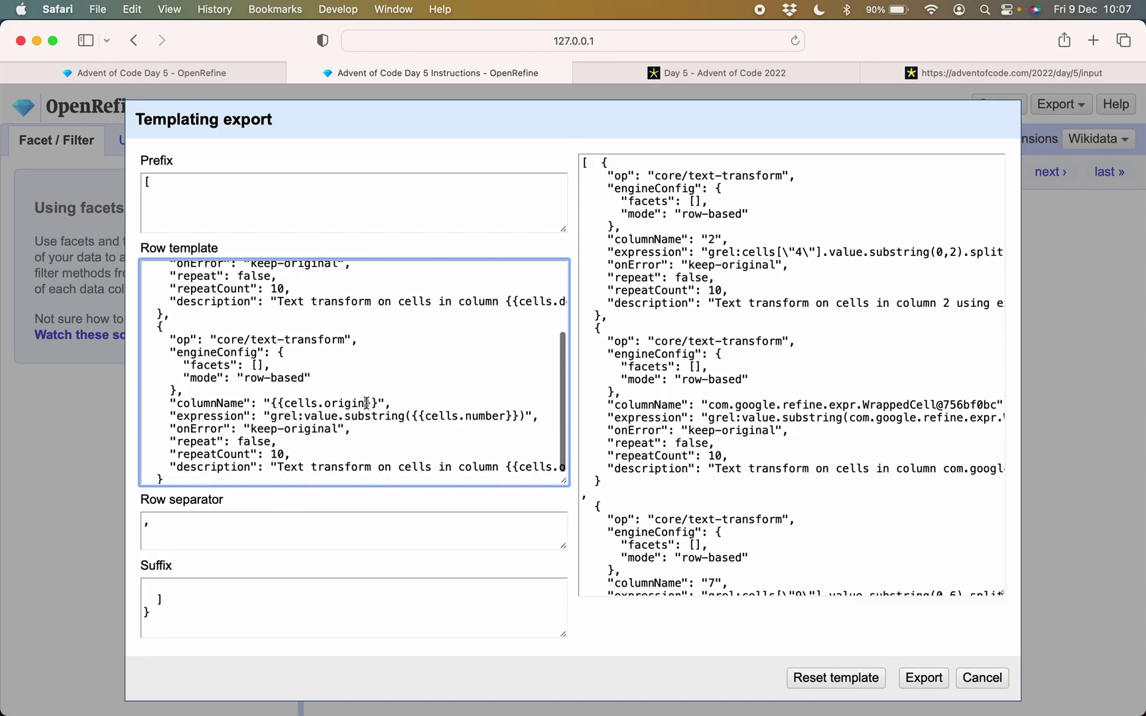
pyautogui.click(366, 403)
pyautogui.write('.value')
pyautogui.hscroll(3, 366, 402)
pyautogui.click(403, 417)
pyautogui.write('.value')
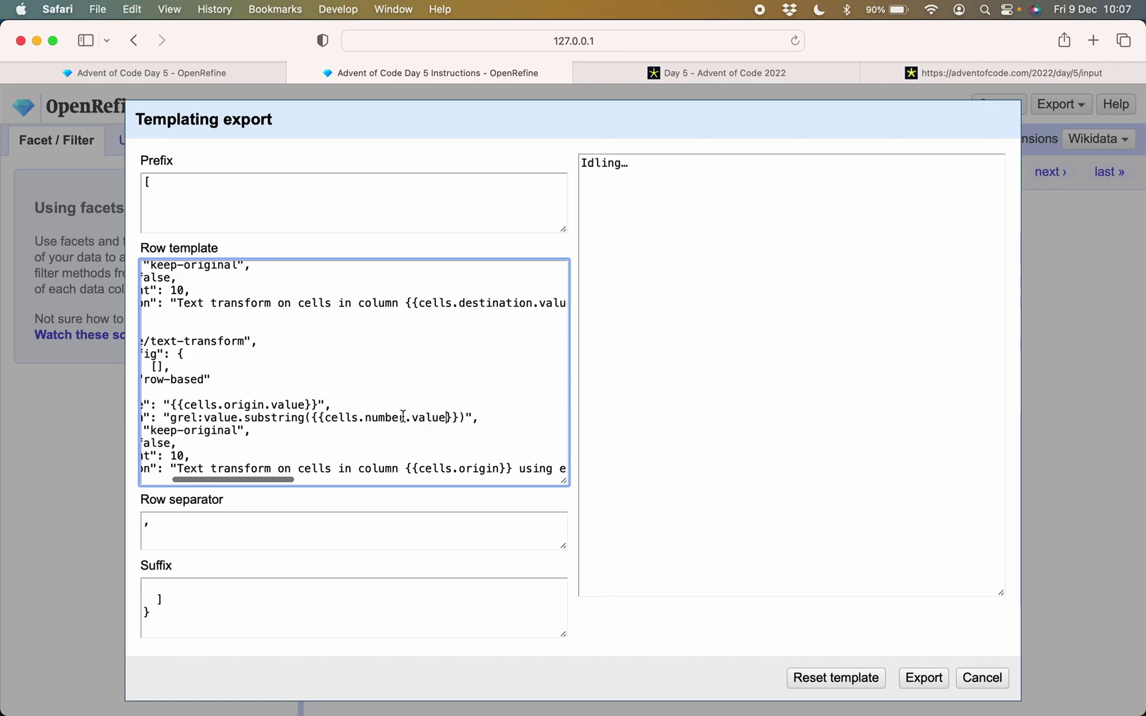
# Append .value to cells.origin and cells.number inside the placeholders of the second operation's description
pyautogui.hscroll(3, 402, 416)
pyautogui.click(366, 449)
pyautogui.write('.value')
pyautogui.hscroll(3, 364, 468)
pyautogui.hscroll(3, 524, 443)
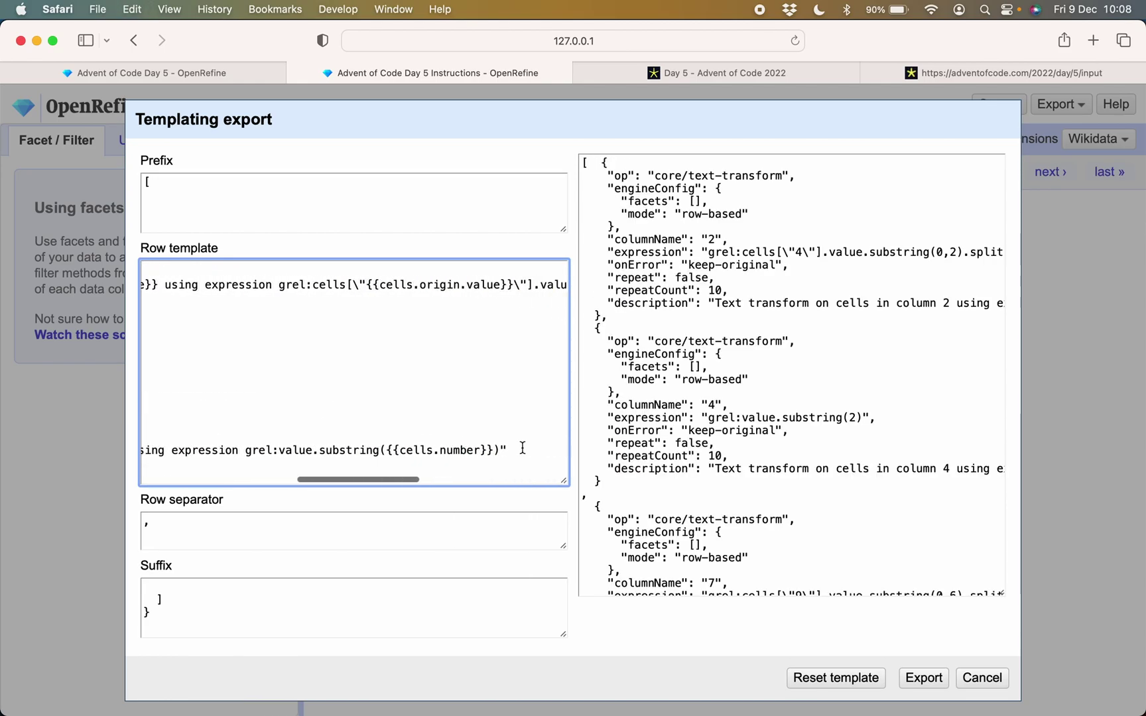
pyautogui.click(478, 452)
pyautogui.write('.value')
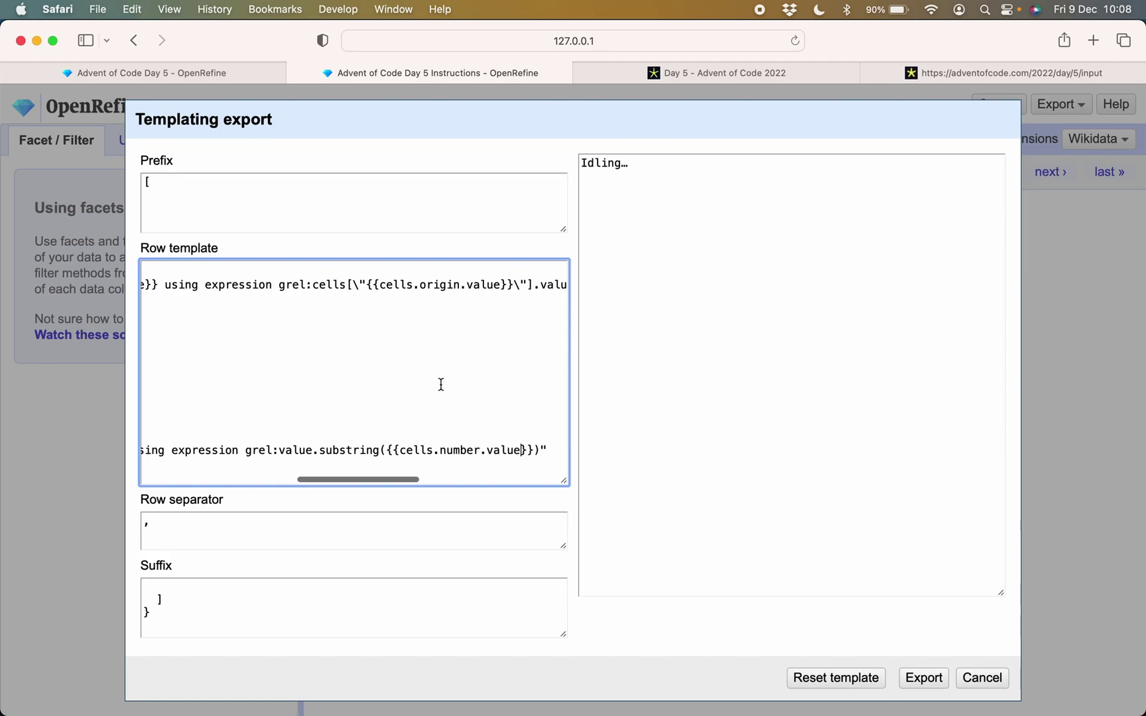
# Add a line break after the opening square bracket in the prefix
pyautogui.hscroll(-1, 385, 338)
pyautogui.hscroll(-1, 384, 339)
pyautogui.click(343, 179)
pyautogui.press('Return')
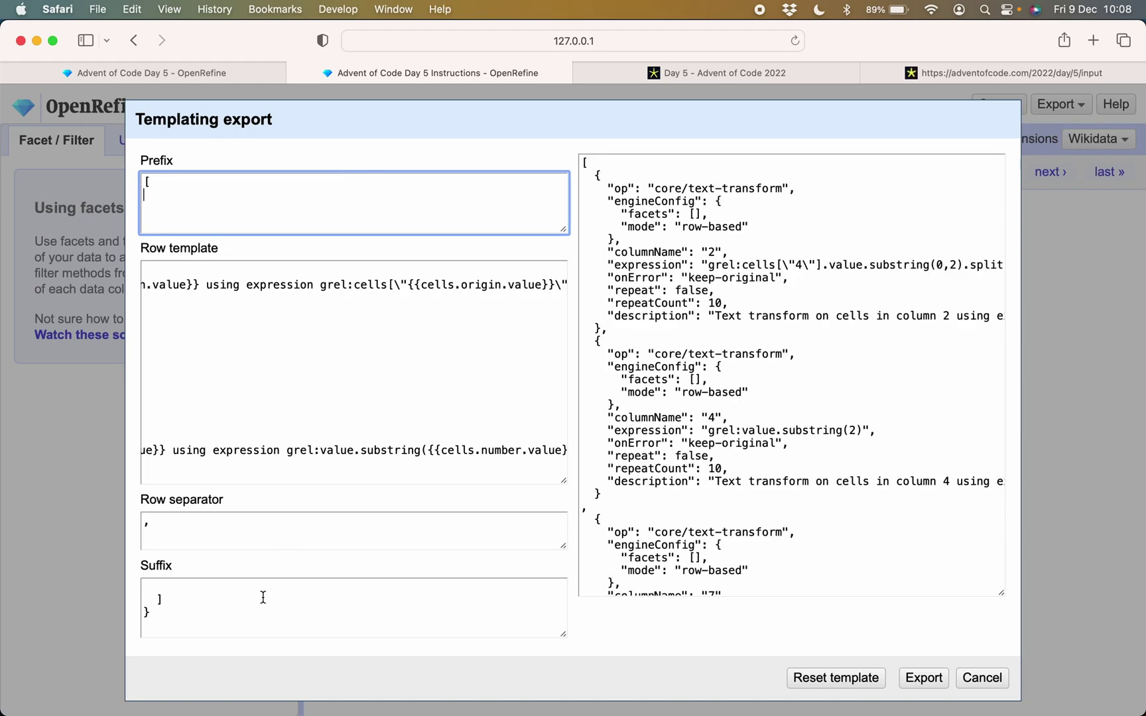
# Remove the closing curly brace and the indentation before the square bracket from the suffix
pyautogui.click(244, 520)
pyautogui.click(158, 613)
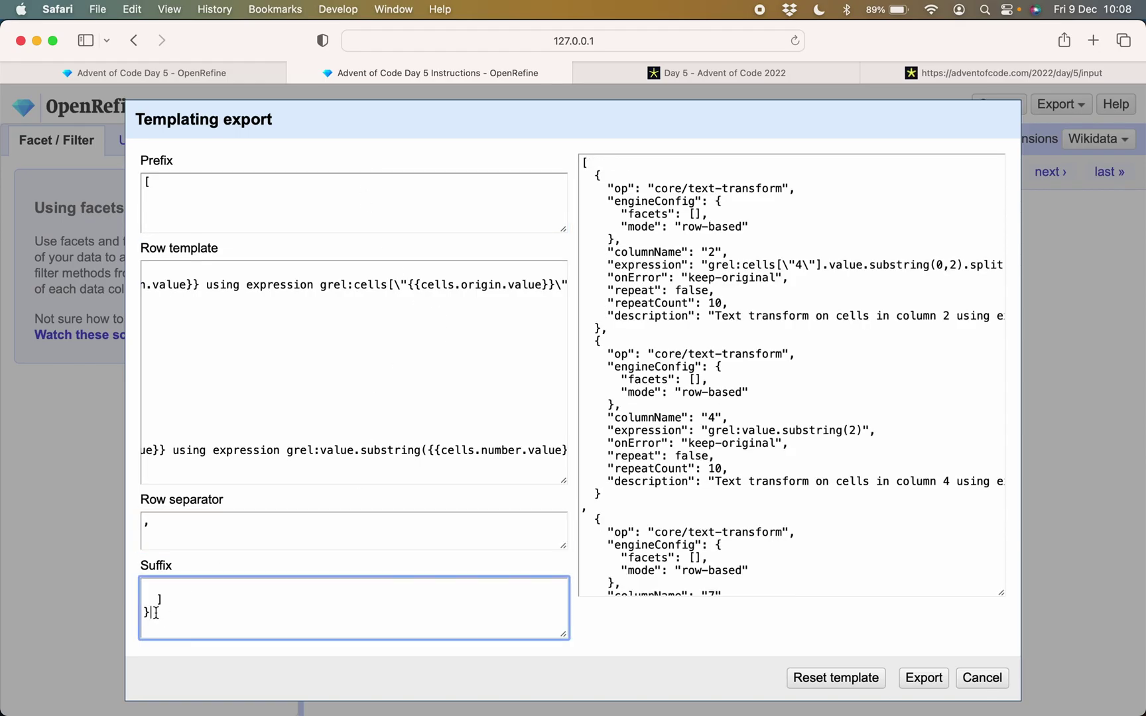
pyautogui.press('BackSpace')
pyautogui.press('BackSpace')
pyautogui.hotkey('shift', 'Home')
pyautogui.press('BackSpace')
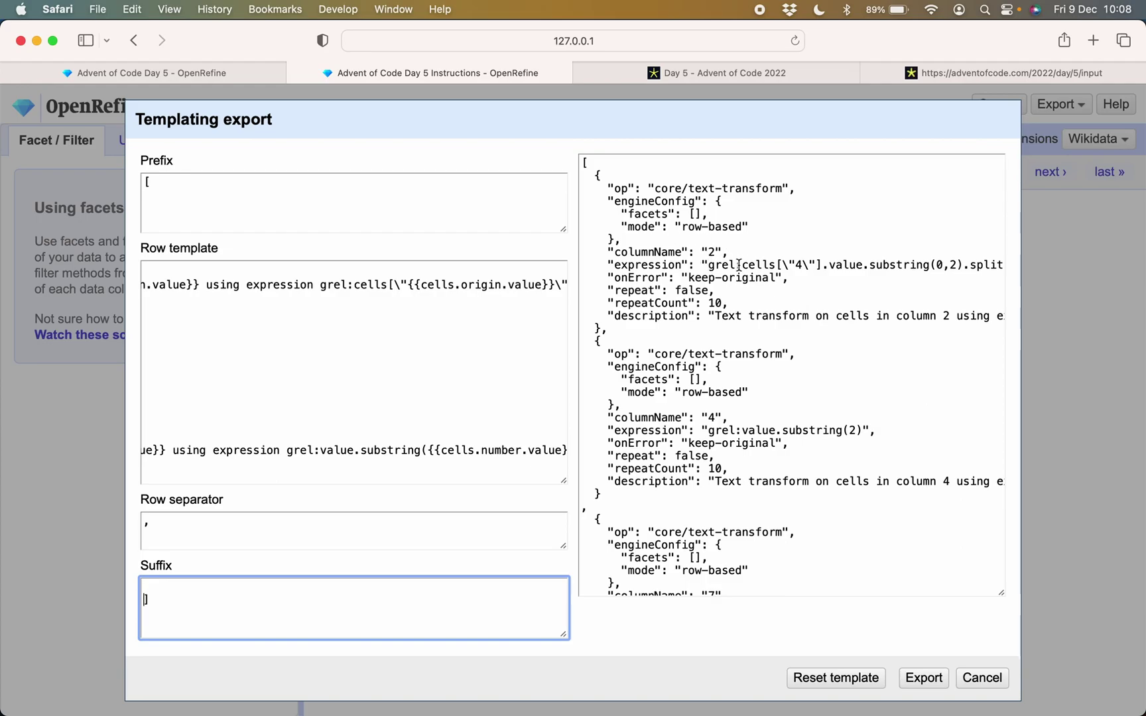
# Compare the first row's generated expressions in the export preview with the extracted operation history JSON for columns 2 and 4
pyautogui.hscroll(3, 739, 265)
pyautogui.hscroll(3, 785, 268)
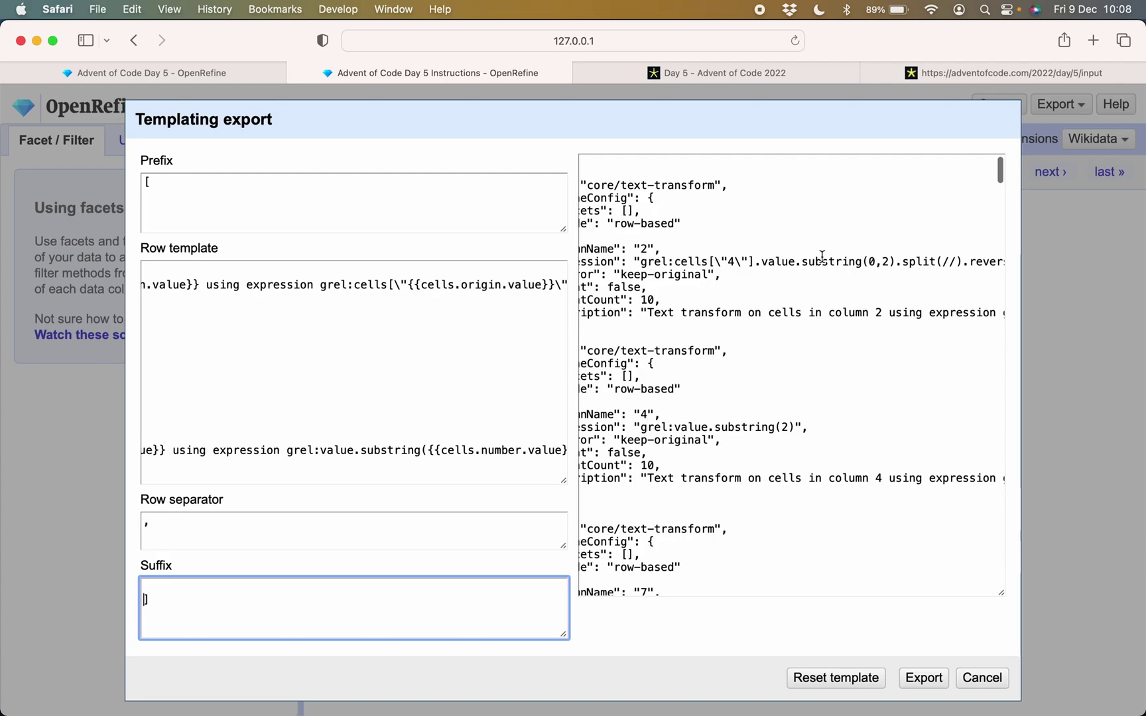
pyautogui.hscroll(3, 828, 259)
pyautogui.hscroll(1, 849, 261)
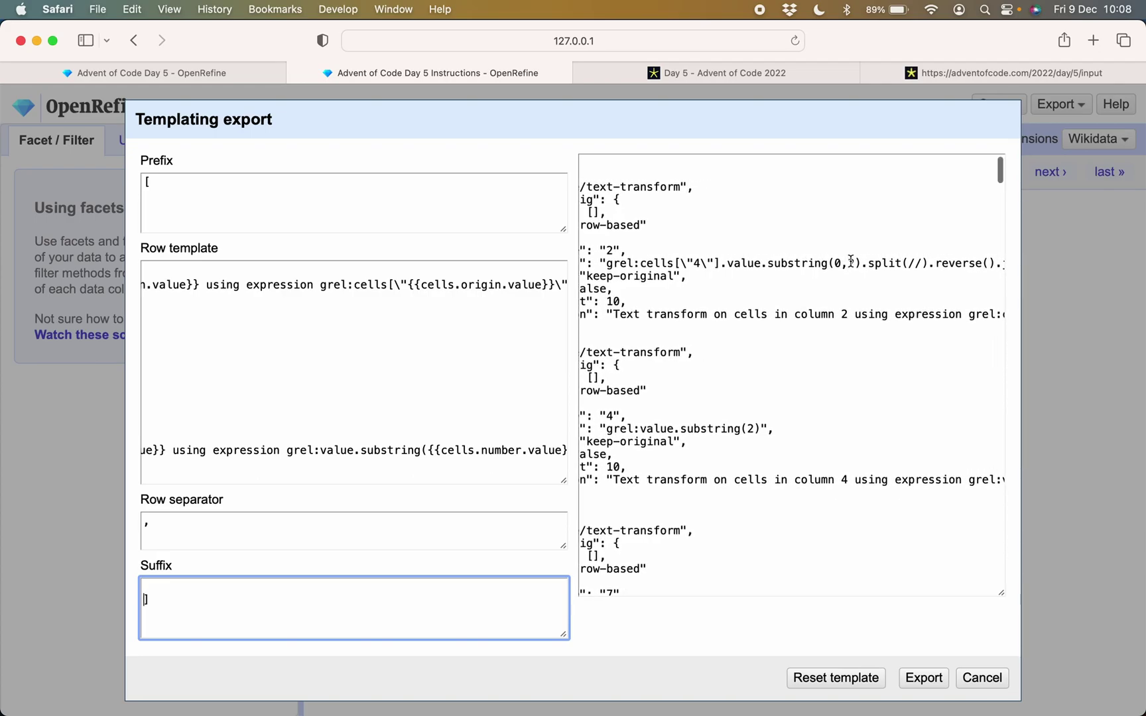
pyautogui.hscroll(5, 847, 256)
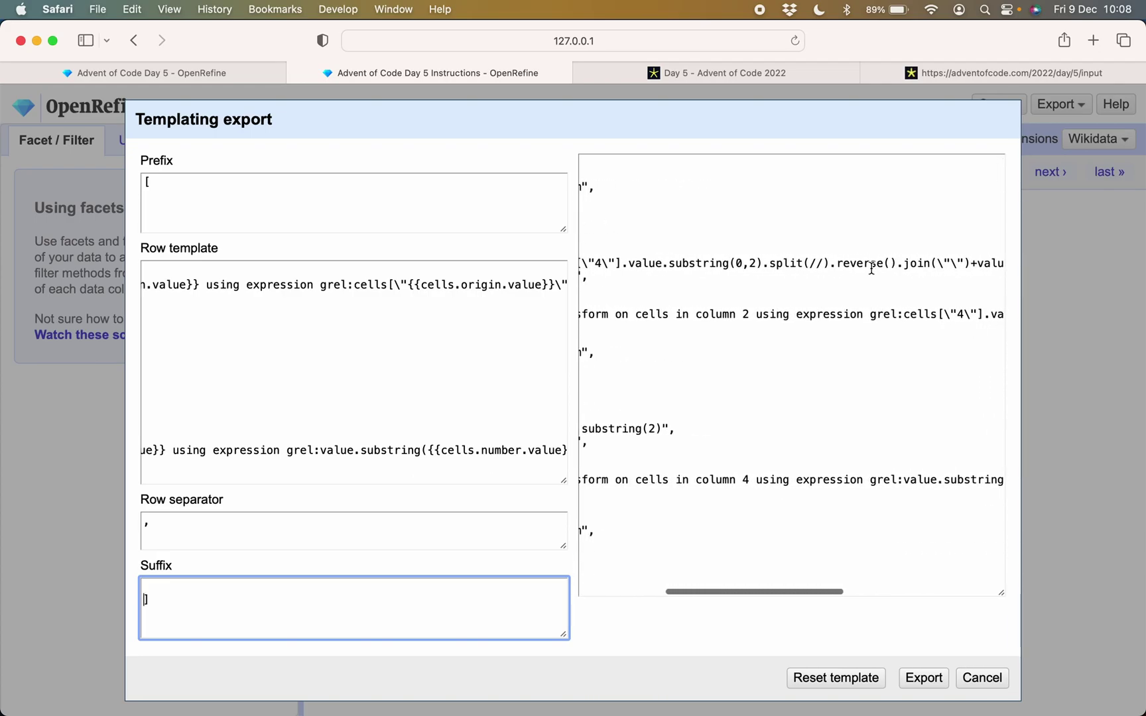
pyautogui.click(235, 71)
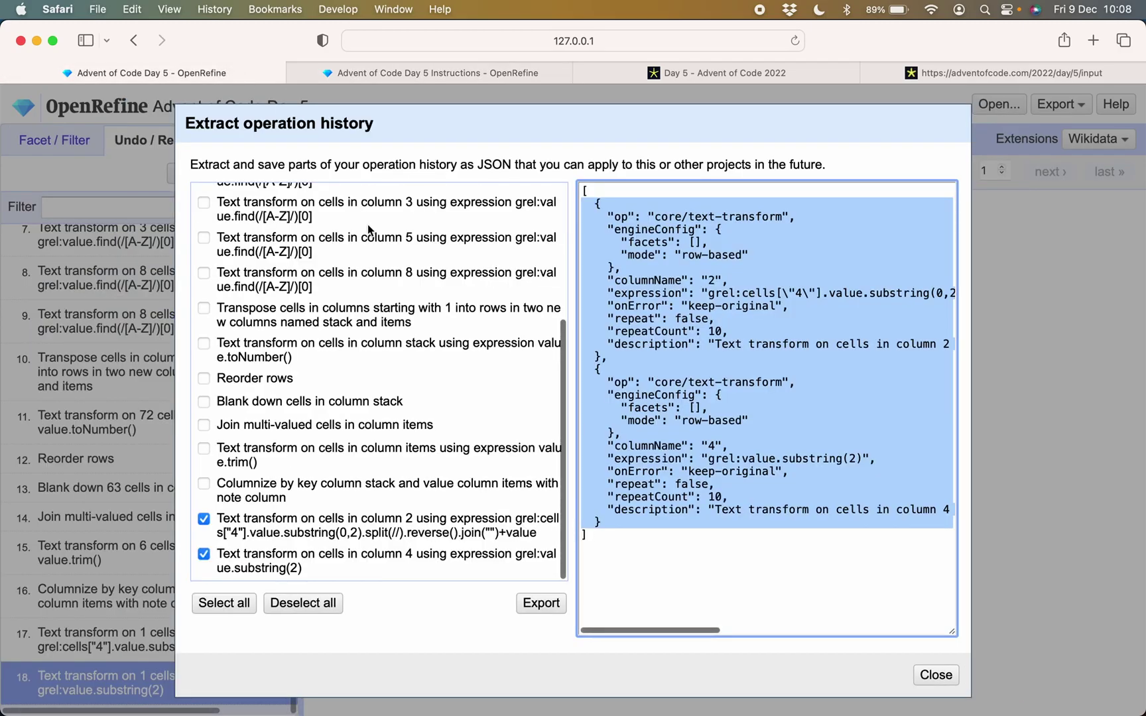
pyautogui.hscroll(1, 701, 293)
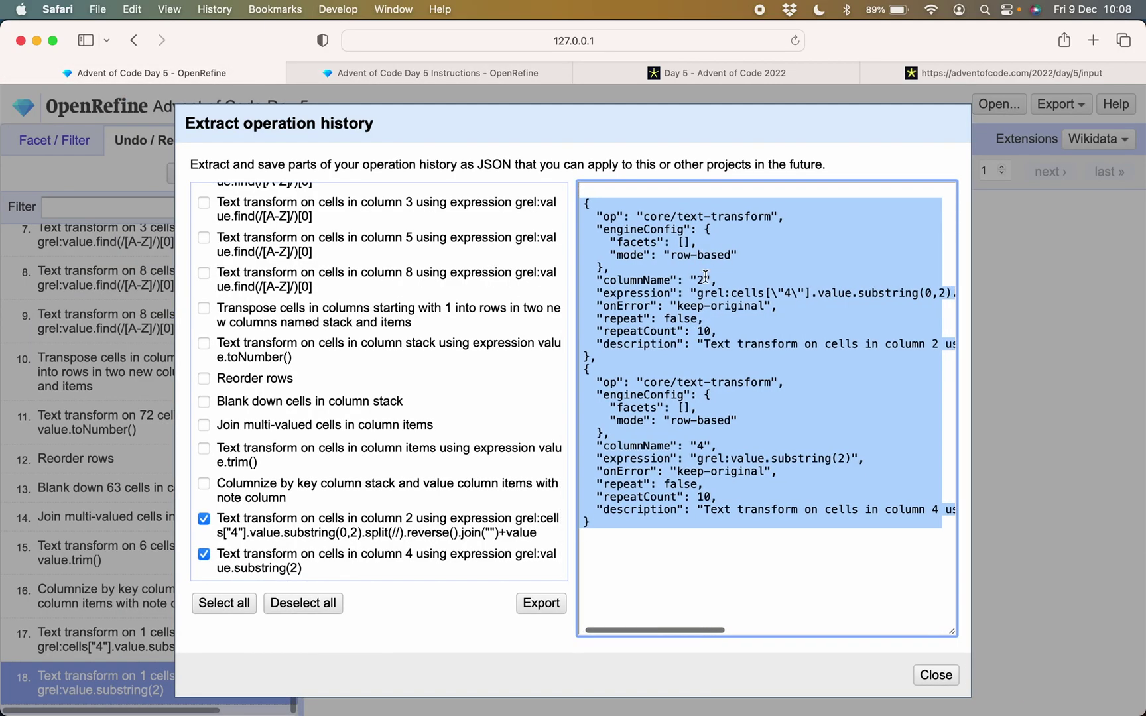
pyautogui.click(705, 275)
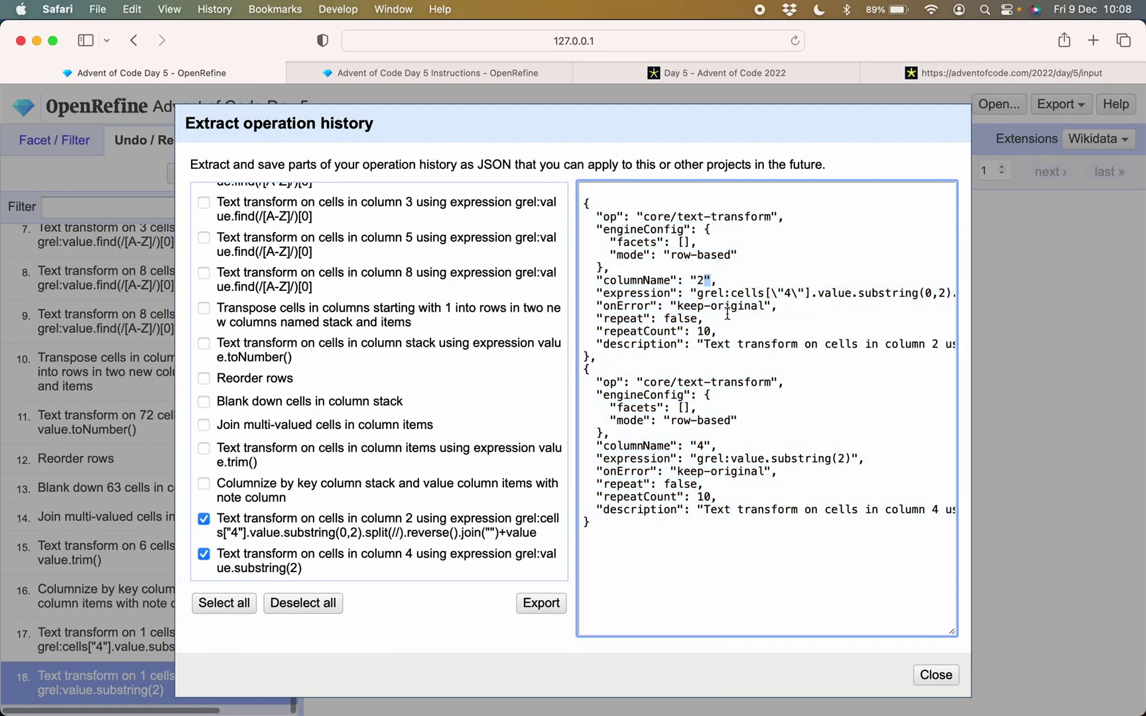
pyautogui.hscroll(5, 727, 311)
pyautogui.hscroll(2, 730, 294)
pyautogui.hscroll(3, 733, 294)
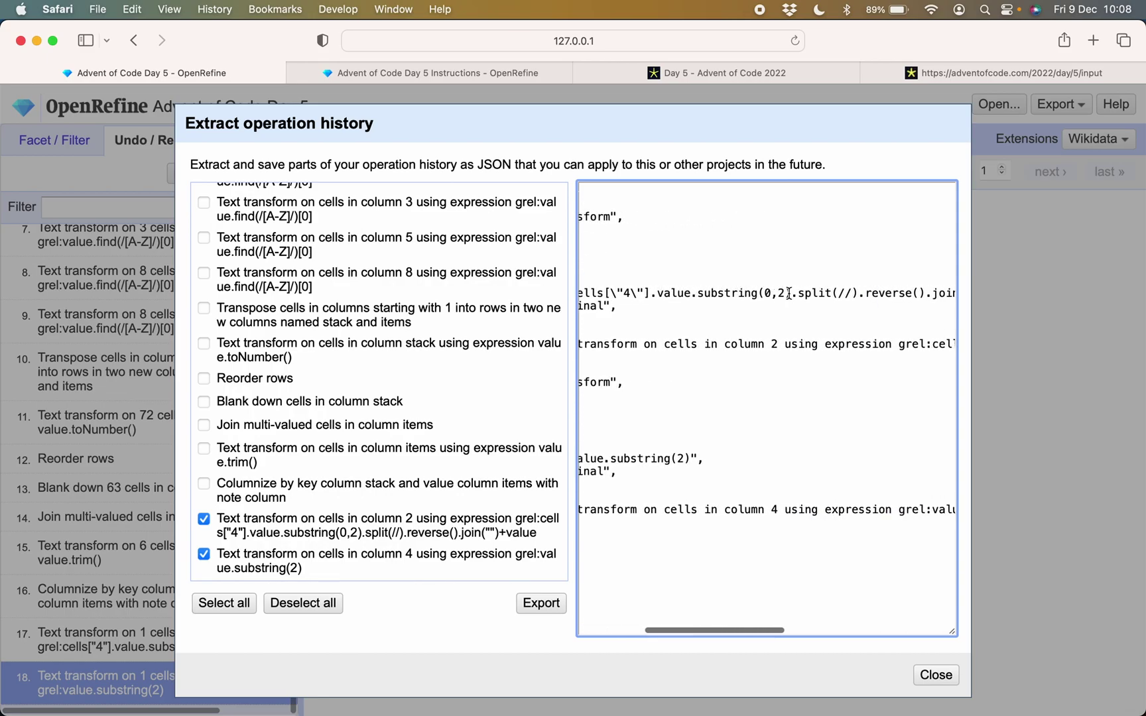
pyautogui.hscroll(7, 788, 292)
pyautogui.hscroll(-10, 789, 292)
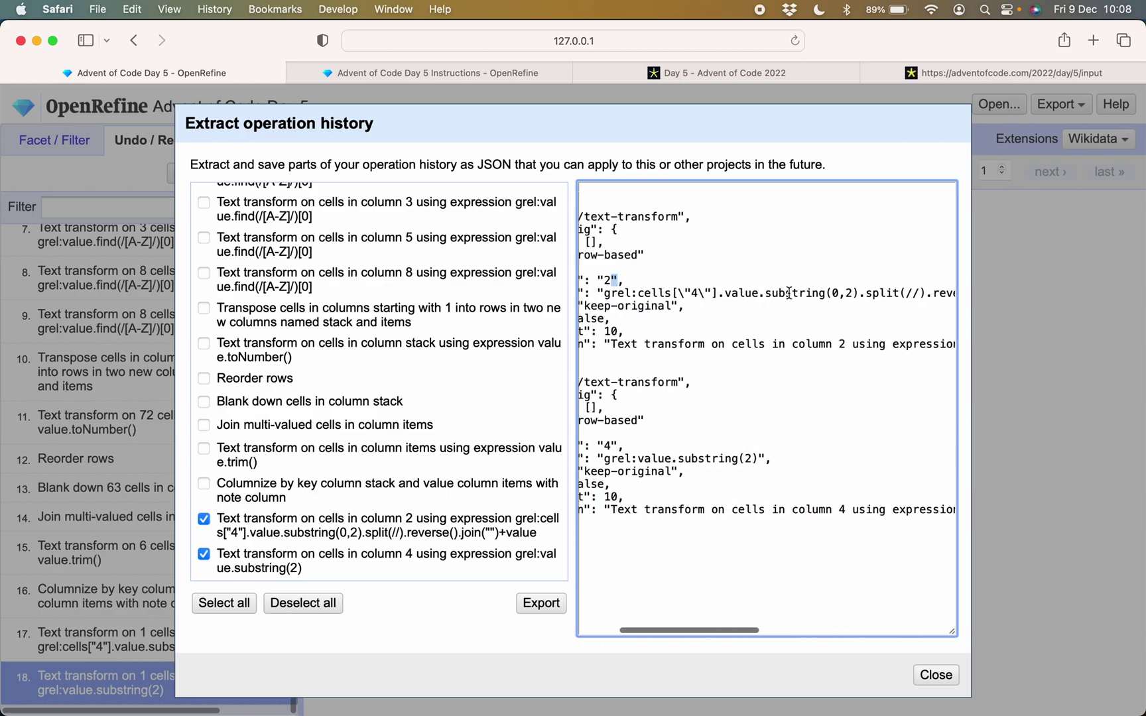
pyautogui.hscroll(-5, 788, 293)
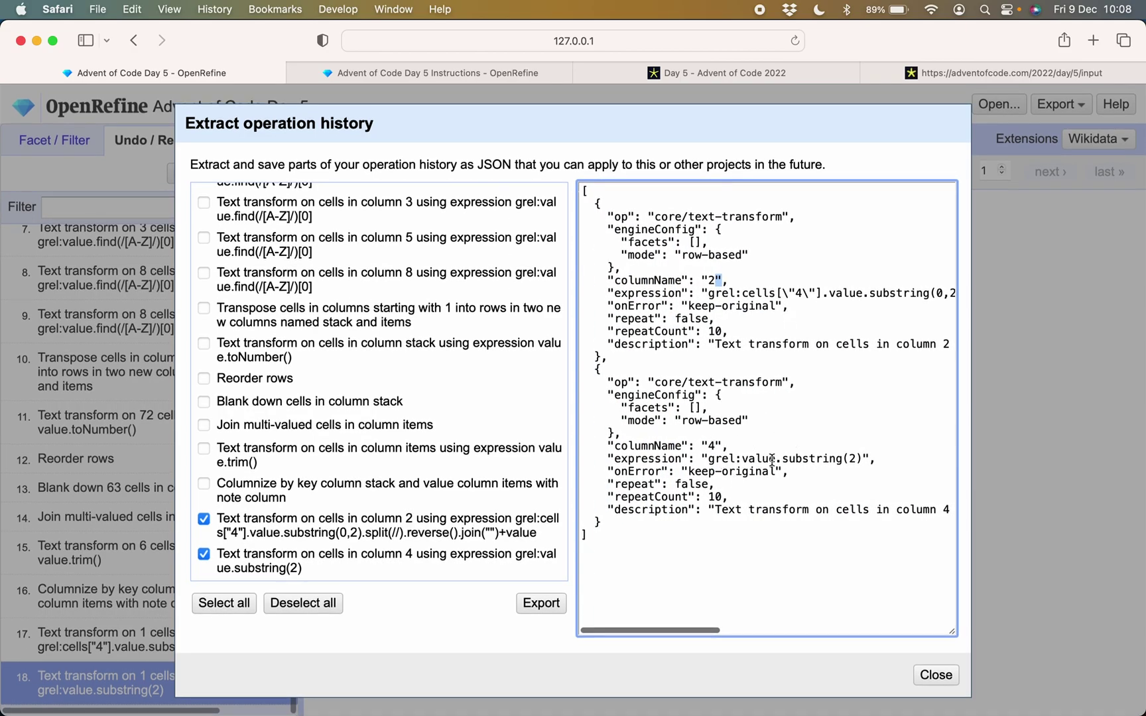
# Examine the second row's operations in the templating preview and check them against the second move instruction in the puzzle input
pyautogui.click(454, 71)
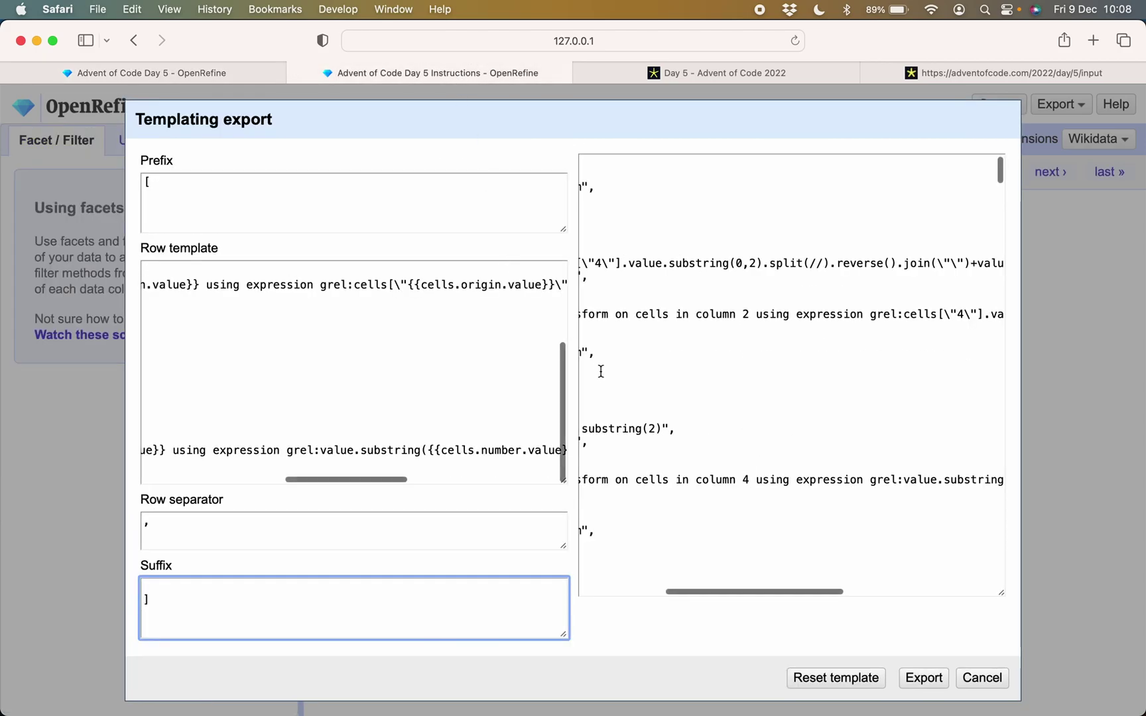
pyautogui.hscroll(-5, 668, 385)
pyautogui.hscroll(-2, 668, 384)
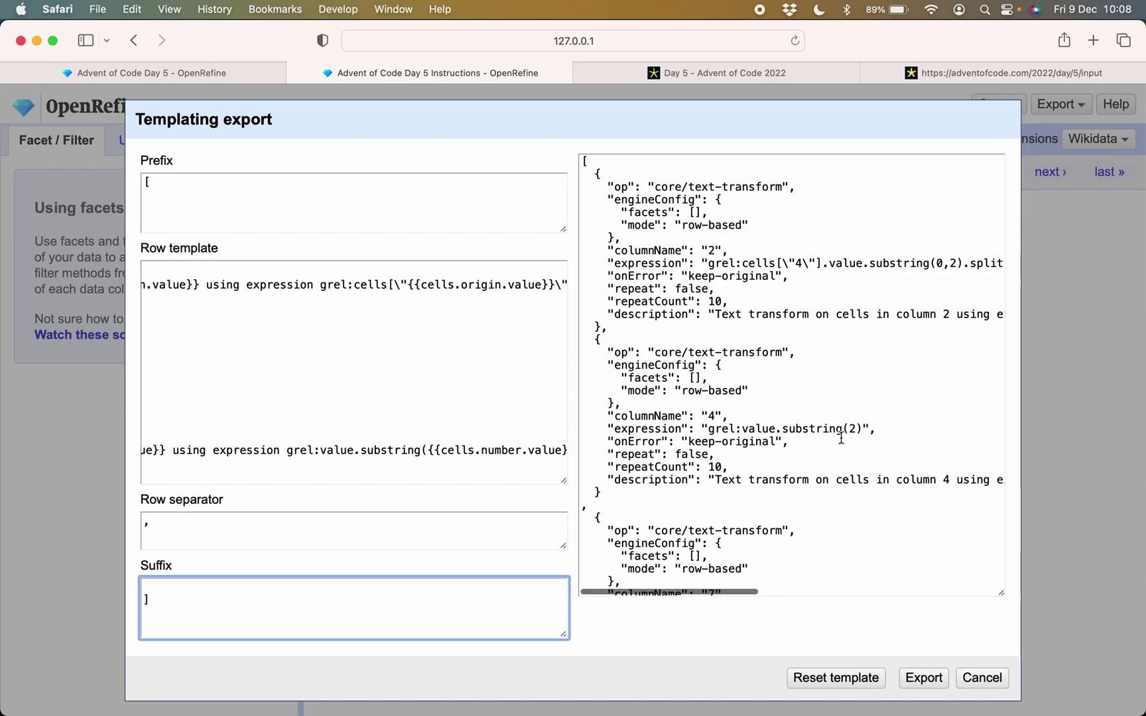
pyautogui.scroll(-3, 841, 438)
pyautogui.scroll(-1, 730, 427)
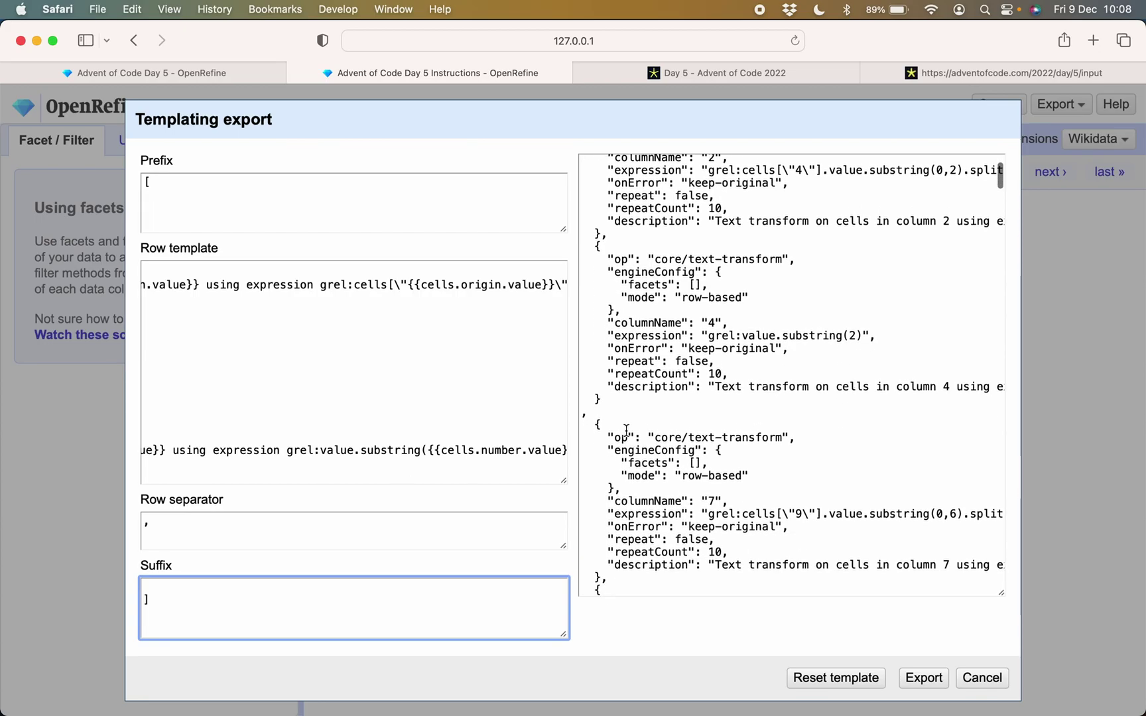
pyautogui.scroll(-7, 609, 427)
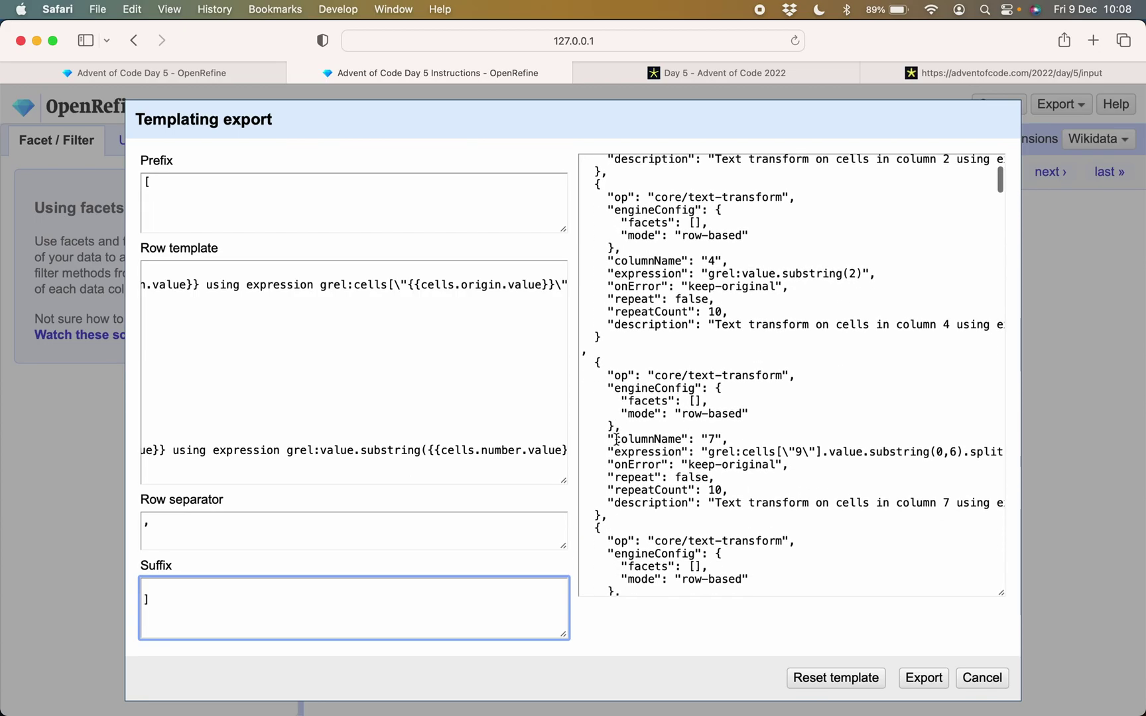
pyautogui.scroll(-2, 615, 437)
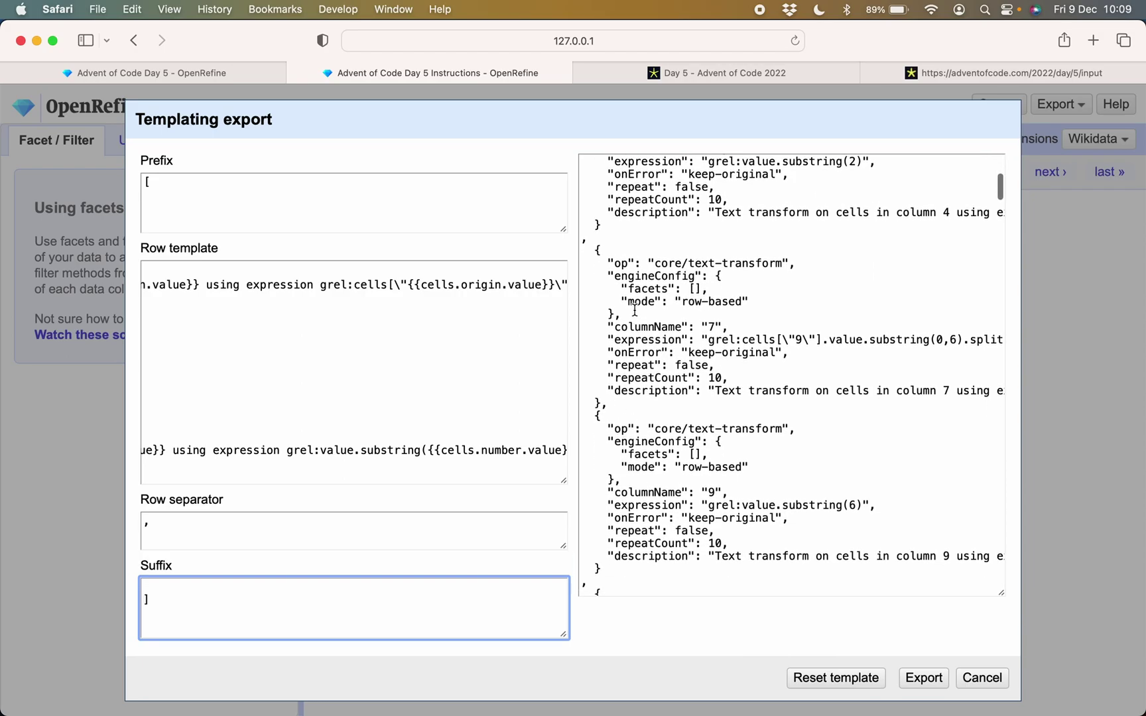
pyautogui.click(711, 328)
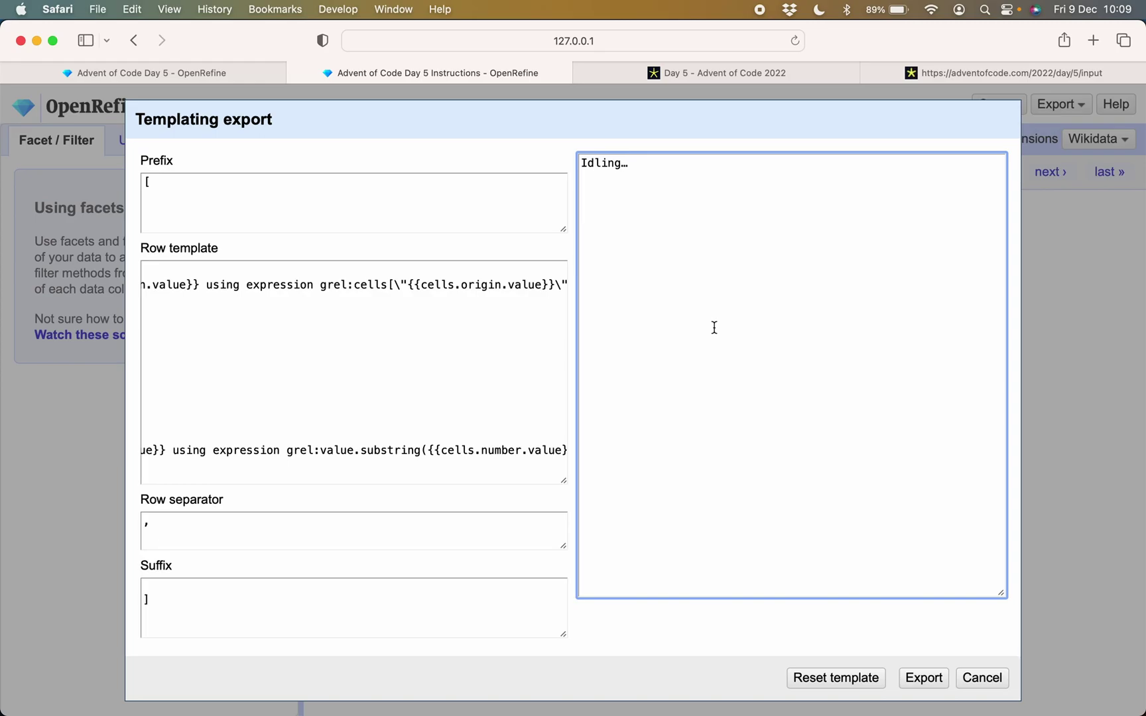
pyautogui.scroll(-8, 701, 365)
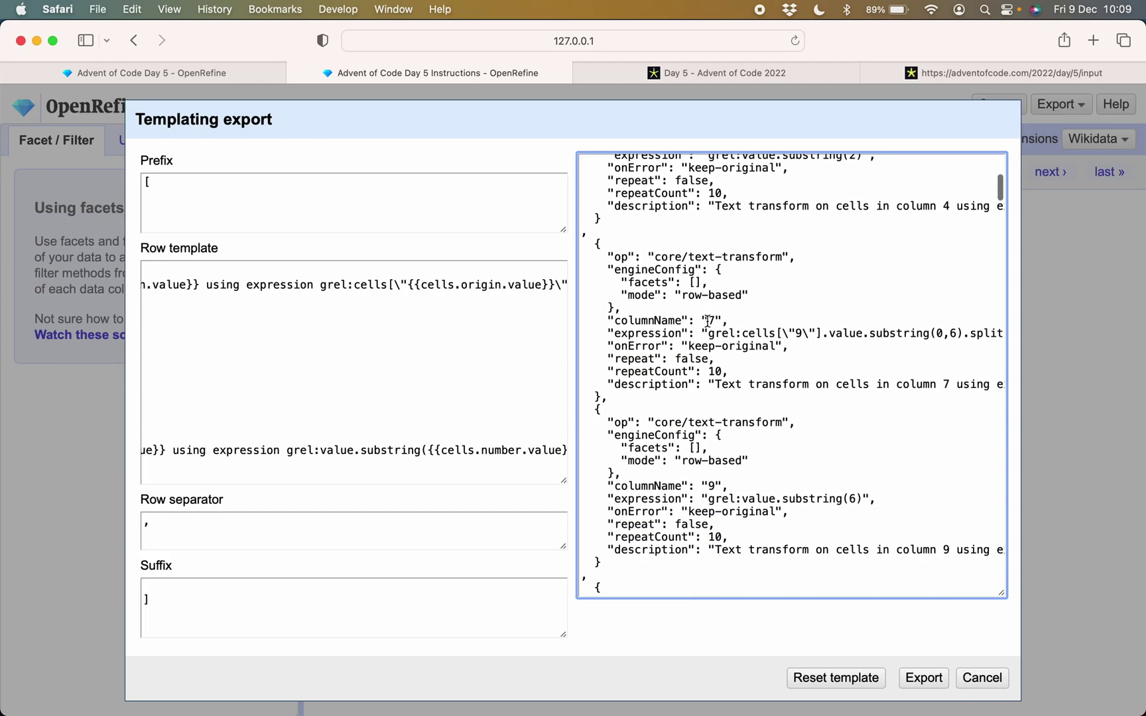
pyautogui.scroll(-2, 707, 321)
pyautogui.hscroll(2, 841, 305)
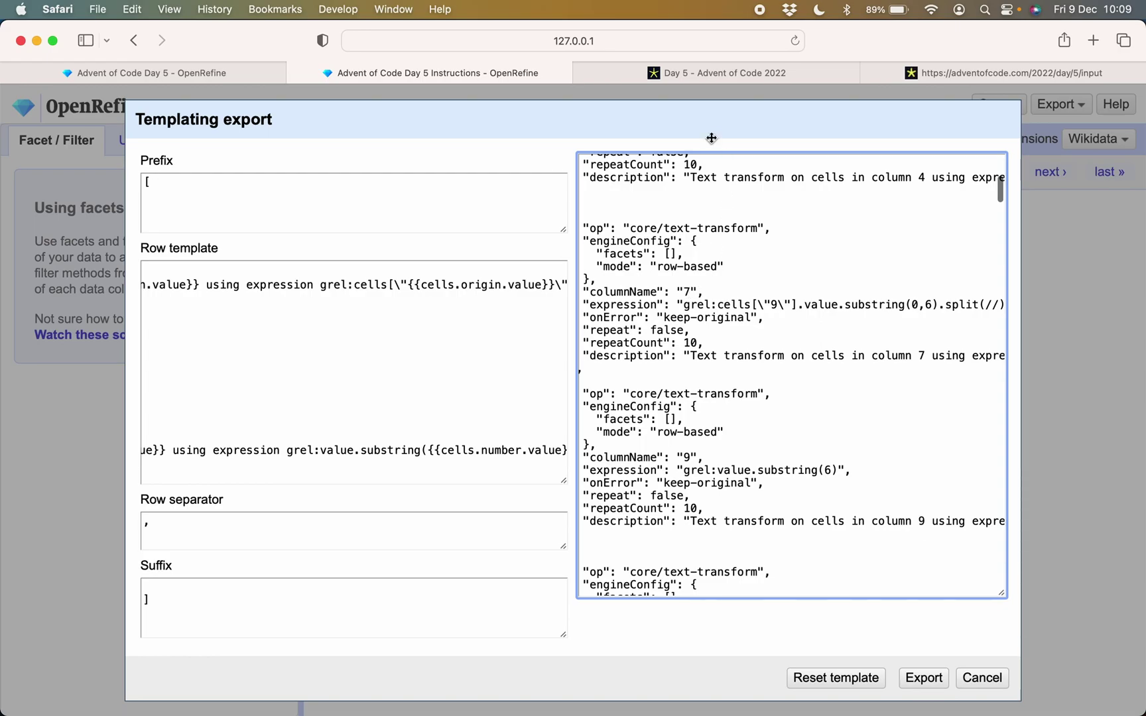
pyautogui.click(966, 71)
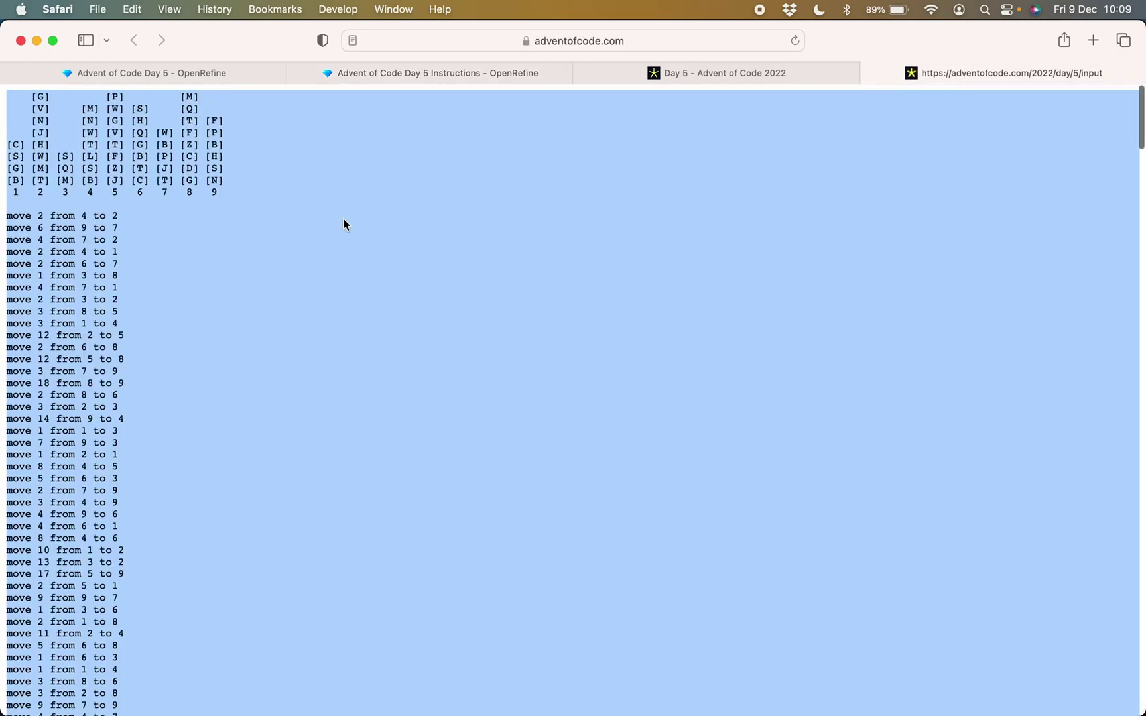
pyautogui.click(147, 221)
pyautogui.moveTo(6, 229); pyautogui.dragTo(119, 228)
pyautogui.click(173, 69)
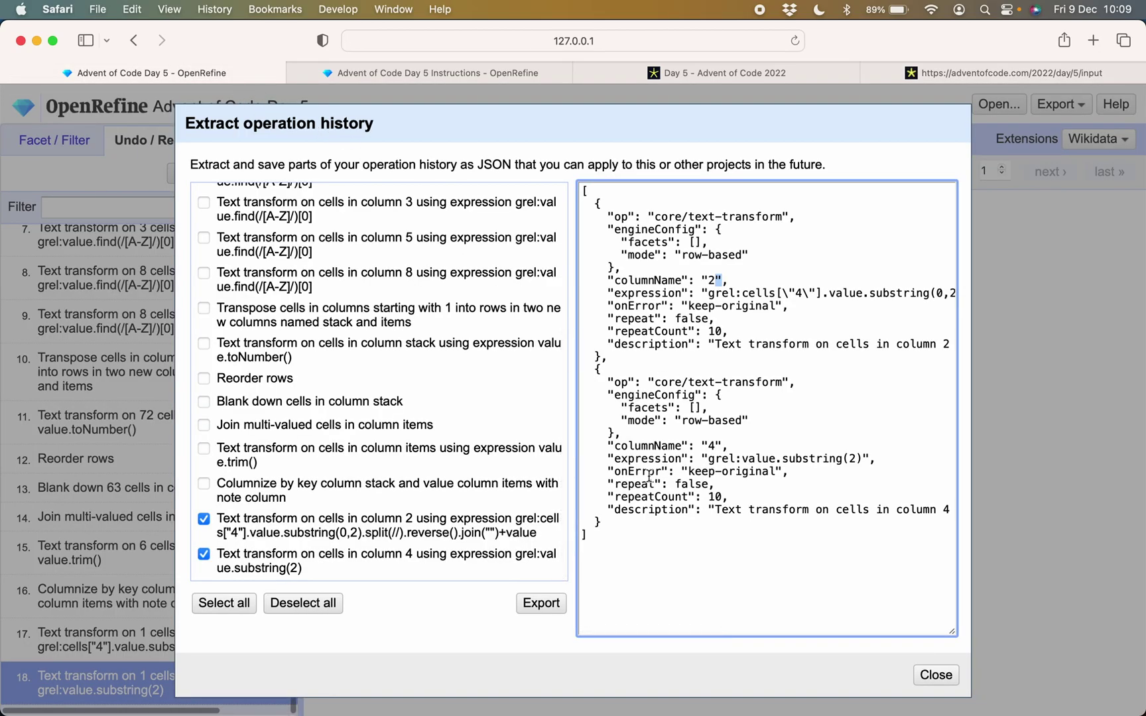
# Export the templated operations to a text file and copy its entire contents in TextEdit
pyautogui.click(475, 74)
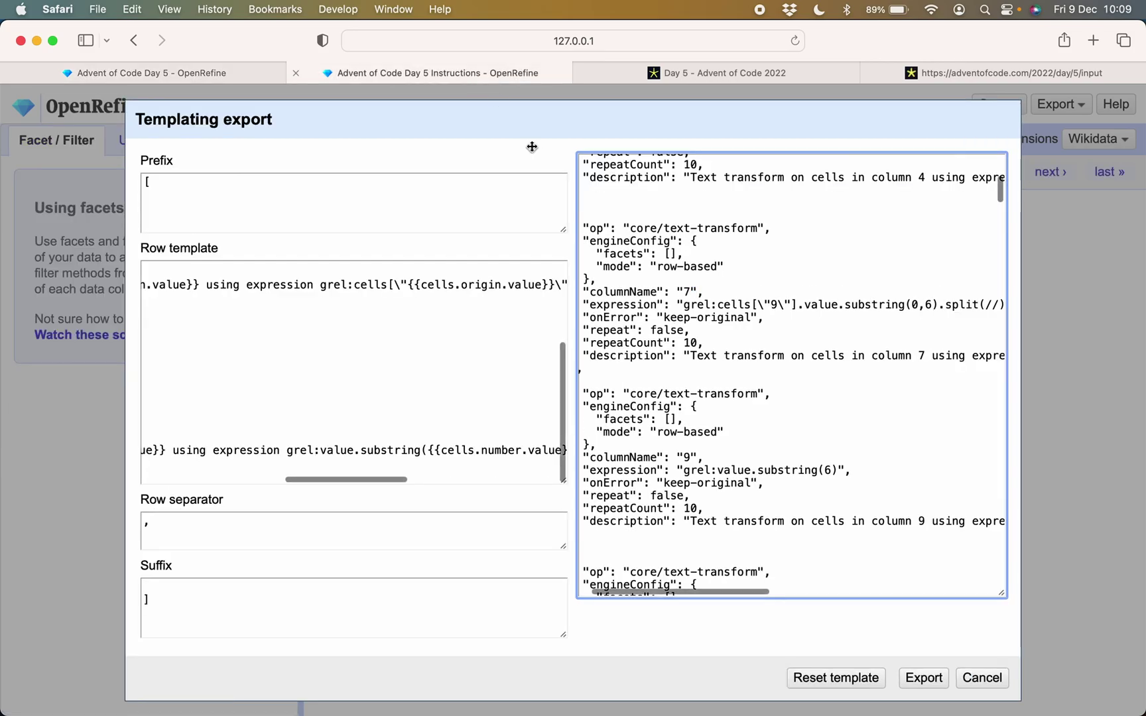
pyautogui.click(918, 678)
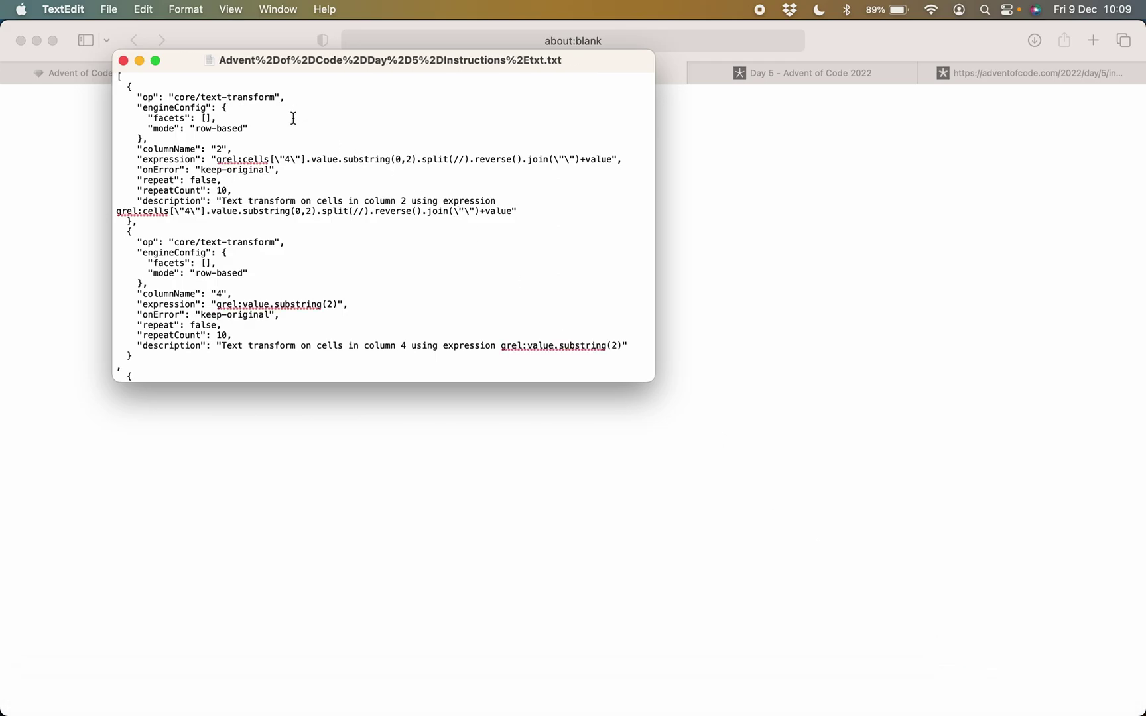
pyautogui.press('super+a')
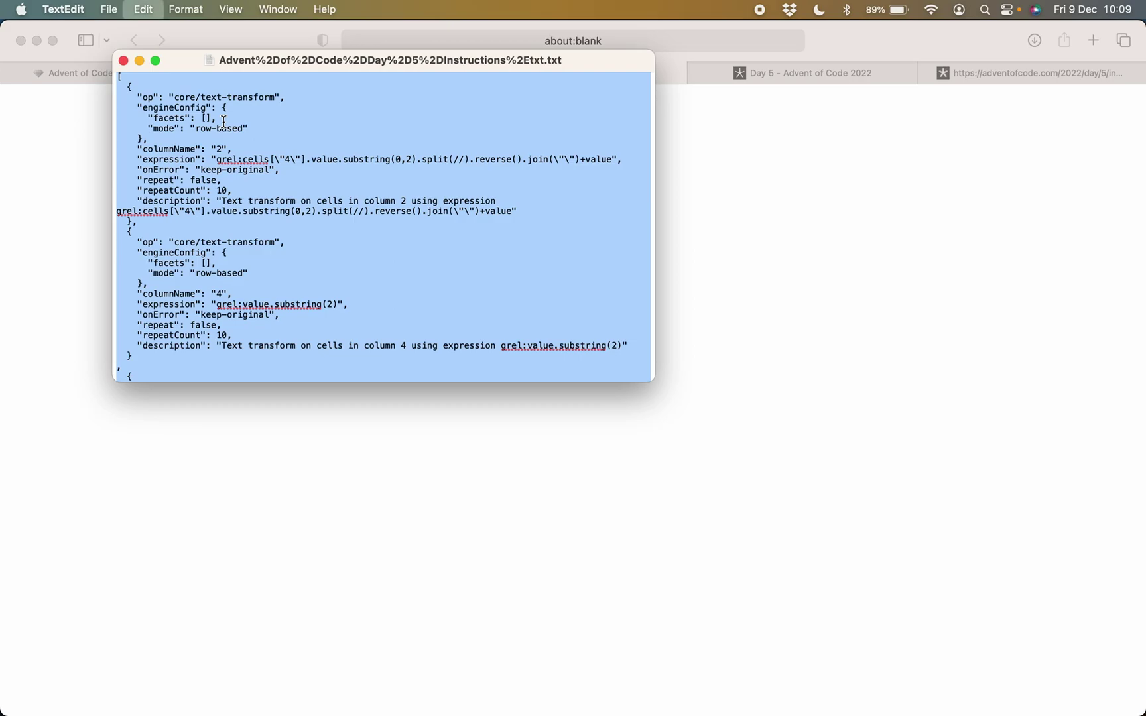
pyautogui.moveTo(209, 61); pyautogui.dragTo(314, 87)
pyautogui.press('super+z')
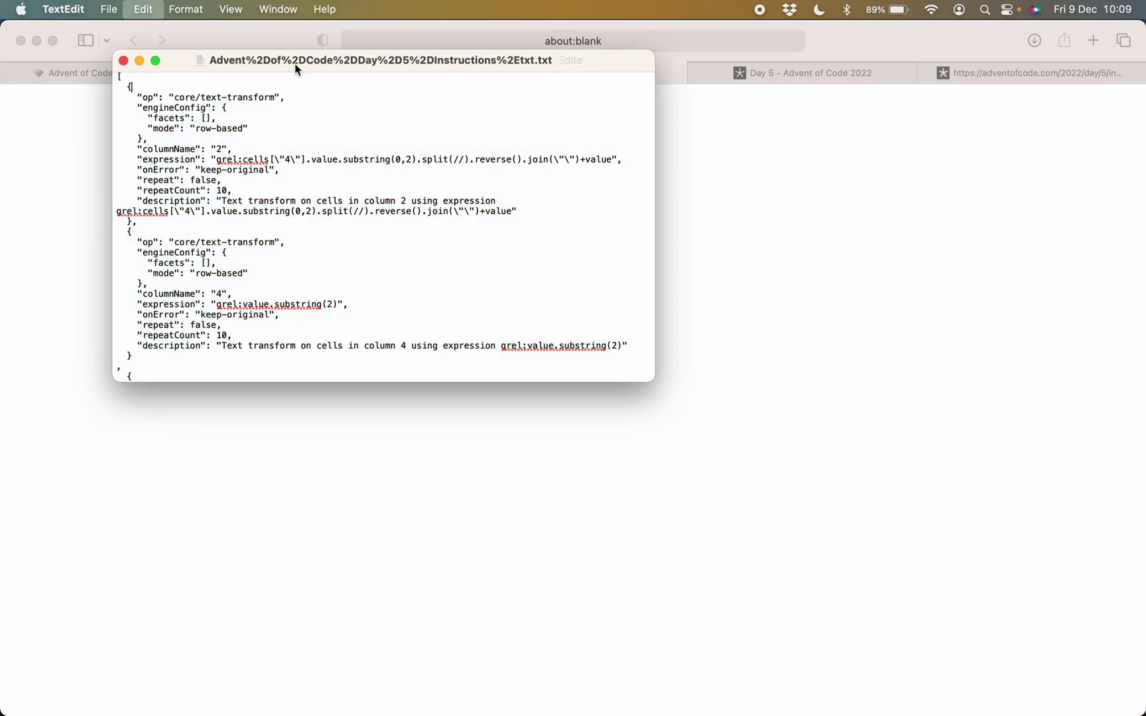
pyautogui.press('super+a')
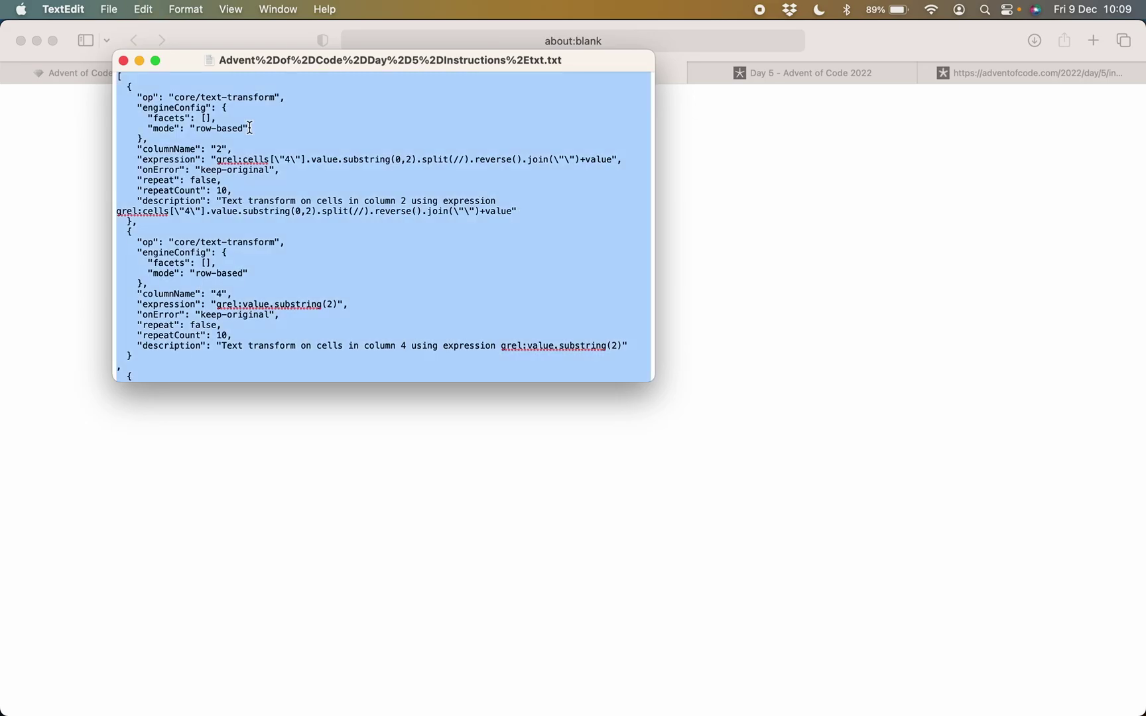
# Switch to Safari and revert the Advent of Code Day 5 project's history to the "Columnize by key column stack" operation
pyautogui.click(39, 131)
pyautogui.click(84, 74)
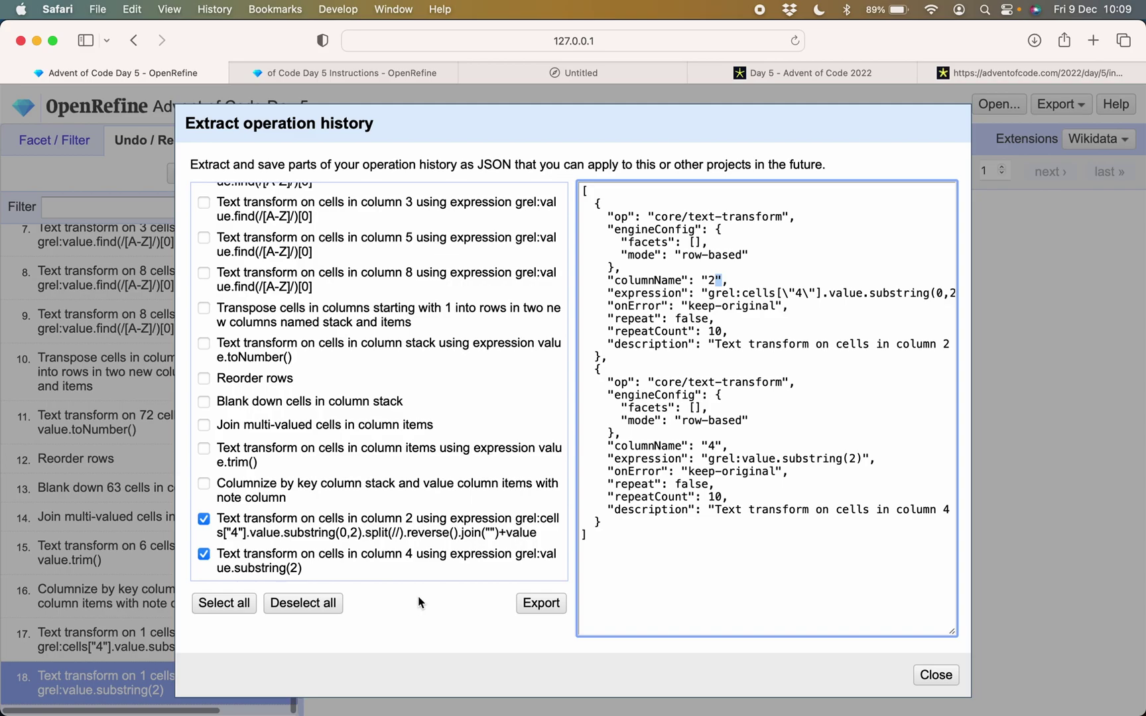
pyautogui.click(922, 675)
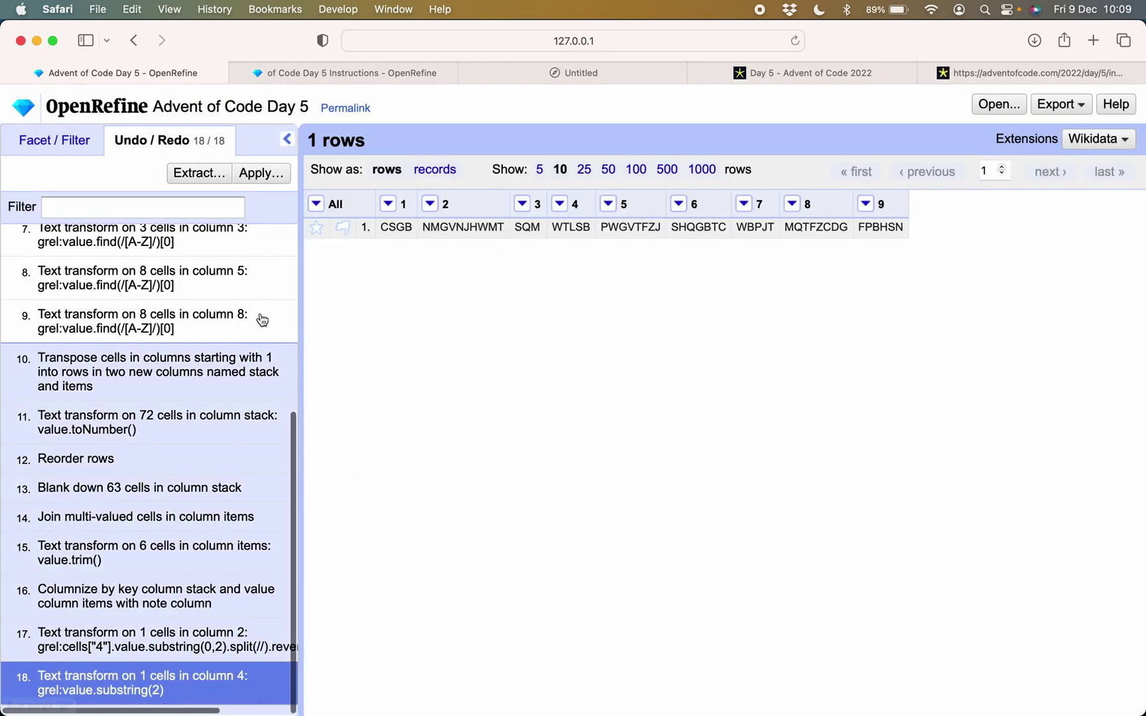
pyautogui.click(133, 640)
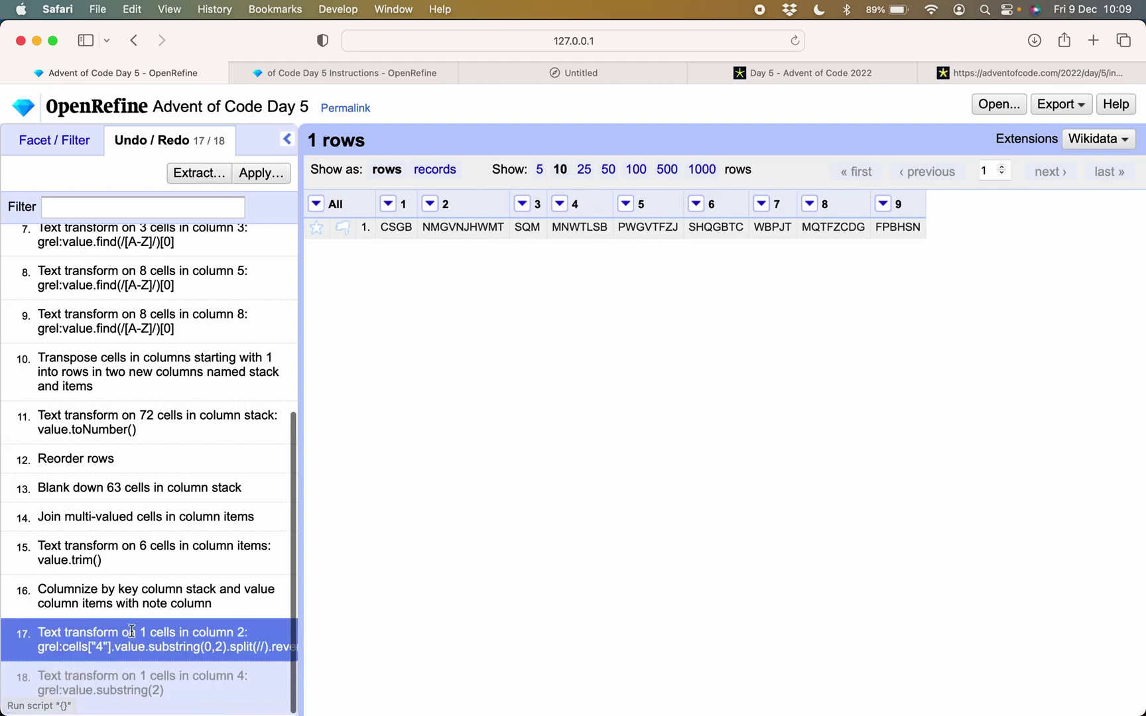
pyautogui.click(134, 606)
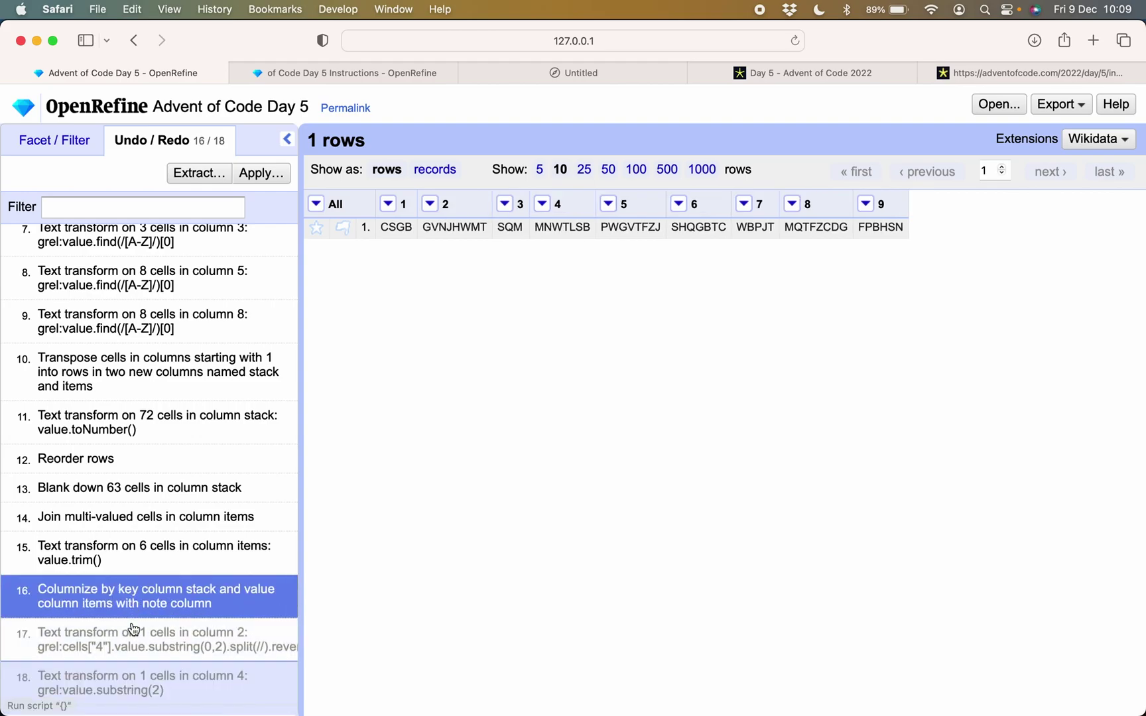
pyautogui.scroll(-2, 132, 648)
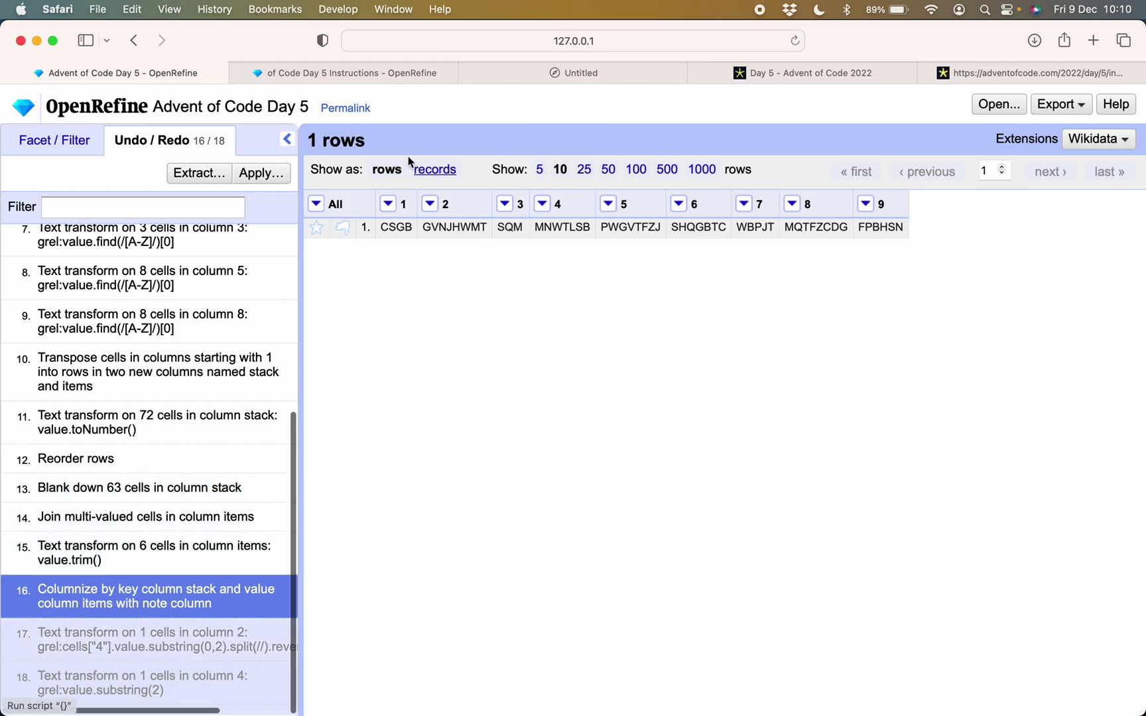
# Apply the copied JSON operation history to the Advent of Code Day 5 project and perform all its operations
pyautogui.click(374, 77)
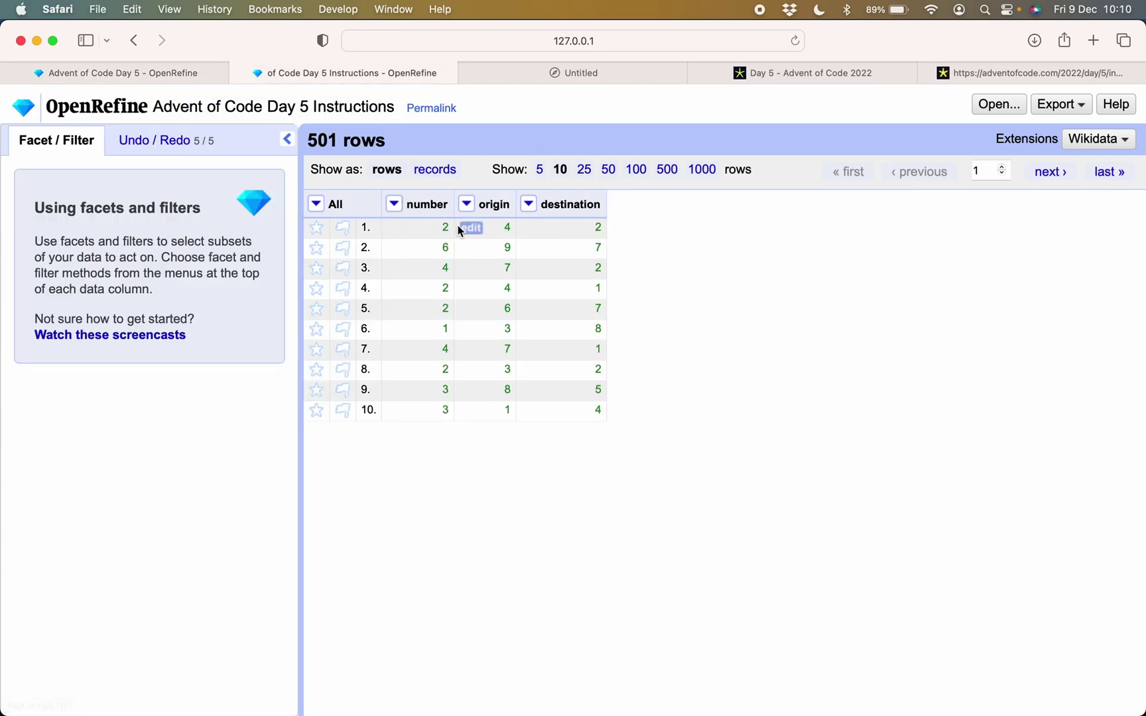
pyautogui.click(179, 69)
pyautogui.click(259, 172)
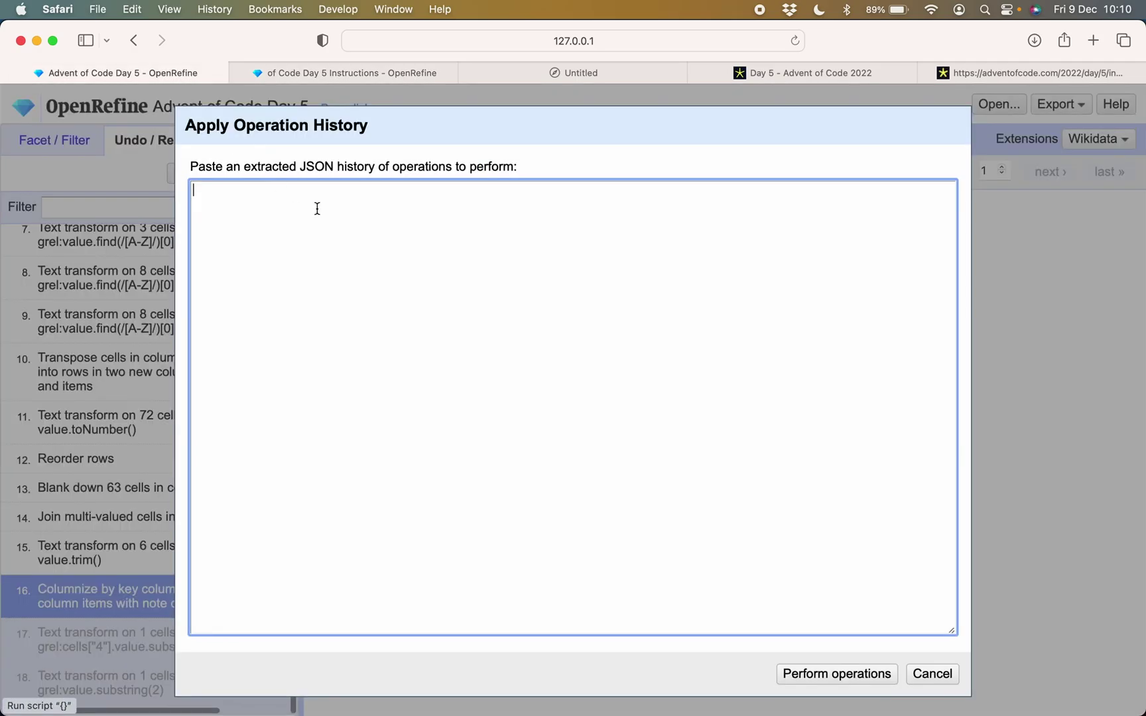
pyautogui.press('super+v')
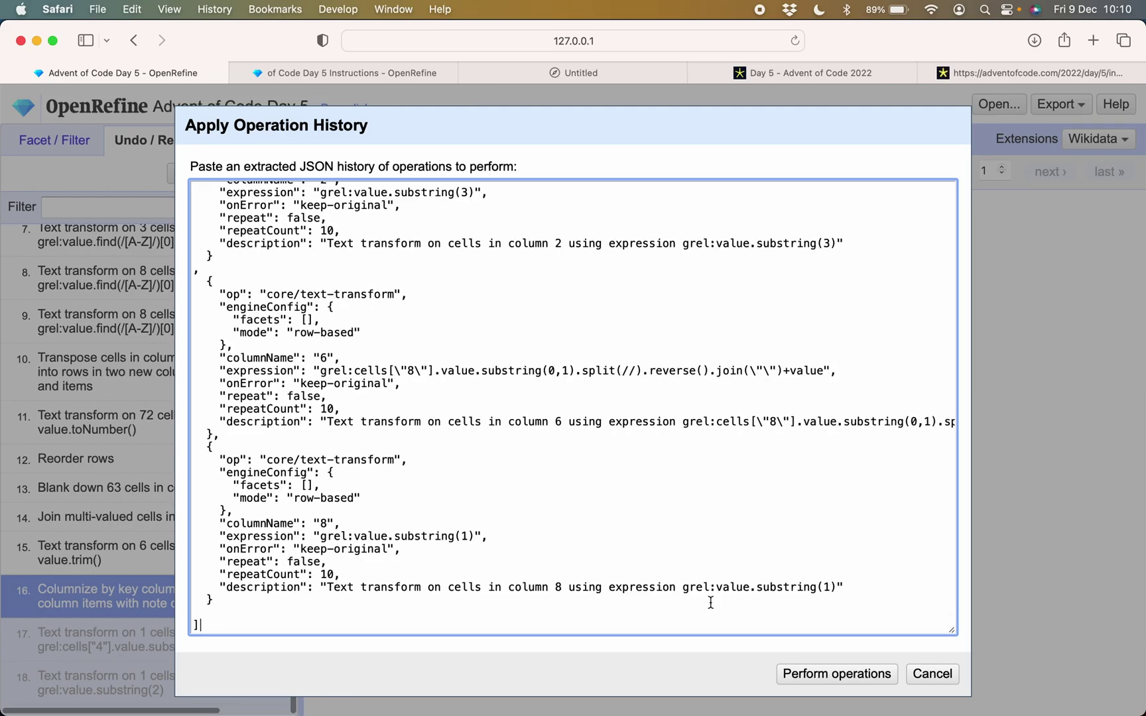
pyautogui.click(823, 679)
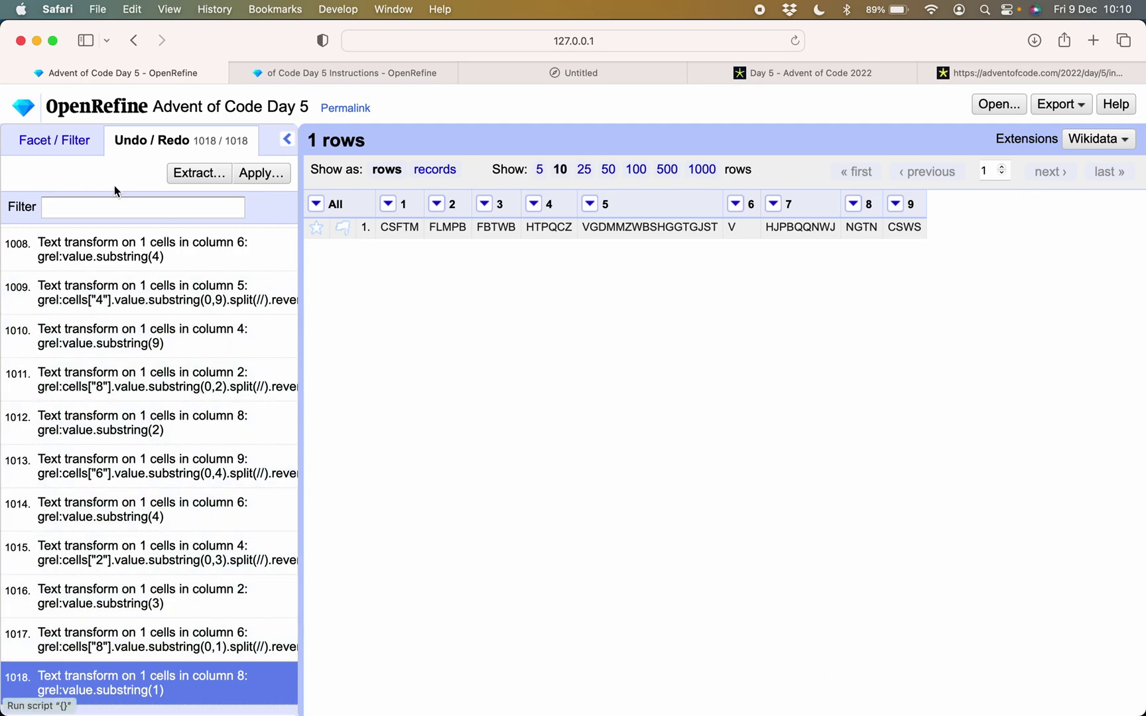
# Check the question at the end of the Day 5 puzzle page and return to the Advent of Code Day 5 project
pyautogui.click(41, 140)
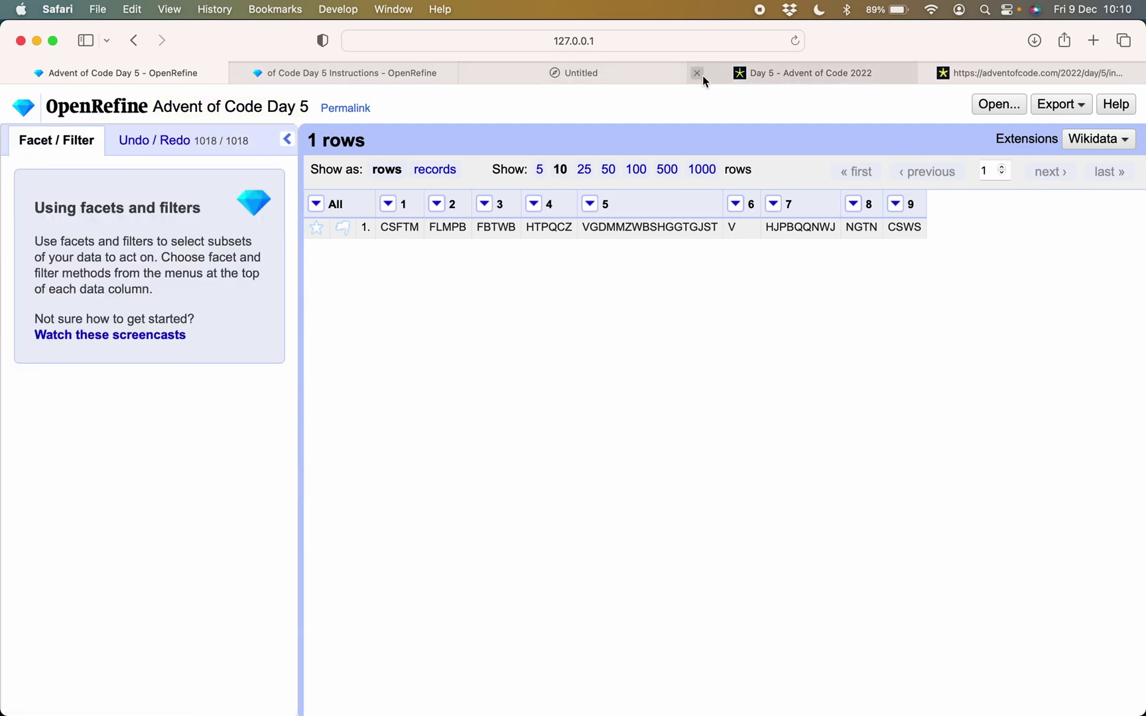
pyautogui.click(768, 74)
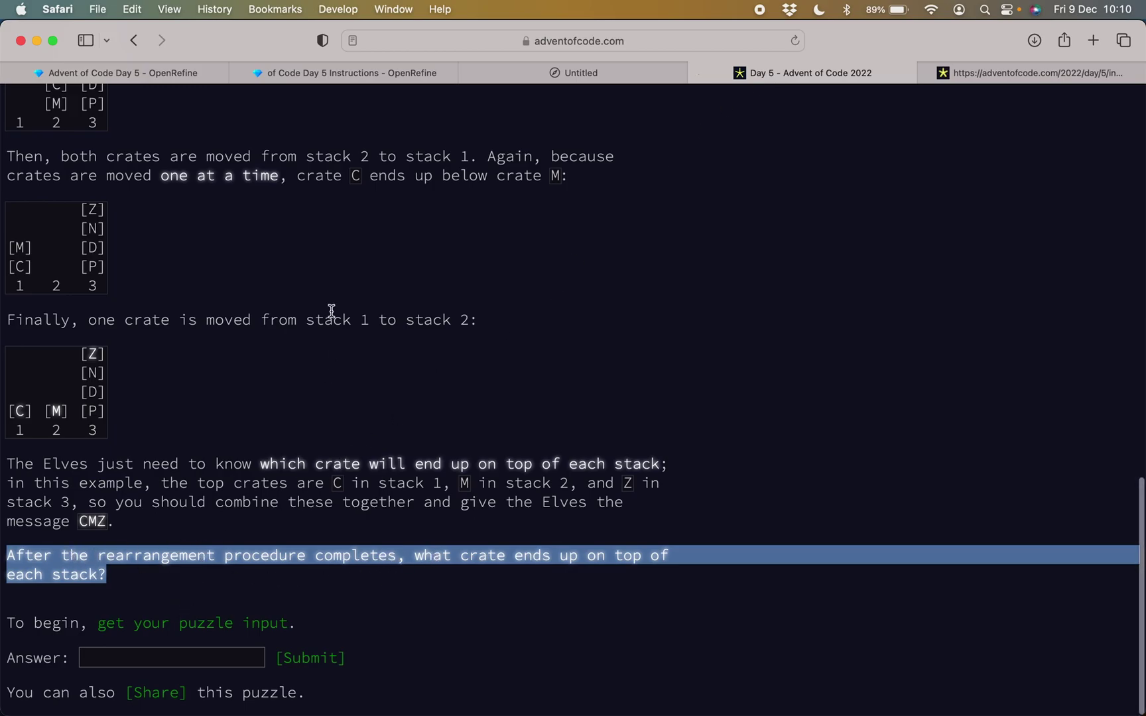
pyautogui.click(164, 72)
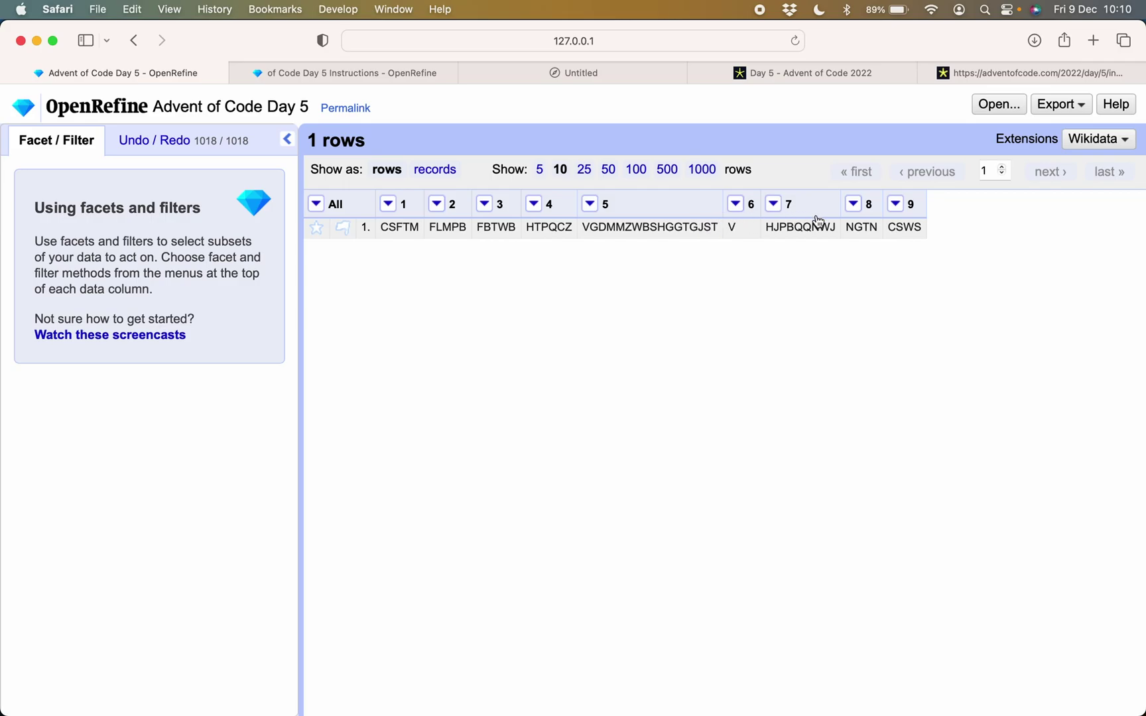
# Start a custom text facet on column 1 with row.columnNames as its expression
pyautogui.click(386, 210)
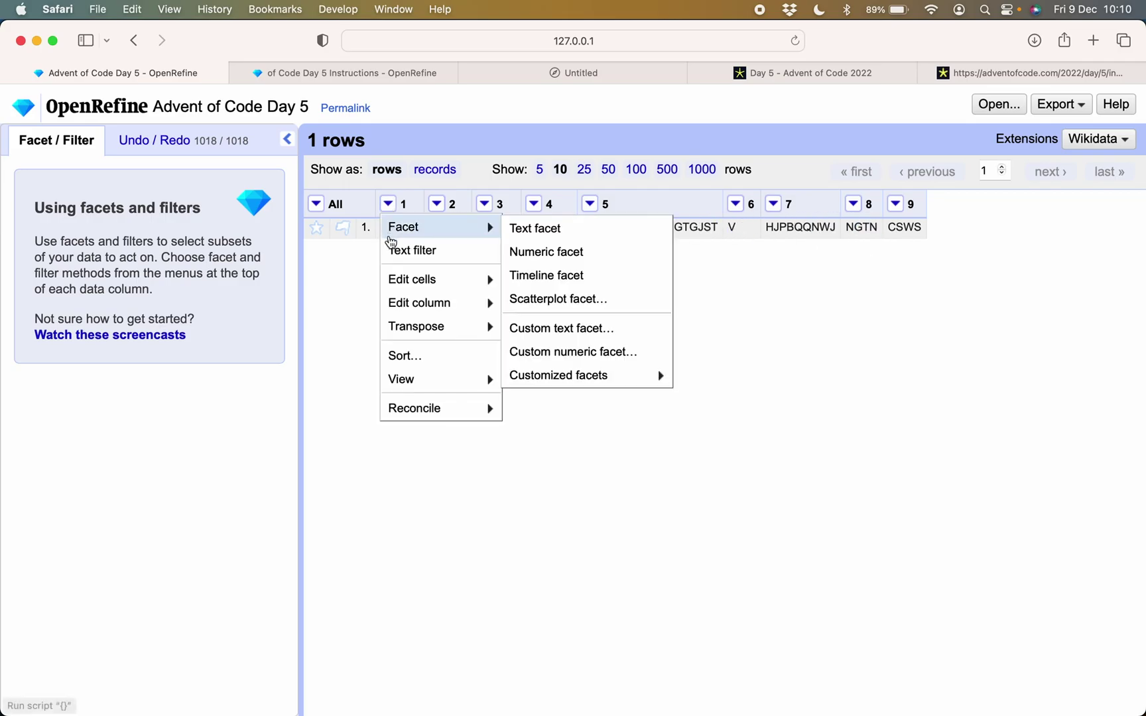
pyautogui.moveTo(463, 228)
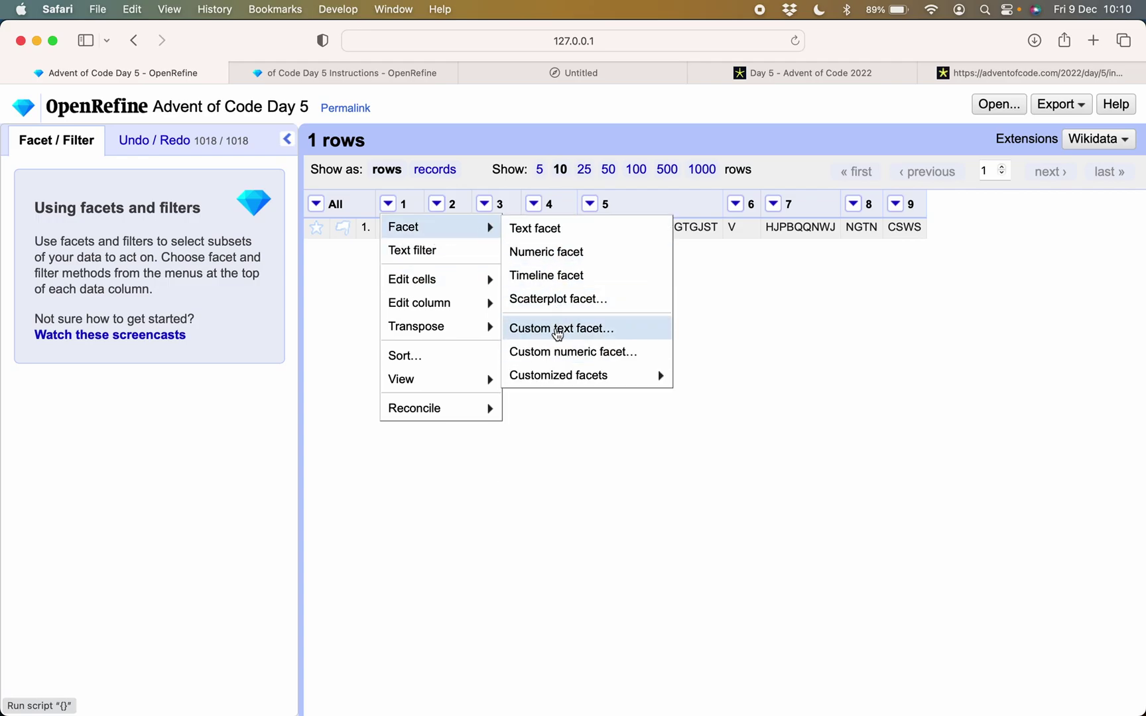
pyautogui.click(557, 328)
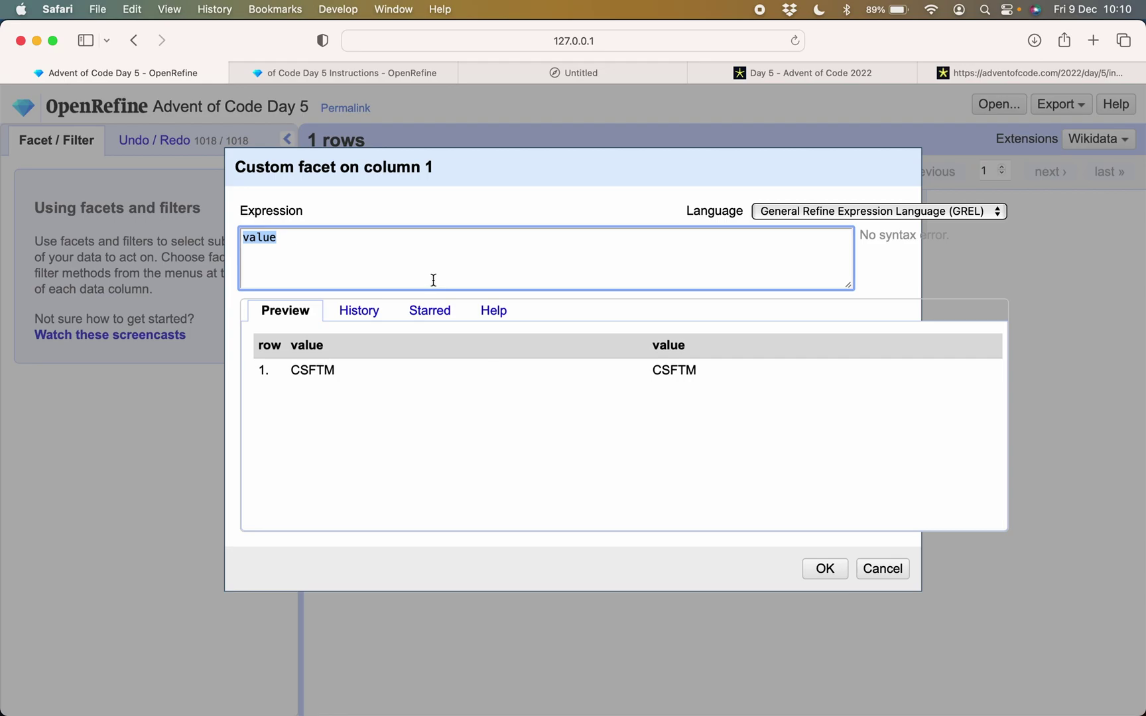
pyautogui.moveTo(457, 160); pyautogui.dragTo(409, 209)
pyautogui.click(288, 290)
pyautogui.press('super+a')
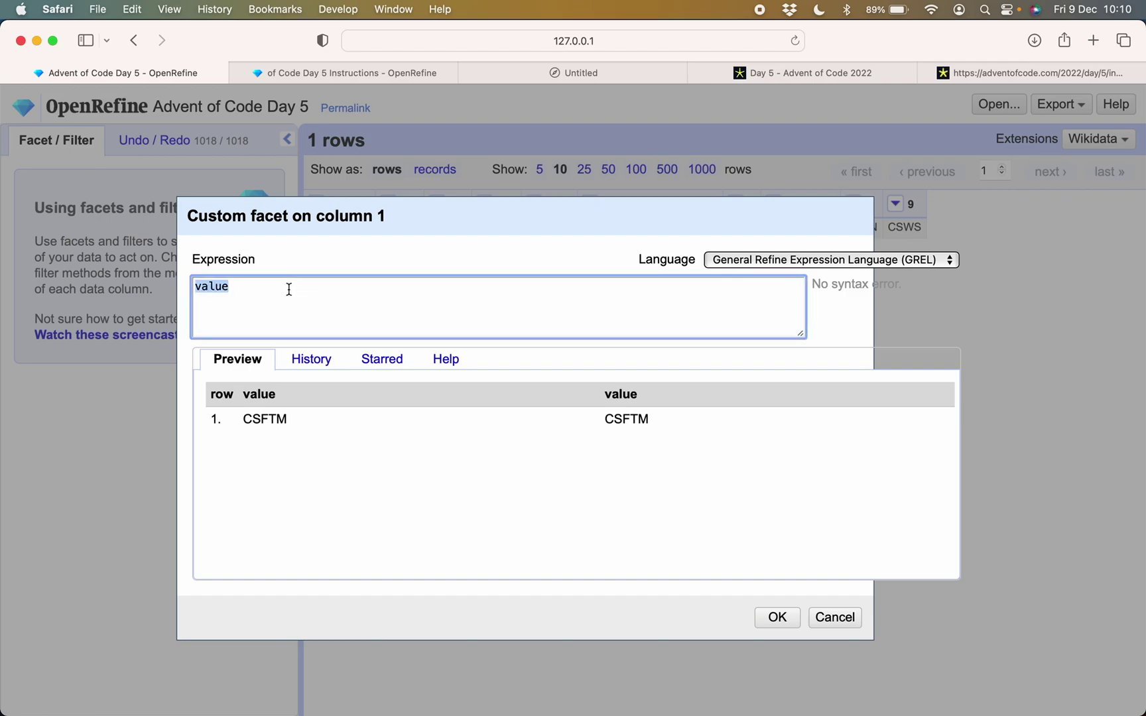
pyautogui.write('row.cells.')
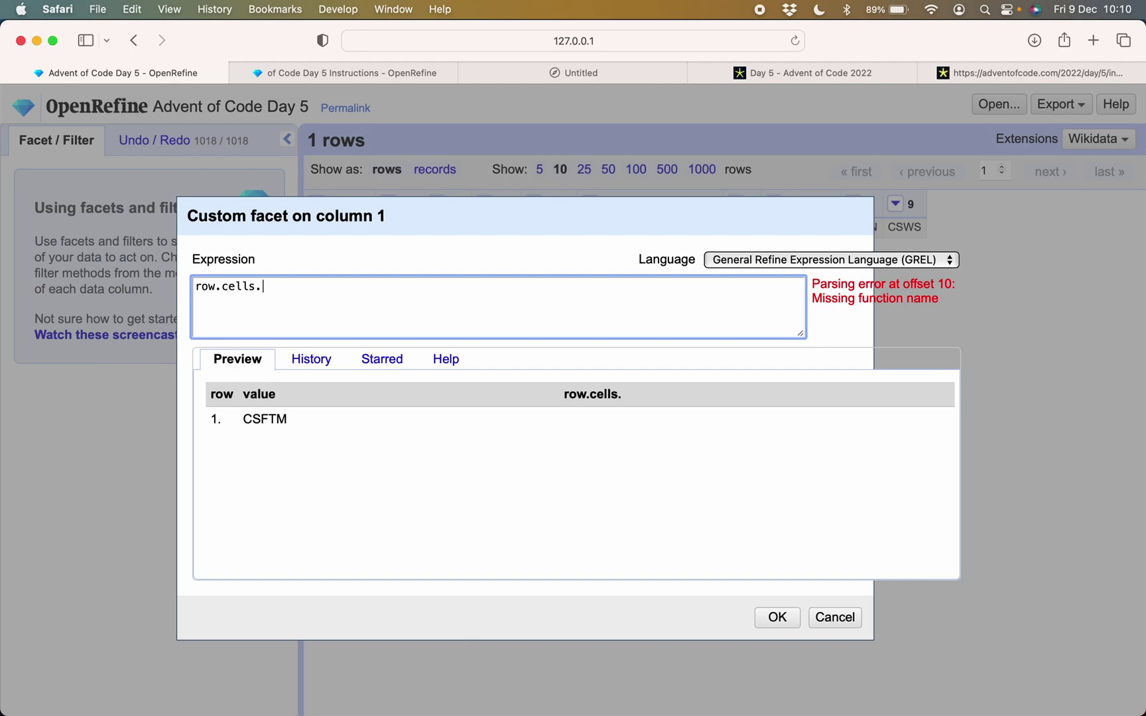
pyautogui.write('olumnNam')
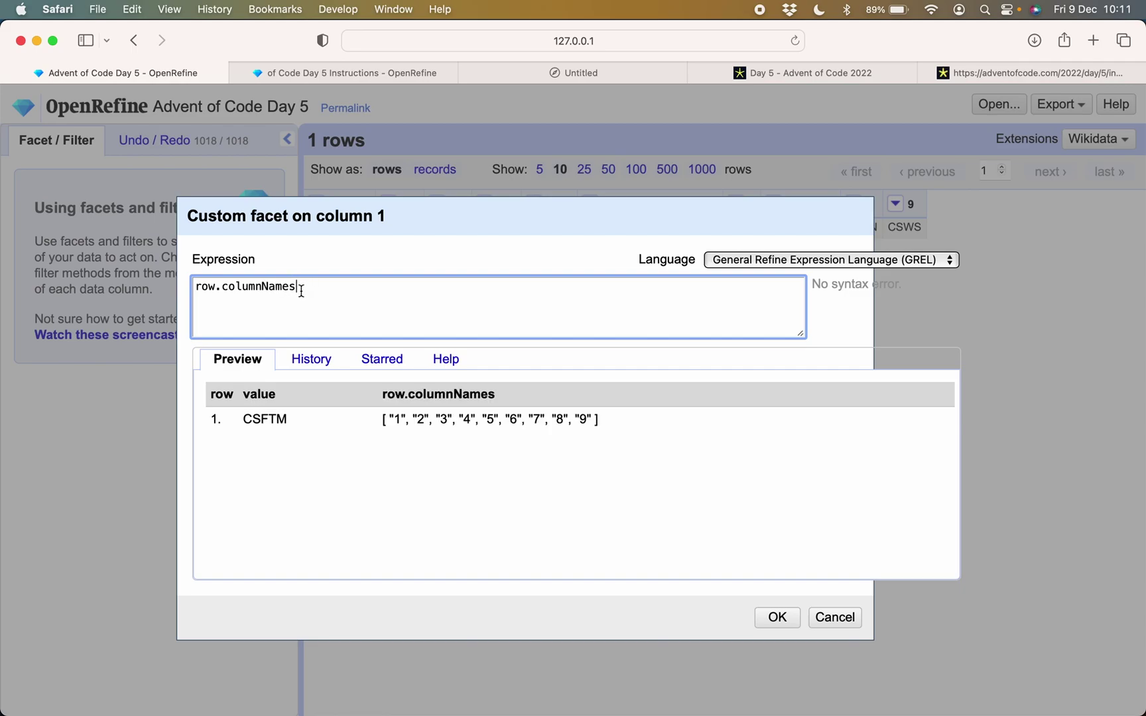
# Extend the facet expression to forEach(row.columnNames,cn,cells[cn].value.substring(0,1)).join("") and create the facet
pyautogui.write('forEach(')
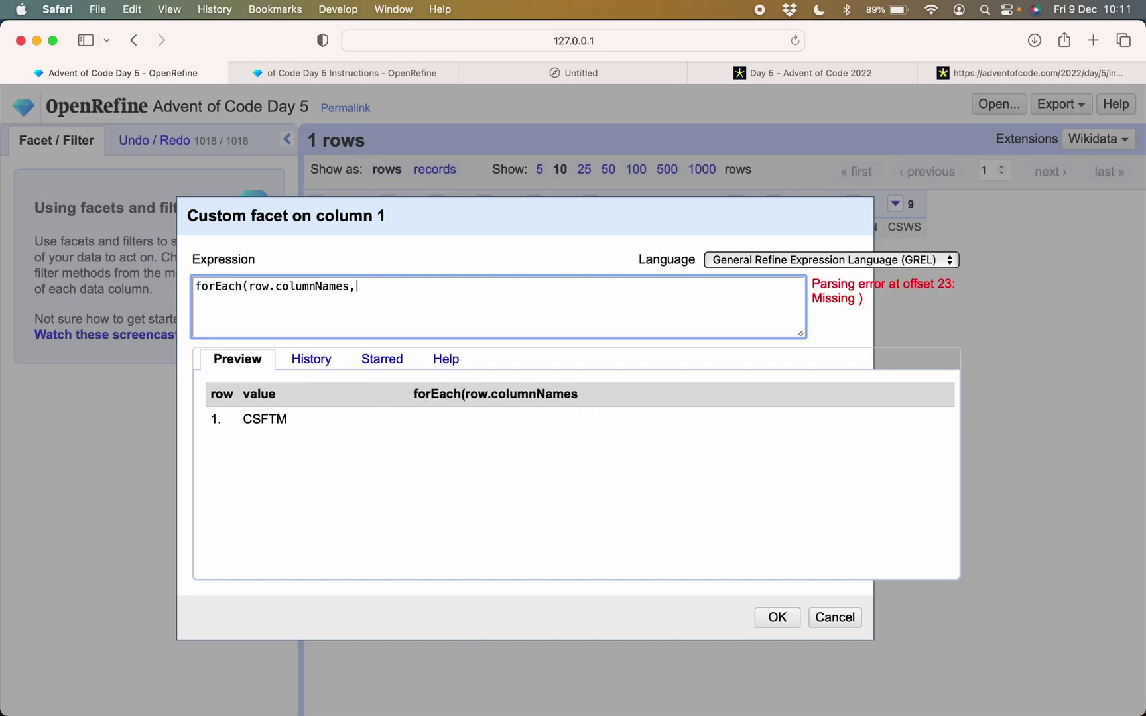
pyautogui.write(',cells')
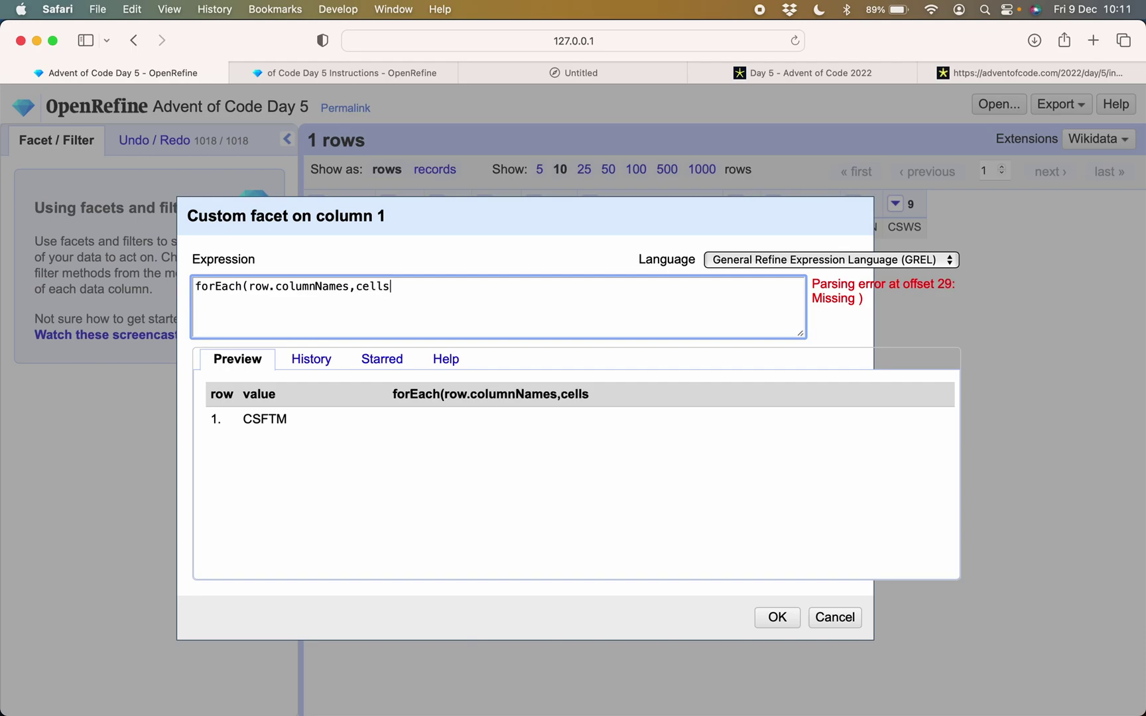
pyautogui.click(349, 285)
pyautogui.write(',cn,cells')
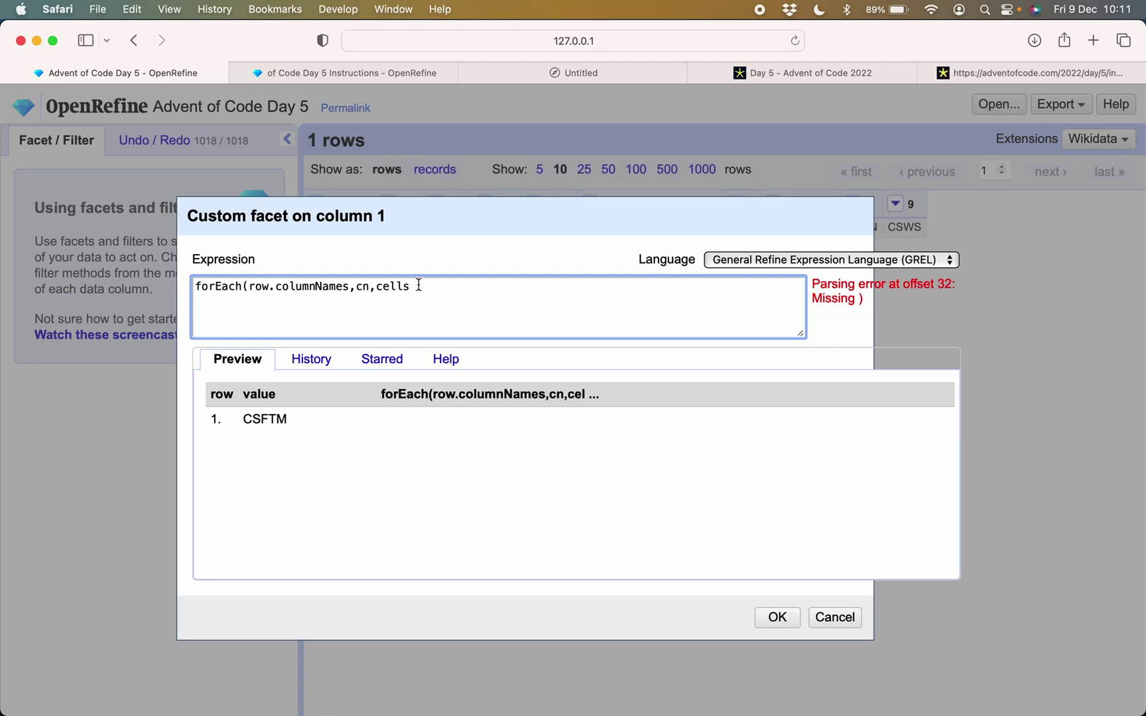
pyautogui.write('[cn].value.substring(0,')
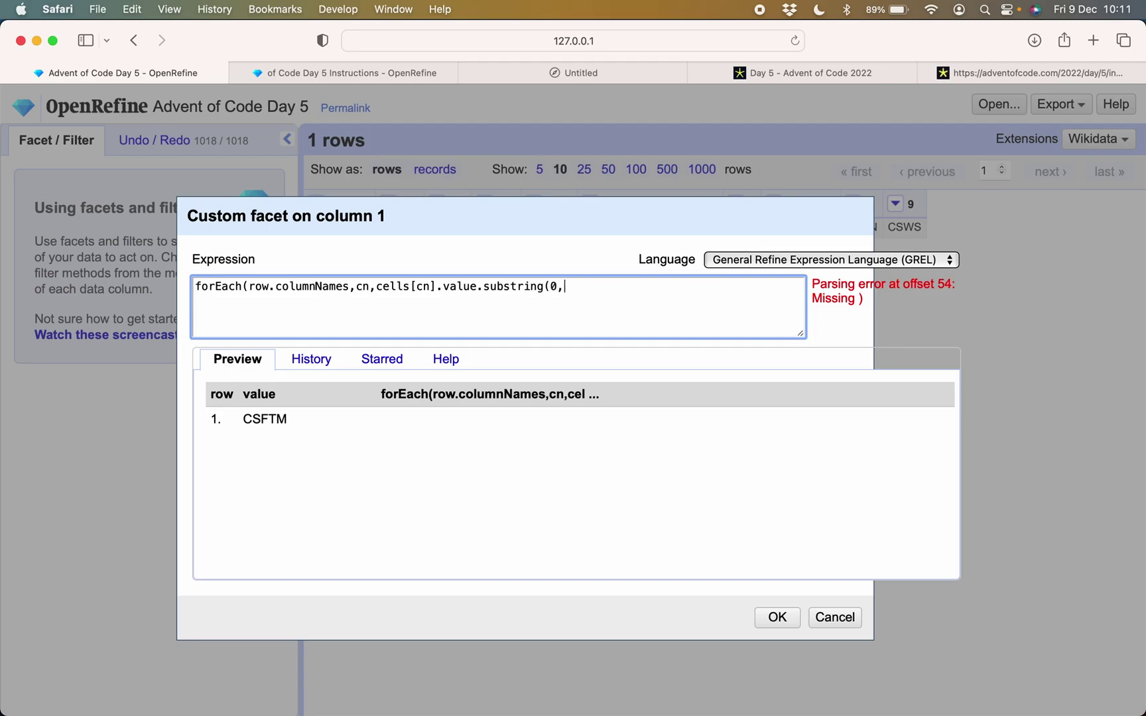
pyautogui.write('1)).join("|')
pyautogui.press('BackSpace')
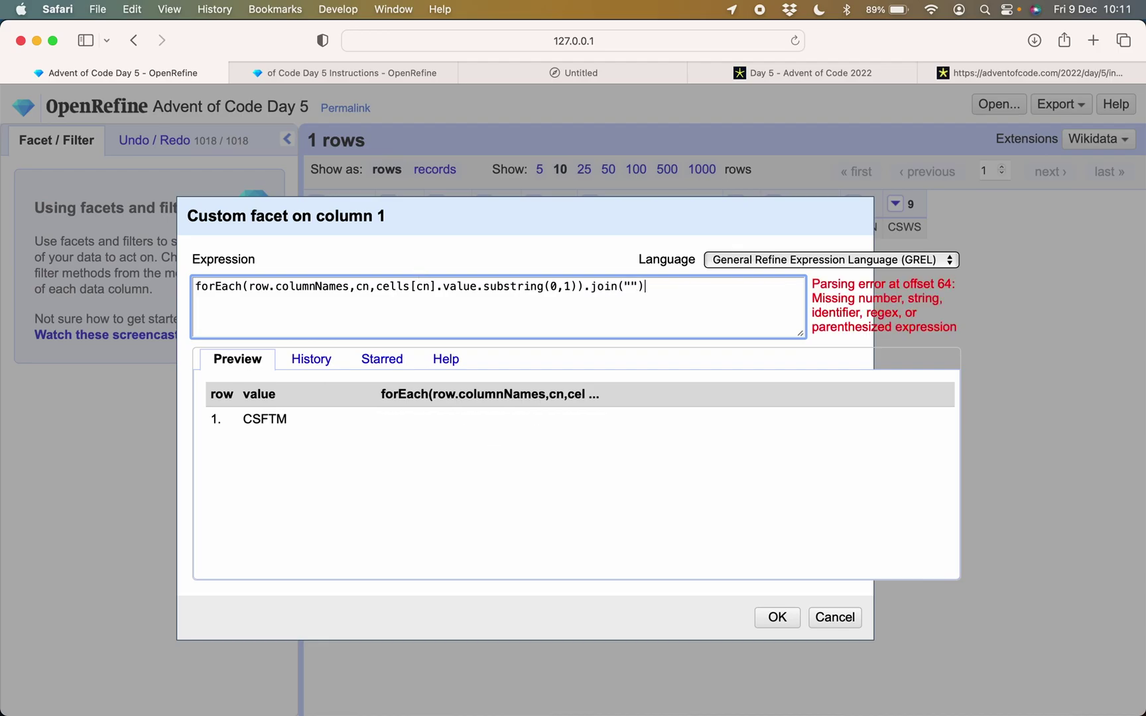
pyautogui.tripleClick(463, 240)
pyautogui.moveTo(444, 229); pyautogui.dragTo(414, 271)
pyautogui.click(440, 345)
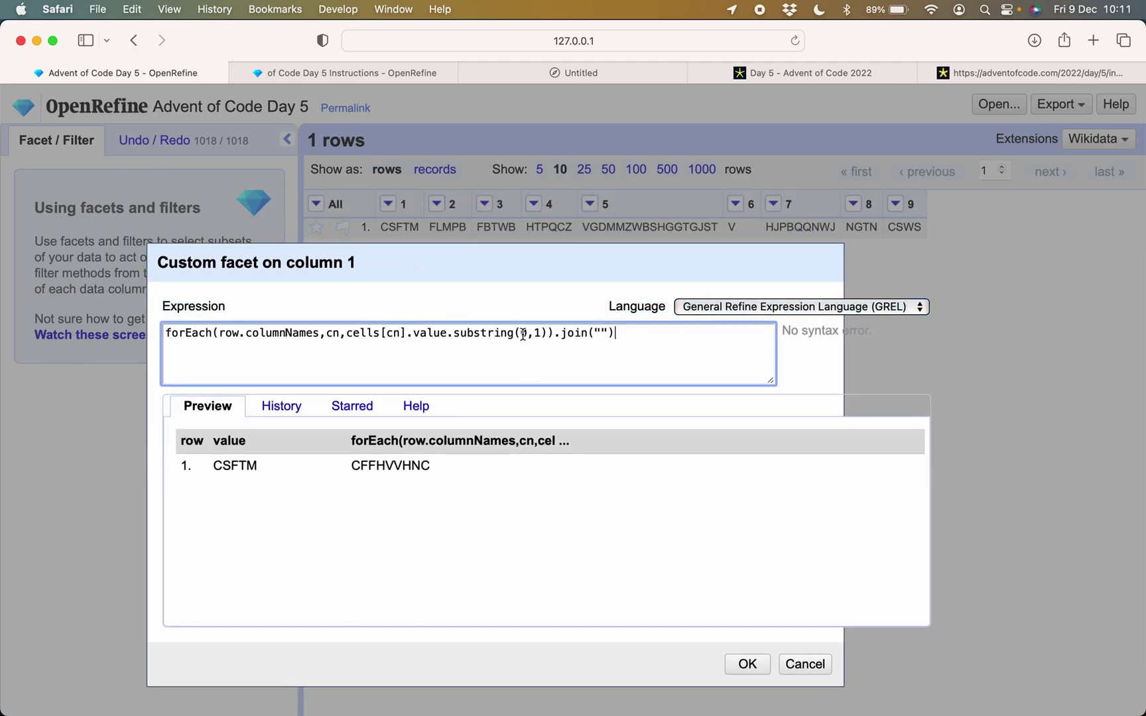
pyautogui.moveTo(541, 333); pyautogui.dragTo(520, 330)
pyautogui.click(745, 667)
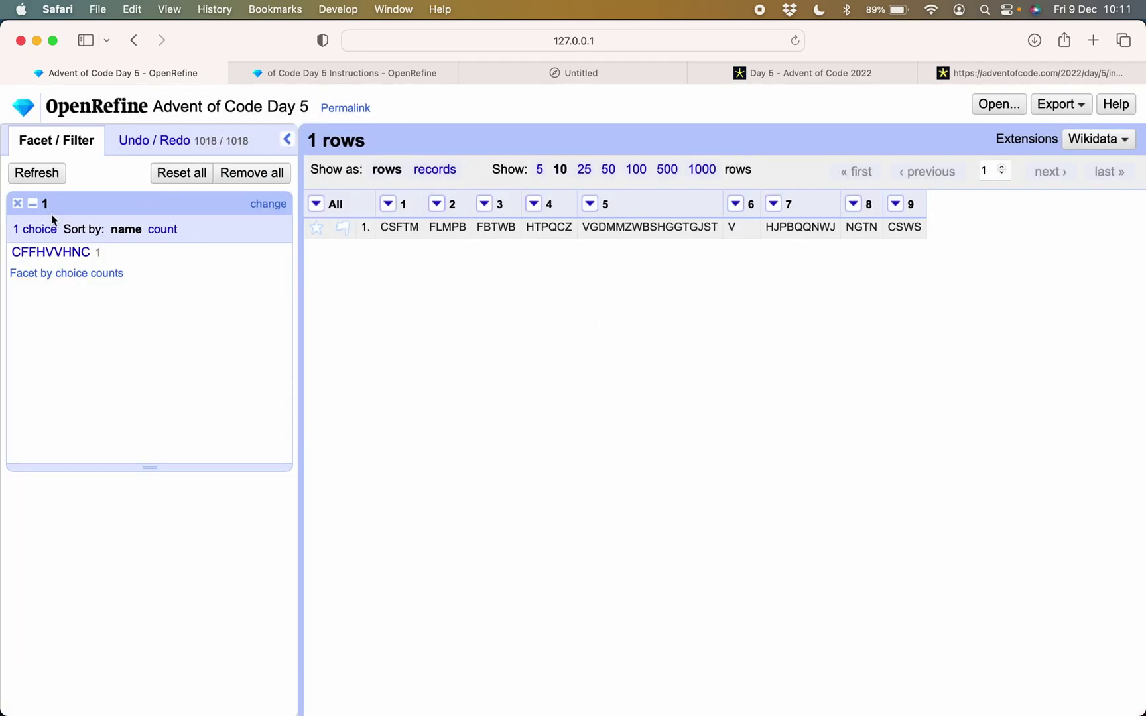
# Copy the combined top-crate letters from the column 1 facet's choices shown as tab-separated values
pyautogui.click(41, 231)
pyautogui.click(358, 206)
pyautogui.moveTo(358, 206); pyautogui.dragTo(300, 207)
pyautogui.press('super+c')
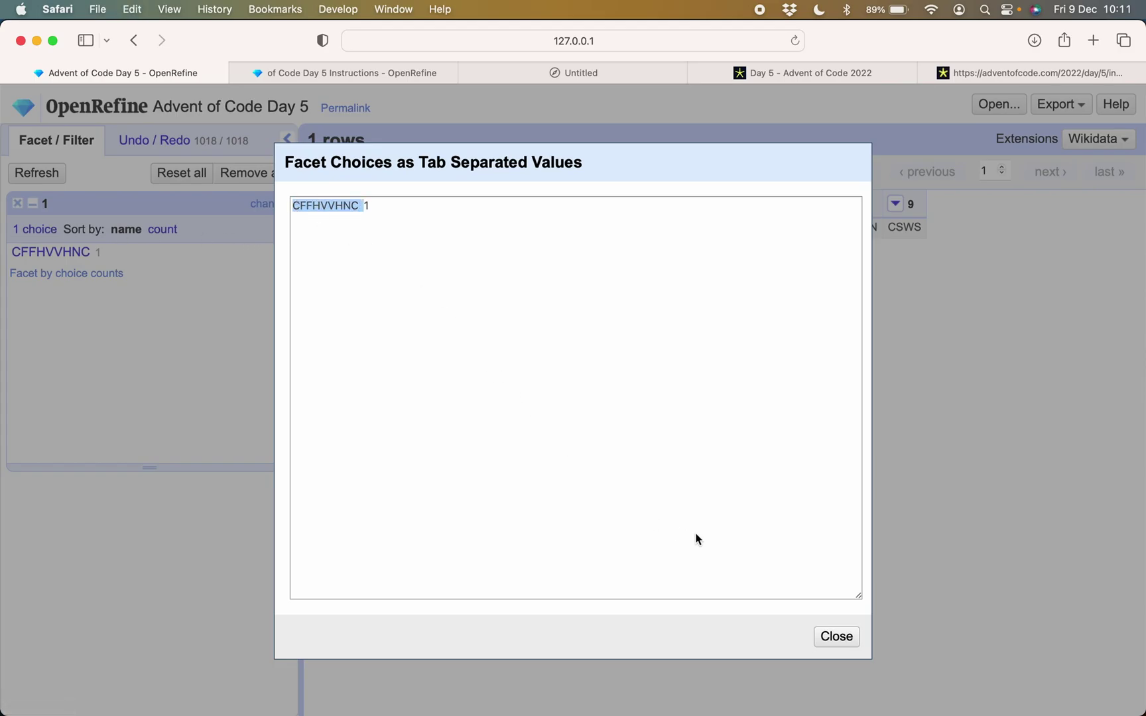
pyautogui.click(836, 636)
# Submit CFFHVVHNC as the Part One answer on the Advent of Code Day 5 page
pyautogui.click(736, 73)
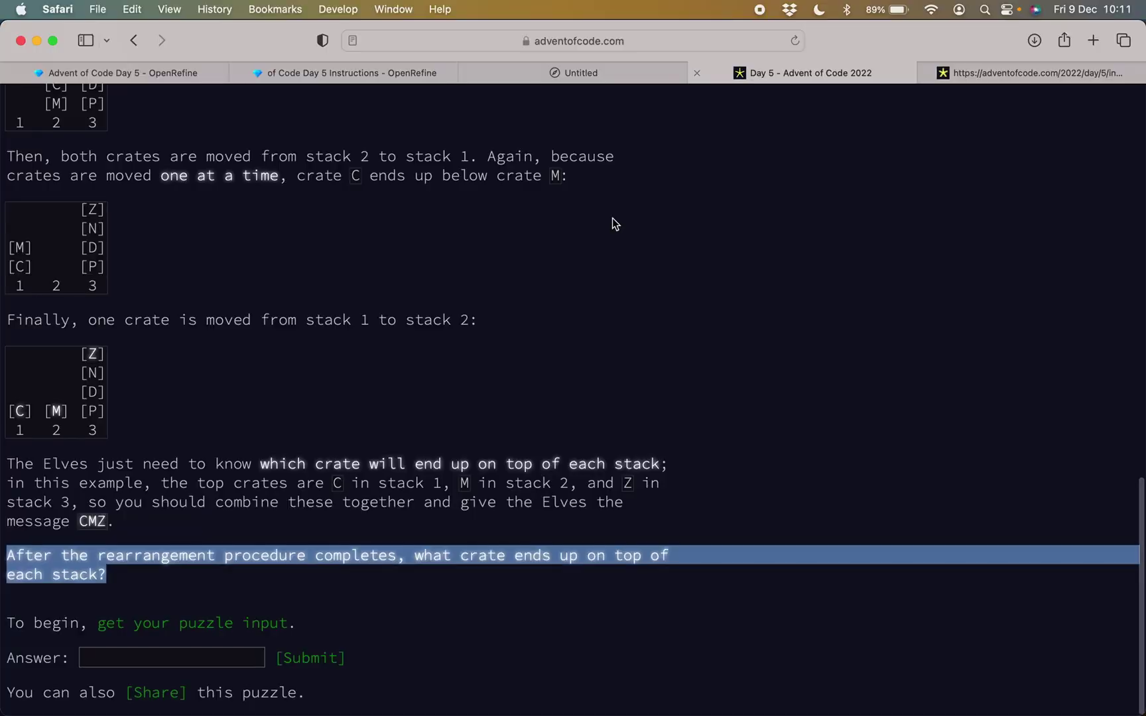
pyautogui.click(209, 658)
pyautogui.press('super+v')
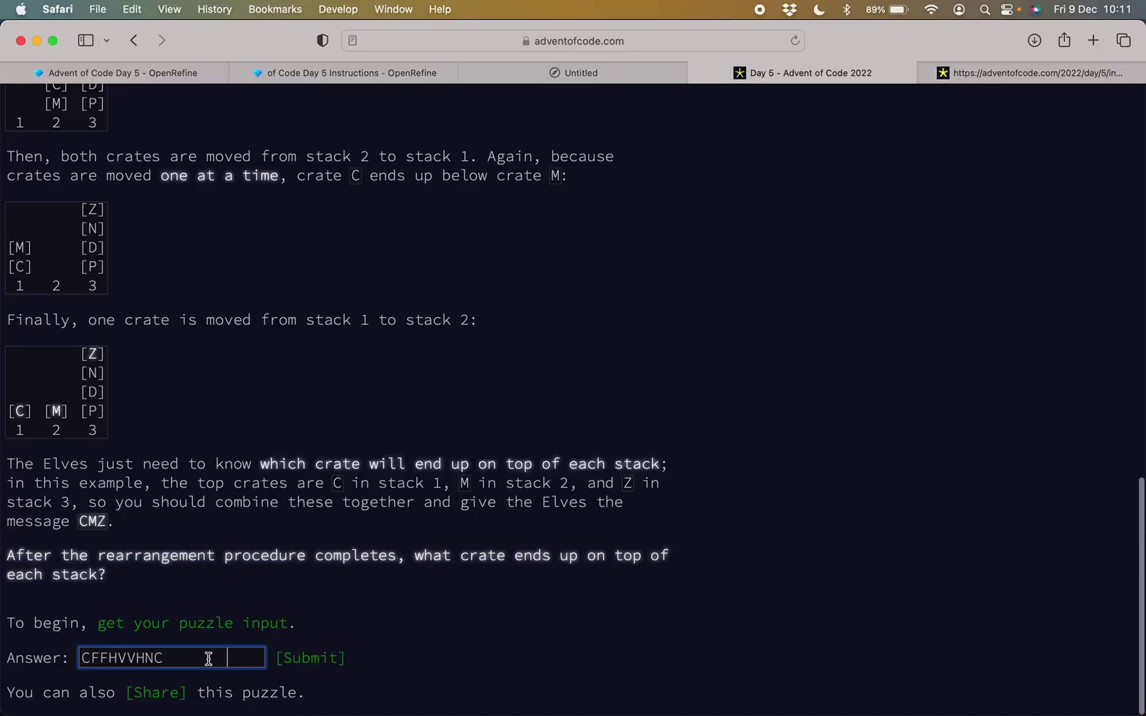
pyautogui.click(310, 658)
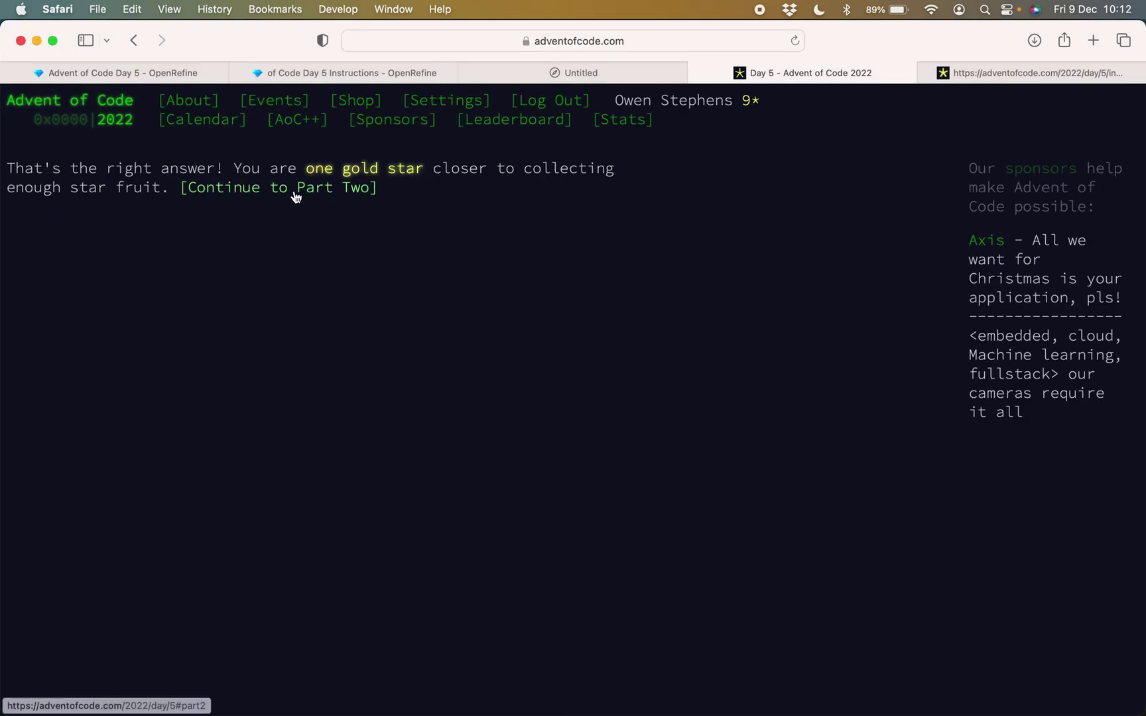
# Continue to Part Two and read how the CrateMover 9001 moves crates, through to the final question
pyautogui.click(295, 196)
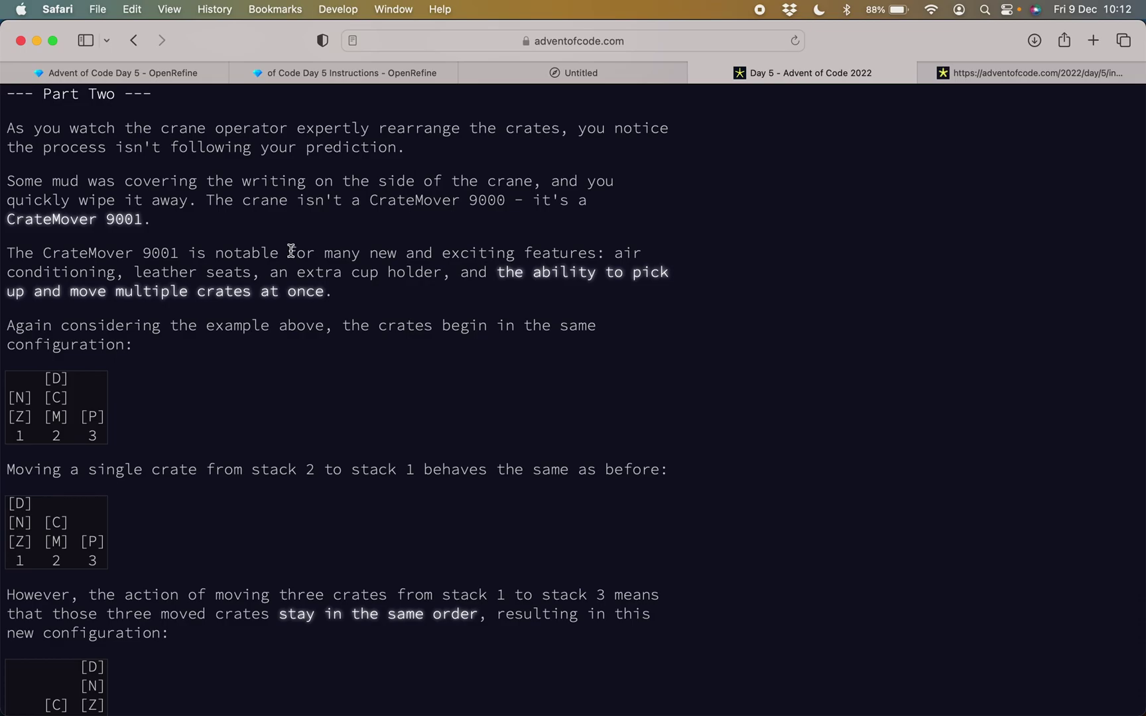
pyautogui.scroll(-1, 290, 250)
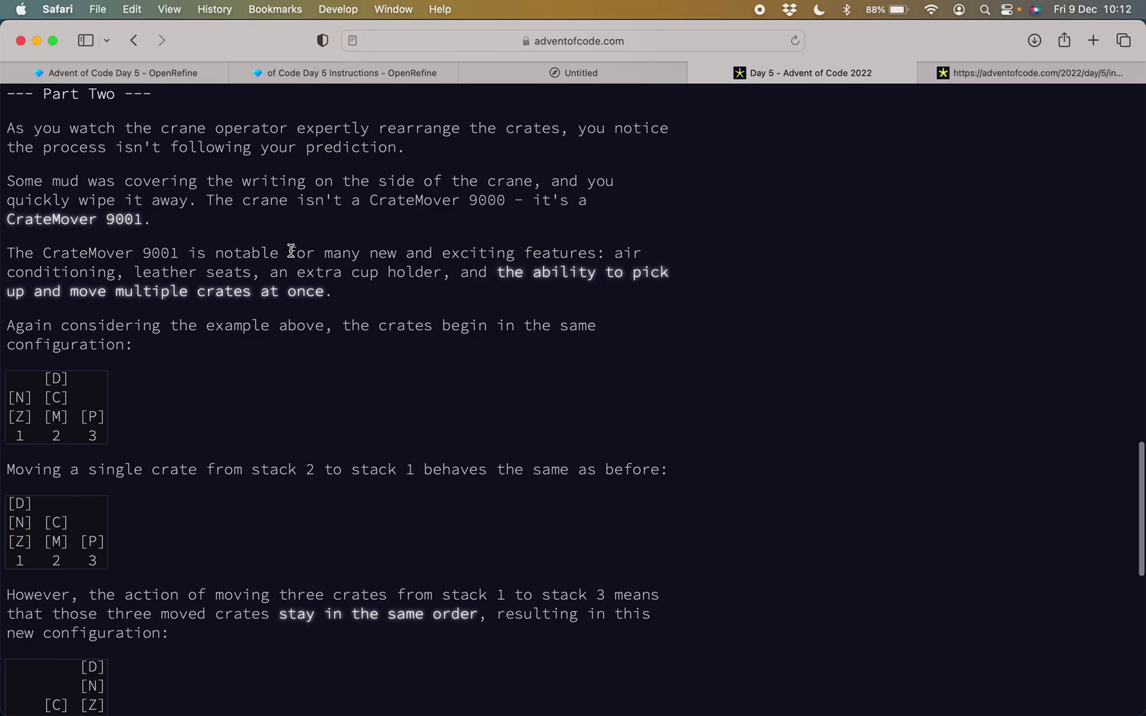
pyautogui.scroll(-1, 291, 250)
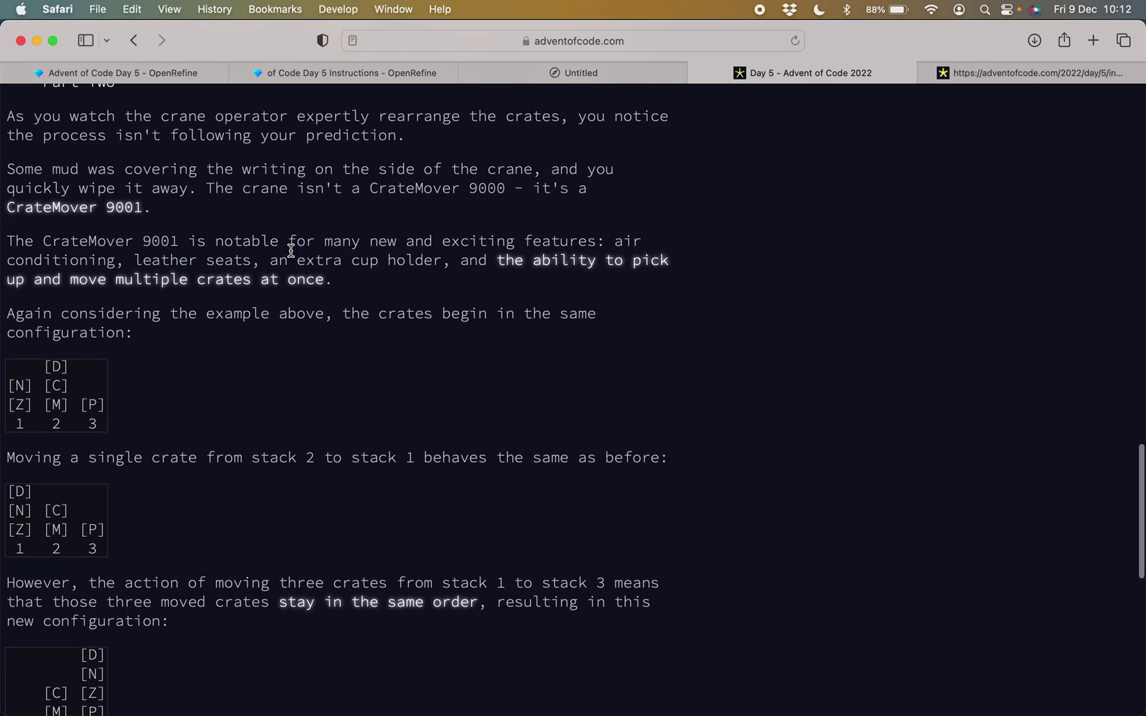
pyautogui.scroll(-3, 290, 250)
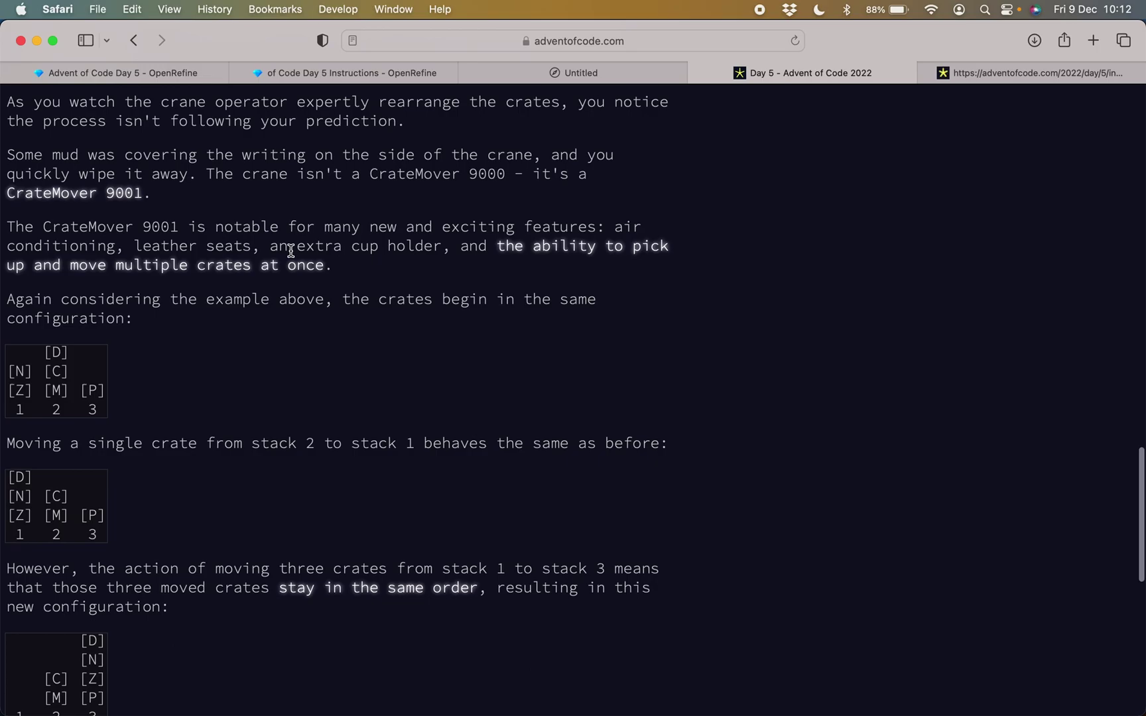
pyautogui.scroll(-6, 291, 250)
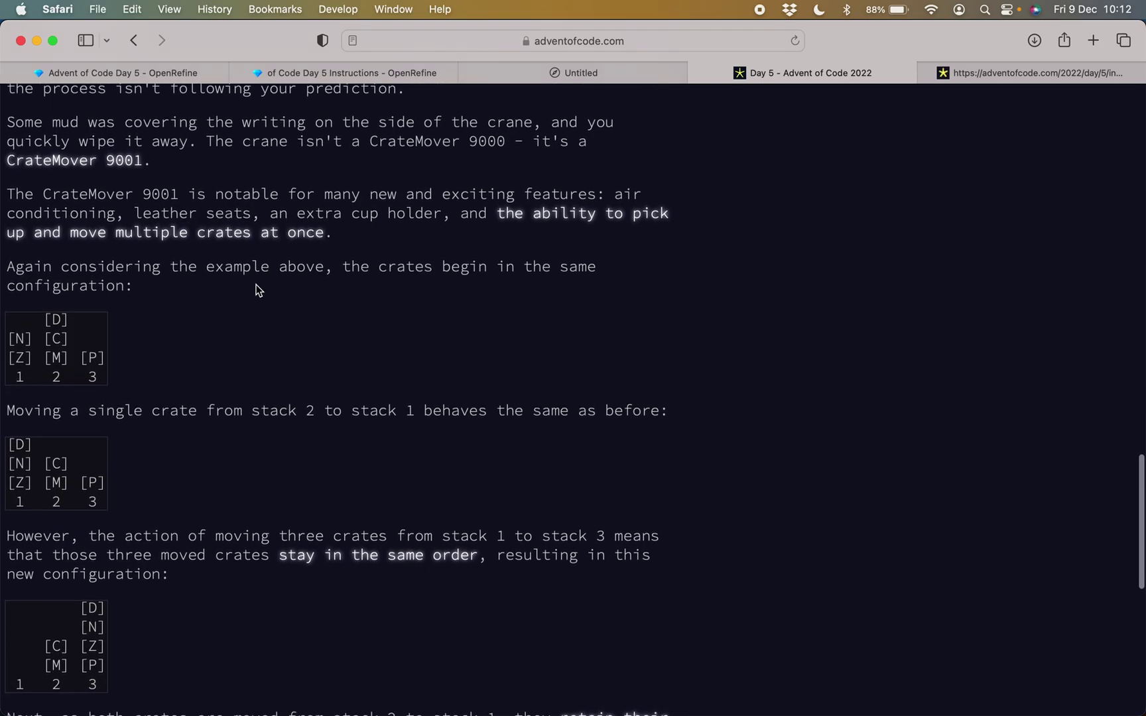
pyautogui.scroll(-4, 255, 283)
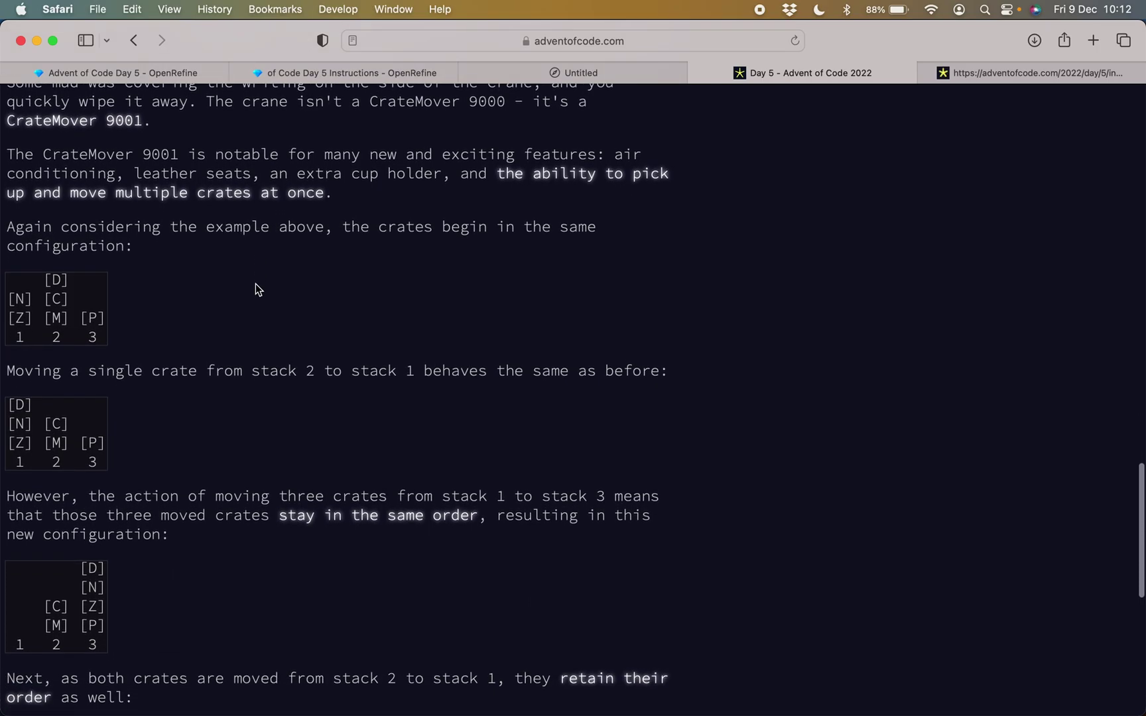
pyautogui.scroll(-6, 255, 284)
pyautogui.scroll(-4, 247, 327)
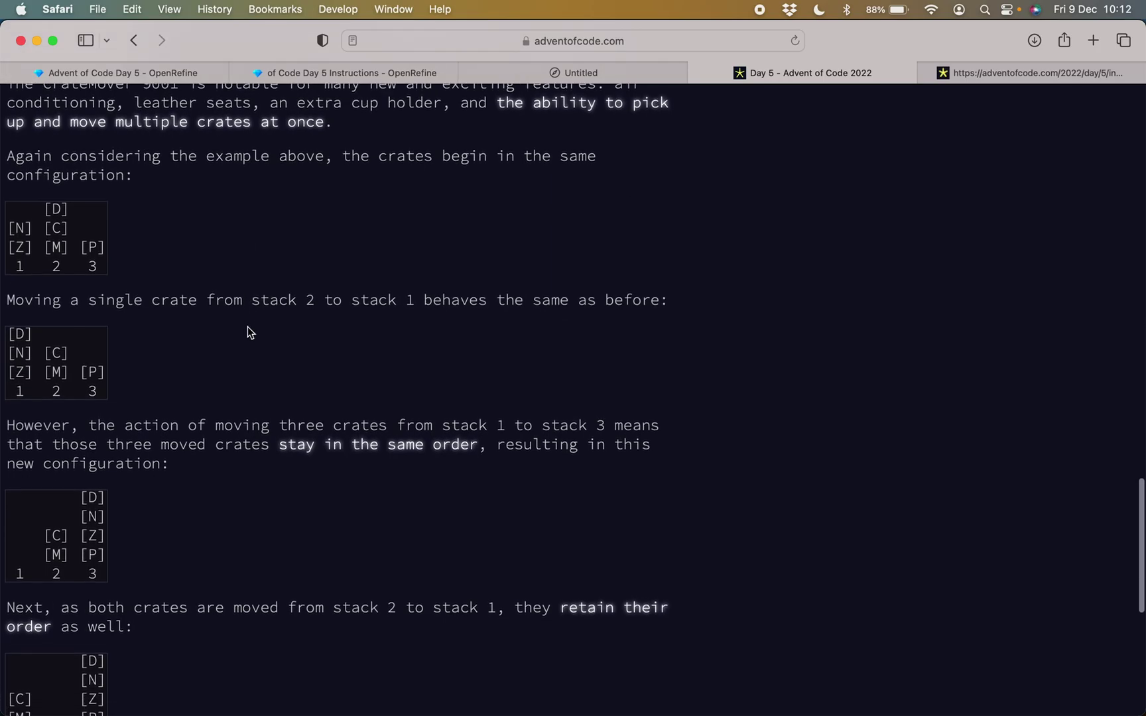
pyautogui.scroll(-2, 247, 331)
pyautogui.scroll(-3, 248, 332)
pyautogui.scroll(-7, 248, 331)
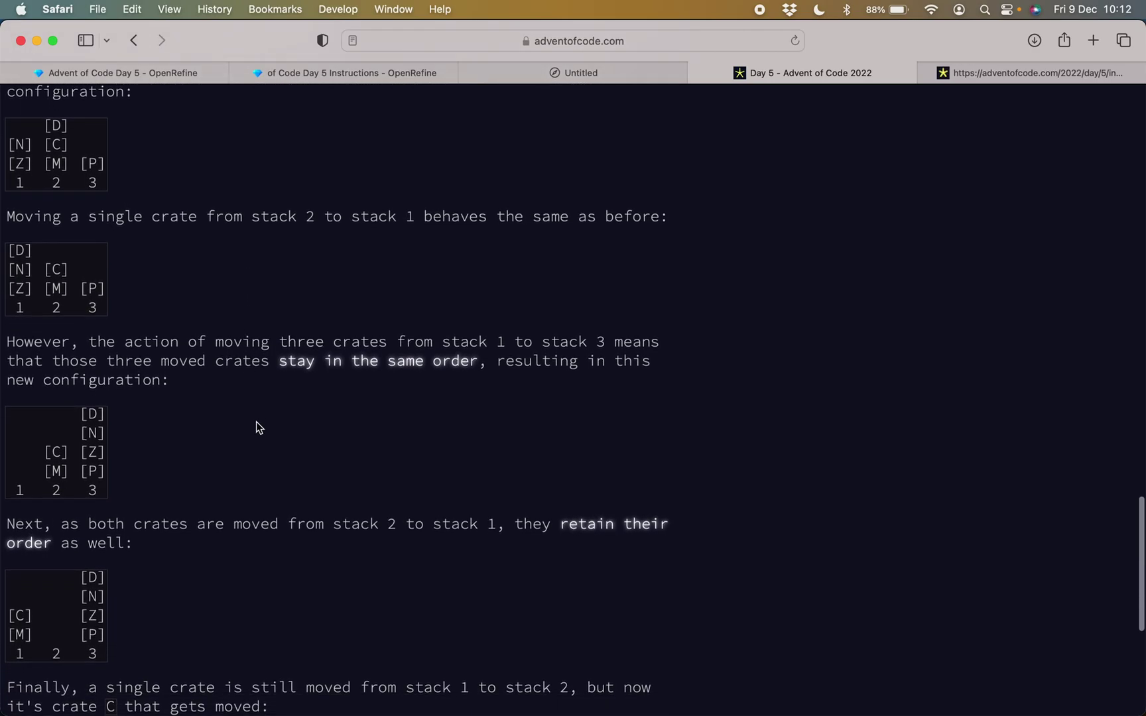
pyautogui.scroll(-6, 255, 425)
pyautogui.scroll(-8, 256, 421)
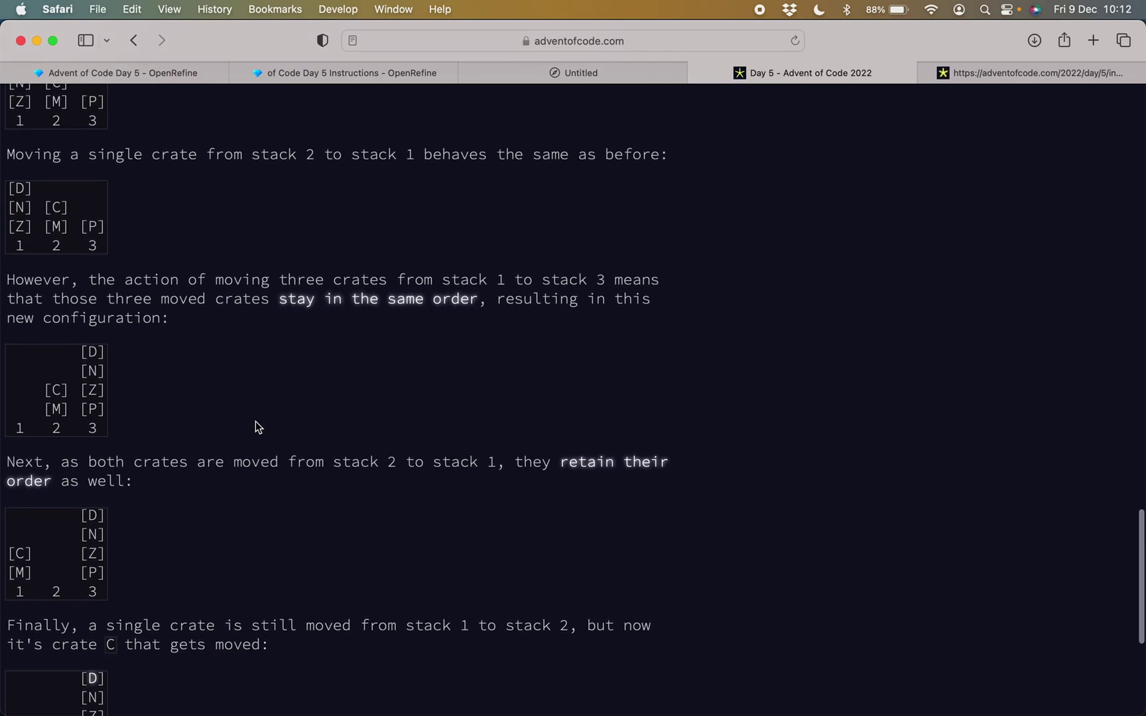
pyautogui.scroll(-20, 256, 425)
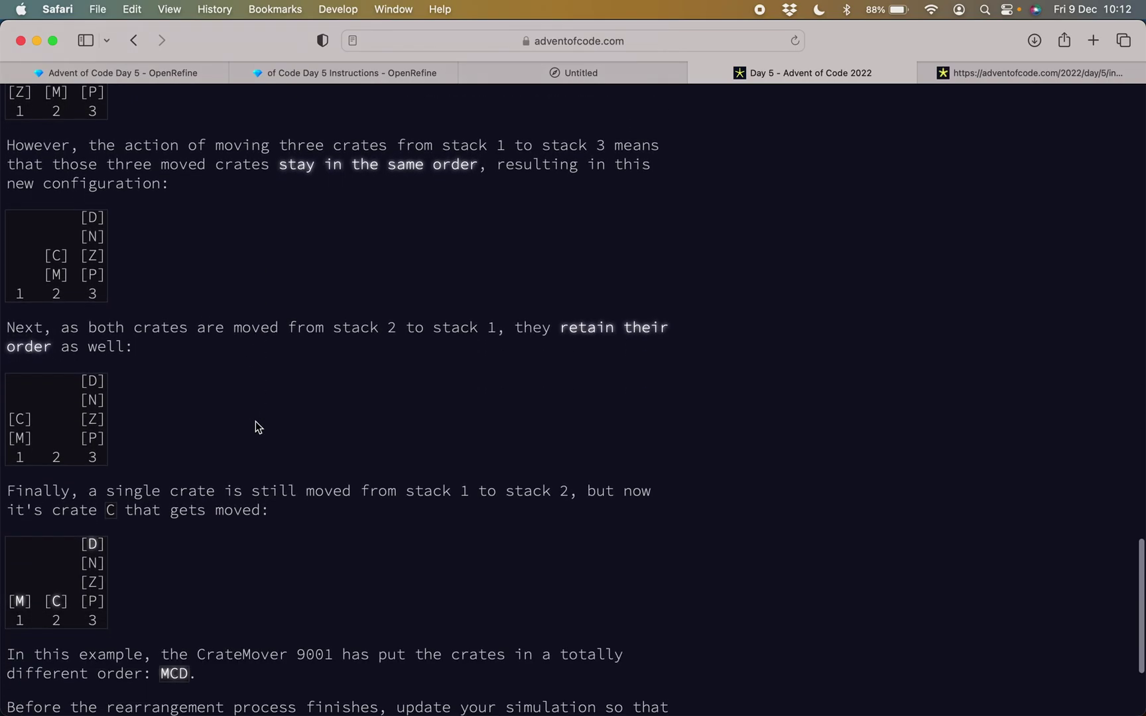
pyautogui.scroll(3, 255, 425)
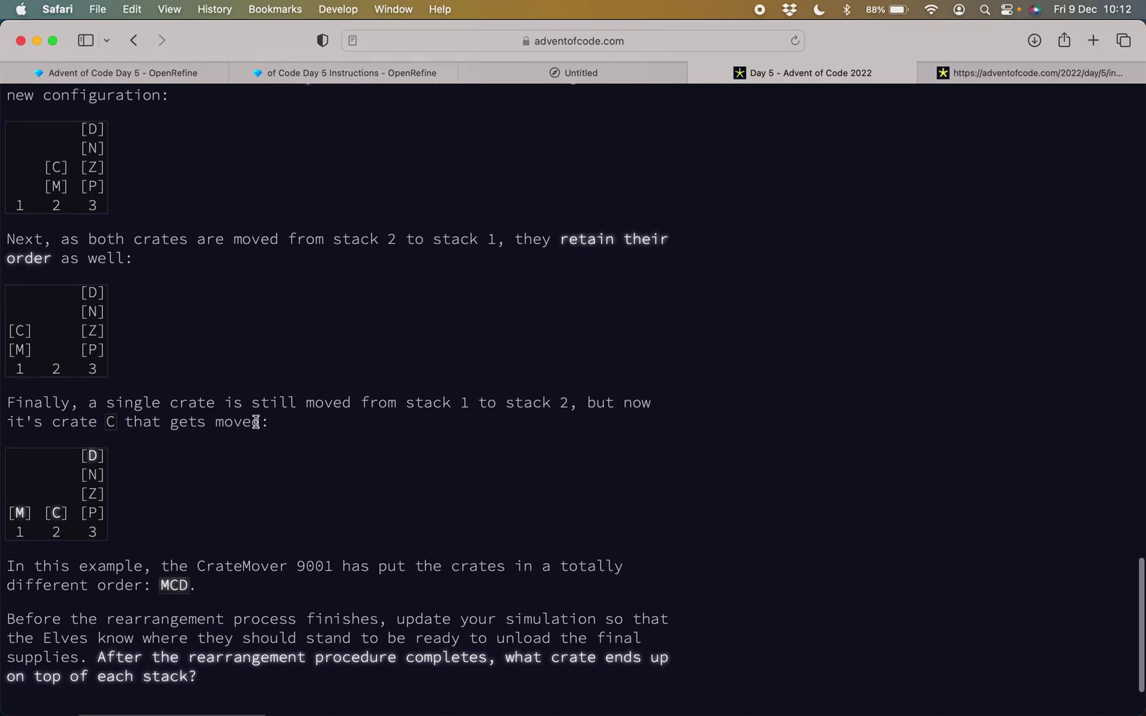
pyautogui.scroll(-6, 256, 422)
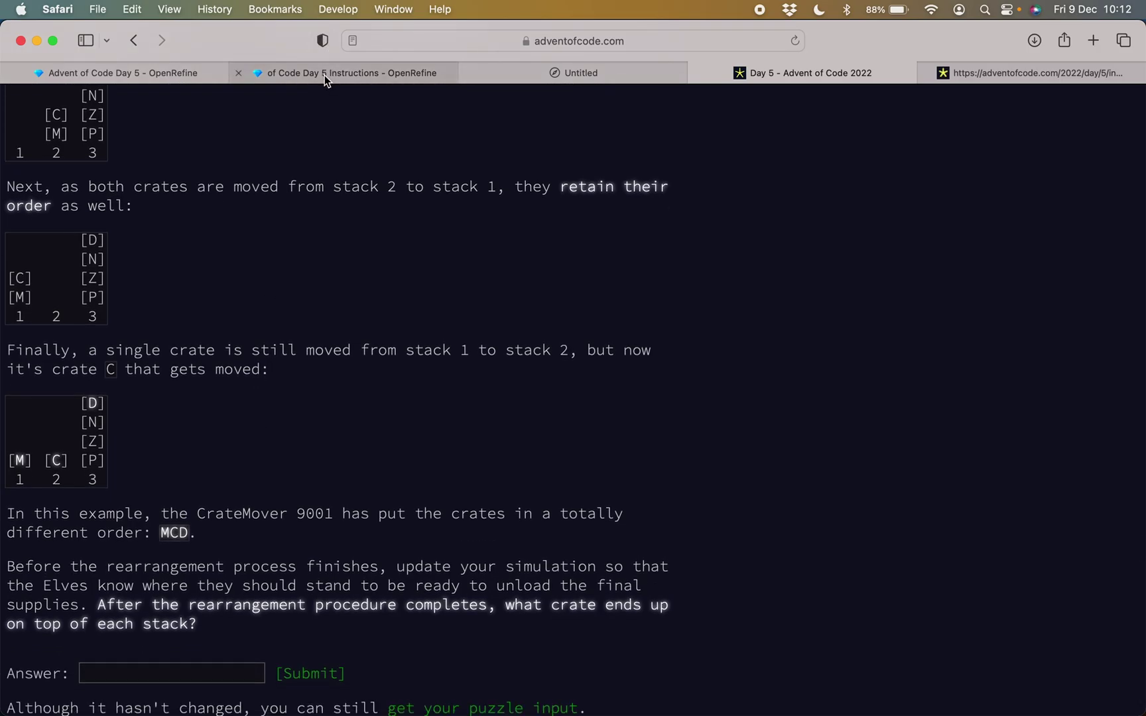
# View the Day 5 Instructions project and return to the Advent of Code Day 5 crate project
pyautogui.click(324, 75)
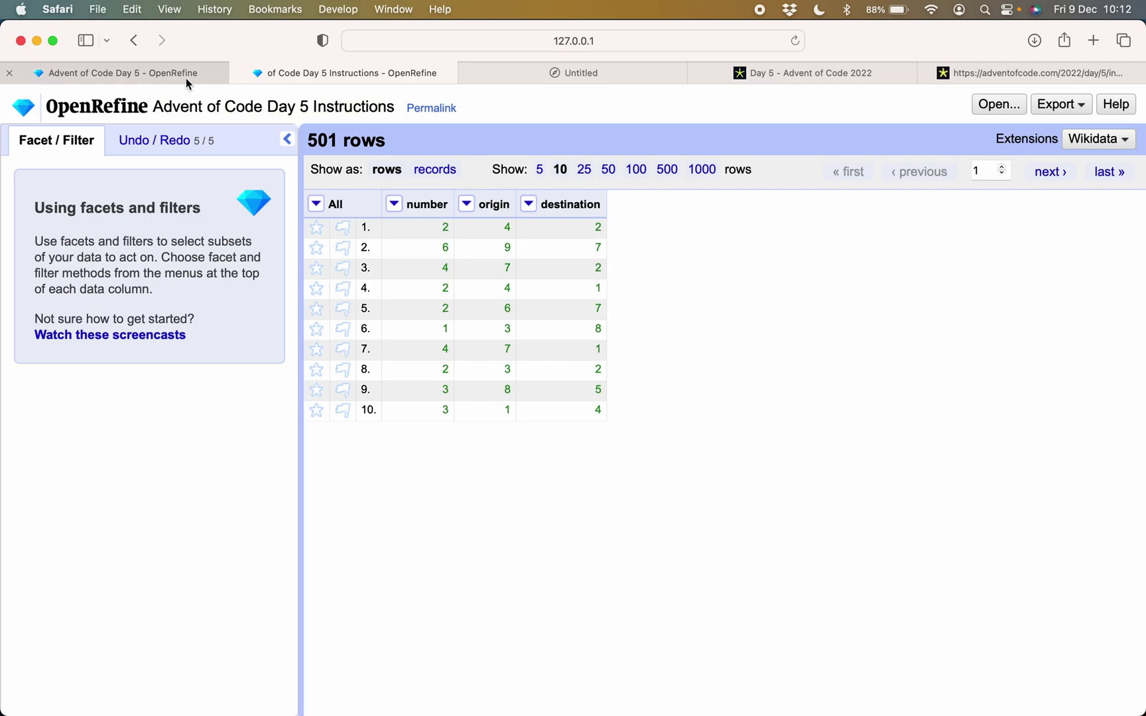
pyautogui.moveTo(186, 81)
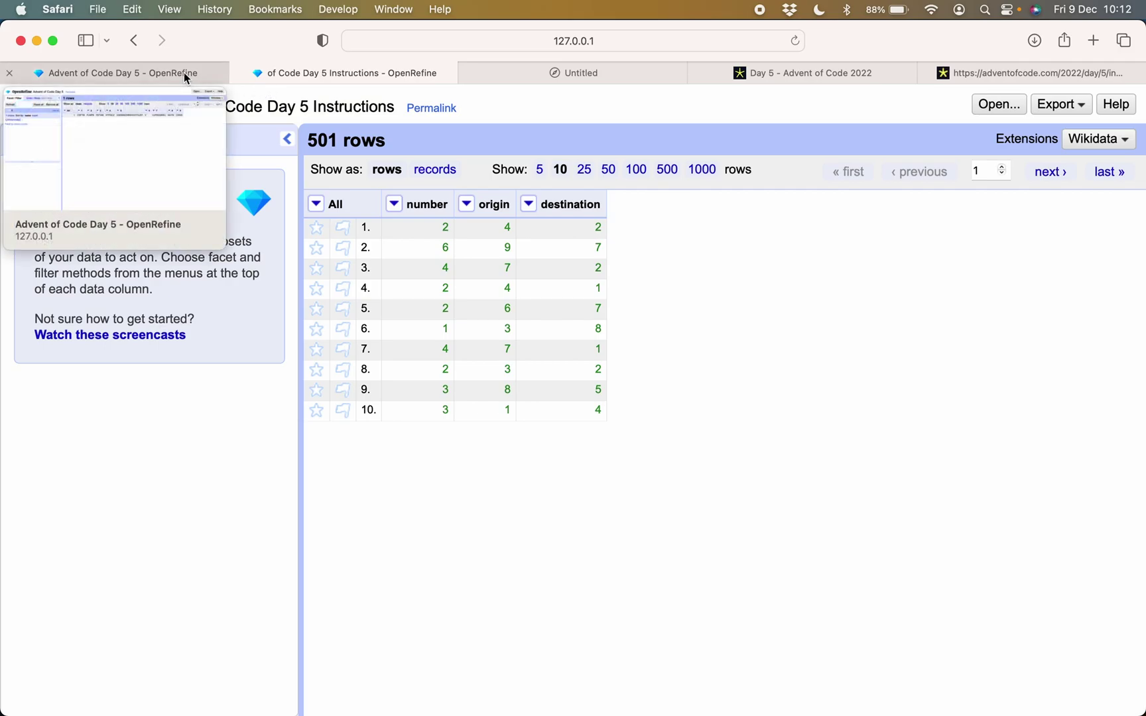
pyautogui.click(184, 73)
pyautogui.click(297, 72)
pyautogui.click(167, 79)
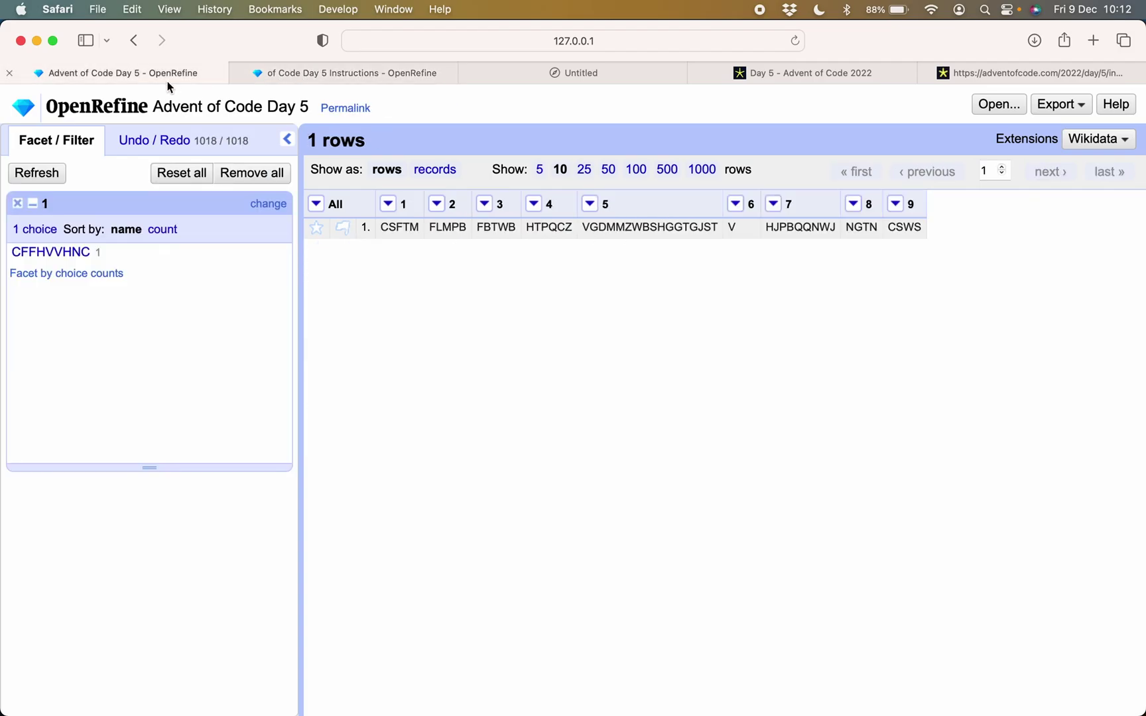
# Roll the crate project's history back to step 18, the value.substring(2) transform on column 4
pyautogui.click(167, 147)
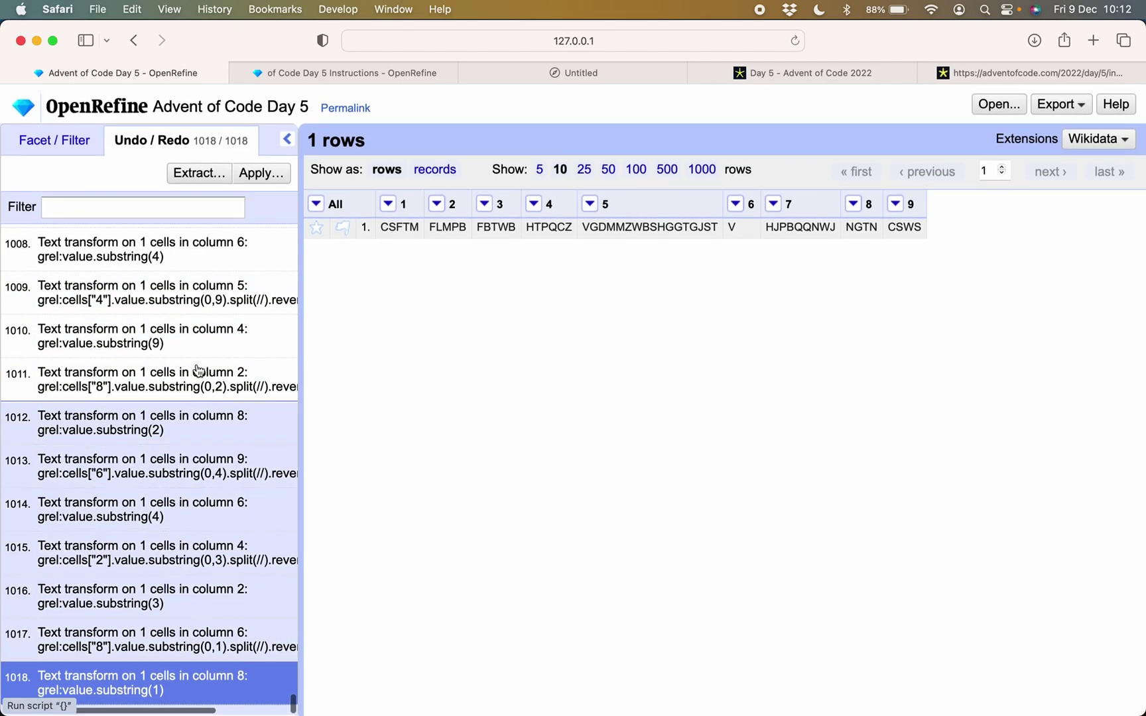
pyautogui.scroll(20, 204, 282)
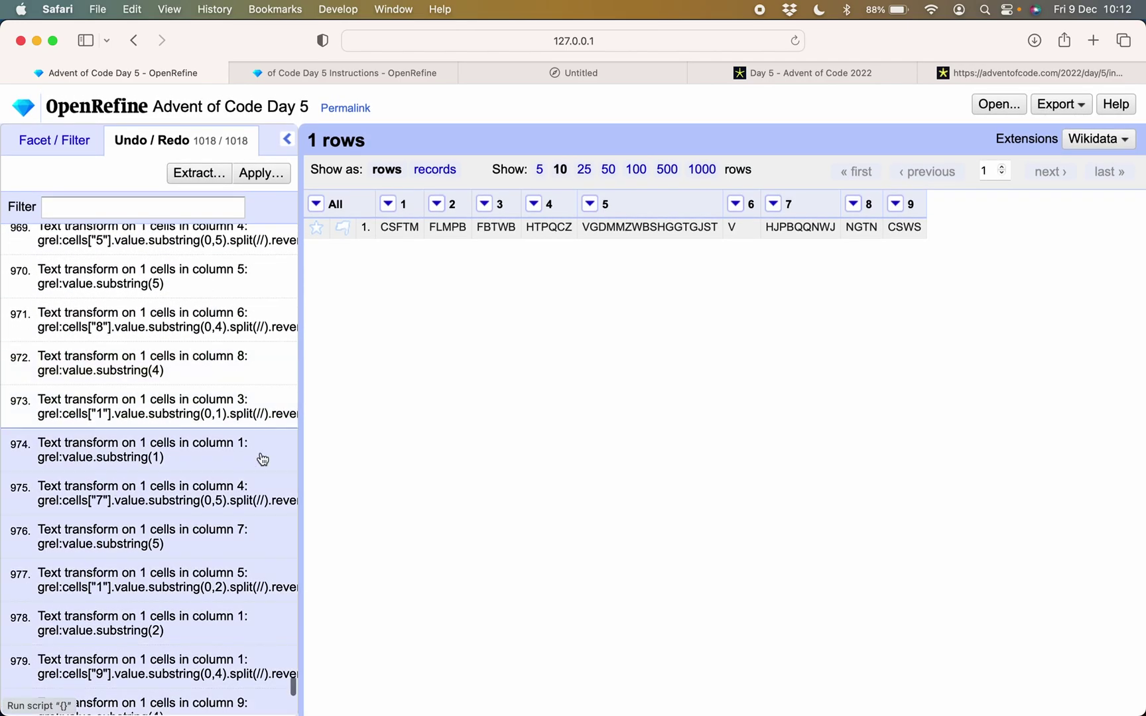
pyautogui.moveTo(291, 688); pyautogui.dragTo(310, 237)
pyautogui.scroll(-5, 261, 409)
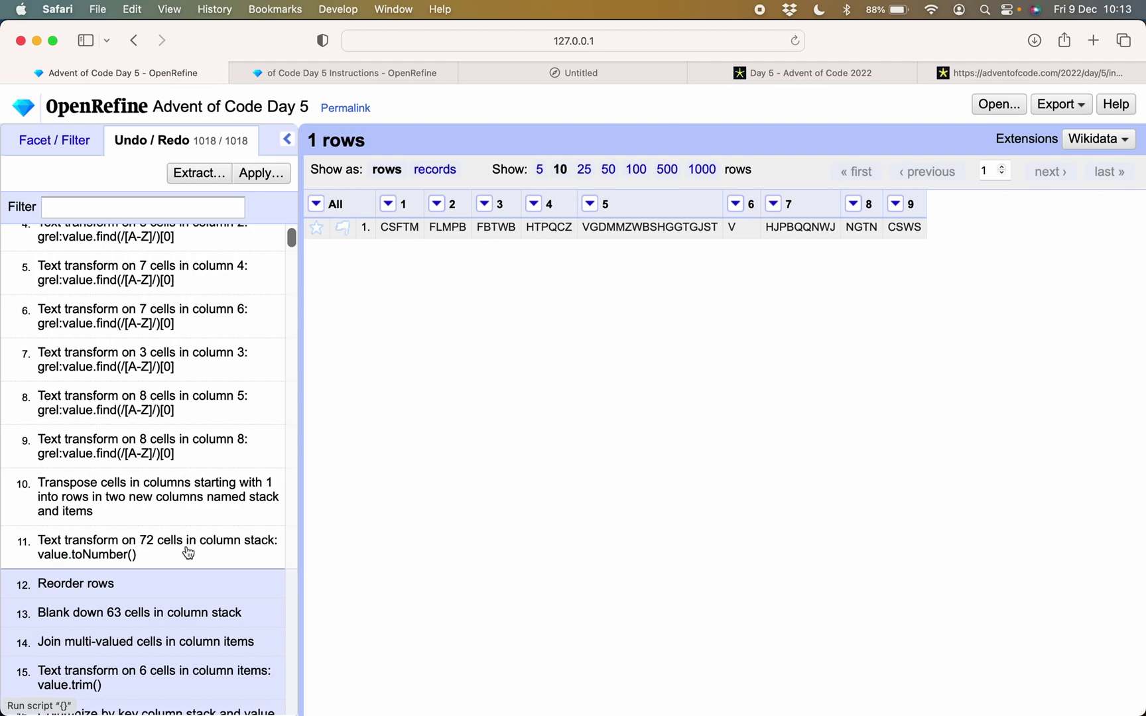
pyautogui.scroll(-4, 176, 573)
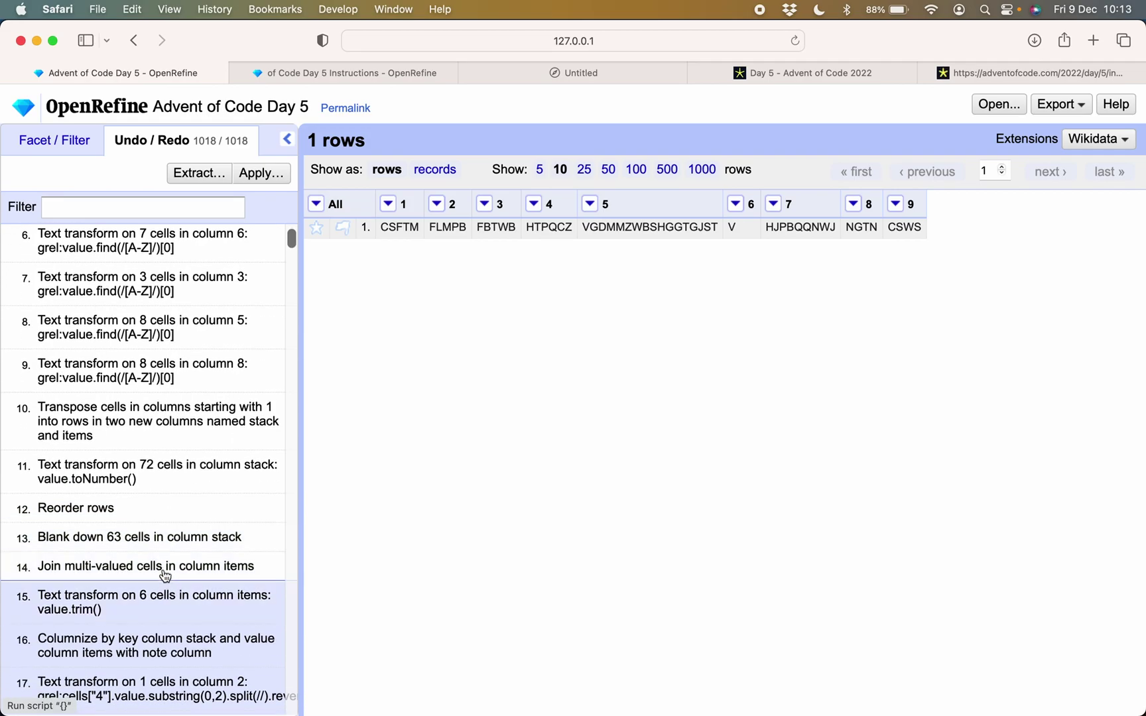
pyautogui.scroll(-5, 164, 575)
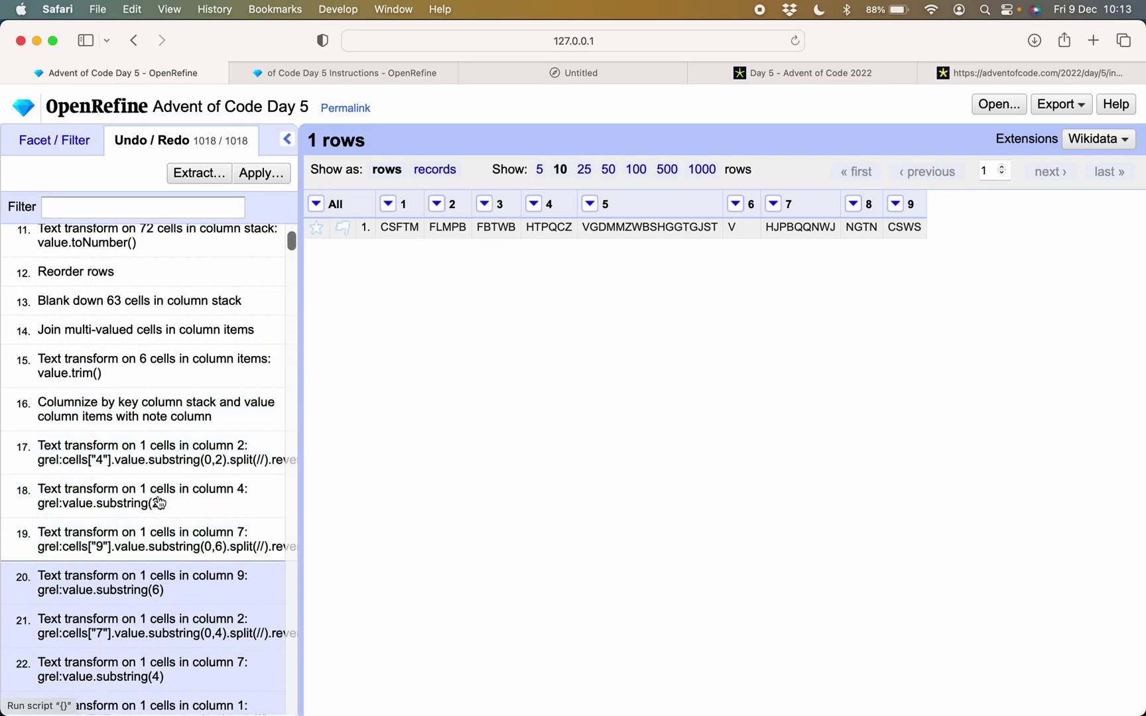
pyautogui.click(151, 512)
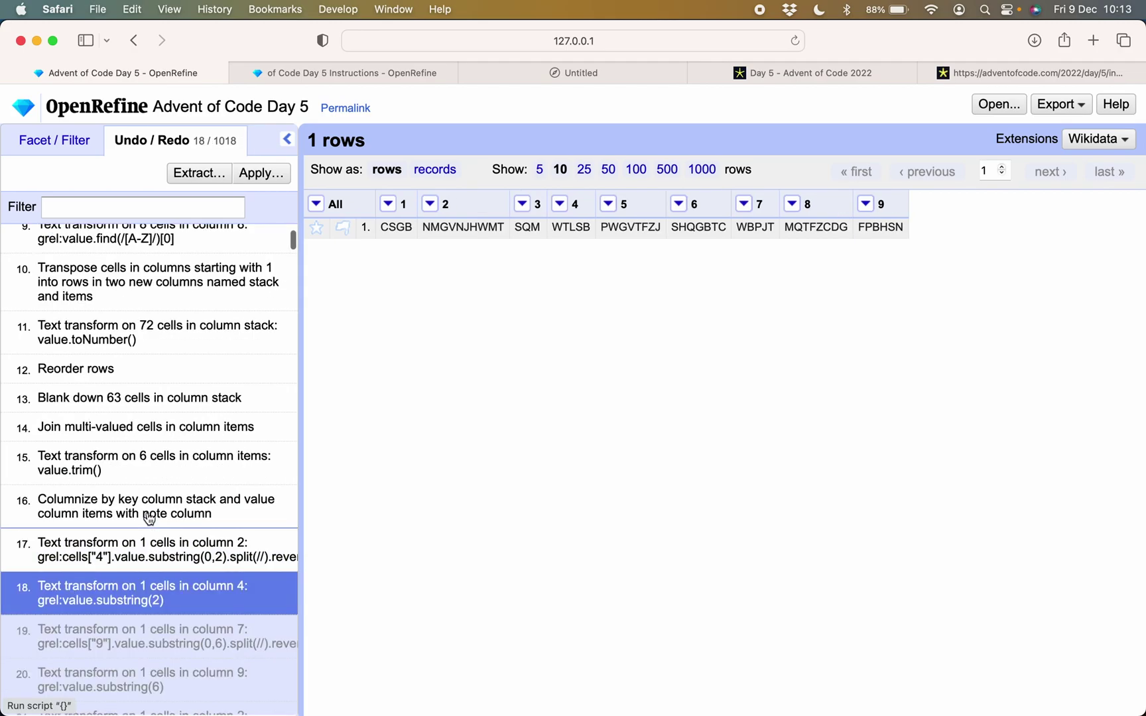
# Open the operation history extraction and include only the final two transforms, on columns 2 and 4
pyautogui.click(199, 173)
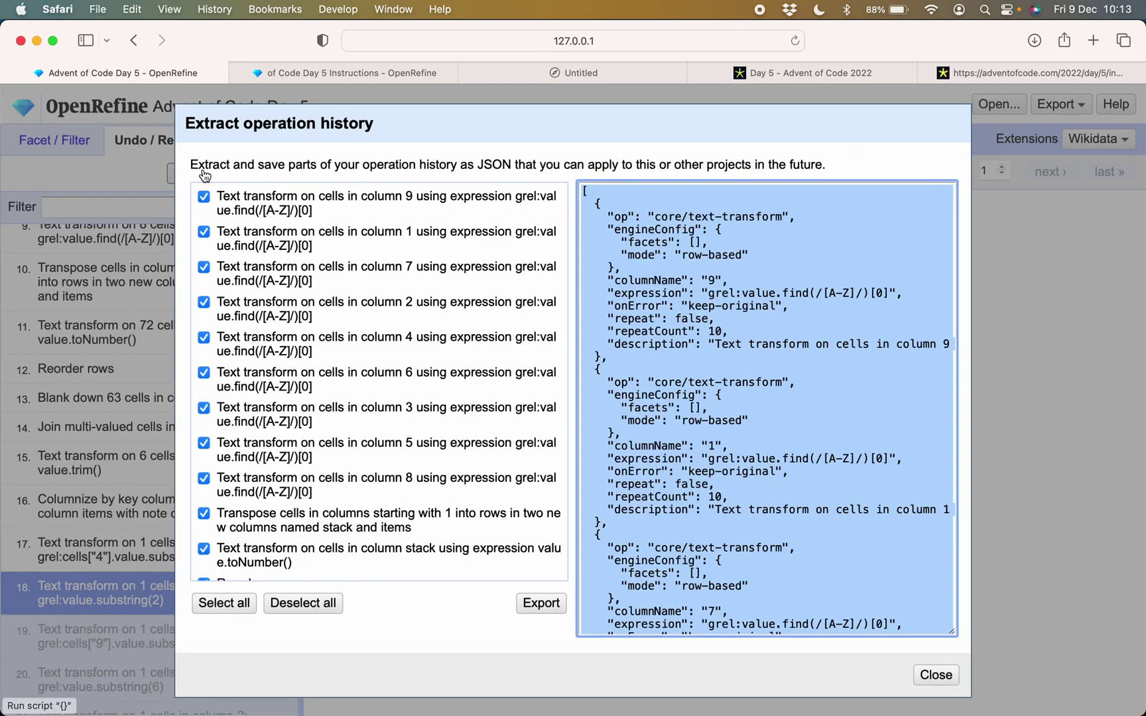
pyautogui.scroll(-6, 263, 425)
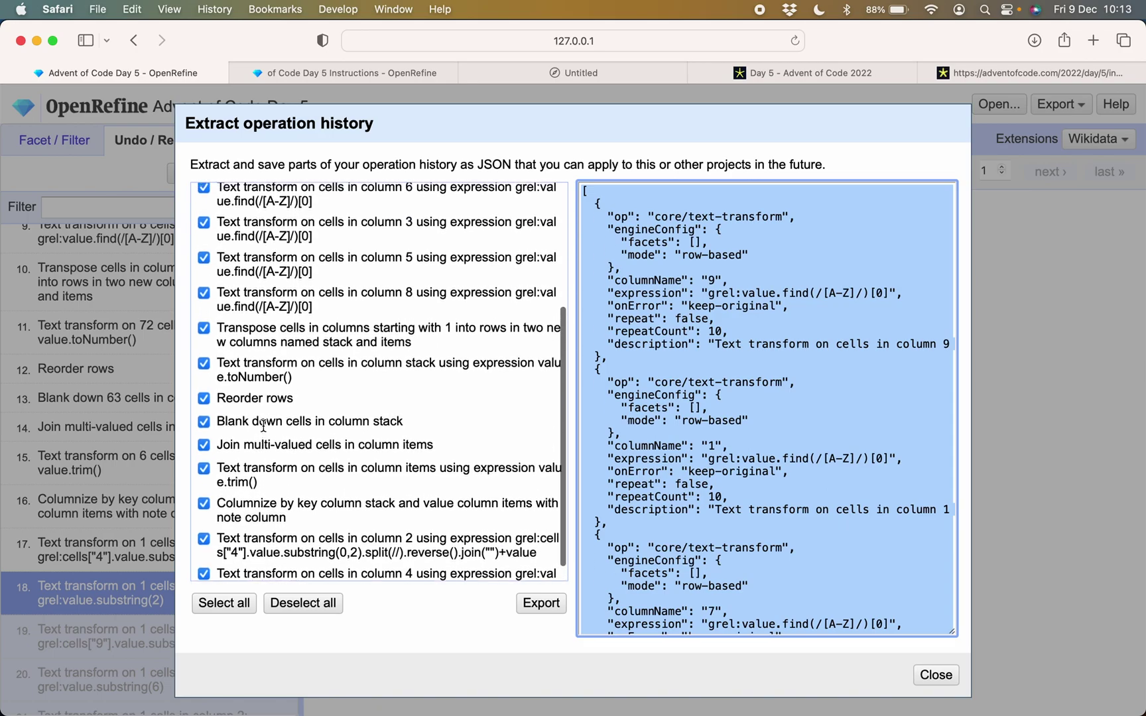
pyautogui.click(331, 602)
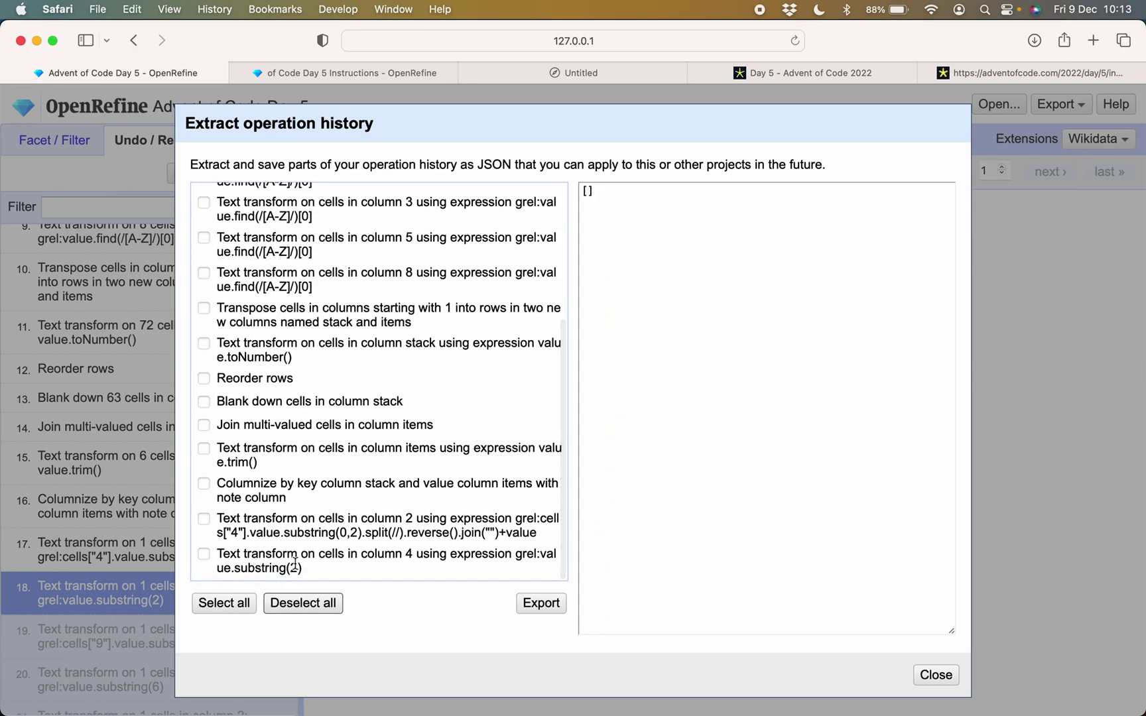
pyautogui.click(203, 554)
pyautogui.click(204, 518)
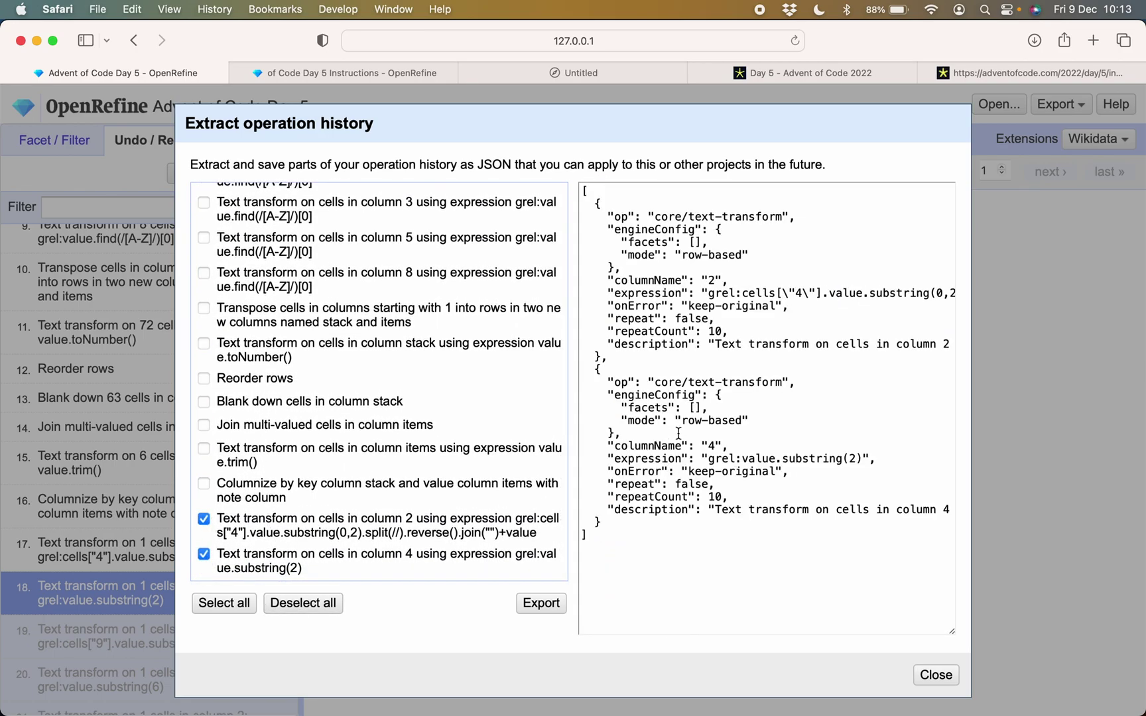
# Examine the column 2 expression in the extracted JSON and highlight its .split(//).reverse() part
pyautogui.hscroll(8, 676, 432)
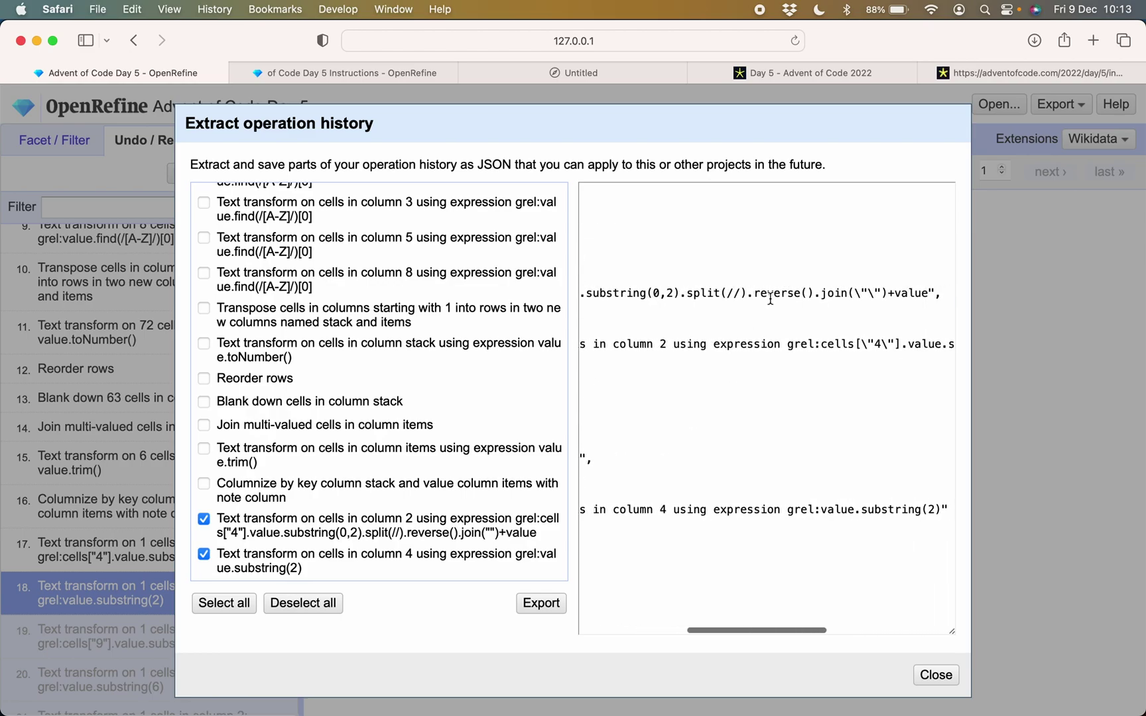
pyautogui.moveTo(683, 294); pyautogui.dragTo(820, 298)
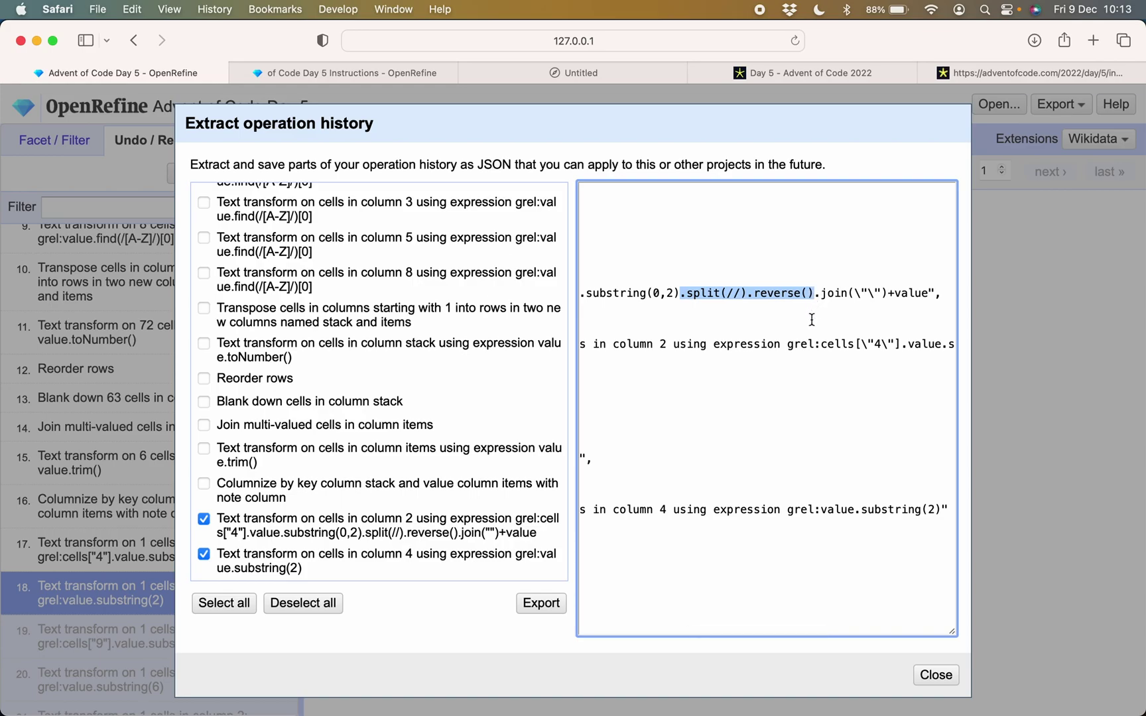
pyautogui.hscroll(10, 811, 320)
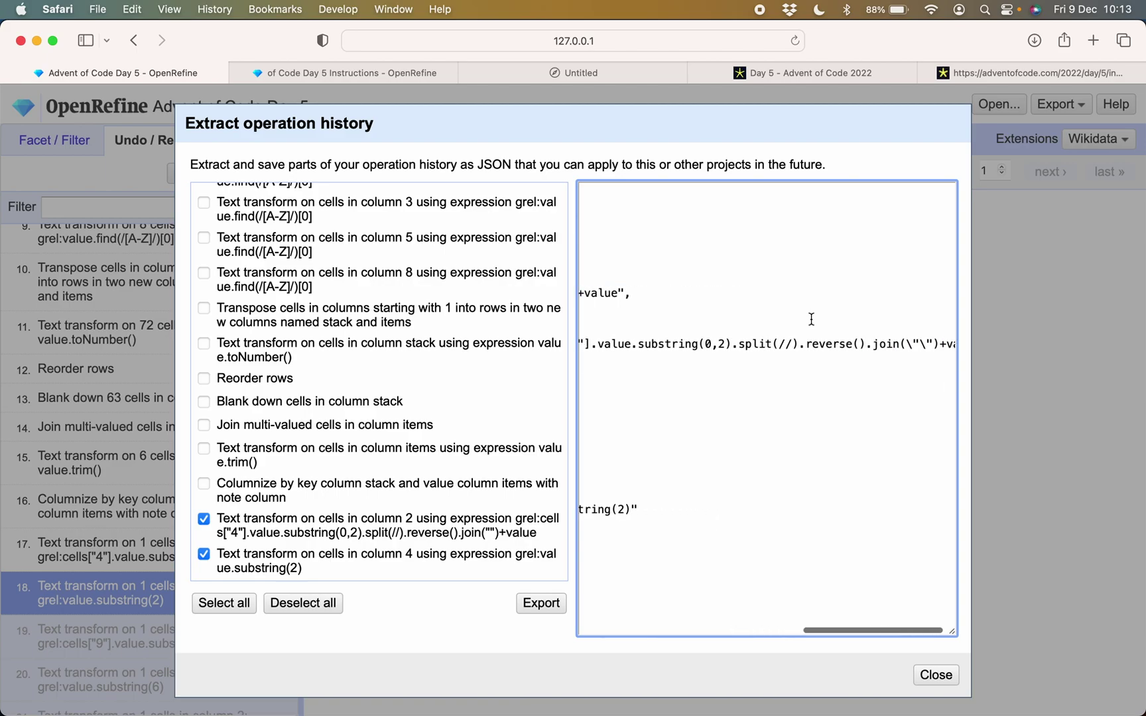
pyautogui.hscroll(-10, 811, 319)
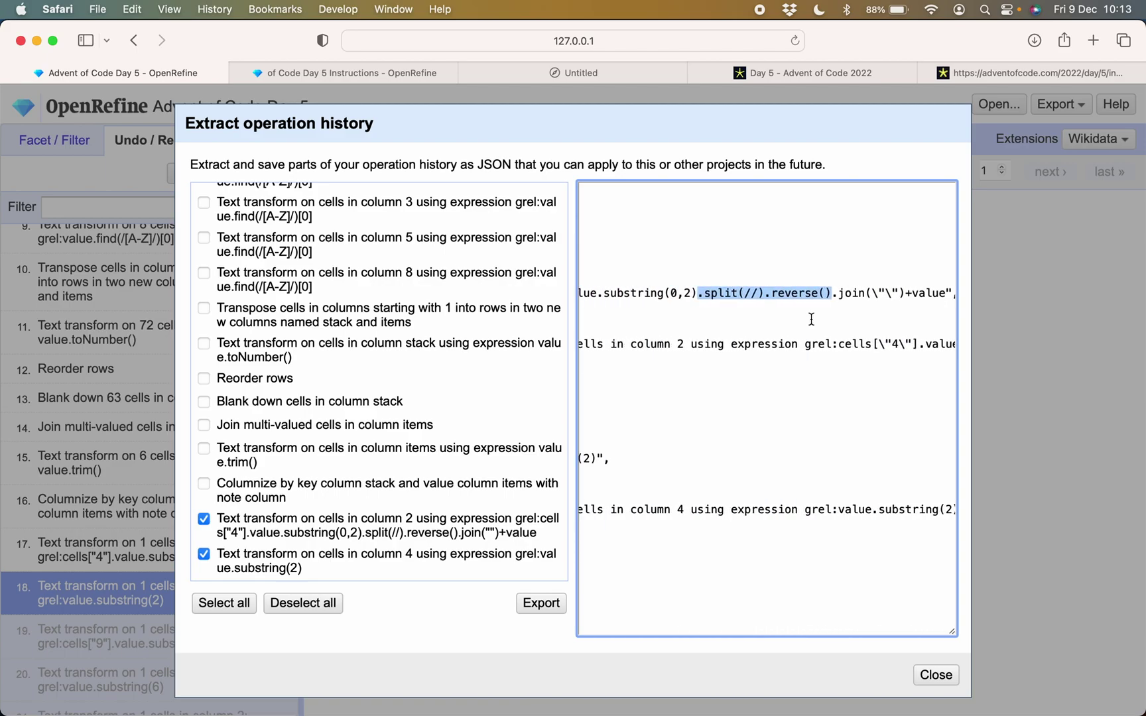
pyautogui.hscroll(-3, 811, 319)
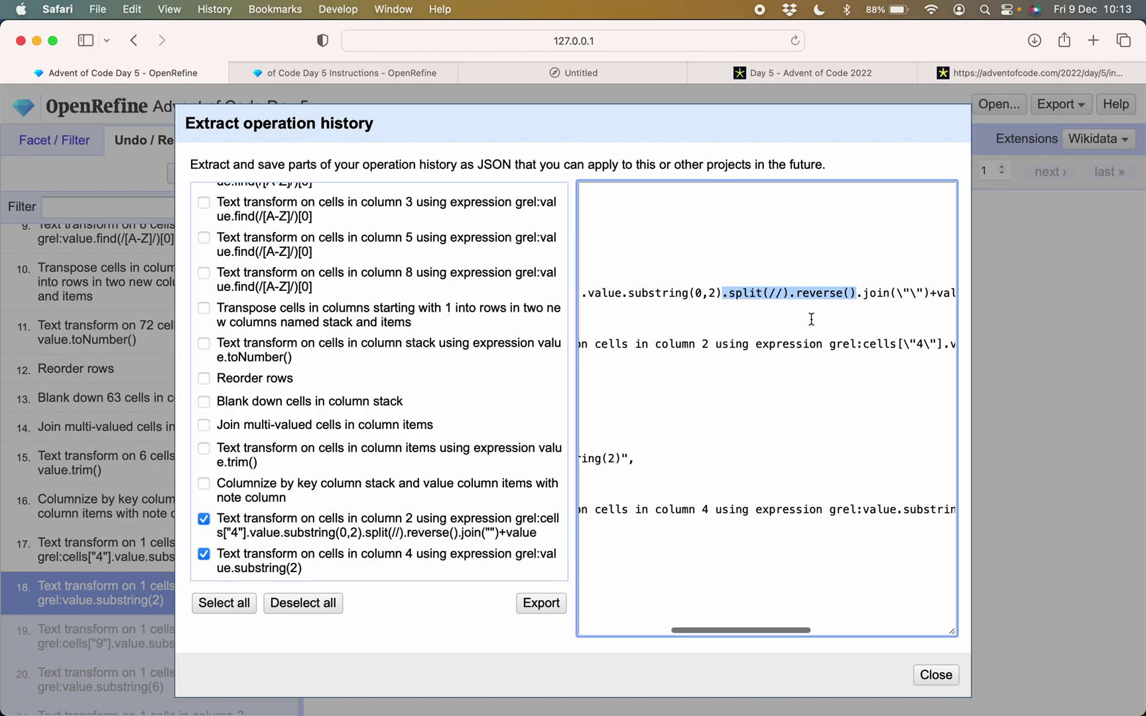
pyautogui.hscroll(-4, 810, 320)
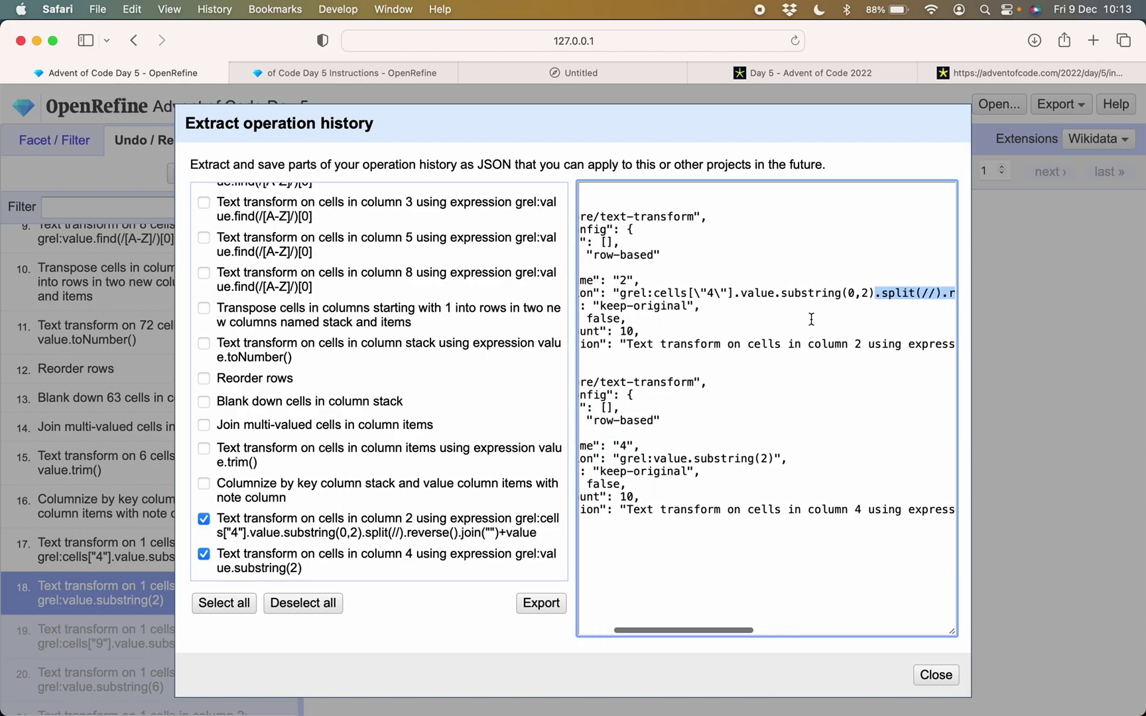
# Switch to the Day 5 Instructions text file in TextEdit and copy .split(//).reverse() from the first column 2 expression
pyautogui.press('super+Tab')
pyautogui.press('super+Tab')
pyautogui.press('super+shift+Tab')
pyautogui.click(272, 190)
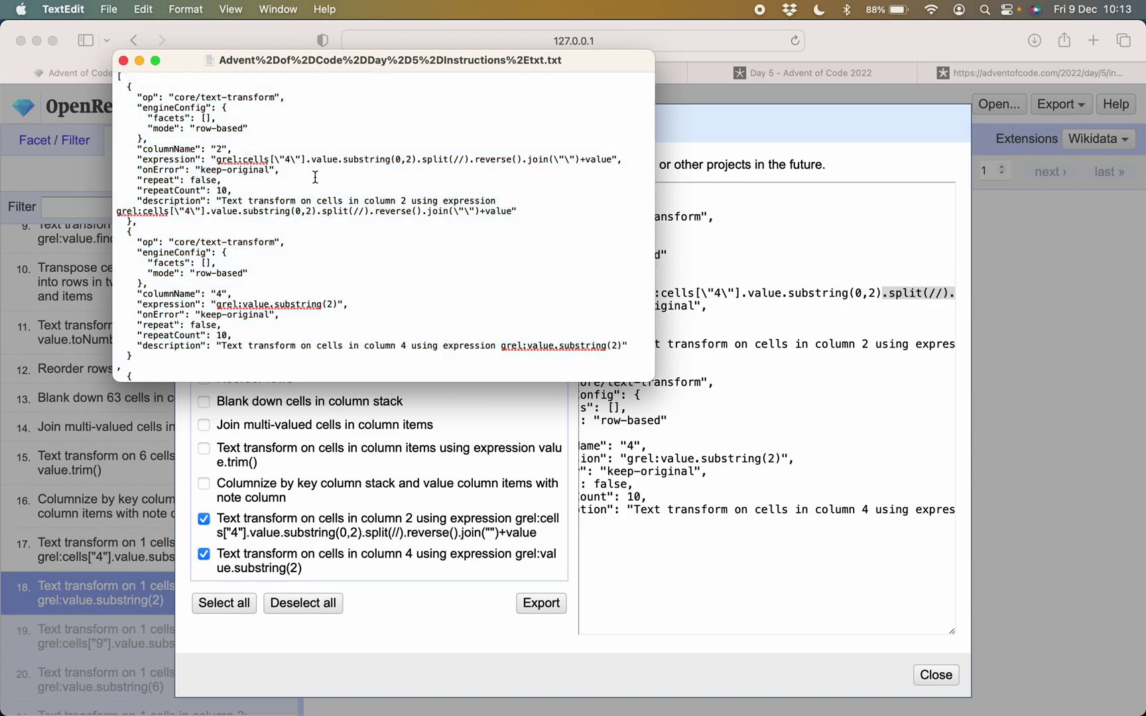
pyautogui.moveTo(417, 159); pyautogui.dragTo(521, 155)
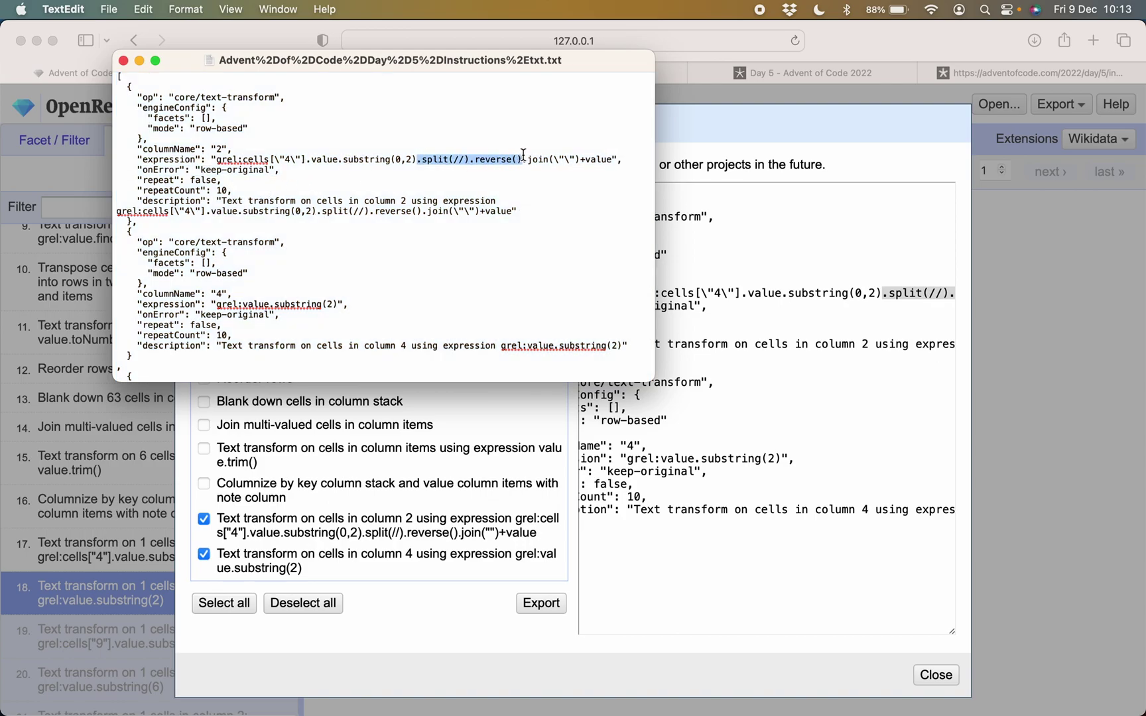
pyautogui.moveTo(522, 154); pyautogui.dragTo(524, 156)
pyautogui.press('super+c')
# Find every .split(//).reverse() in the instructions file and replace all of them with nothing
pyautogui.click(143, 9)
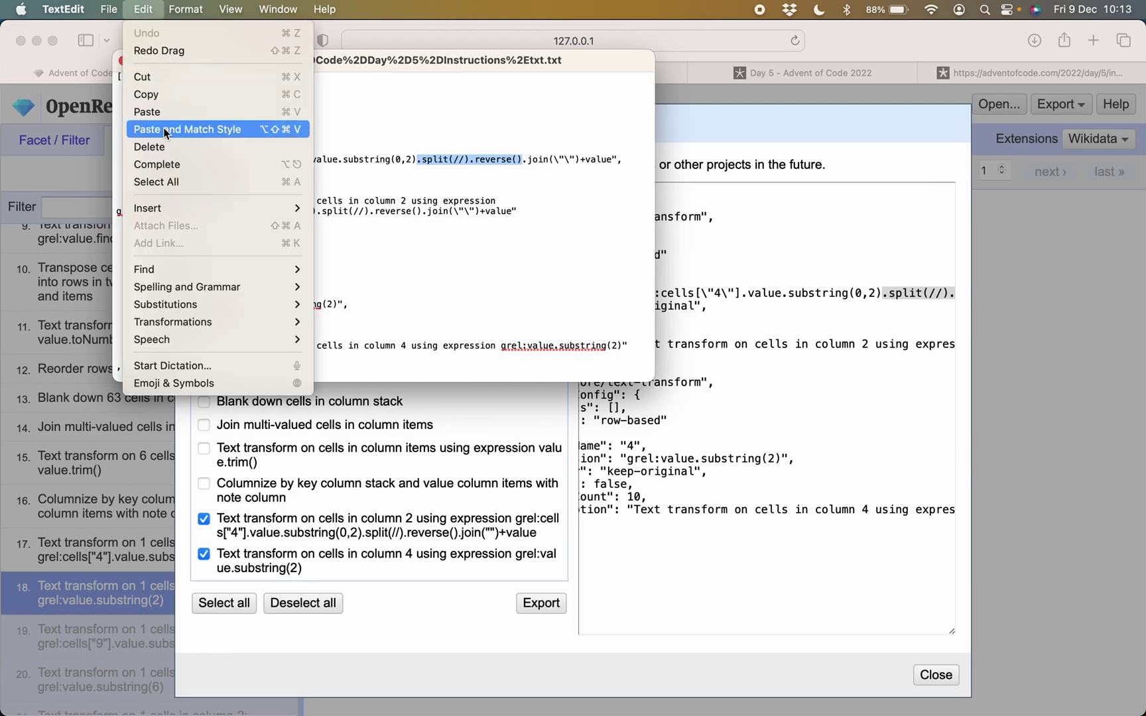
pyautogui.moveTo(235, 268)
pyautogui.click(365, 287)
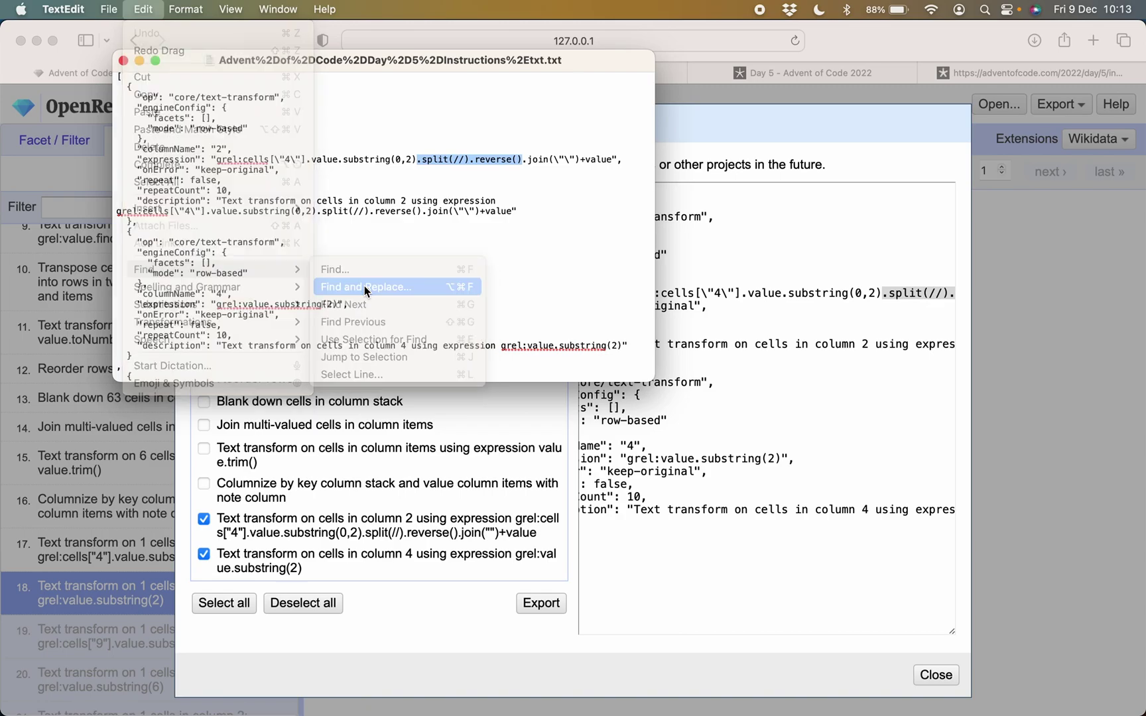
pyautogui.press('super+v')
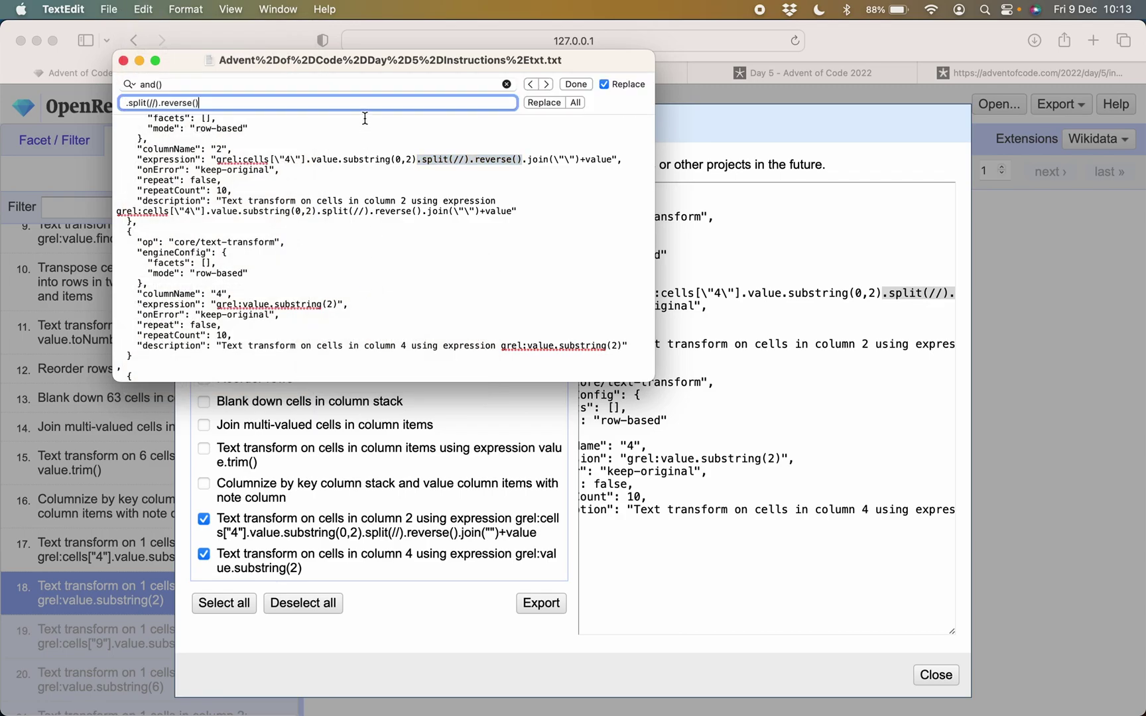
pyautogui.click(333, 90)
pyautogui.press('super+a')
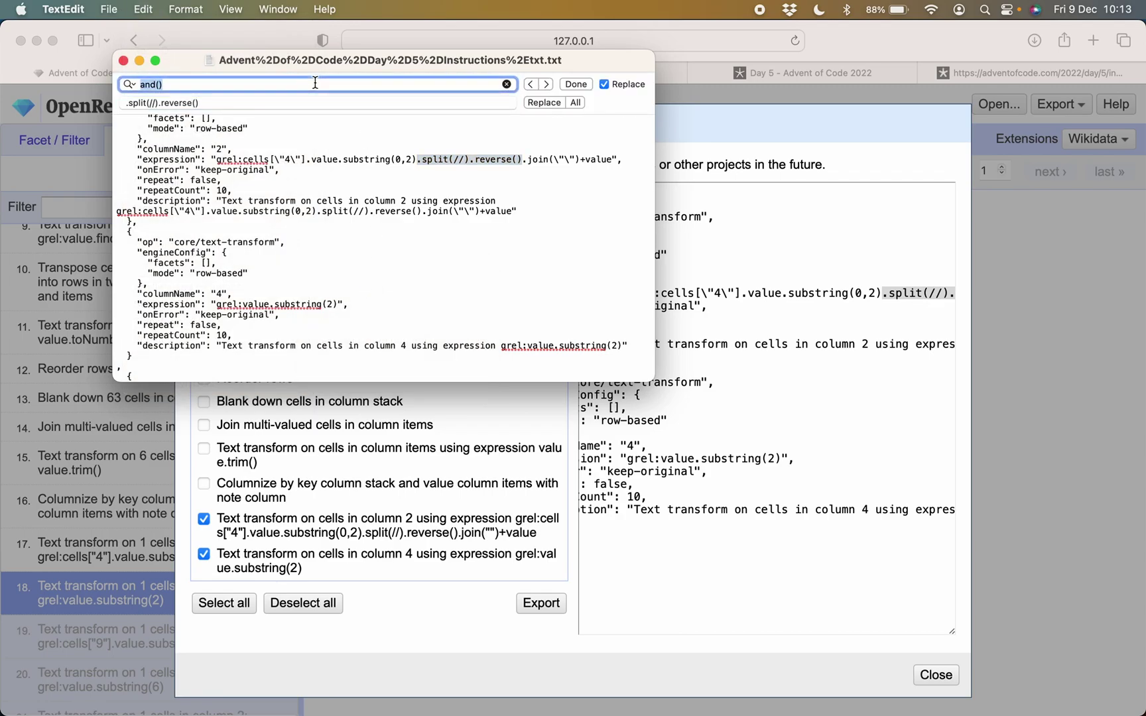
pyautogui.press('super+v')
pyautogui.click(302, 108)
pyautogui.press('BackSpace')
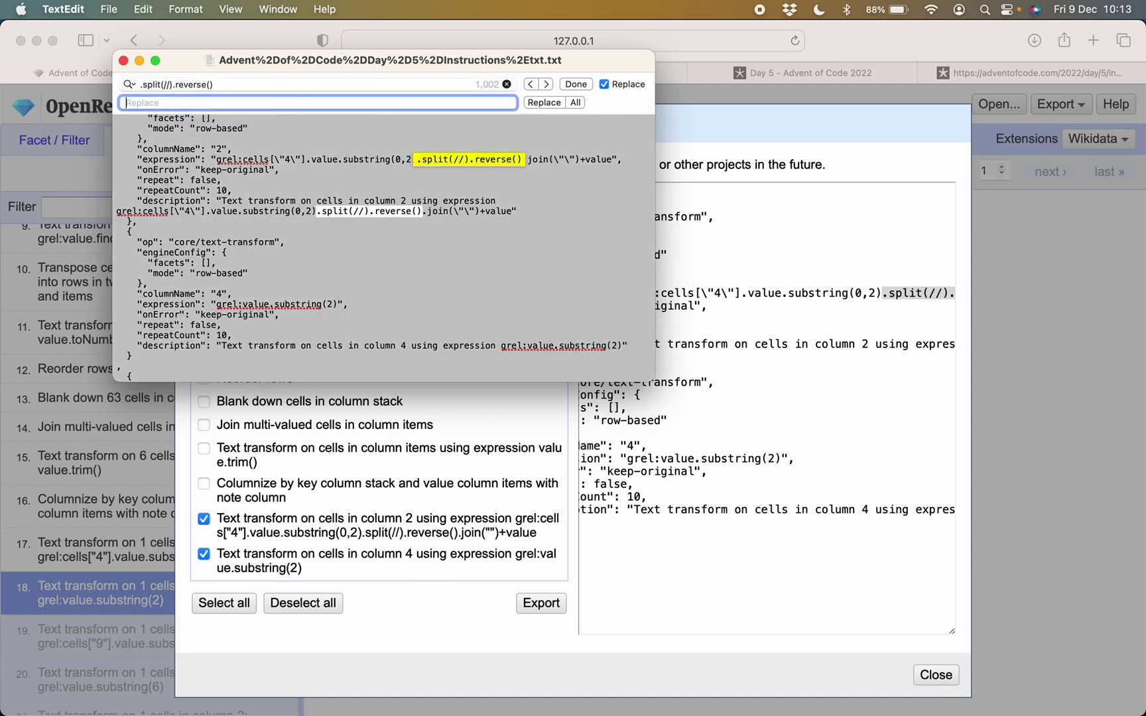
pyautogui.click(575, 103)
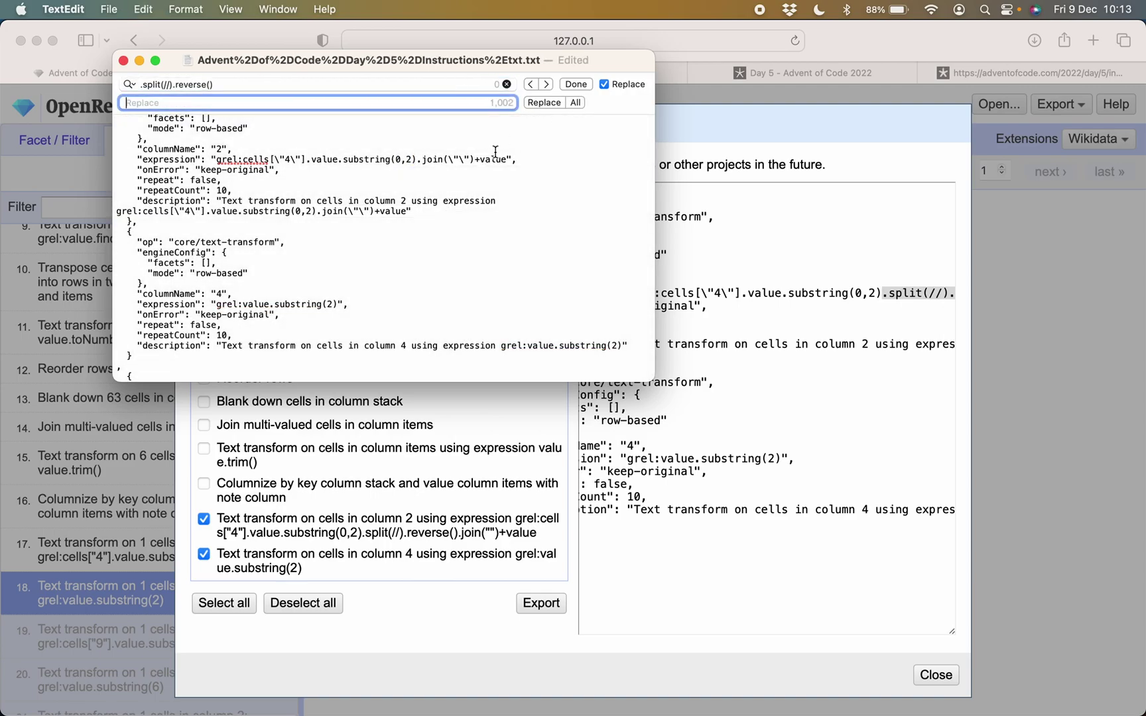
# Copy the entire edited operations text and switch back to OpenRefine in Safari
pyautogui.press('super+a')
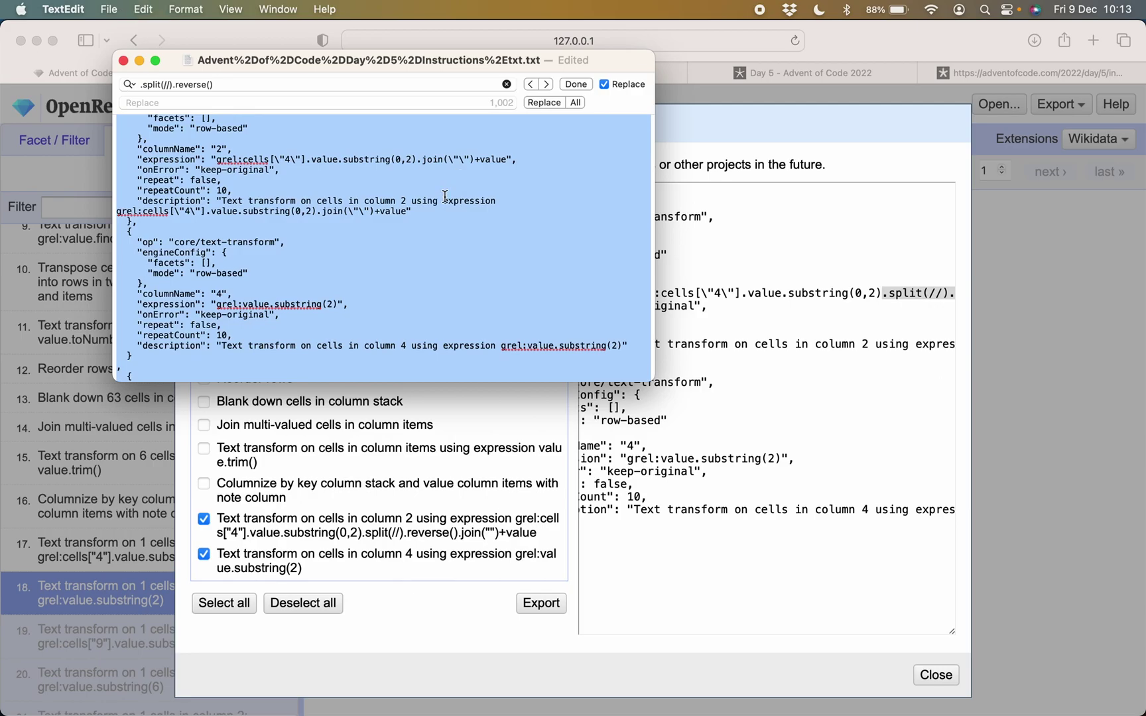
pyautogui.click(563, 556)
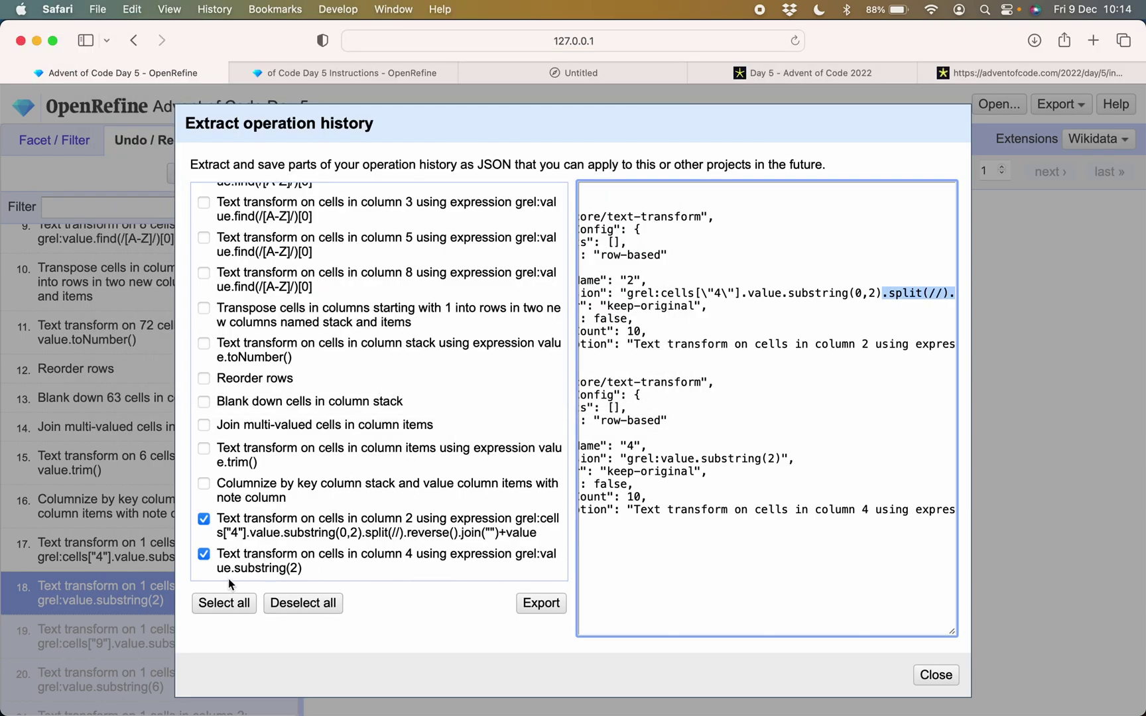
pyautogui.click(204, 554)
pyautogui.click(204, 519)
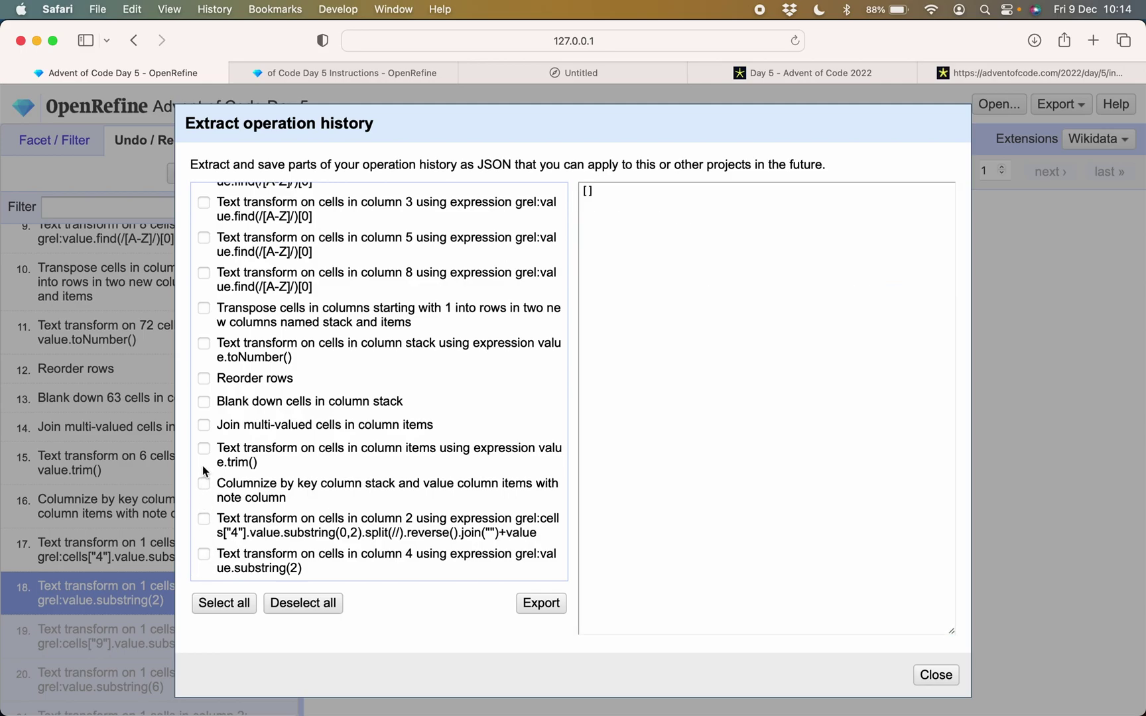
pyautogui.click(397, 73)
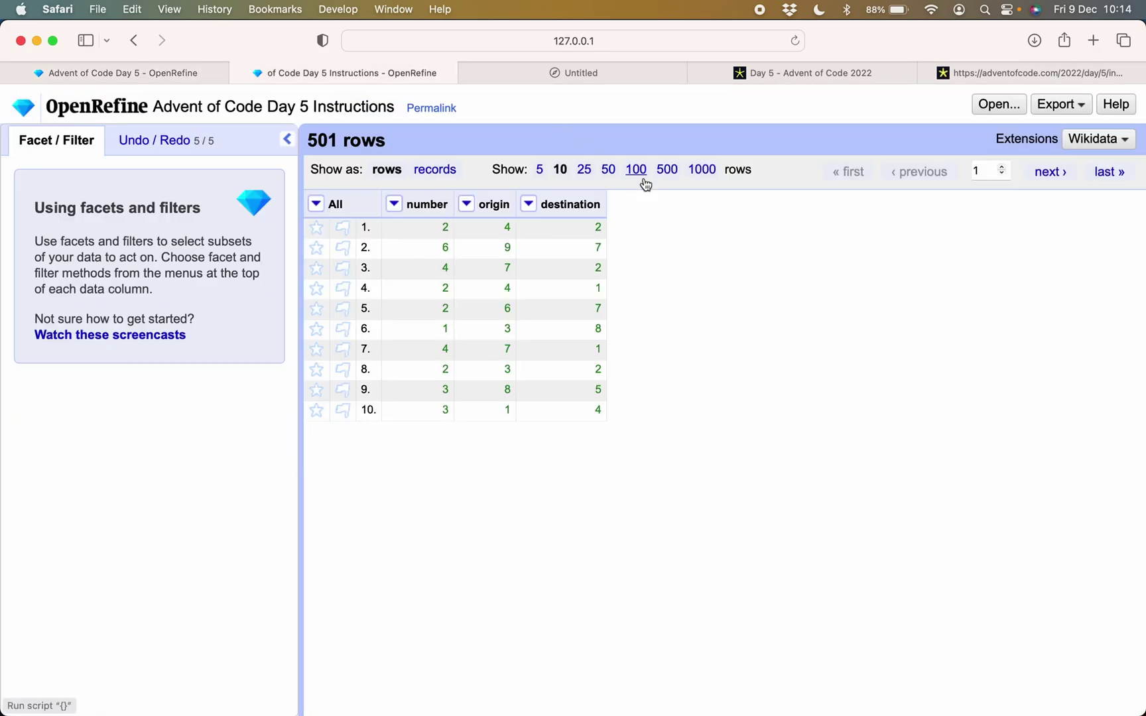
pyautogui.click(1070, 104)
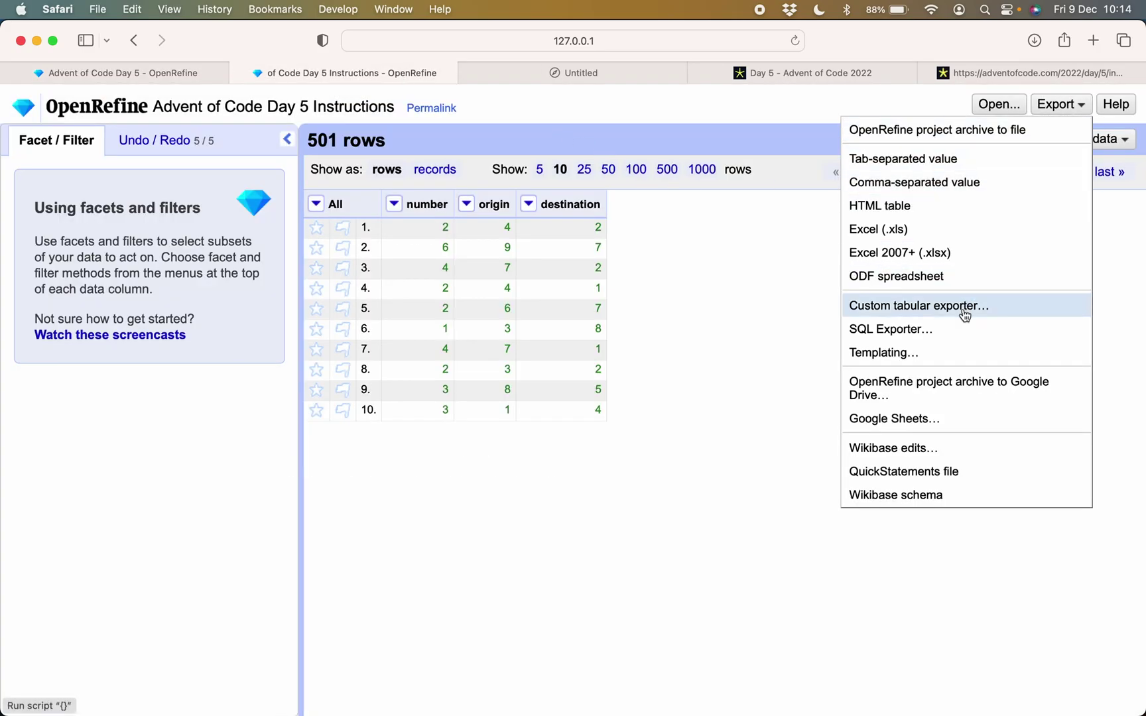
pyautogui.click(949, 352)
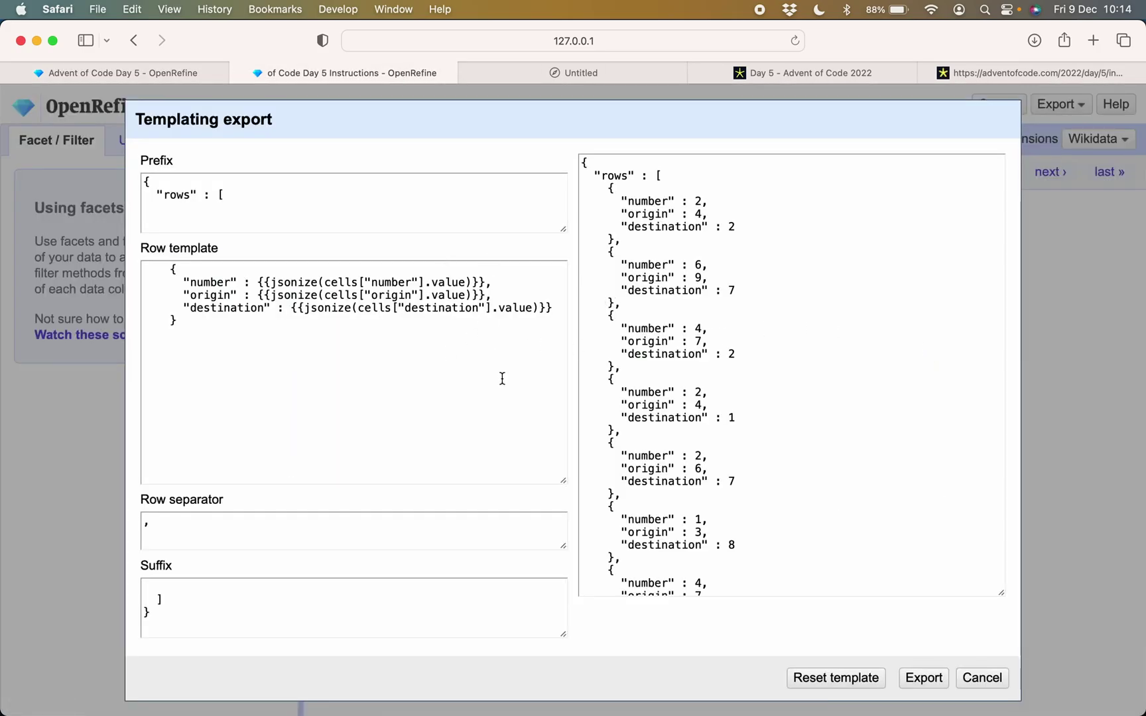
pyautogui.click(980, 677)
pyautogui.click(218, 72)
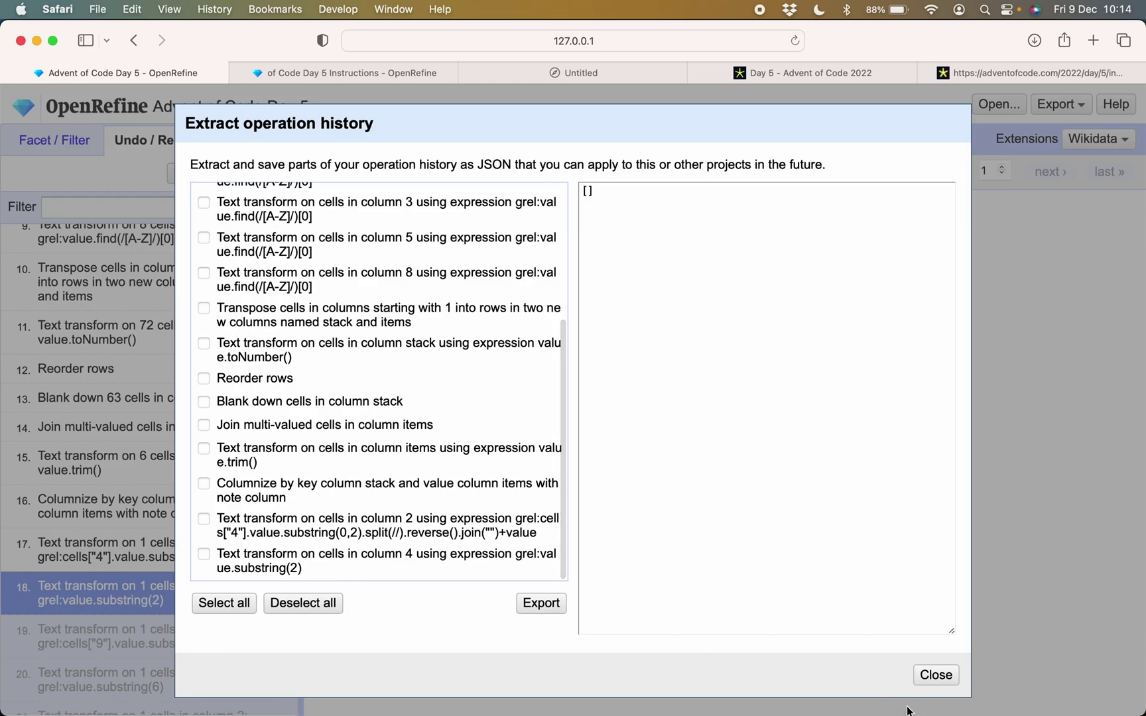
# Close the history extraction and revert the crate project to step 16, the columnize by key column stack operation
pyautogui.click(935, 675)
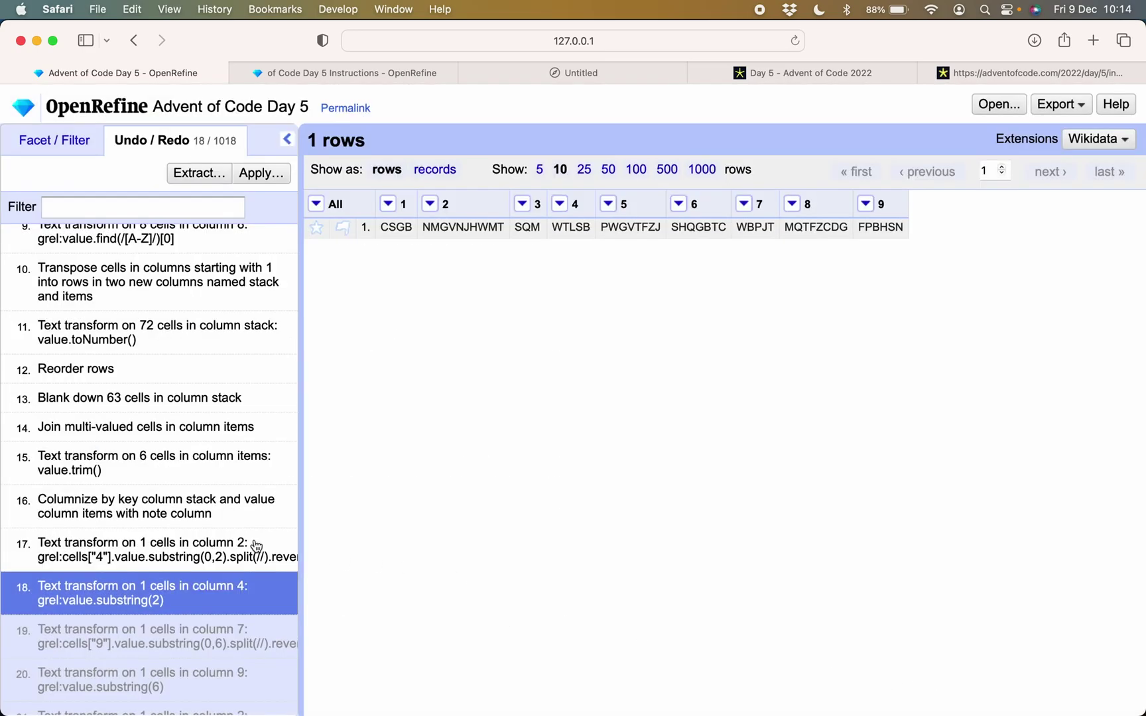
pyautogui.click(187, 522)
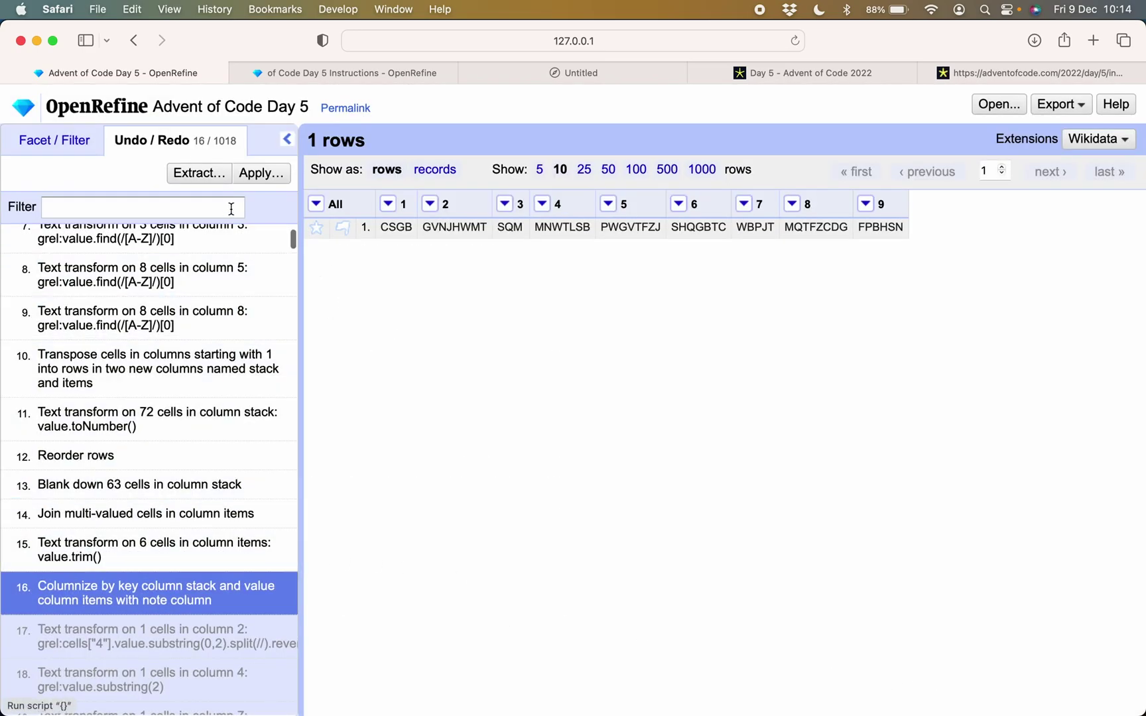
pyautogui.click(260, 173)
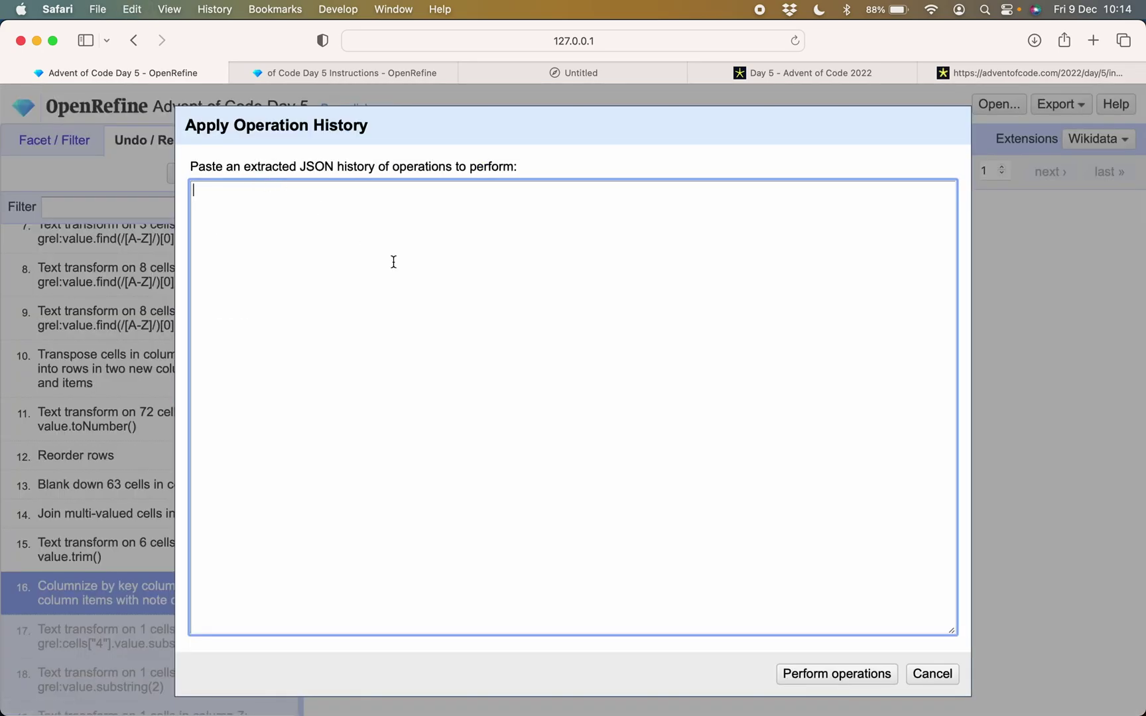
pyautogui.press('super+v')
pyautogui.scroll(1, 404, 287)
pyautogui.scroll(-1, 404, 288)
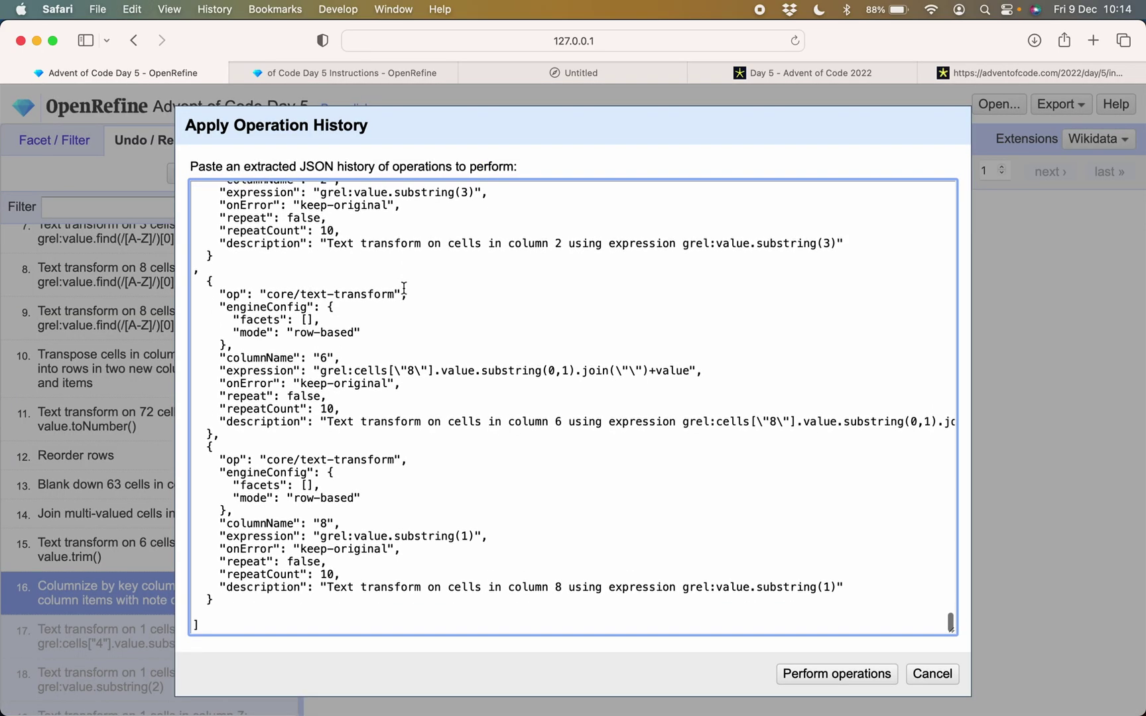
pyautogui.hscroll(5, 404, 288)
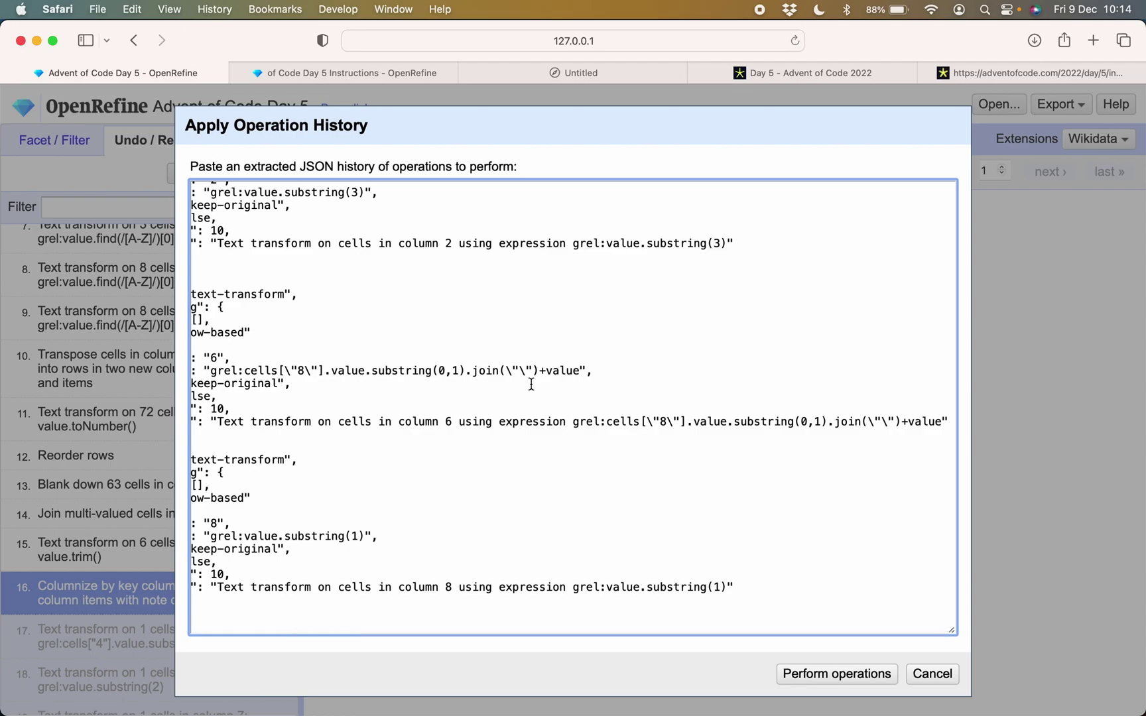
pyautogui.click(932, 673)
# Switch to the instructions file in TextEdit, undo the last replacement and copy .split(//).reverse().join(\"\") from the column 2 description
pyautogui.press('super+Tab')
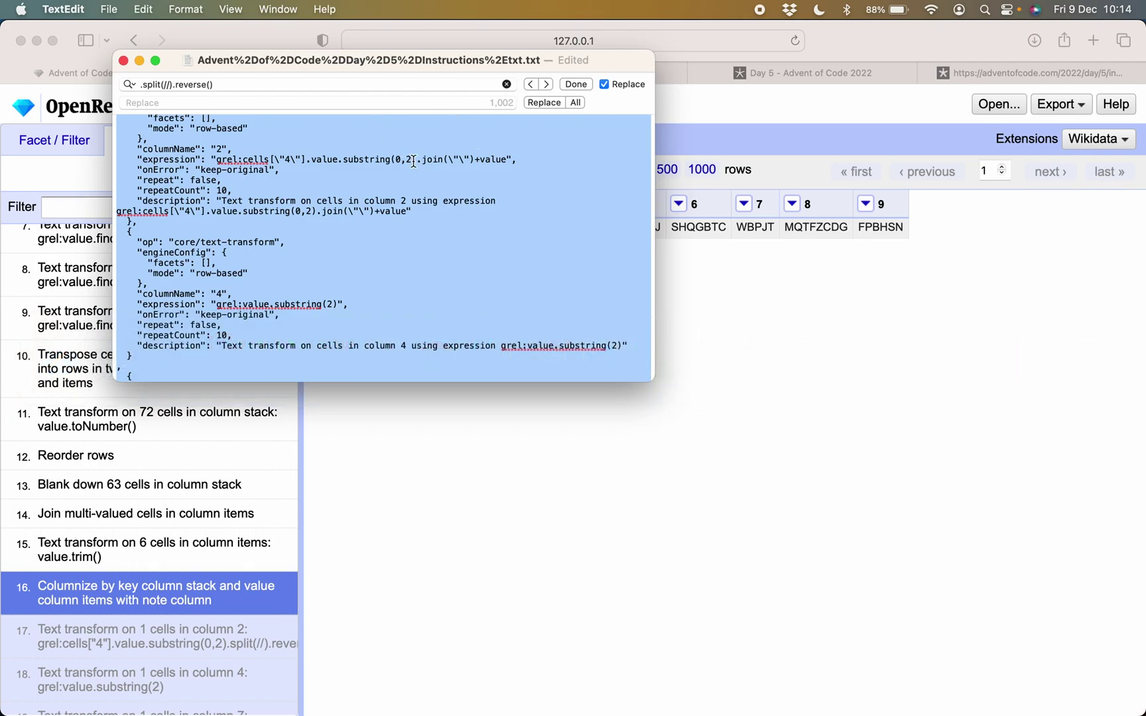
pyautogui.press('super+z')
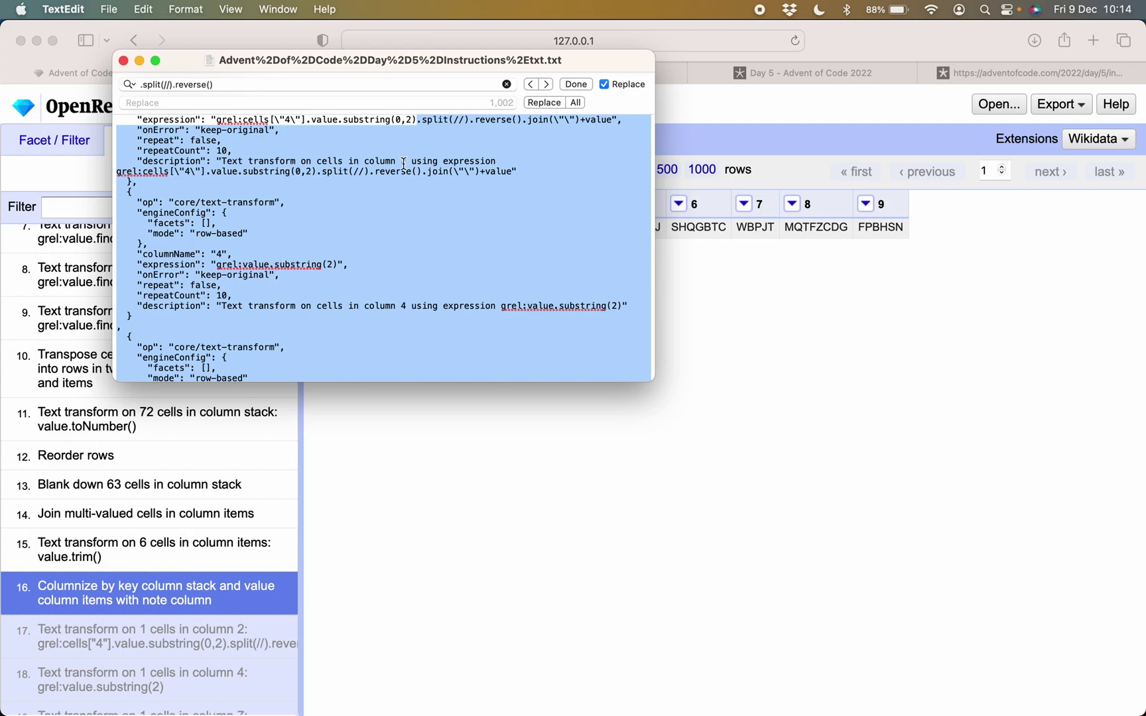
pyautogui.click(443, 172)
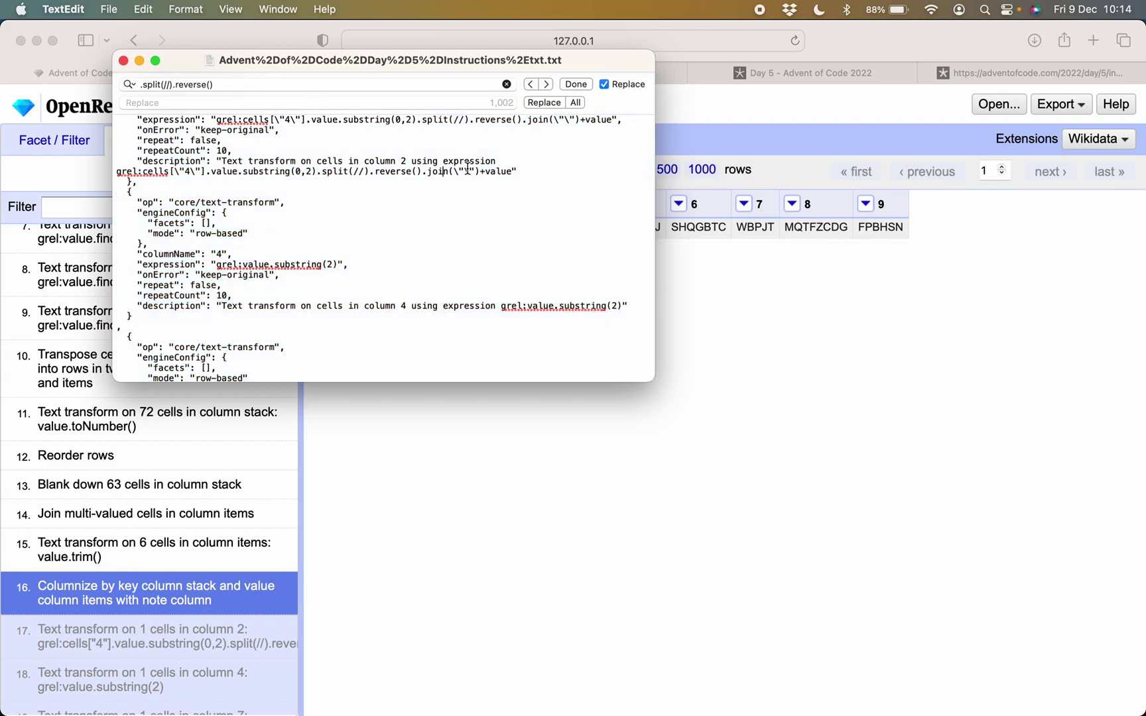
pyautogui.moveTo(481, 171); pyautogui.dragTo(421, 170)
pyautogui.press('super+c')
# Find every .split(//).reverse().join(\"\") in the instructions file and replace all of them with nothing
pyautogui.click(328, 84)
pyautogui.press('super+v')
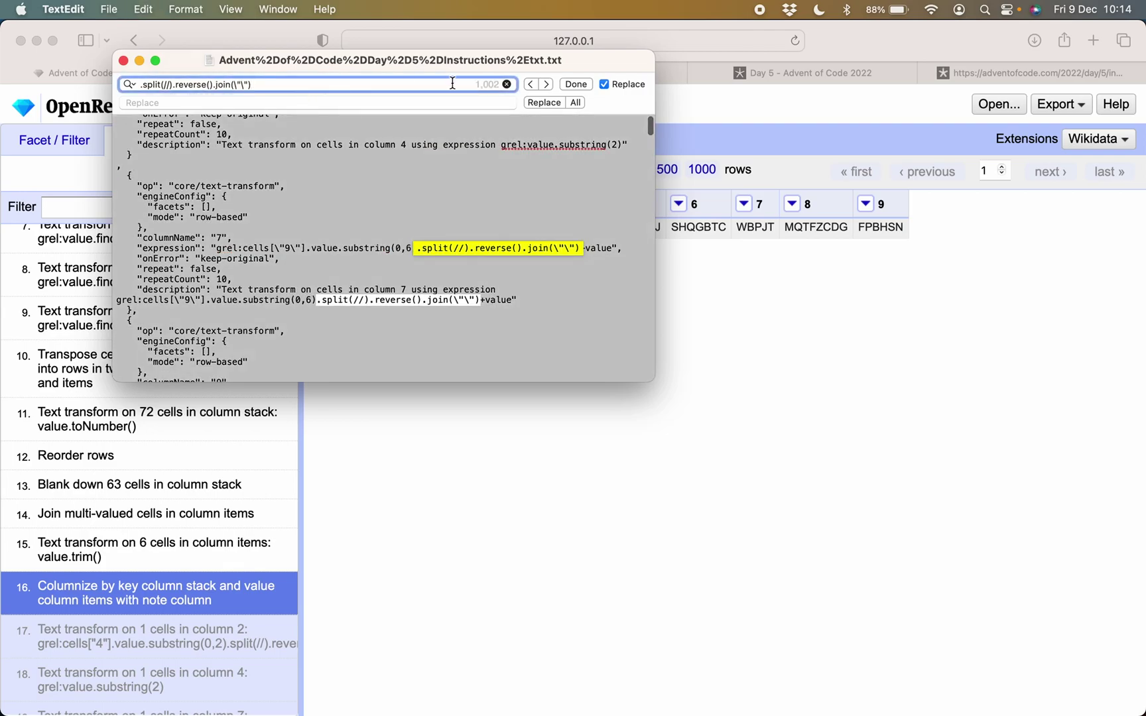
pyautogui.click(575, 102)
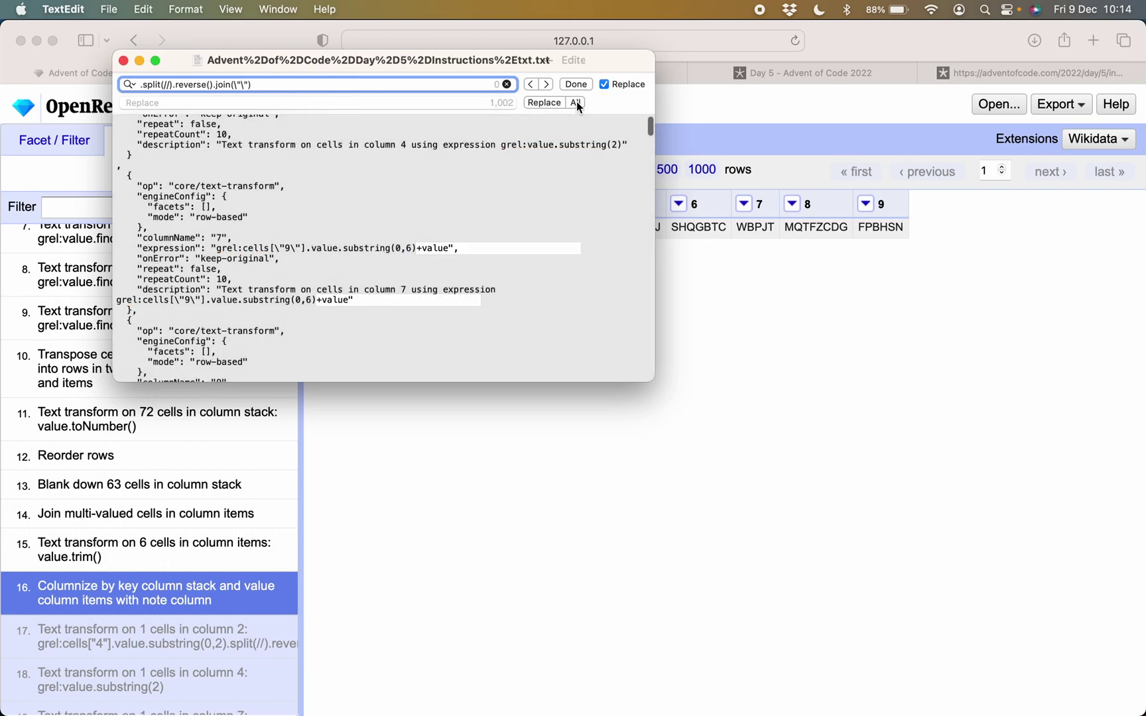
# Copy the entire edited operations text from TextEdit and apply it as operation history to the crate project in OpenRefine
pyautogui.click(518, 166)
pyautogui.press('super+a')
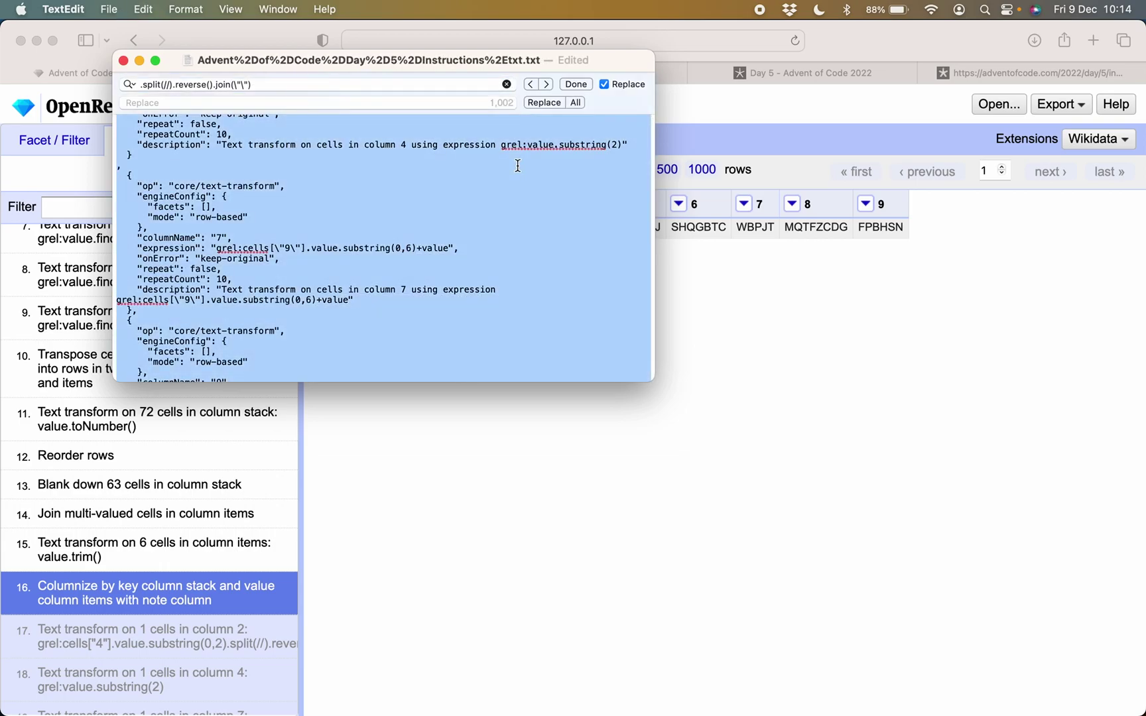
pyautogui.press('super+c')
pyautogui.press('super+Tab')
pyautogui.click(254, 171)
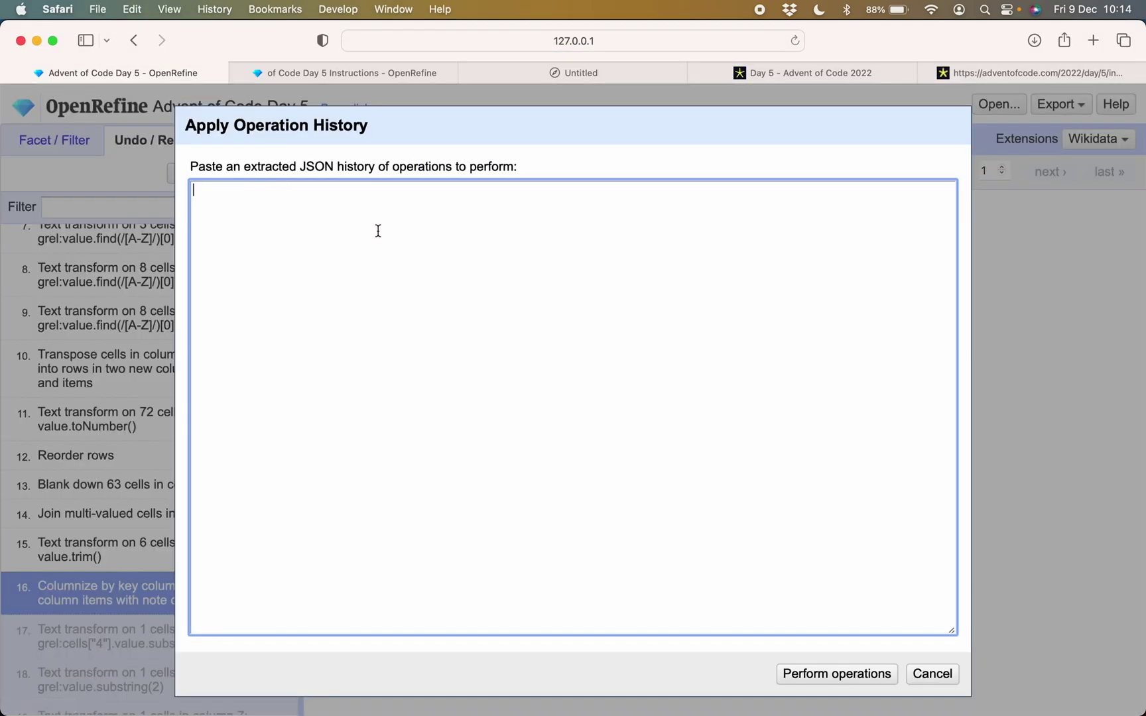
pyautogui.press('super+v')
pyautogui.click(826, 673)
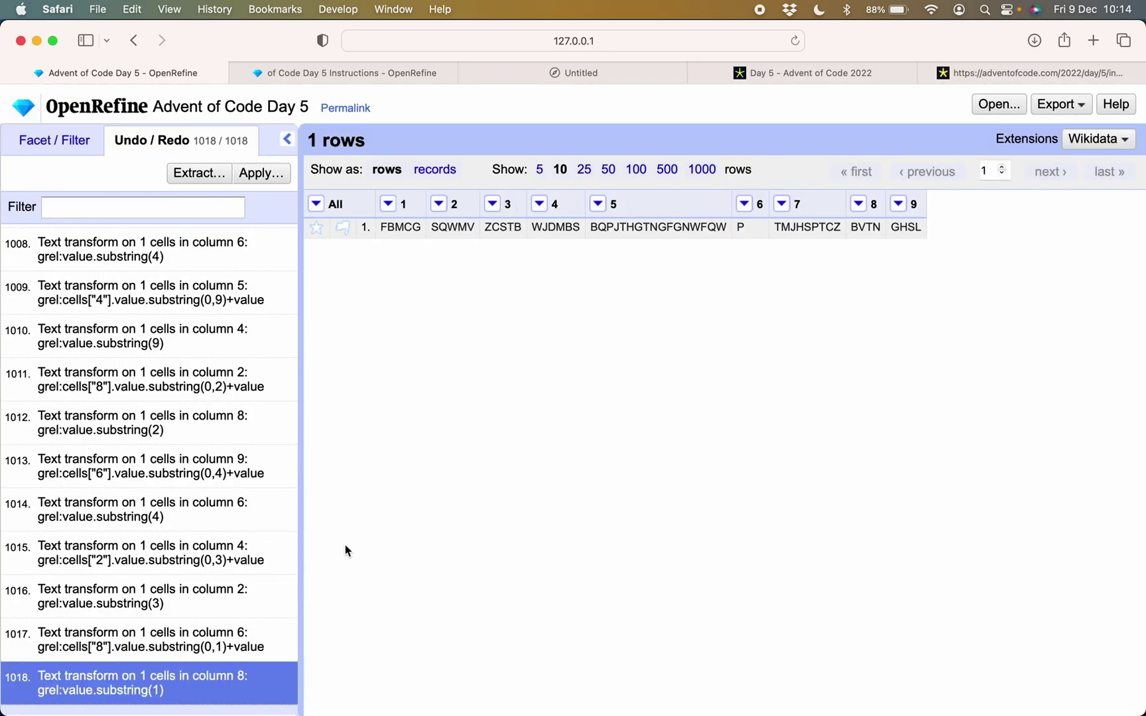
# Open the choices of the column 1 facet as tab separated values and copy the text FSZWBPTBG without its count
pyautogui.press('super+Tab')
pyautogui.press('super+shift+Tab')
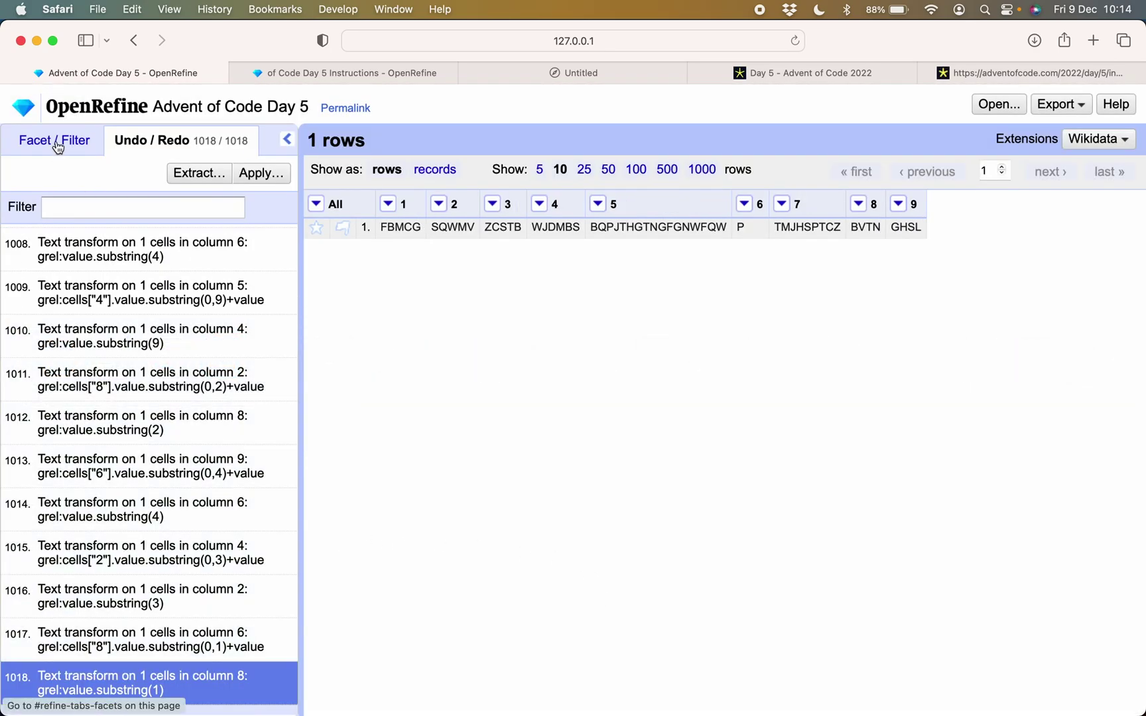
pyautogui.click(56, 141)
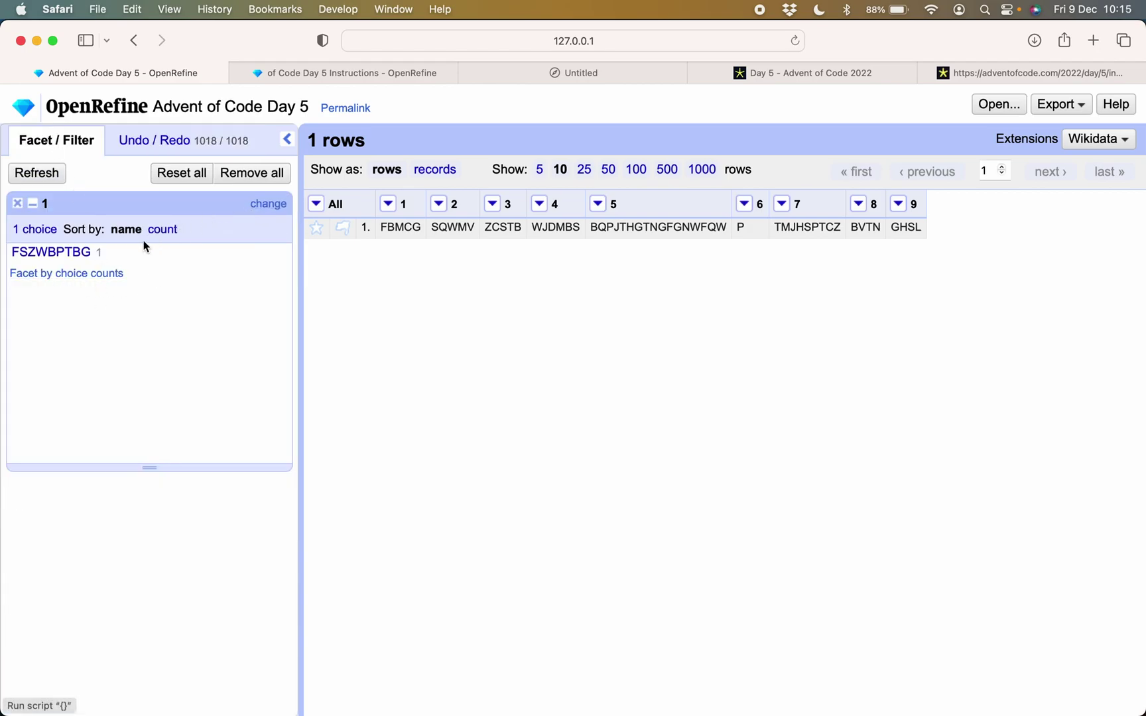
pyautogui.click(36, 230)
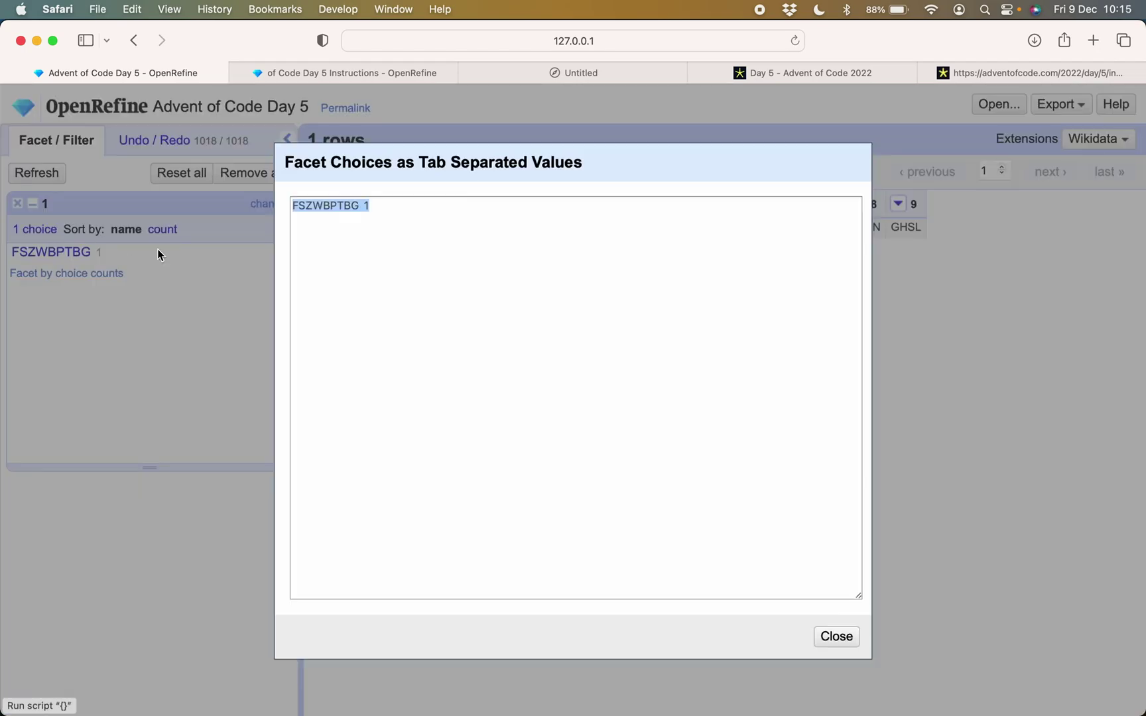
pyautogui.click(312, 200)
pyautogui.moveTo(294, 207); pyautogui.dragTo(356, 205)
pyautogui.press('super+c')
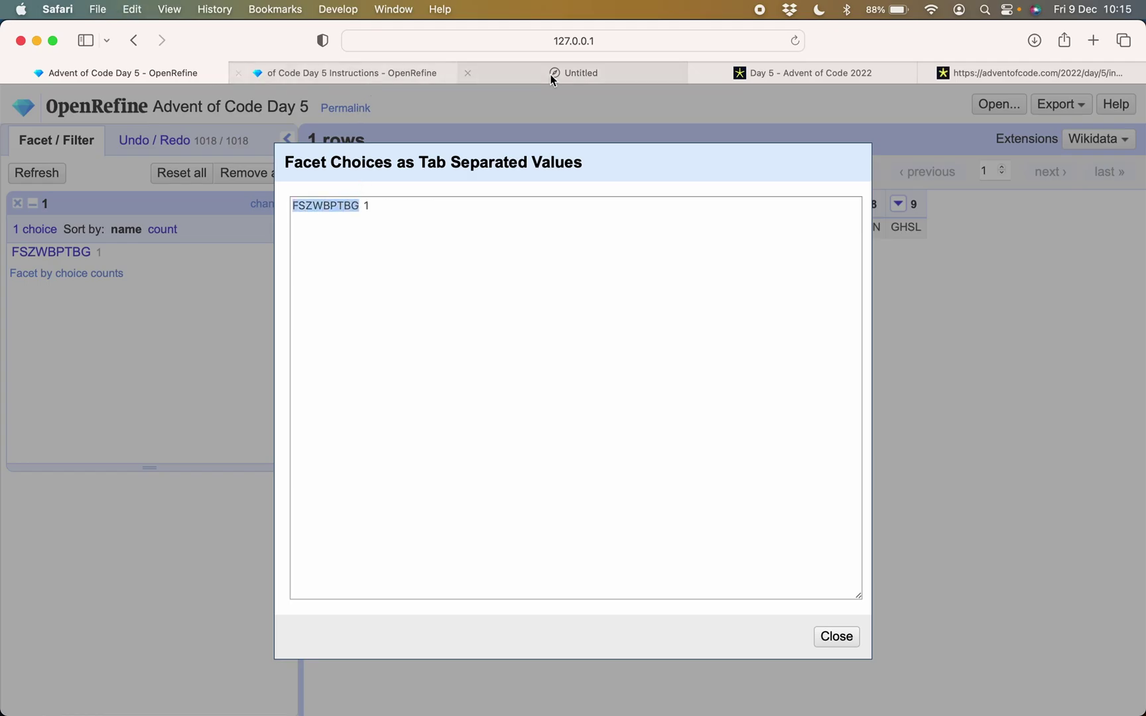
# Submit FSZWBPTBG as the Part Two answer on the Advent of Code Day 5 page
pyautogui.click(795, 73)
pyautogui.click(207, 671)
pyautogui.press('super+v')
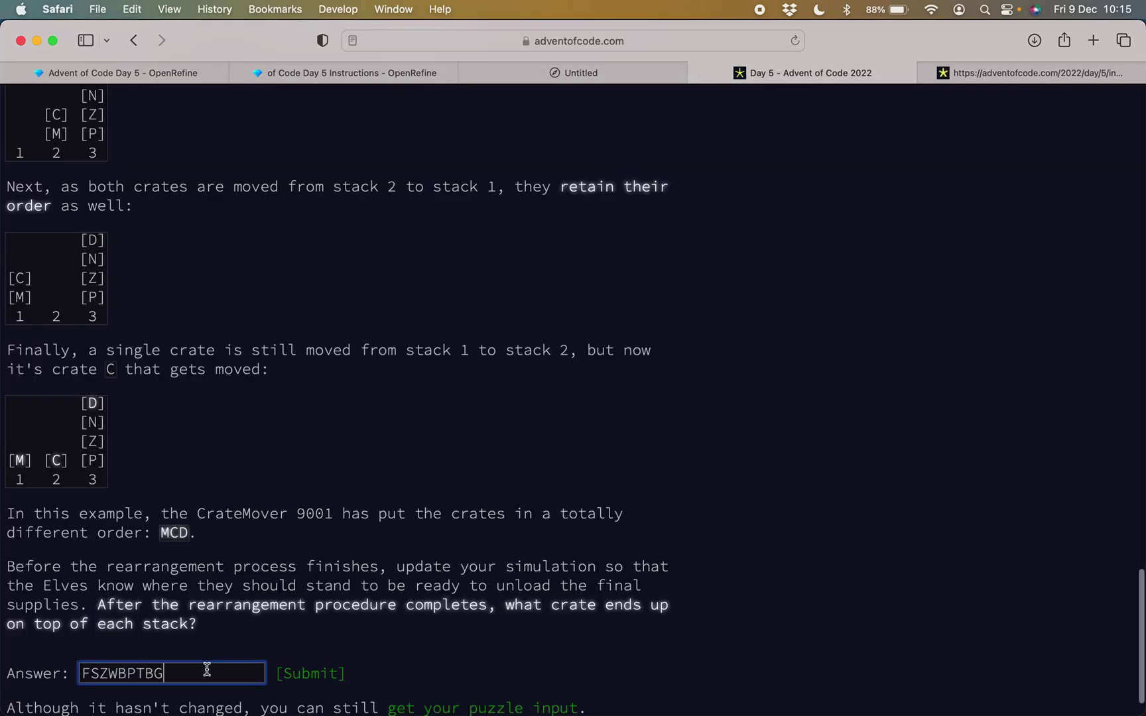
pyautogui.click(312, 673)
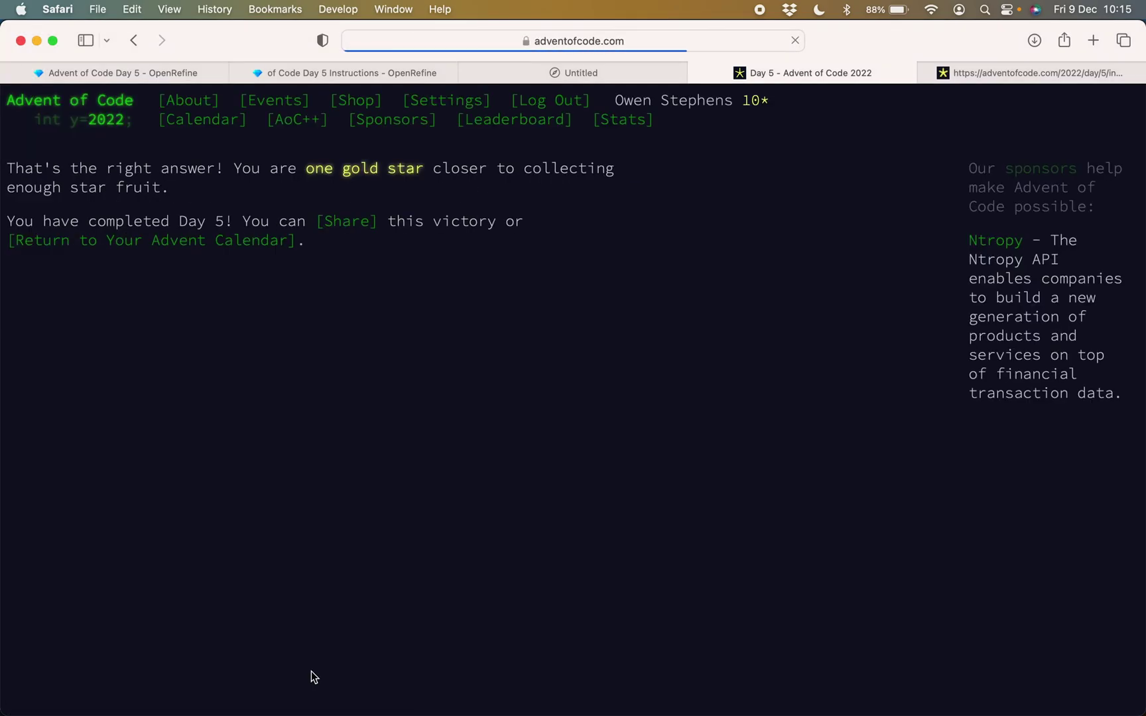
# Close the facet choices in the crate project and review the Day 5 Instructions project before returning to the crate project
pyautogui.click(179, 74)
pyautogui.click(839, 638)
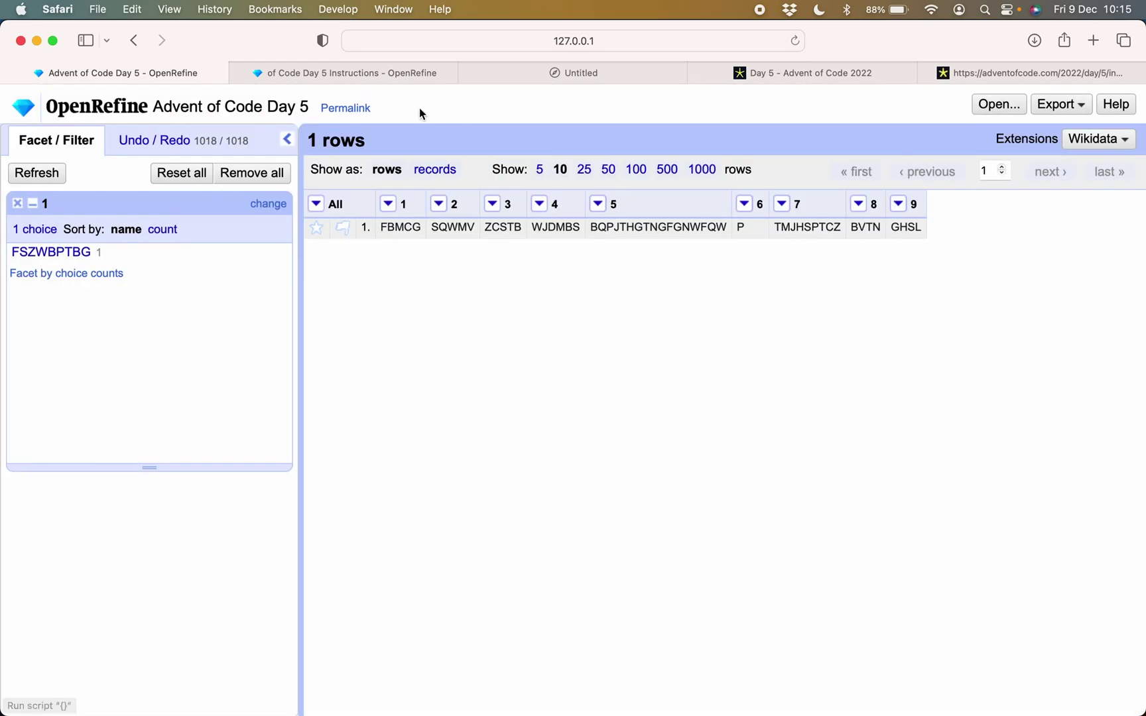
pyautogui.click(401, 74)
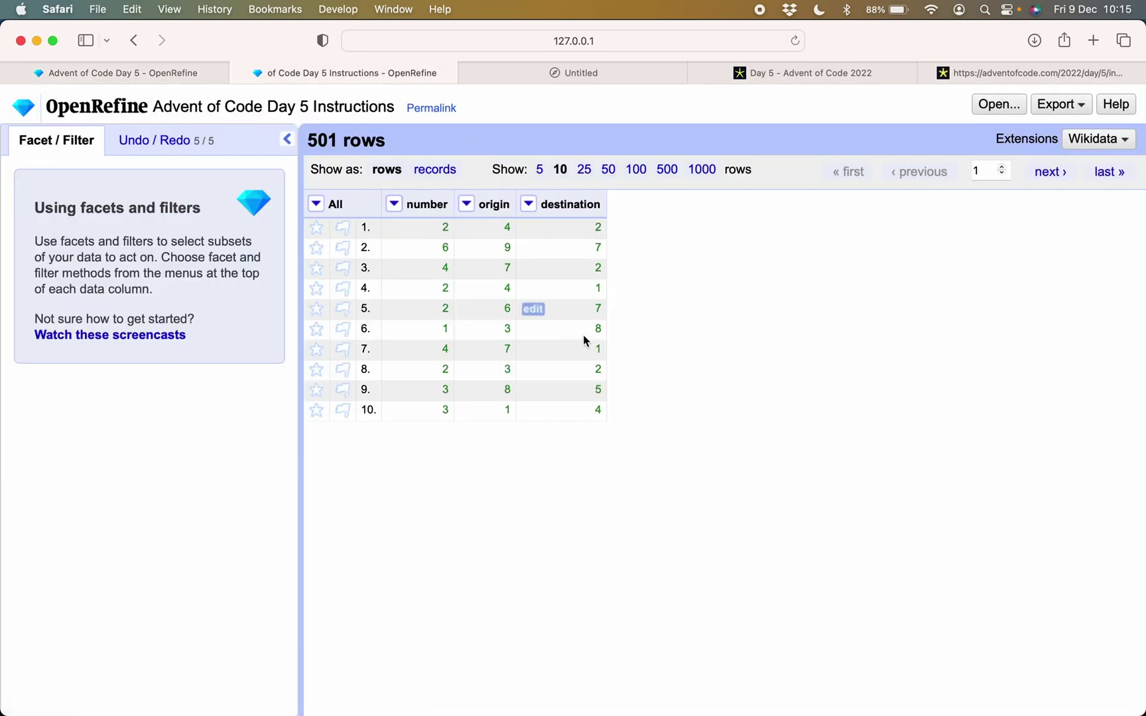
pyautogui.click(162, 71)
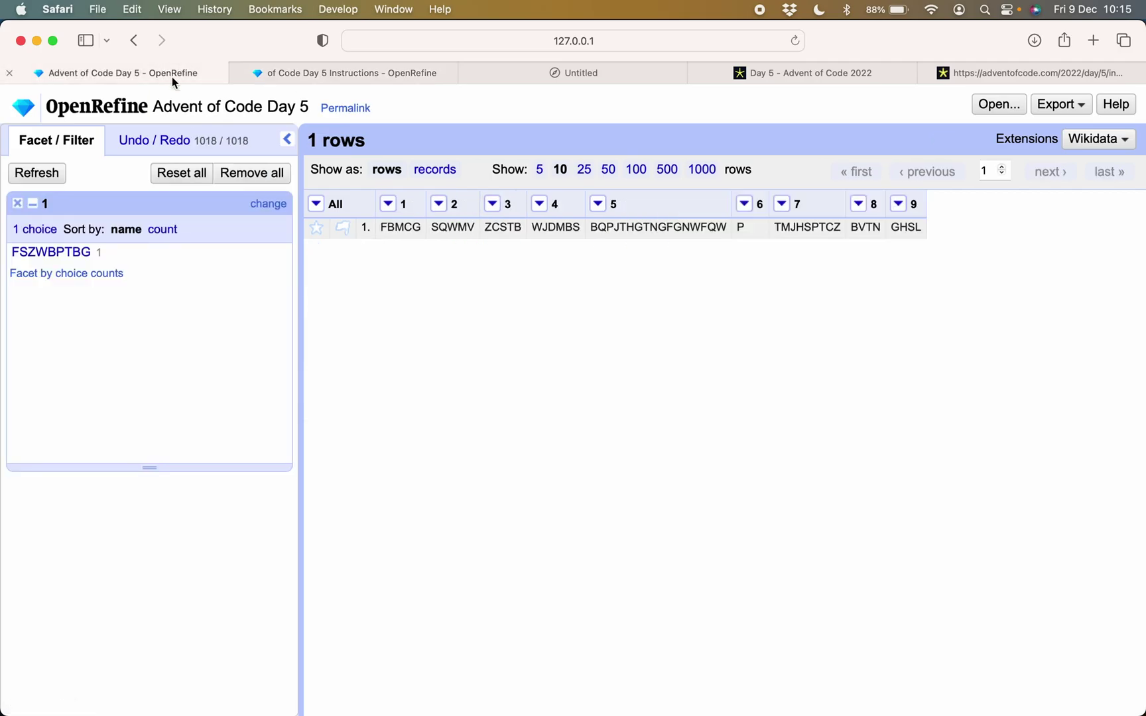